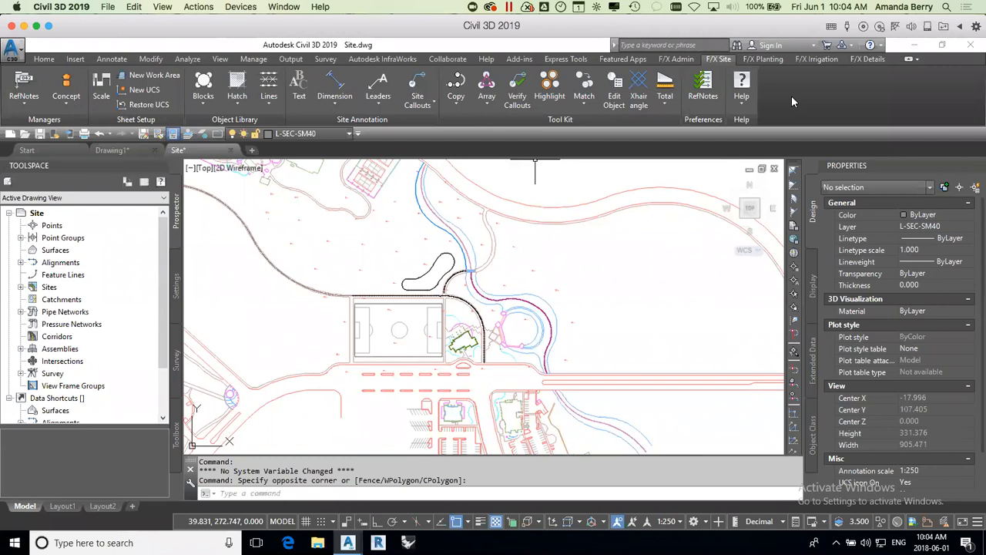
click(423, 103)
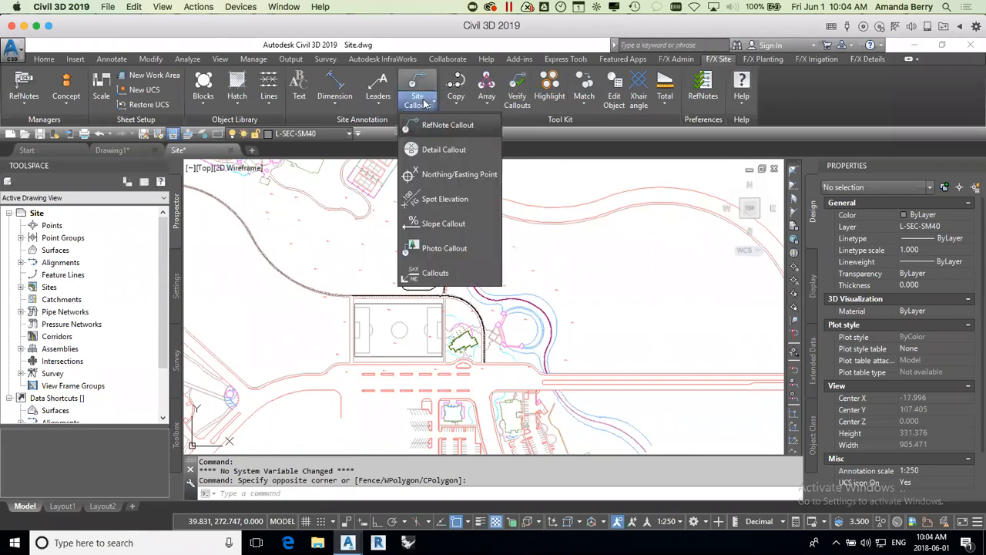
click(456, 202)
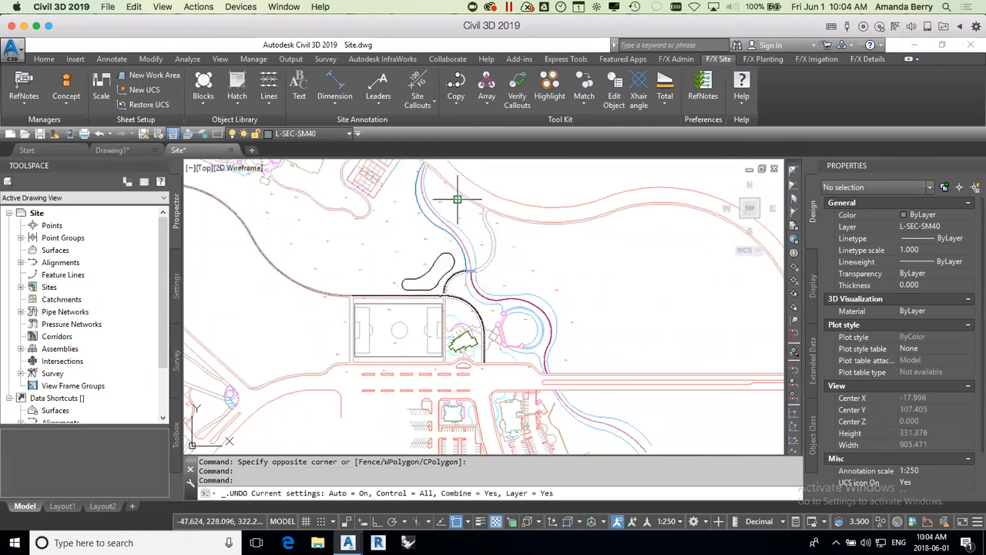
scroll(461, 337, up, 6)
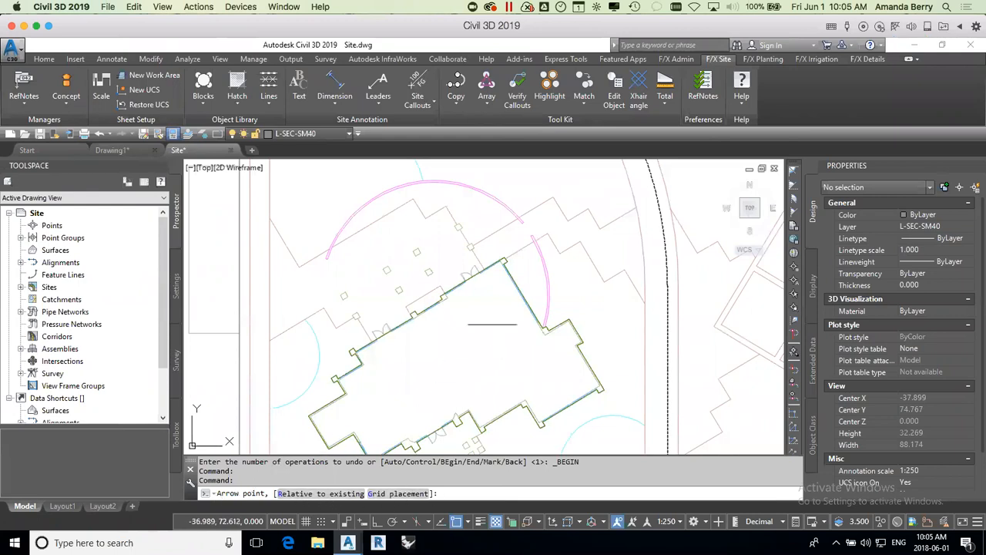
scroll(492, 287, up, 6)
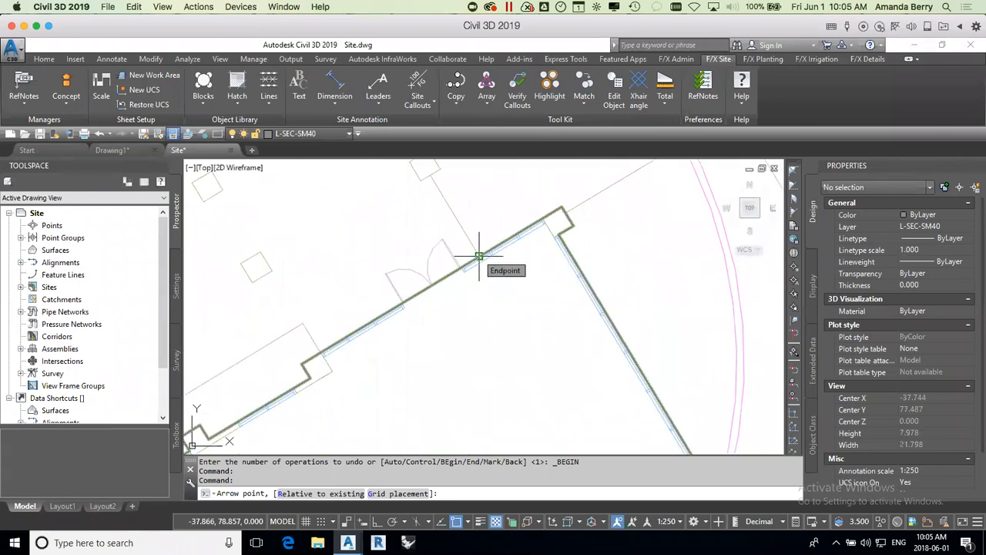
click(479, 255)
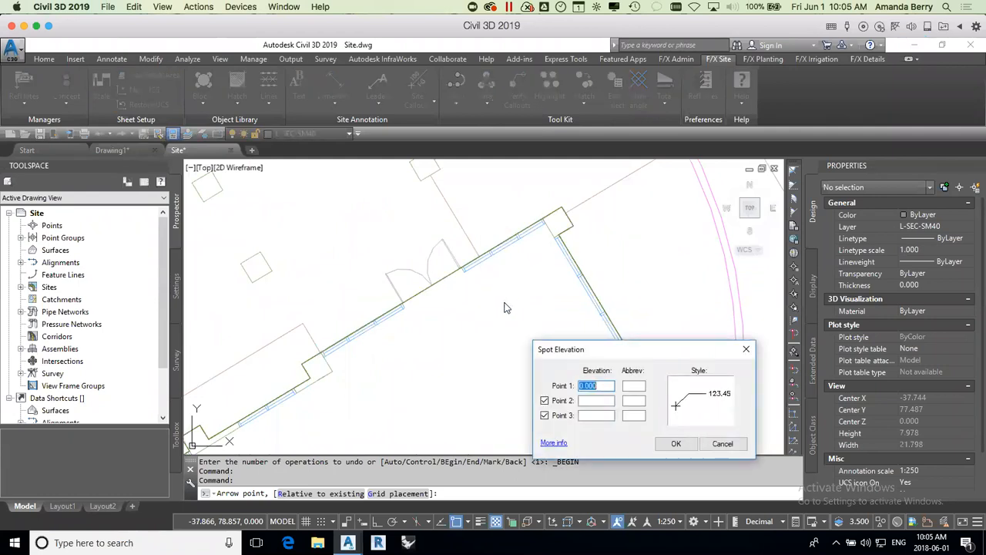
drag(603, 348, 547, 254)
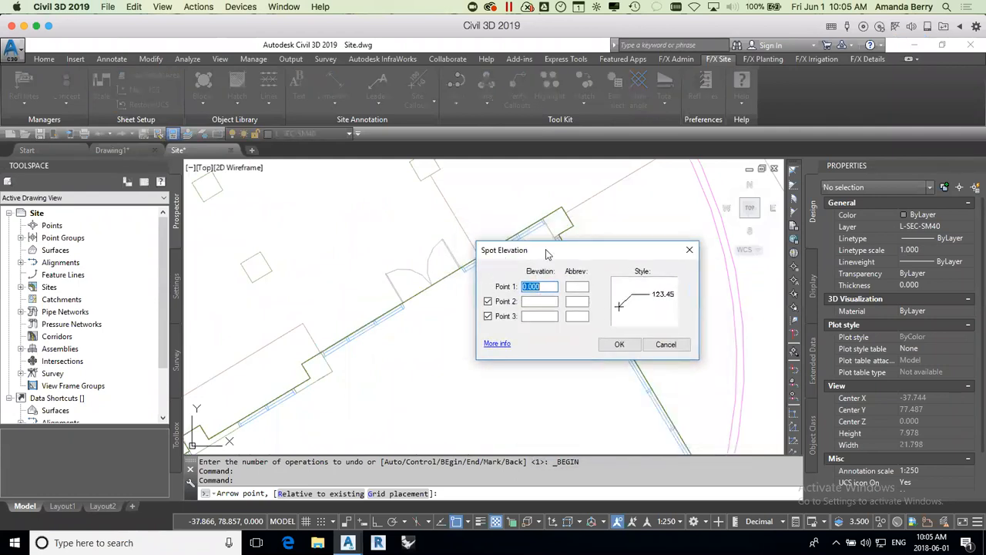
click(666, 344)
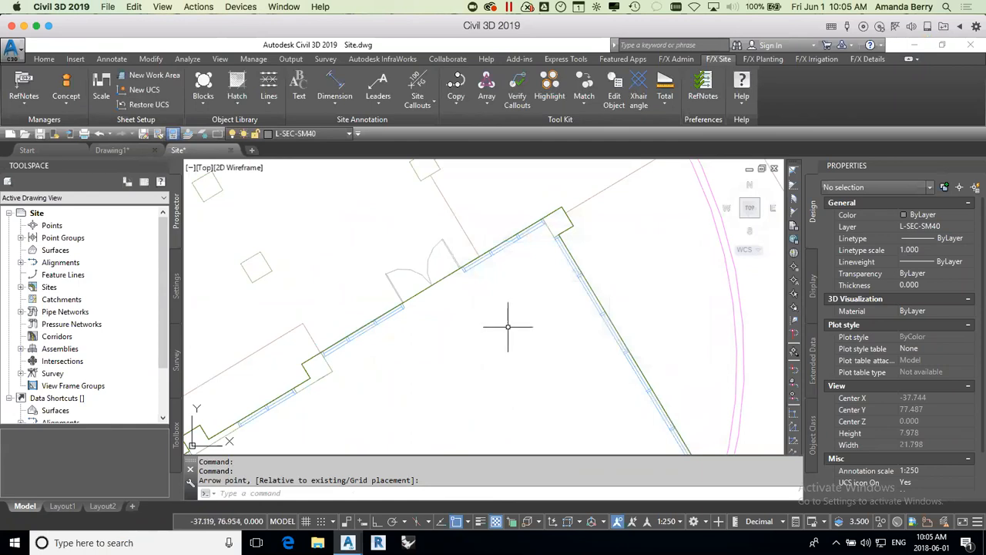
Step: Start a spot elevation at the wall endpoint beside the upper double doors, with Point 1 at 319.30 and Points 2 and 3 disabled
scroll(507, 326, down, 10)
scroll(501, 362, up, 4)
scroll(497, 316, up, 2)
scroll(497, 316, down, 2)
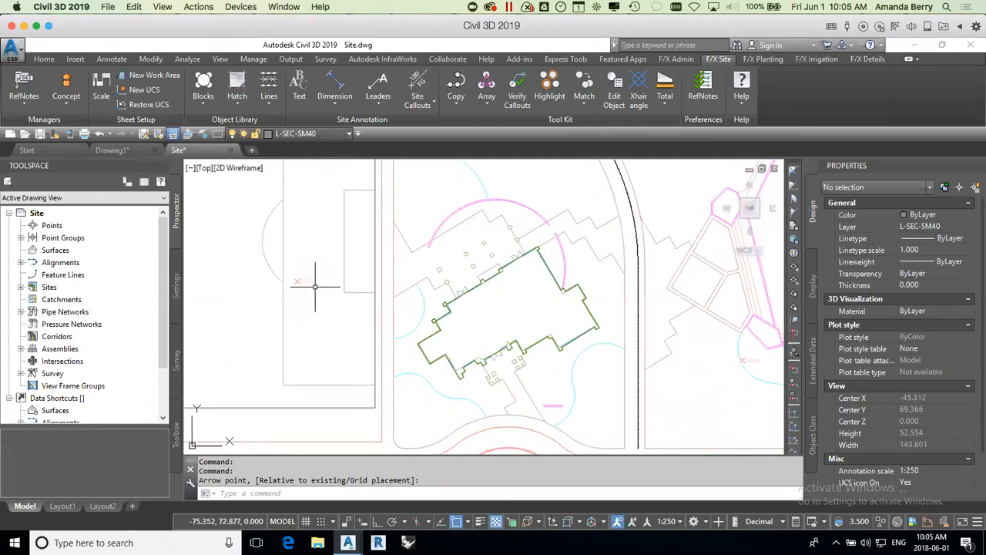
scroll(529, 255, up, 5)
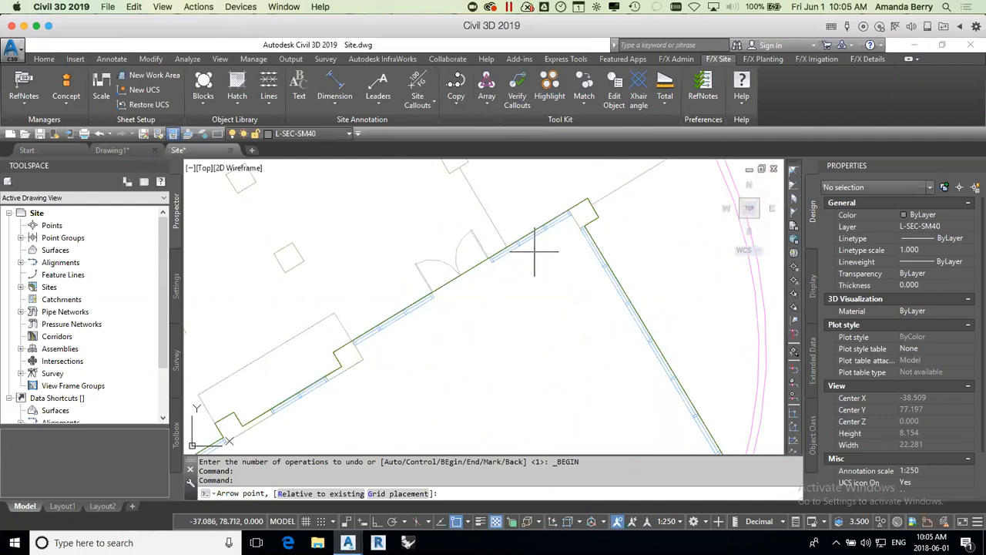
click(507, 242)
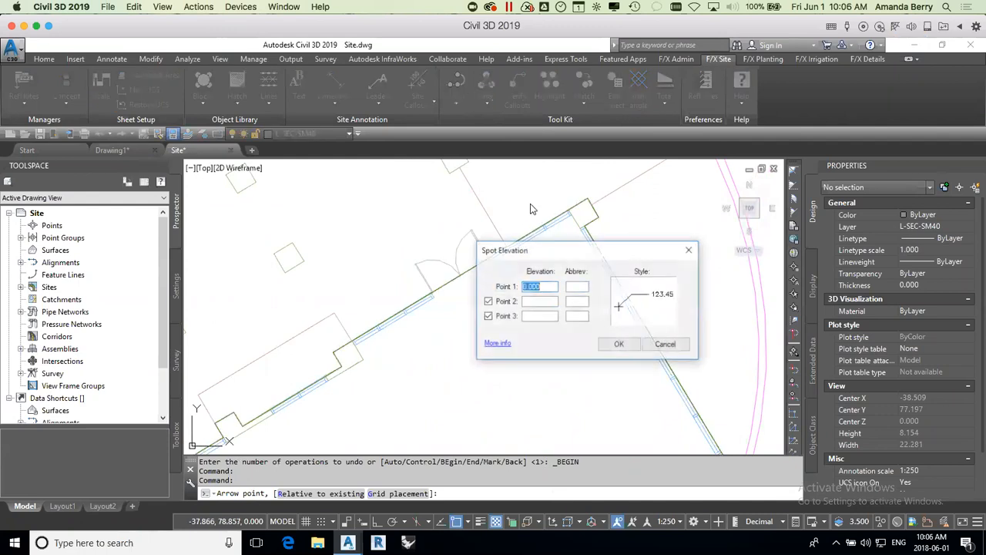
text(3)
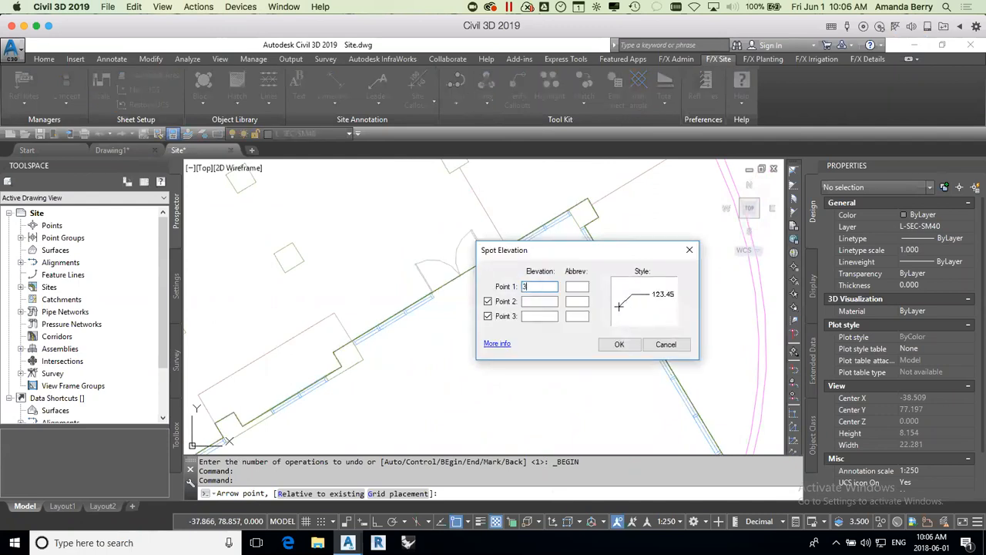
text(19.30)
click(488, 301)
click(488, 316)
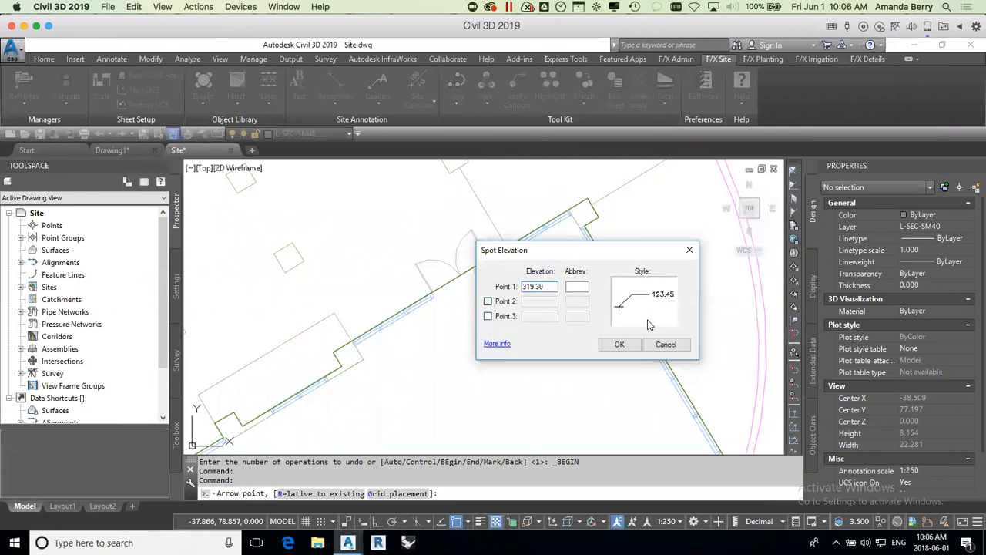
Step: Choose the SPOTELEV-PROP-STD callout style and accept the spot elevation settings
click(654, 306)
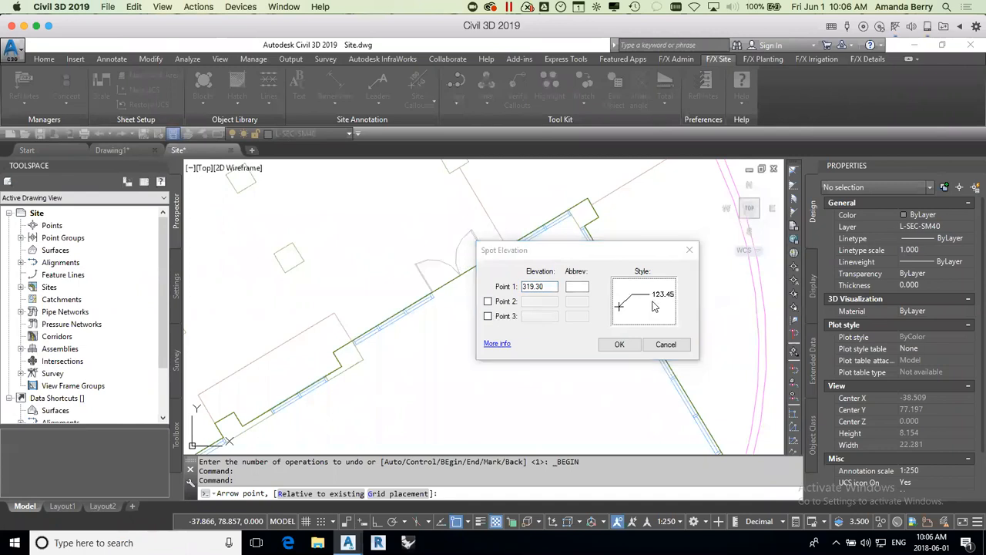
drag(970, 275, 411, 114)
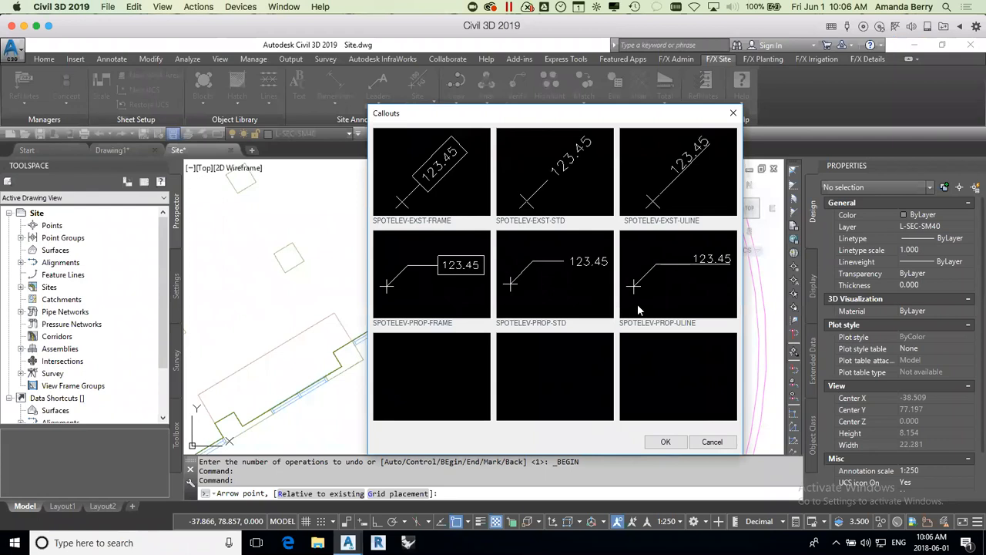
click(573, 289)
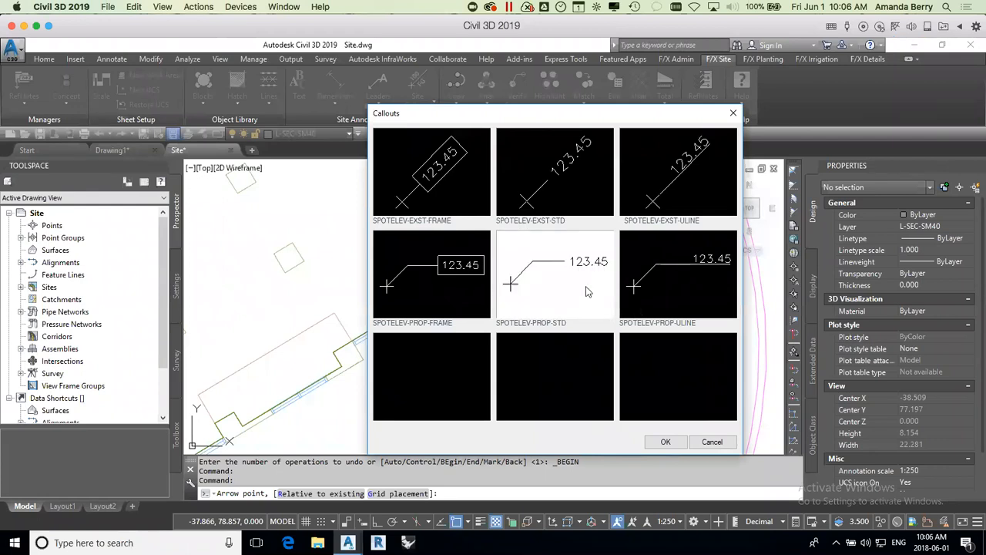
click(680, 446)
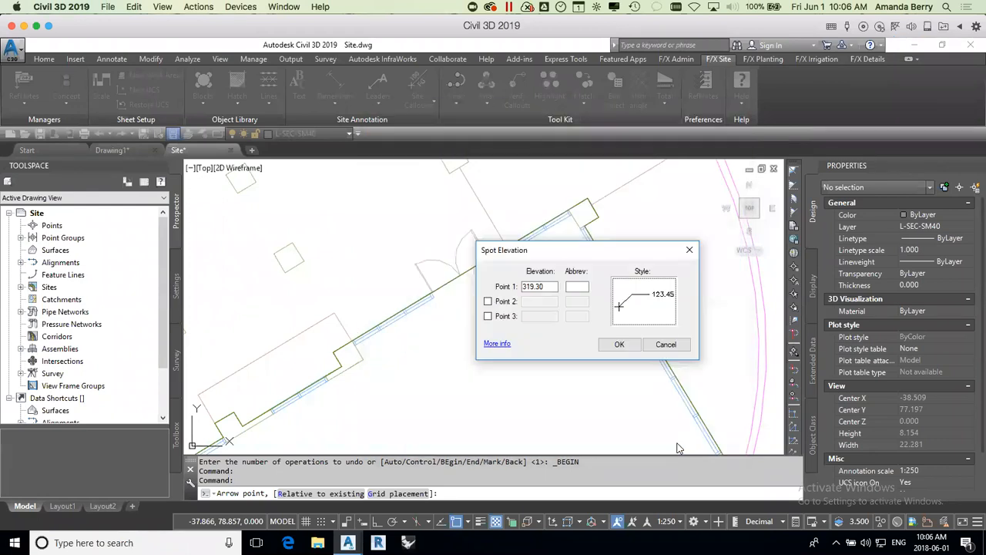
click(620, 345)
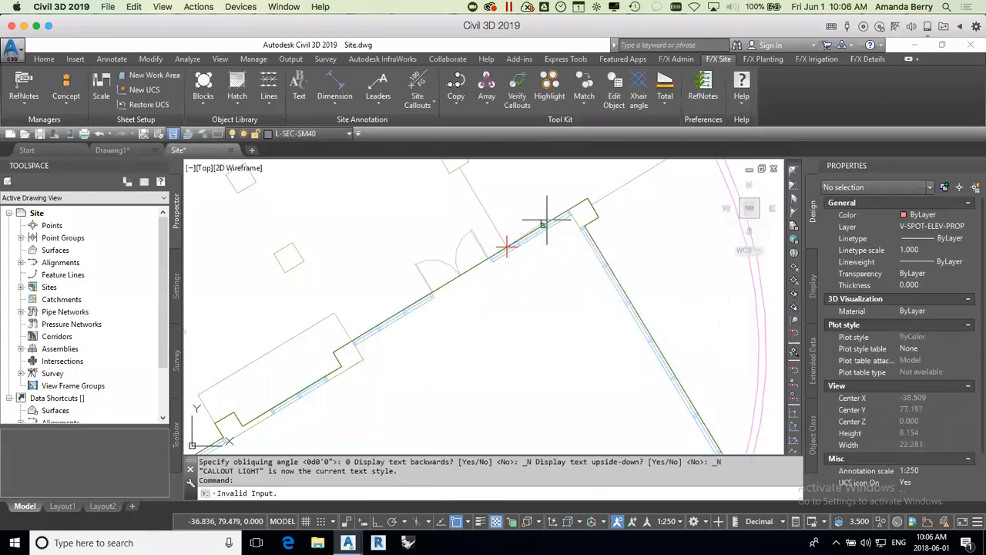
Step: Place the 319.30 callout label above and to the right of the wall point and finish the command
scroll(550, 236, down, 2)
middle_drag(548, 236, 539, 303)
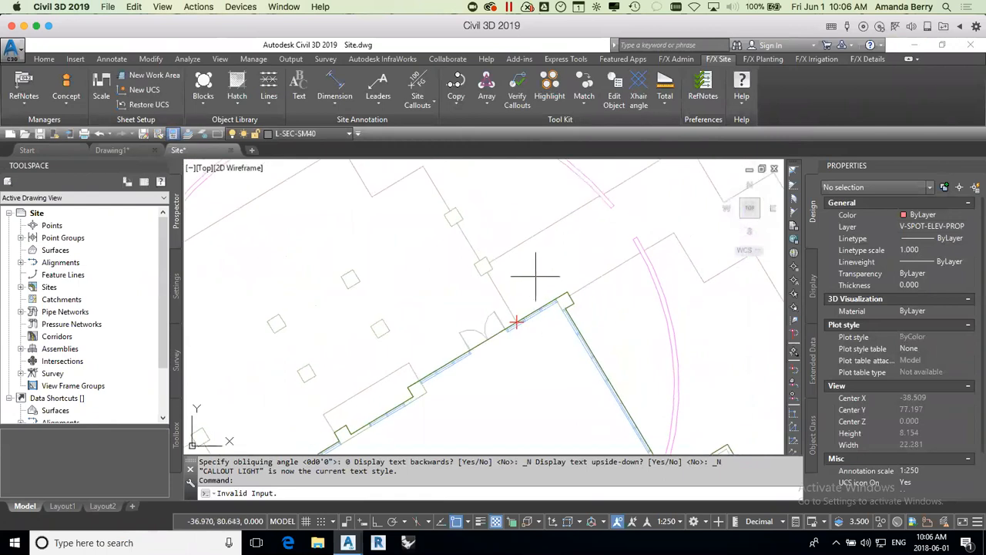
click(549, 262)
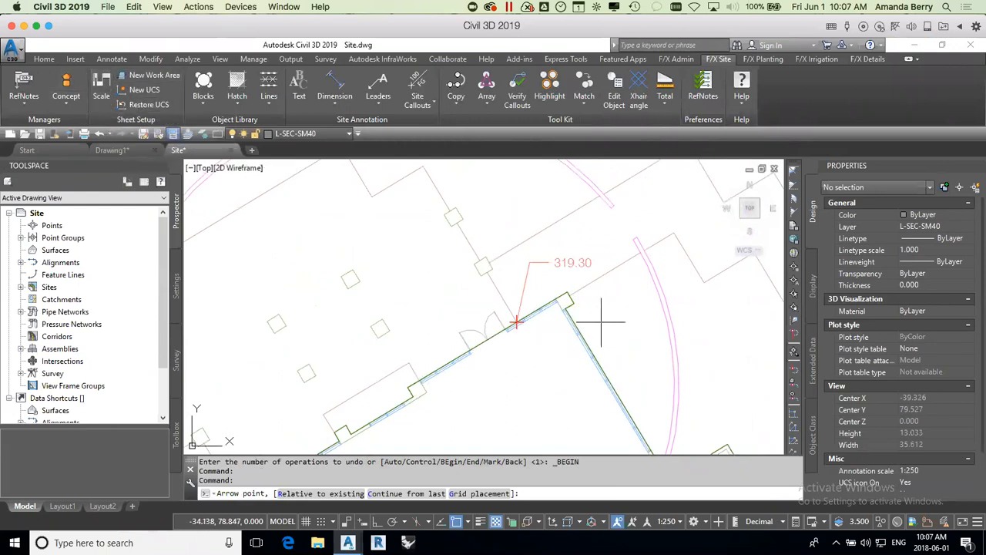
key(Escape)
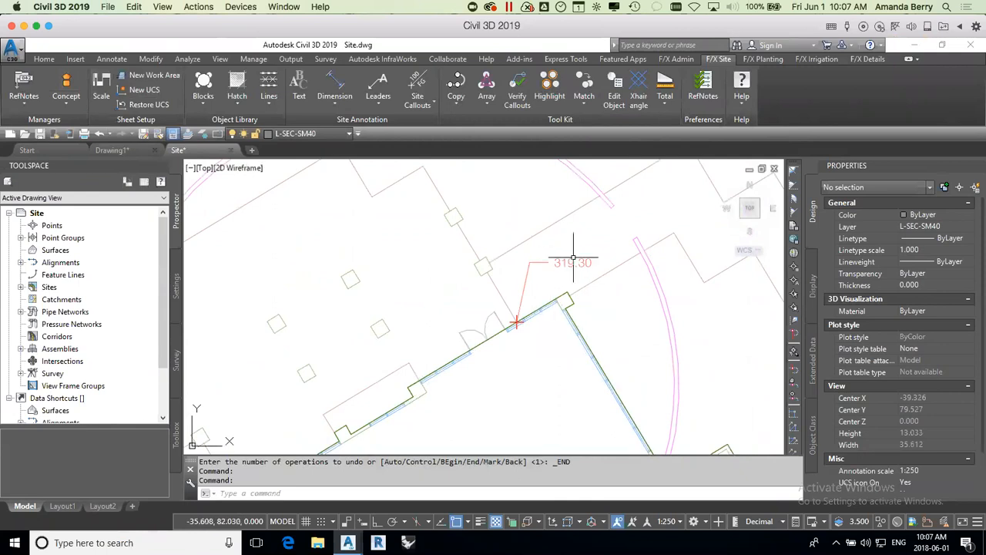
Step: Continue from the last spot elevation at a 1% downward straight slope, ending at the outer paving corner up the line from the doors
middle_drag(609, 310, 629, 349)
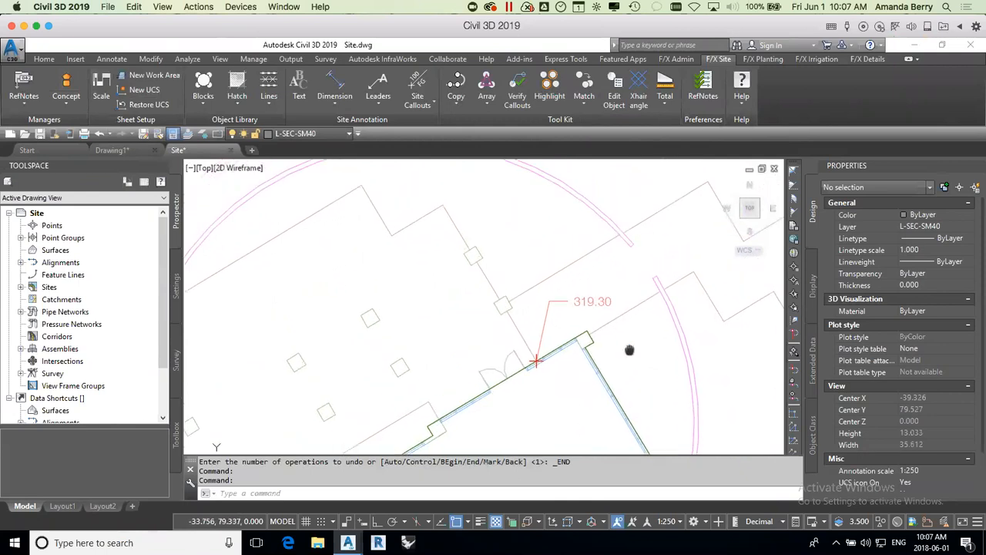
scroll(629, 349, down, 2)
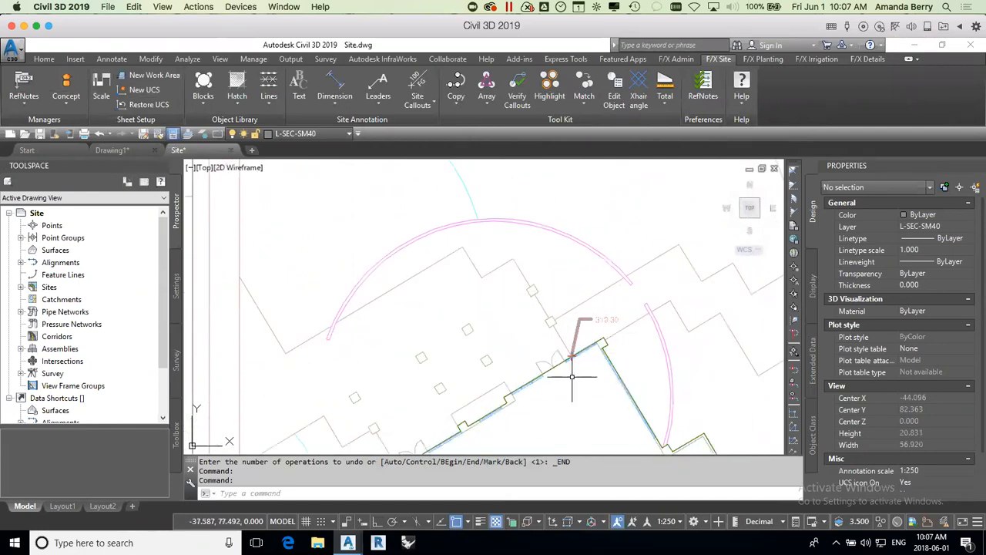
scroll(592, 362, up, 2)
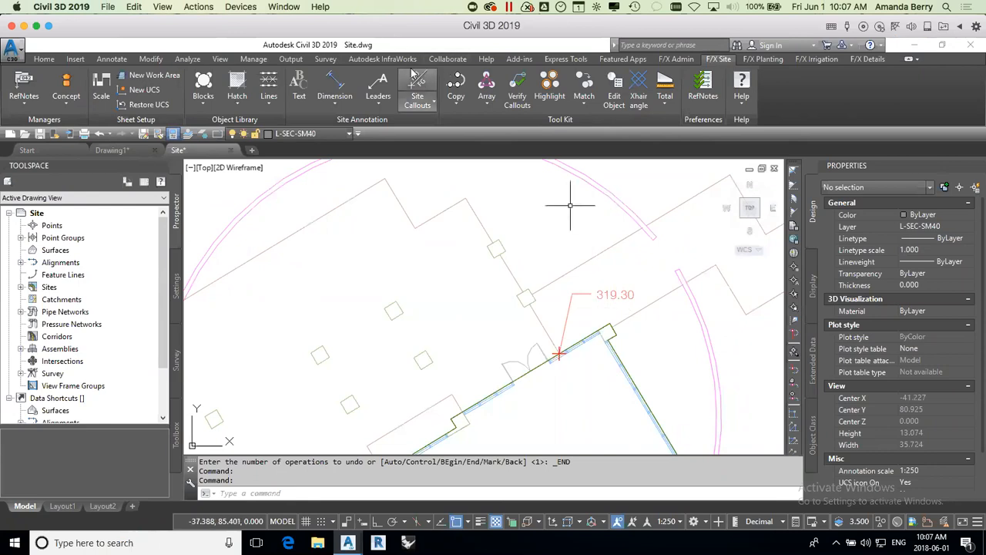
click(421, 101)
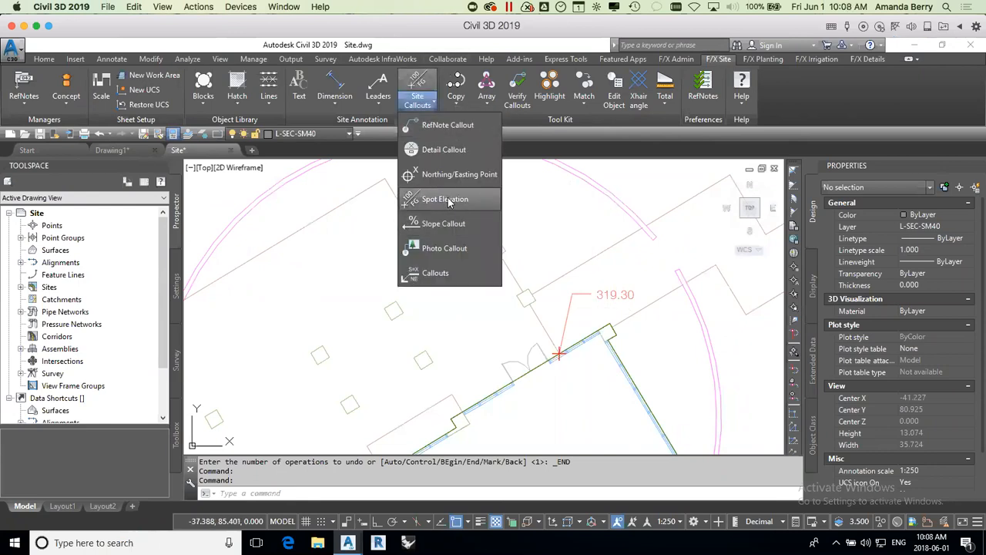
click(431, 199)
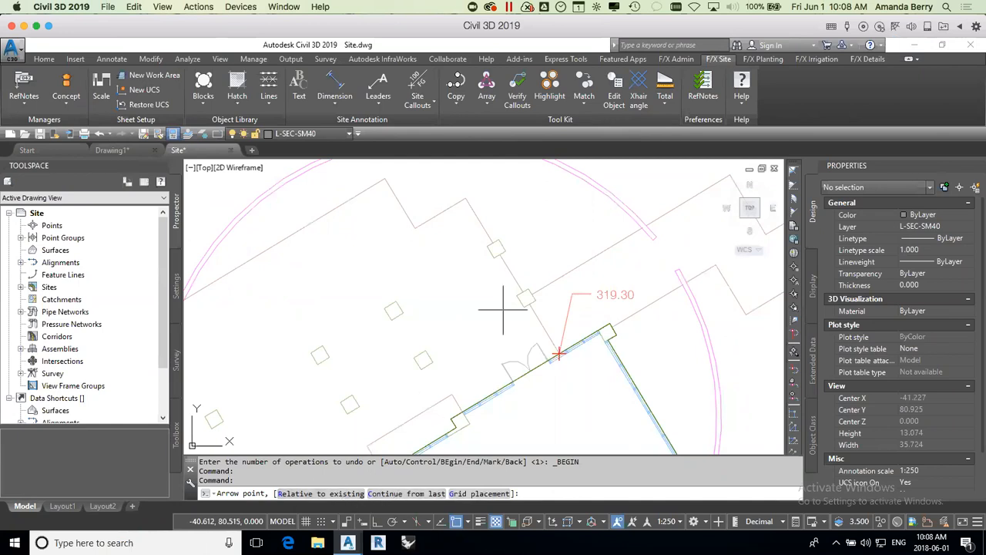
text(c)
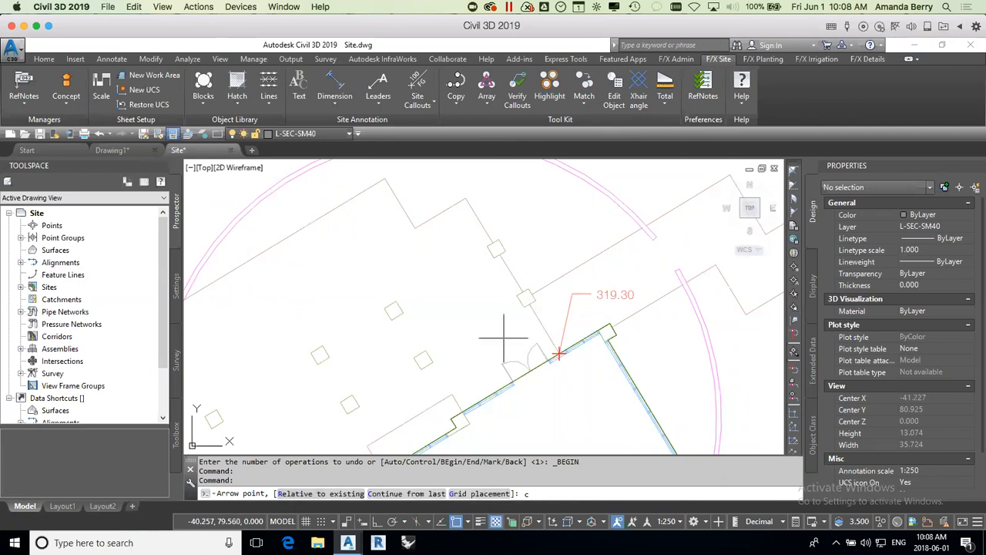
key(Return)
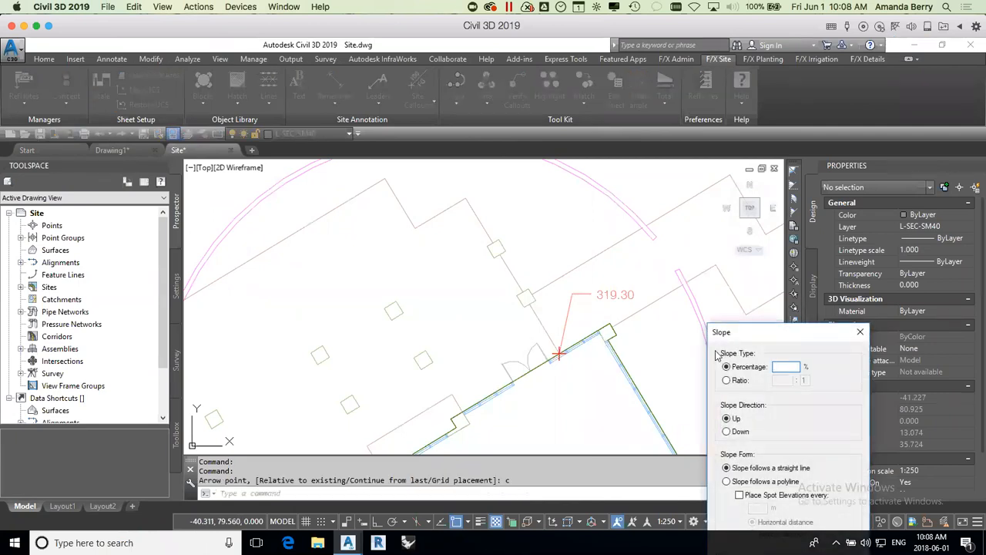
drag(752, 327, 695, 184)
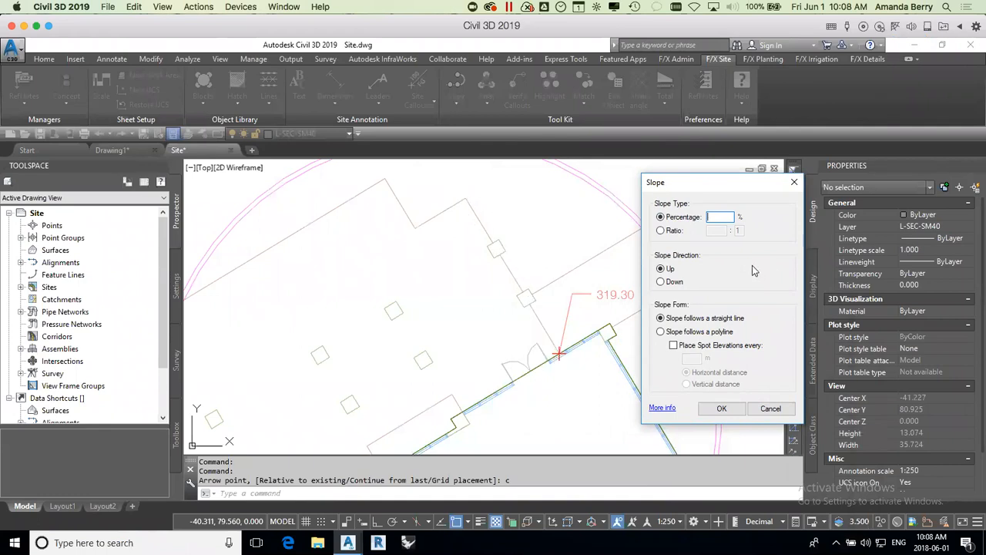
text(1)
click(660, 283)
click(722, 408)
click(466, 199)
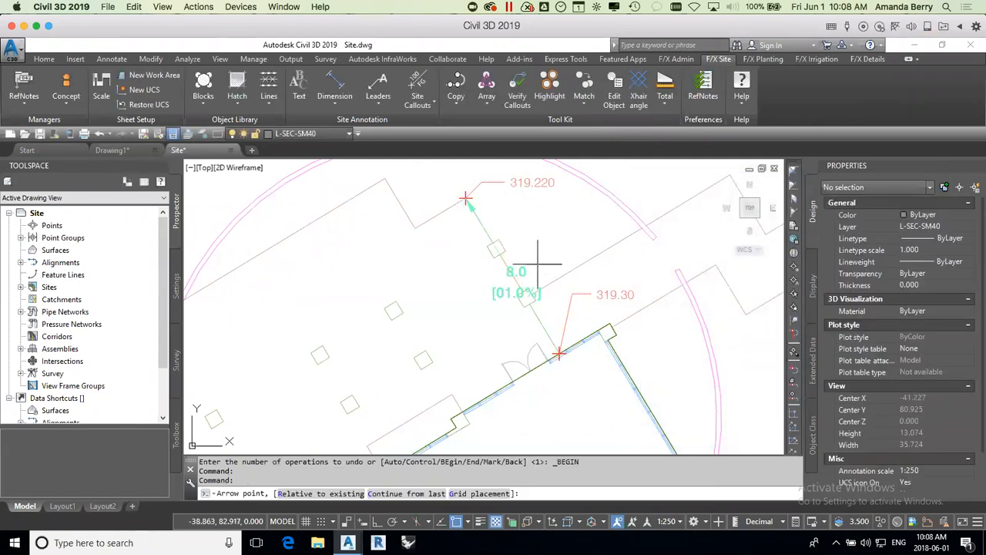
key(Escape)
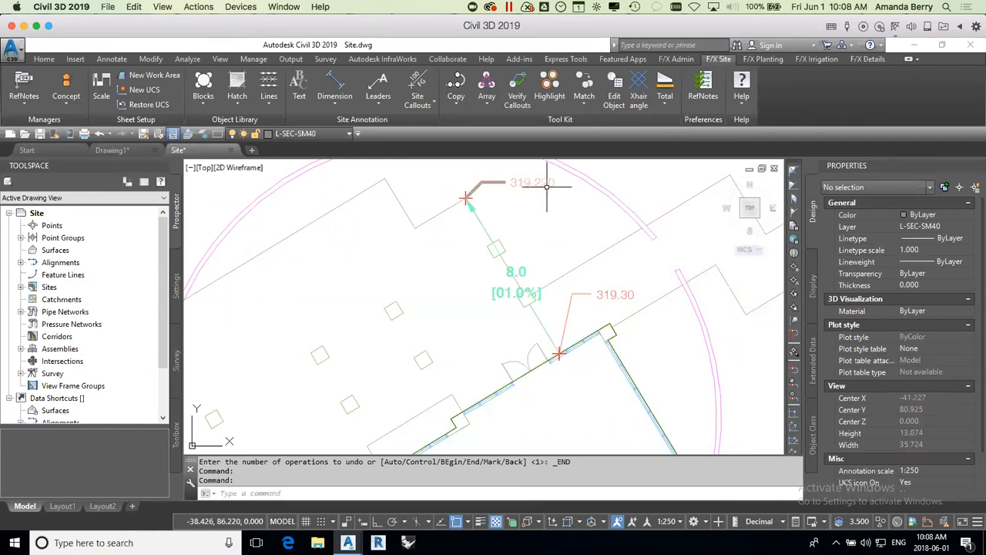
Step: Set the drawing units' decimal length precision to two places (0.00)
middle_drag(566, 200, 576, 247)
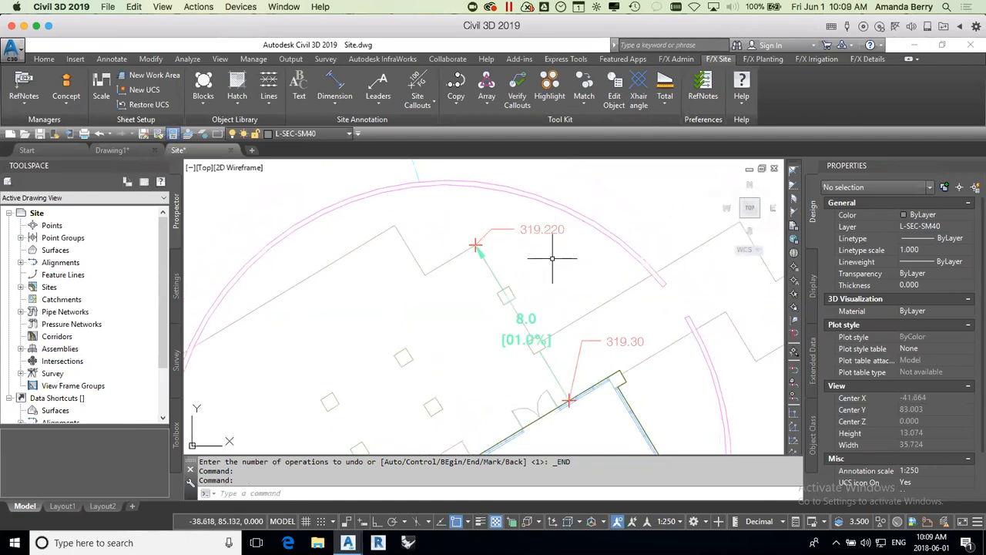
text(un)
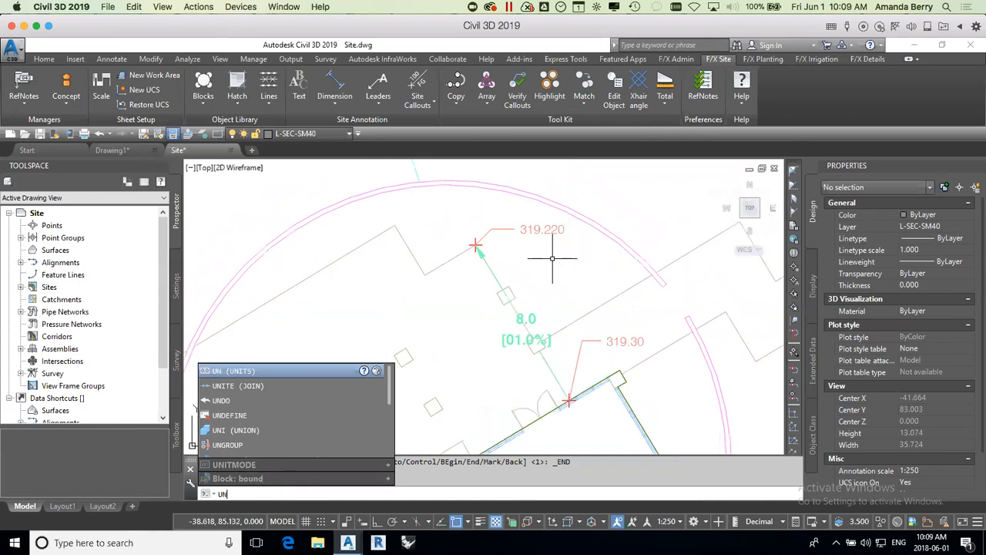
key(Return)
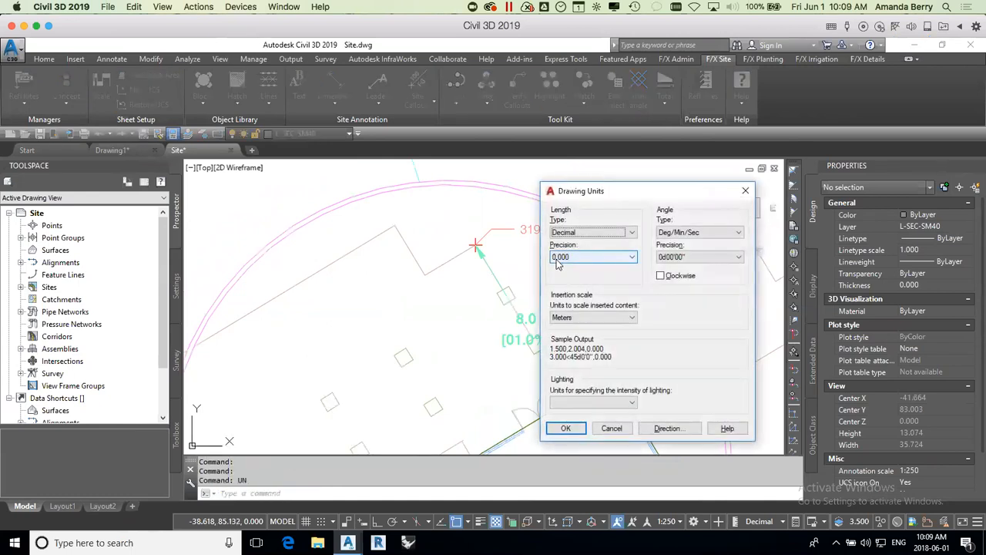
mouse_move(641, 191)
mouse_down()
mouse_move(706, 164)
mouse_move(687, 175)
mouse_up()
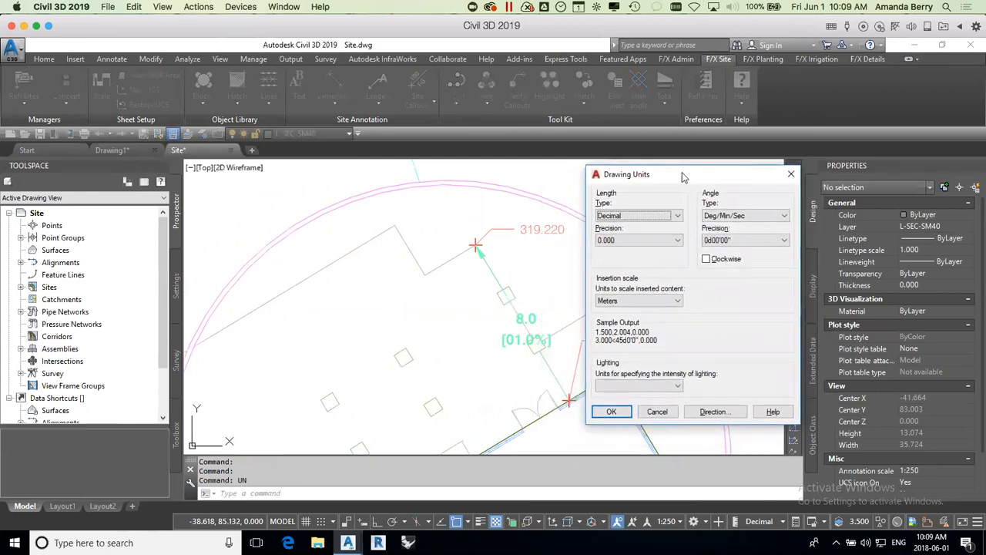
click(627, 244)
click(655, 266)
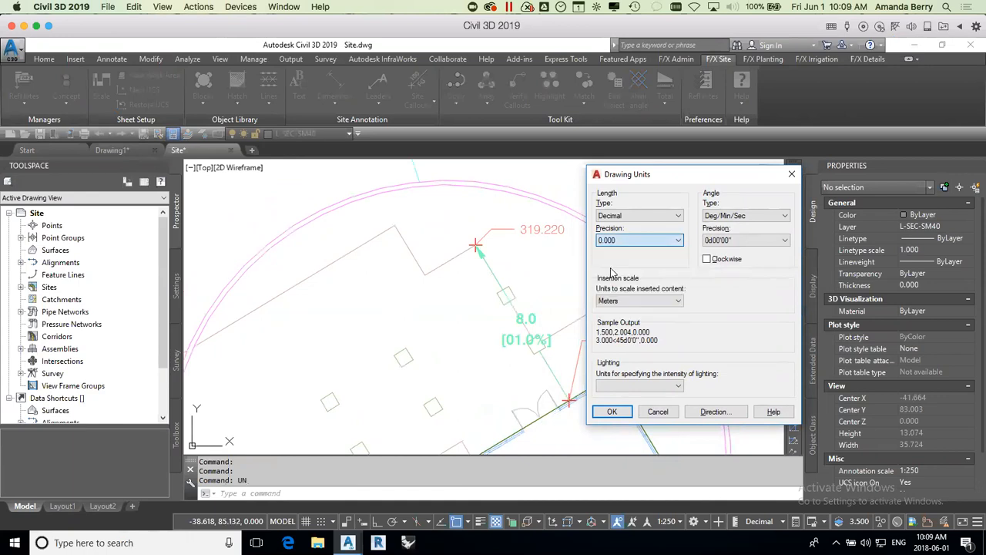
click(623, 414)
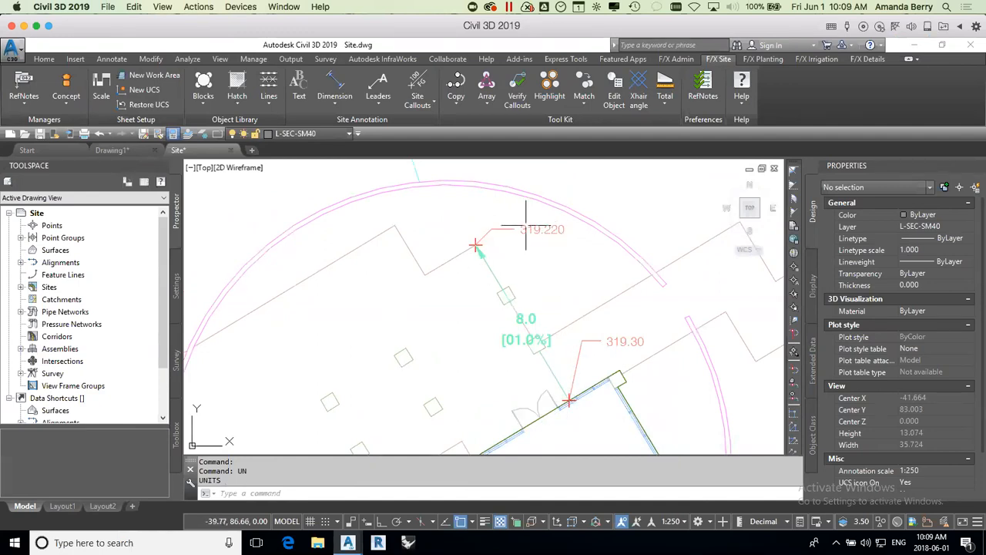
click(527, 316)
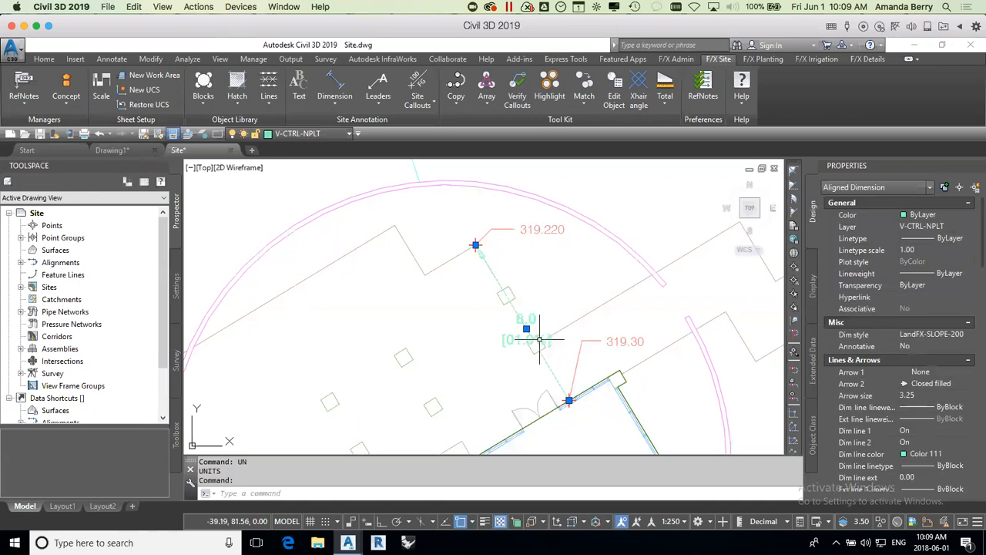
key(Escape)
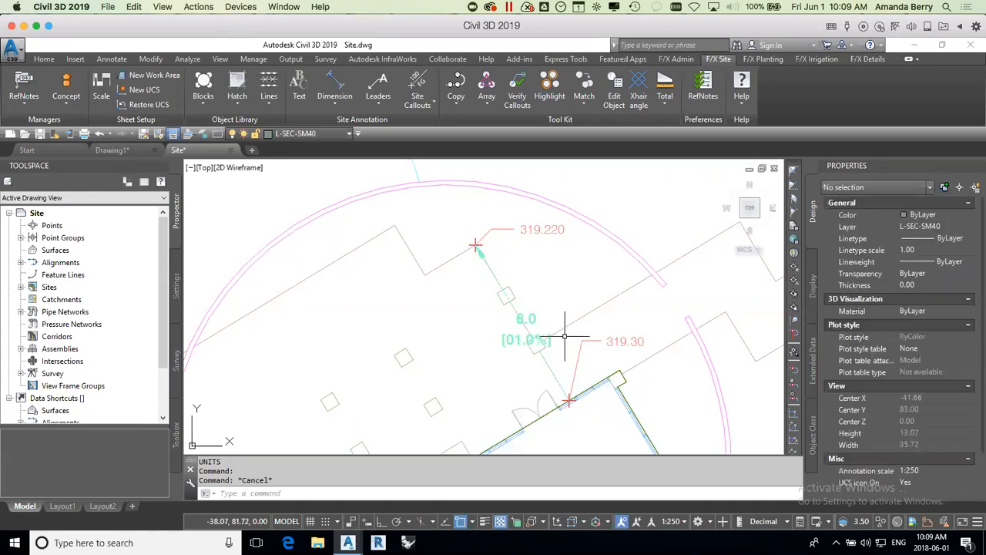
Step: Start a spot elevation at the lower endpoint of the curving path centerline, where it meets the road edge
scroll(521, 372, down, 6)
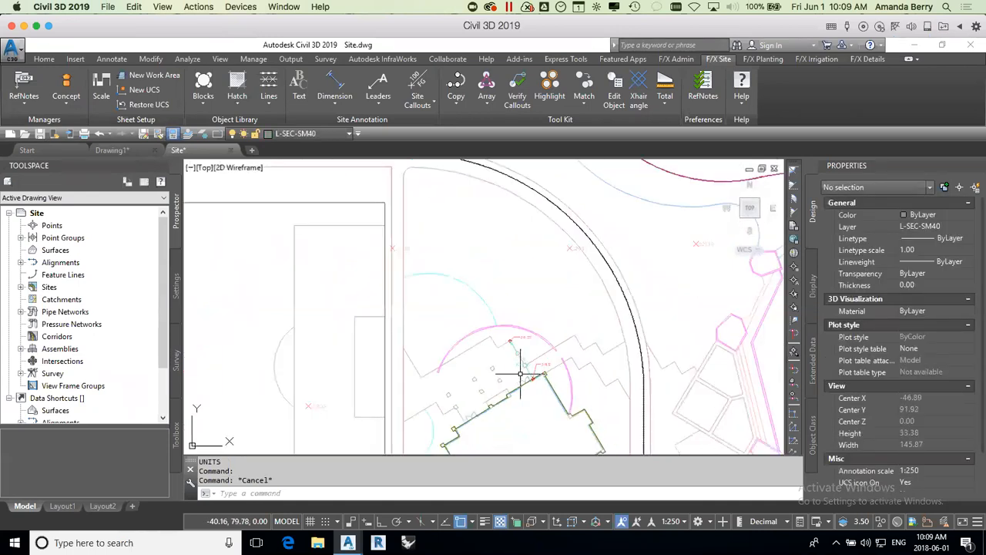
mouse_move(655, 387)
middle_down()
mouse_move(544, 361)
mouse_move(471, 298)
mouse_move(323, 242)
middle_up()
scroll(324, 241, down, 2)
scroll(561, 391, up, 2)
scroll(563, 395, up, 8)
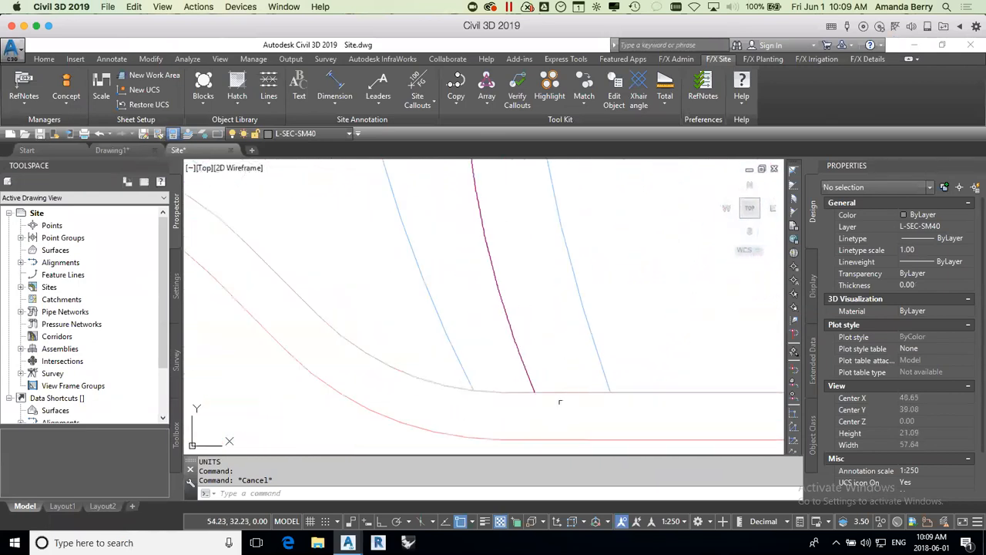
click(420, 82)
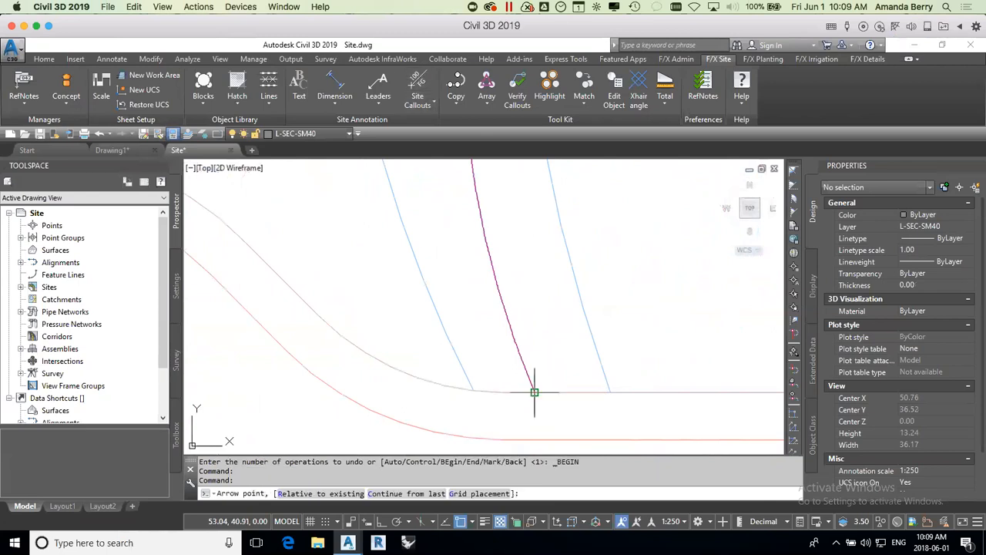
click(533, 392)
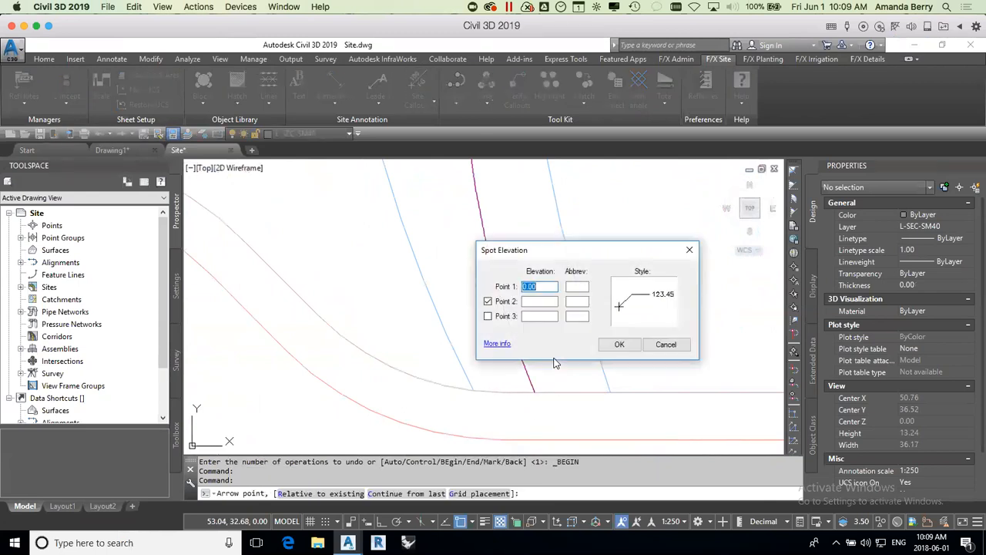
Step: Set Point 1 to 320.00 and place the callout label above and to the right of the point
text(10)
drag(545, 286, 502, 283)
text(33)
click(620, 345)
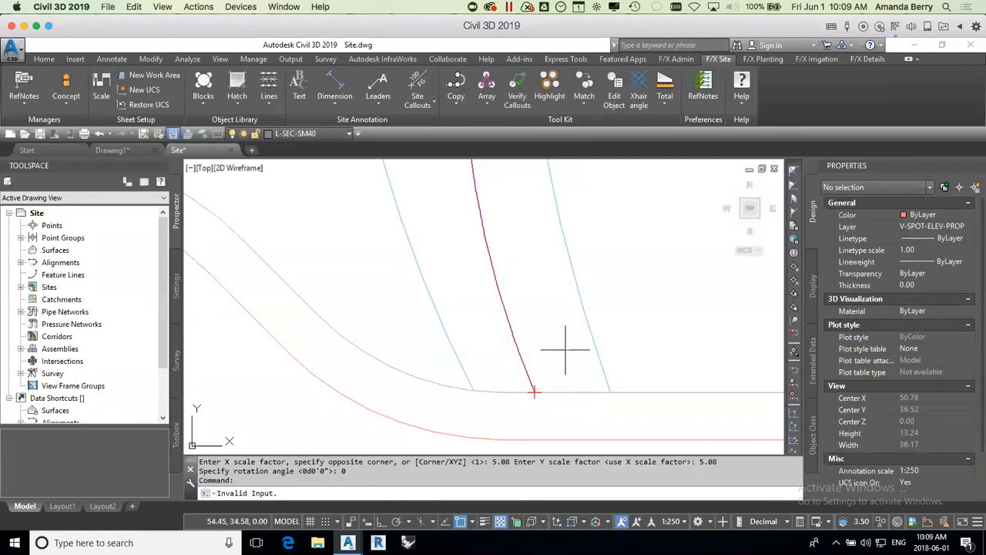
click(567, 340)
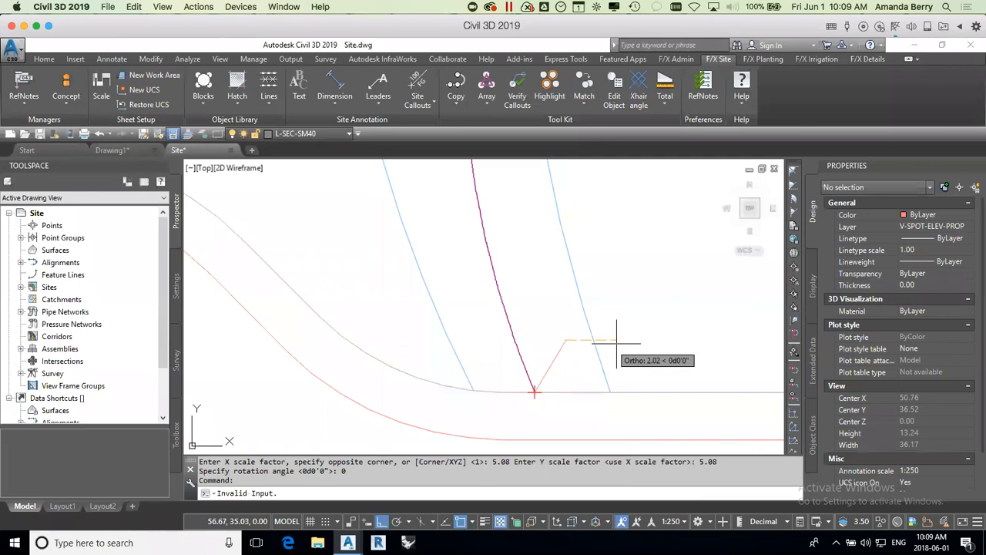
click(616, 343)
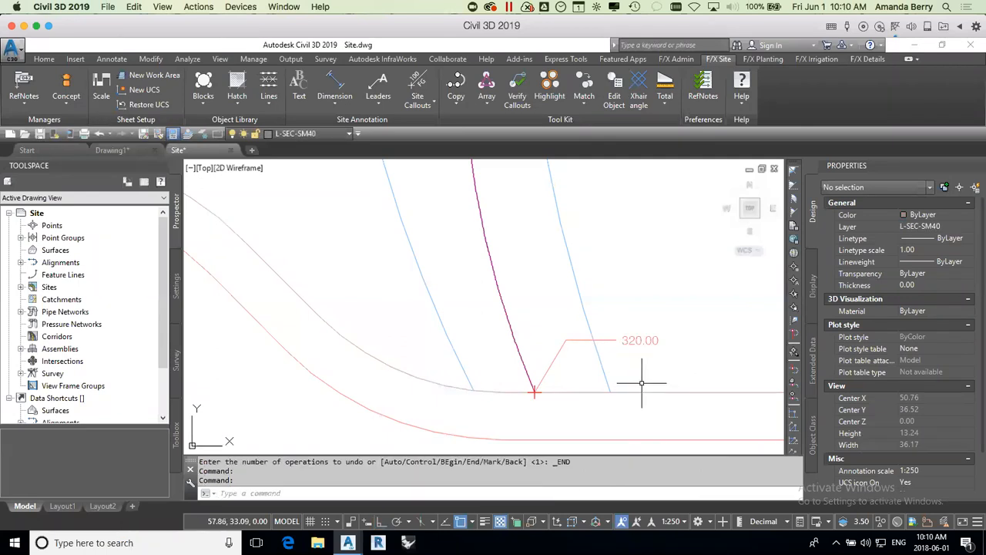
Step: Continue from the last spot elevation with a 4% upward slope following a polyline, placing spot elevations every 20 m of horizontal distance
scroll(674, 343, down, 2)
scroll(637, 377, down, 8)
mouse_move(713, 340)
middle_down()
mouse_move(636, 377)
mouse_move(640, 362)
mouse_move(612, 356)
middle_up()
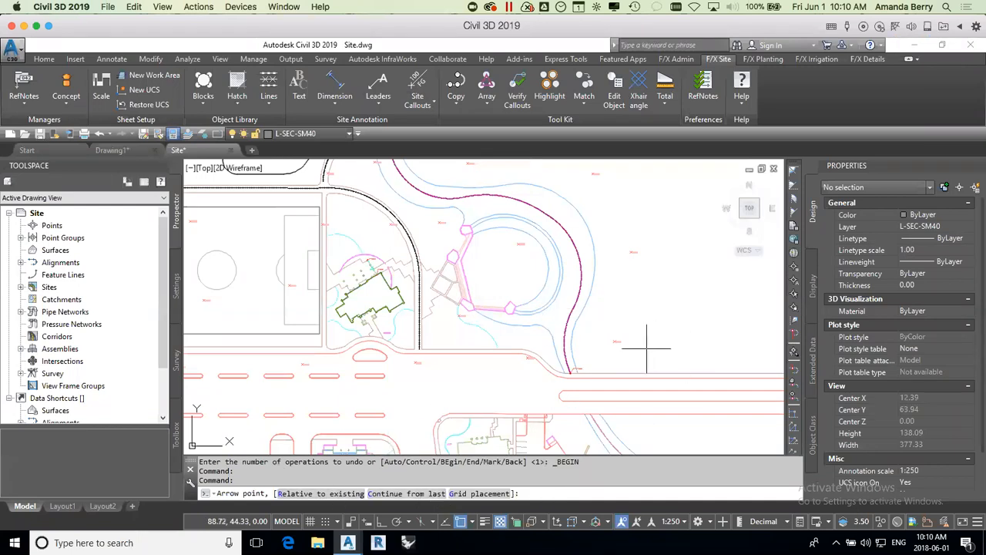
text(c)
key(Return)
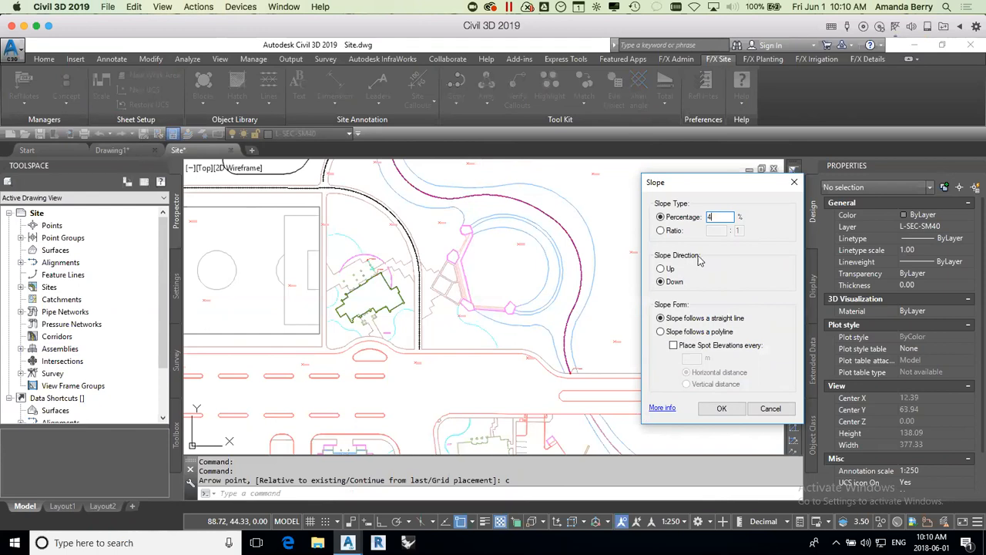
click(661, 269)
click(661, 332)
click(674, 346)
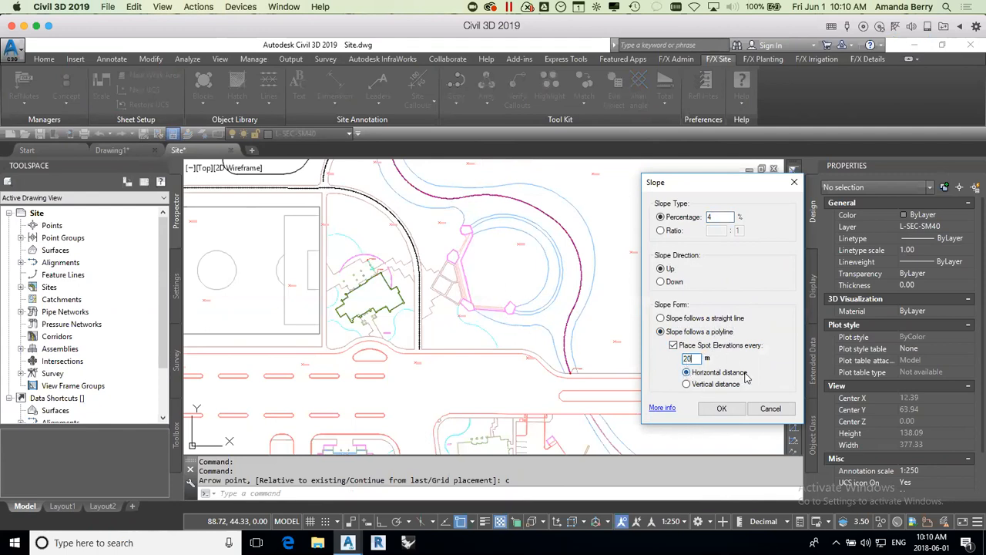
click(721, 408)
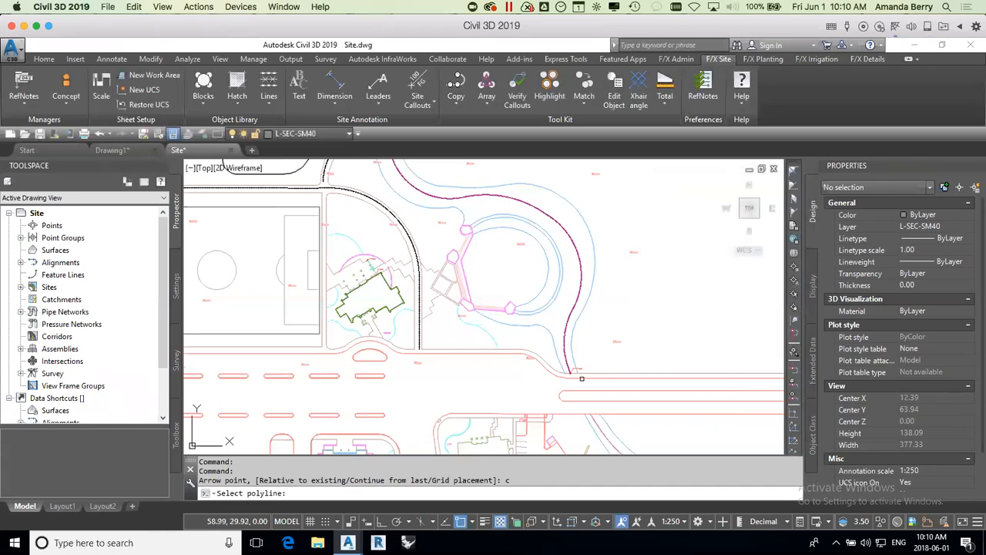
Step: Select the curving path centerline as the polyline for the slope callouts and finish the command
scroll(592, 374, up, 2)
scroll(592, 373, up, 5)
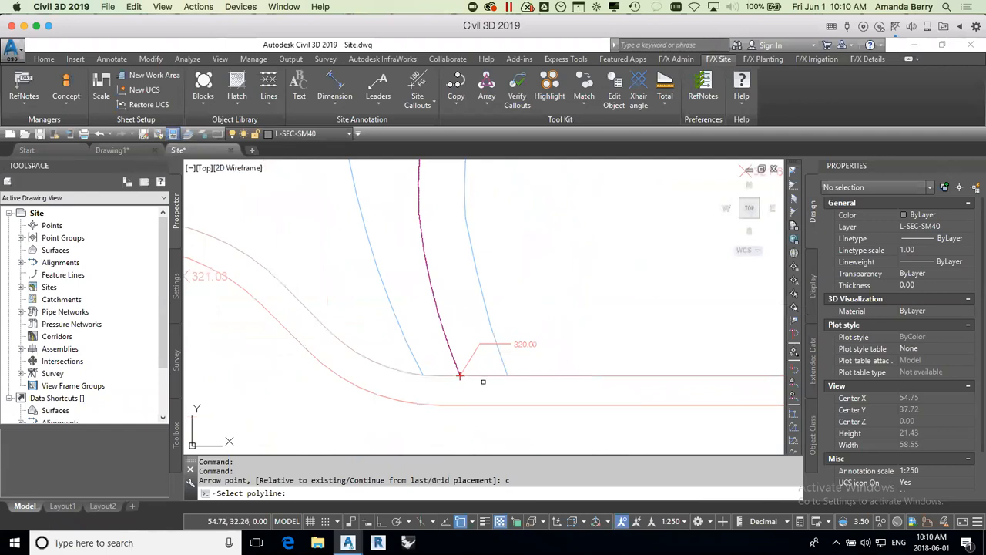
click(451, 349)
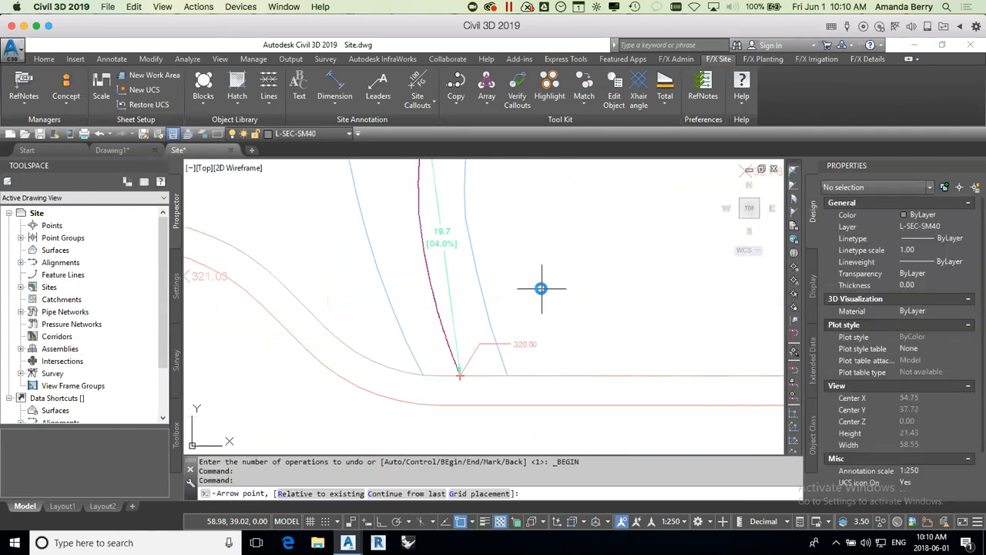
key(Escape)
Step: Examine the spot elevations and slope callouts along the path centerline up to the crosswalk
scroll(548, 302, down, 9)
scroll(540, 243, up, 5)
scroll(541, 250, up, 4)
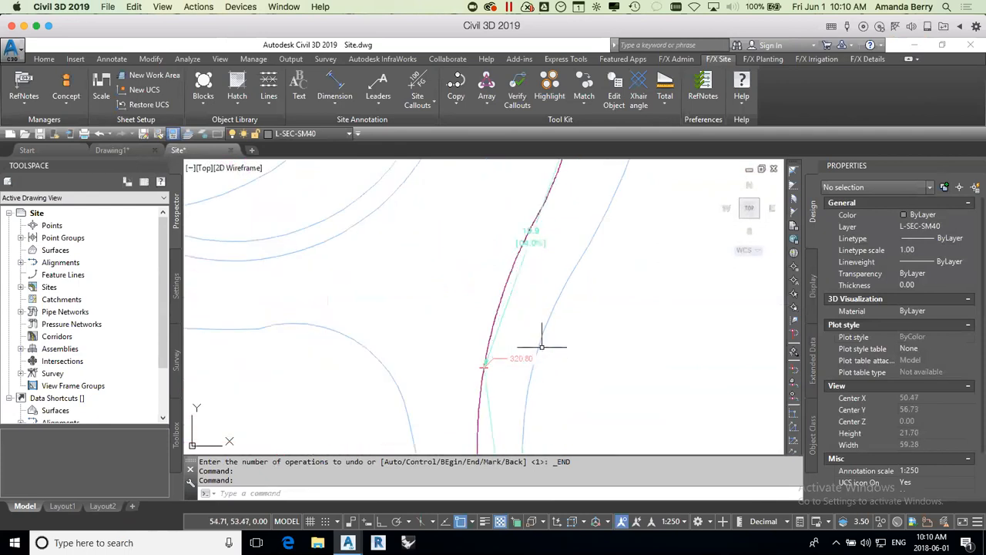
scroll(535, 375, down, 3)
mouse_move(533, 374)
middle_down()
mouse_move(568, 268)
mouse_move(596, 466)
middle_up()
middle_drag(473, 259, 670, 324)
mouse_move(389, 282)
middle_down()
mouse_move(463, 346)
mouse_move(497, 396)
middle_up()
scroll(417, 343, up, 6)
middle_drag(498, 305, 436, 374)
scroll(488, 331, down, 2)
Step: Add a spot elevation relative to the 326.40 callout at a 4% upward straight slope, ending where the centerline meets the crosswalk
click(410, 80)
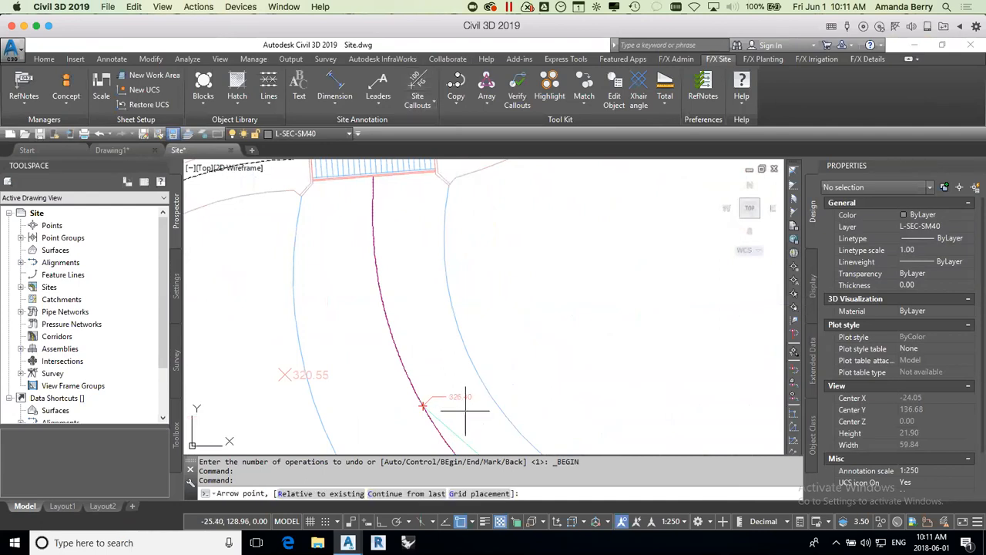
text(r)
key(Return)
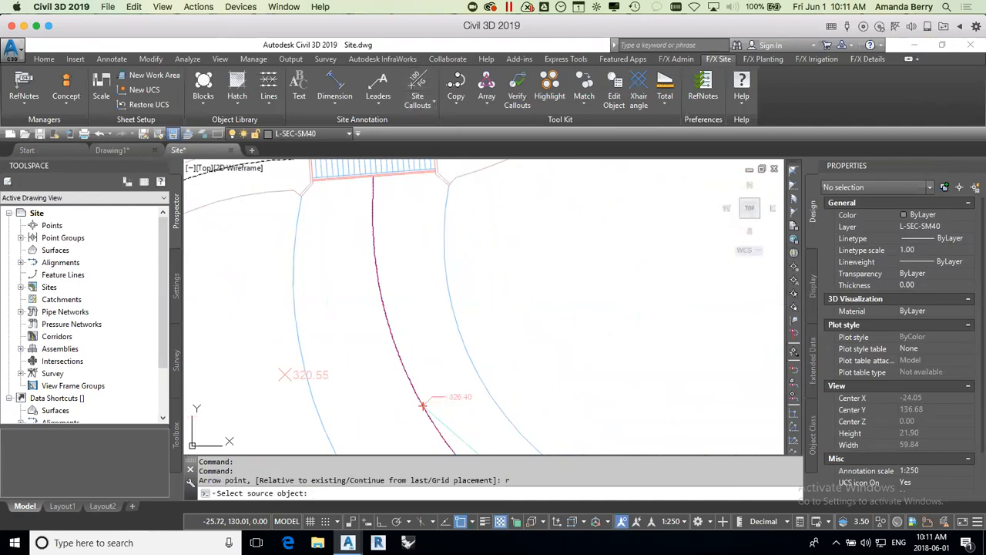
click(423, 405)
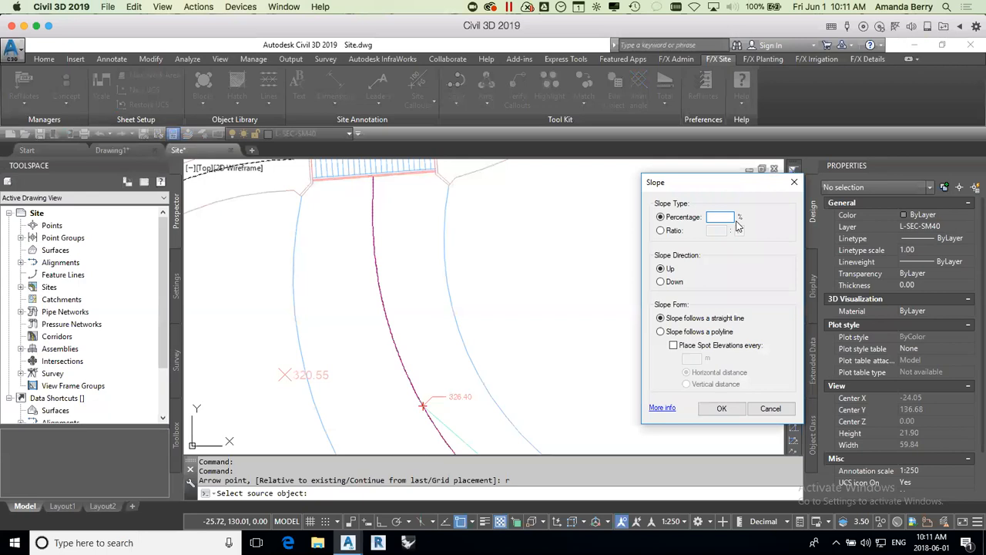
click(722, 409)
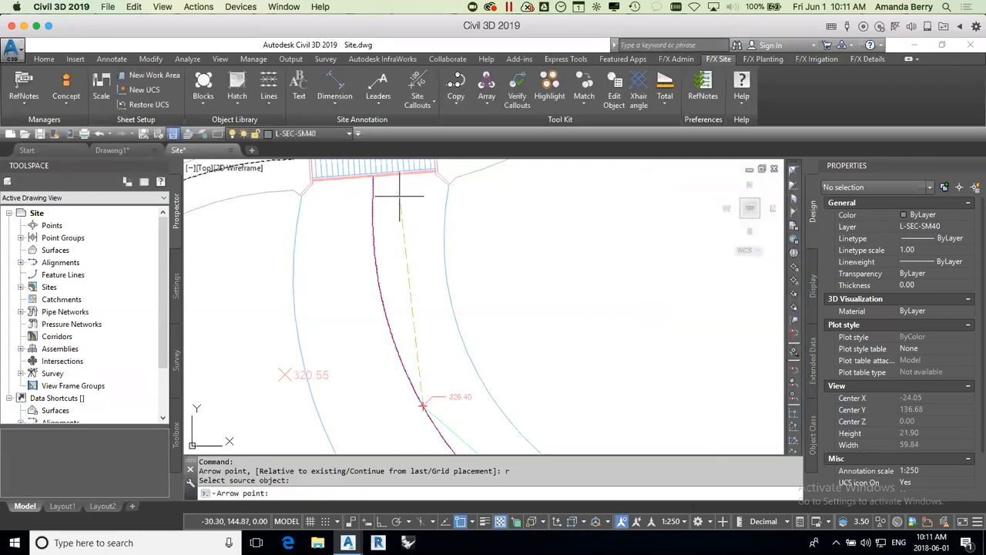
click(373, 177)
key(Escape)
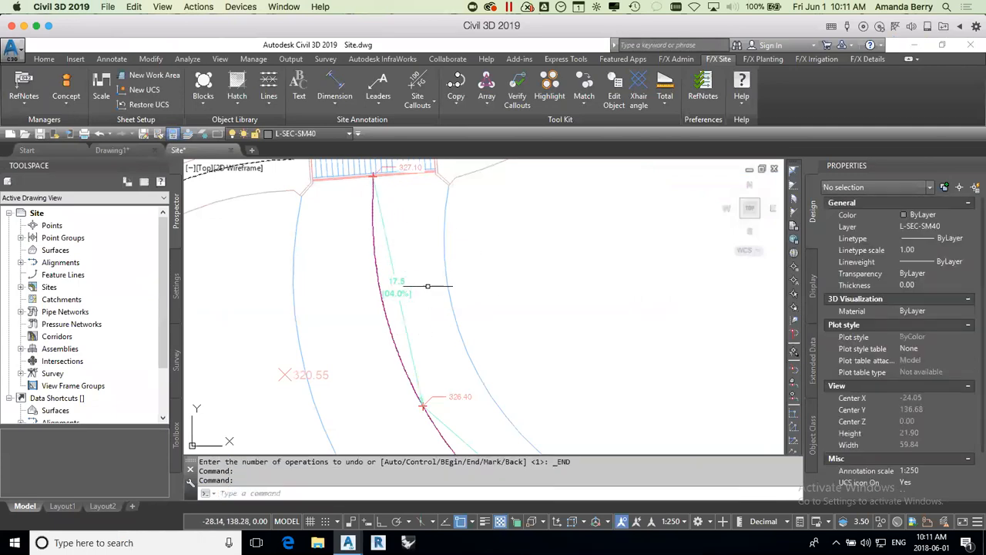
Step: Review the completed spot elevations and slope callouts along the path, from the crosswalk back to the road edge
scroll(428, 286, down, 2)
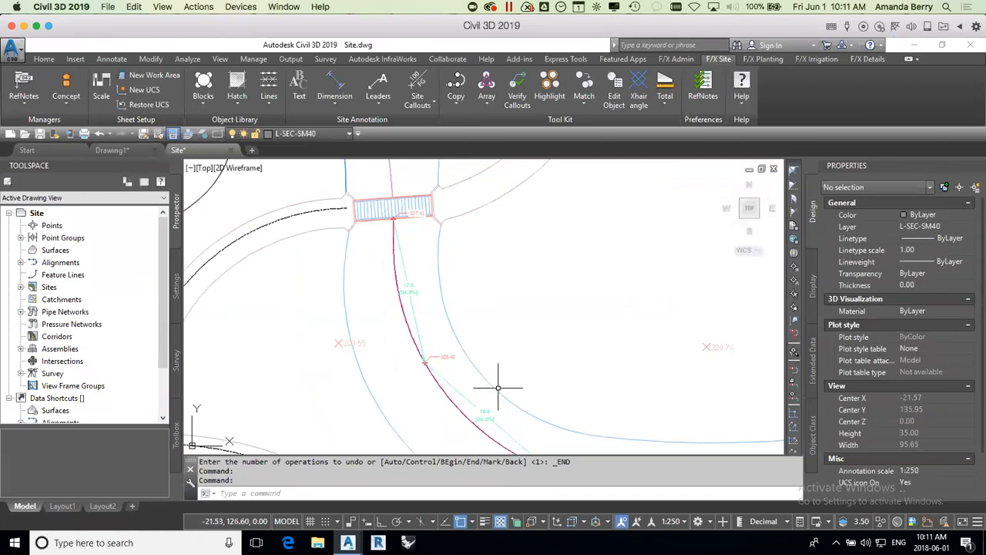
scroll(549, 381, down, 4)
mouse_move(646, 399)
middle_down()
mouse_move(559, 308)
mouse_move(435, 211)
middle_up()
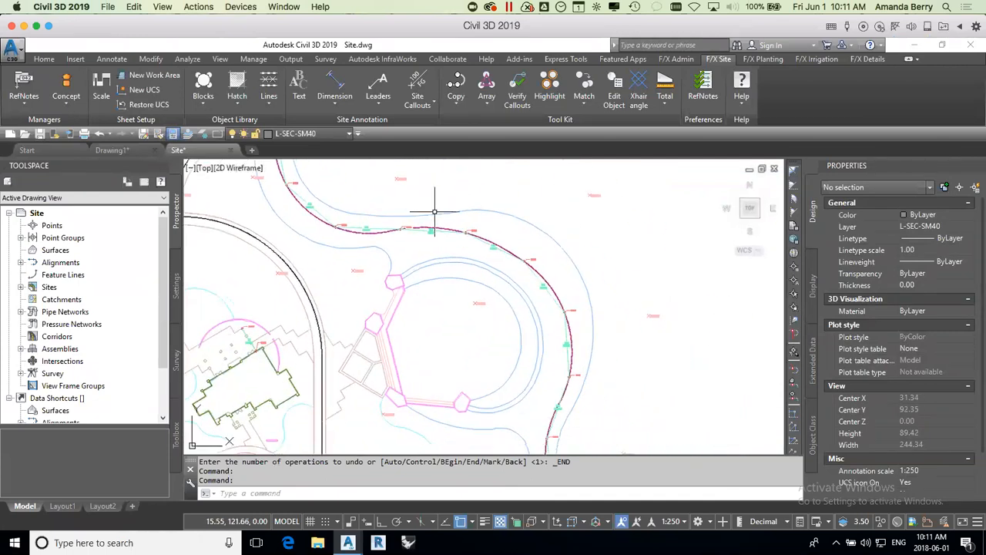
middle_drag(557, 372, 543, 254)
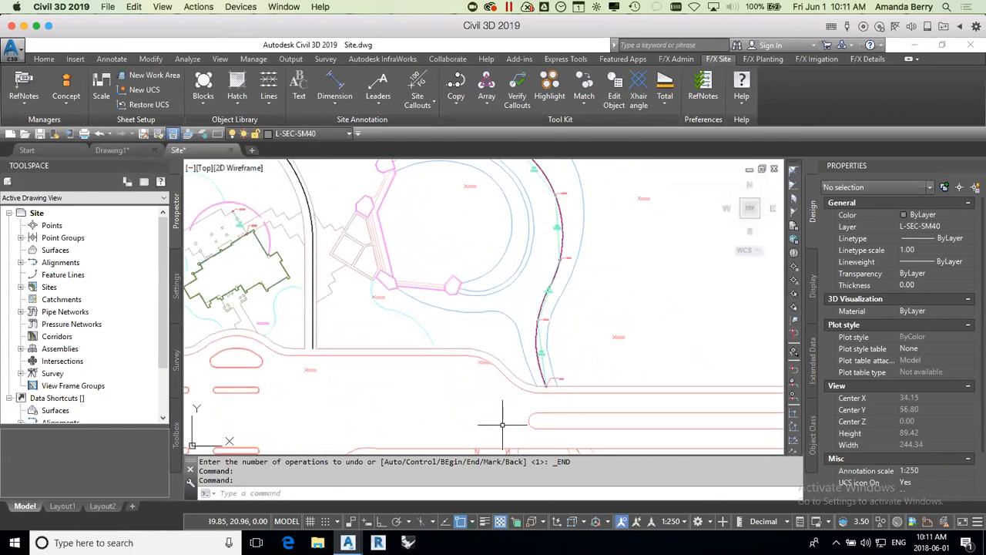
scroll(548, 308, up, 2)
scroll(547, 315, up, 2)
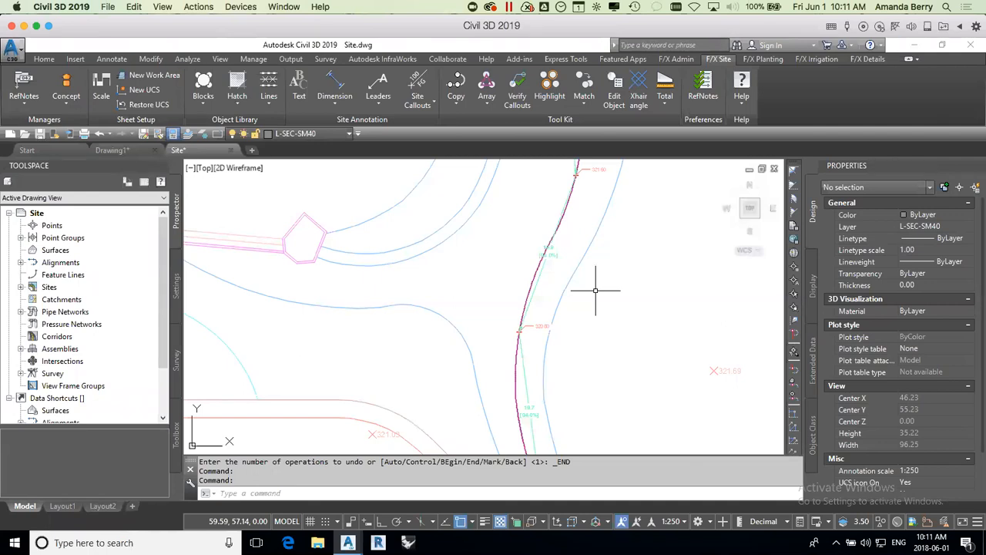
scroll(594, 306, down, 5)
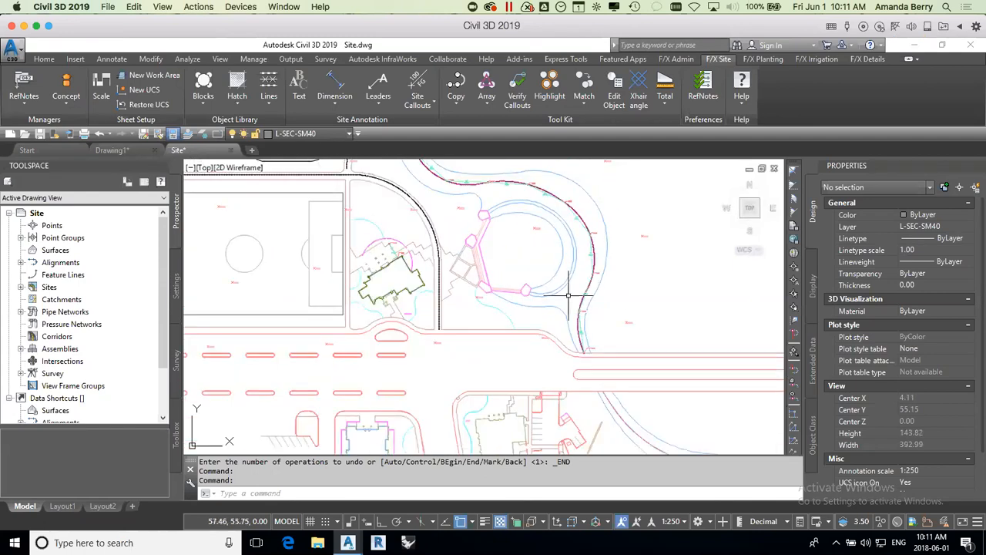
scroll(588, 339, up, 7)
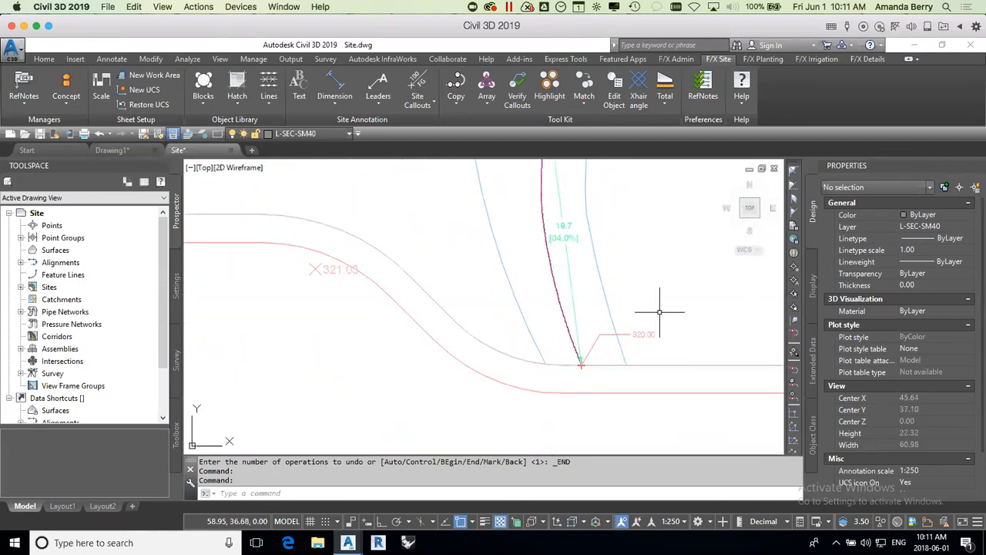
Step: Choose the DI-NDS-18 area drain from the drainage plan graphics for insertion
click(203, 91)
click(212, 125)
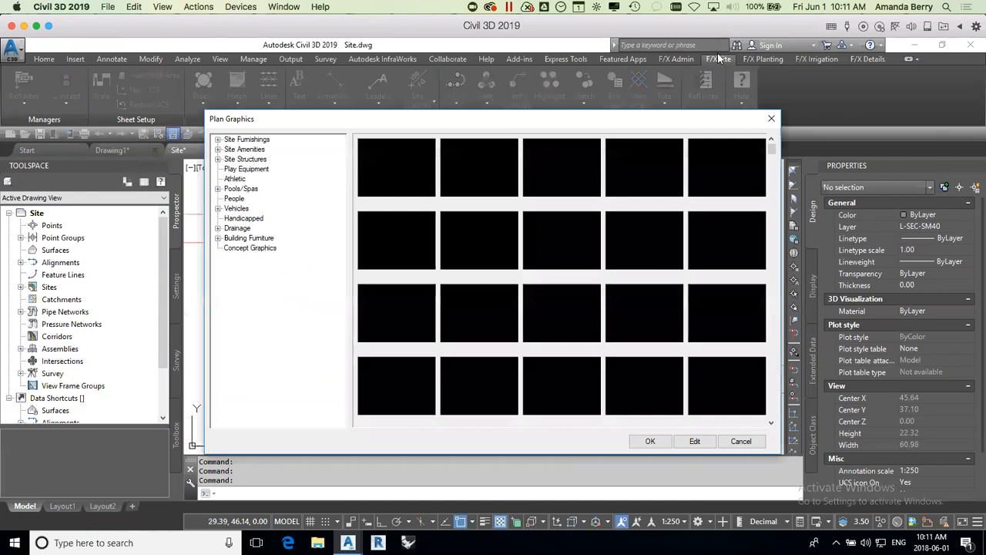
click(233, 229)
click(218, 229)
click(251, 238)
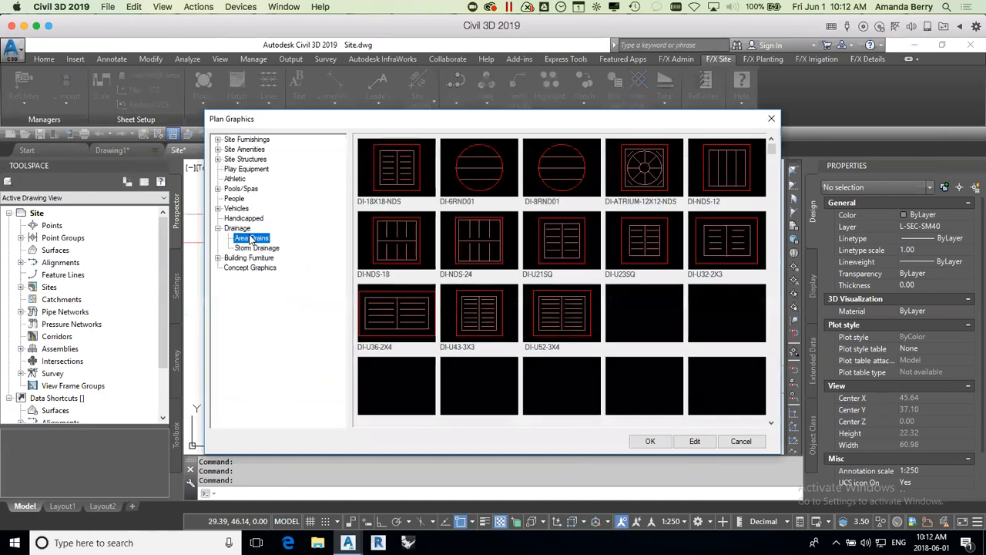
click(406, 244)
click(649, 441)
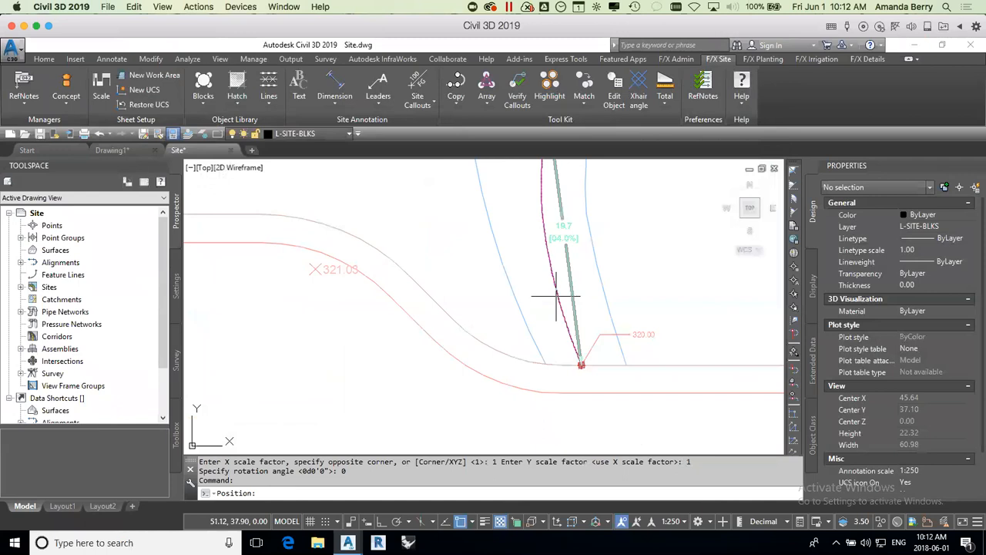
Step: With object snap off, place the drain on the path centerline above the 320.00 callout and rotate it to follow the path
key(F3)
scroll(556, 281, up, 5)
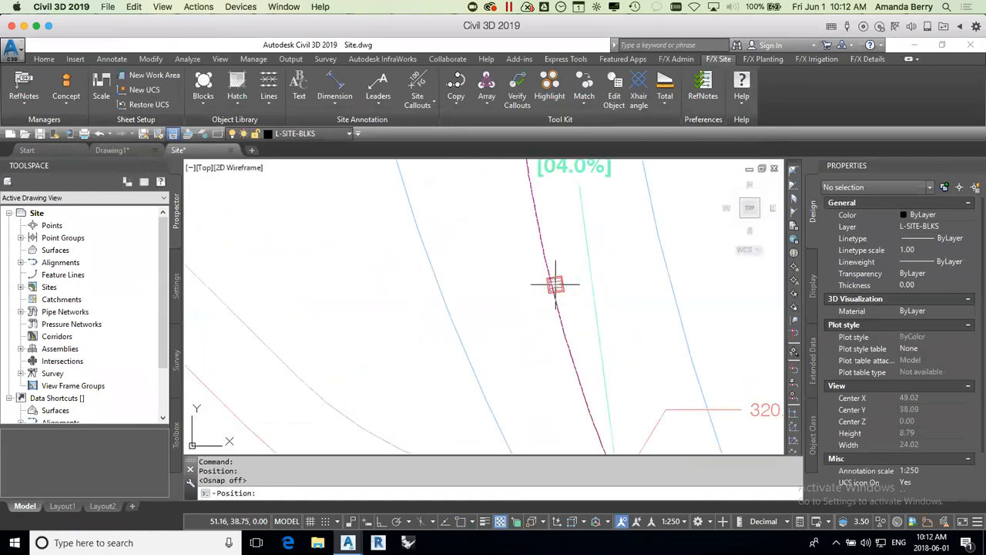
click(552, 282)
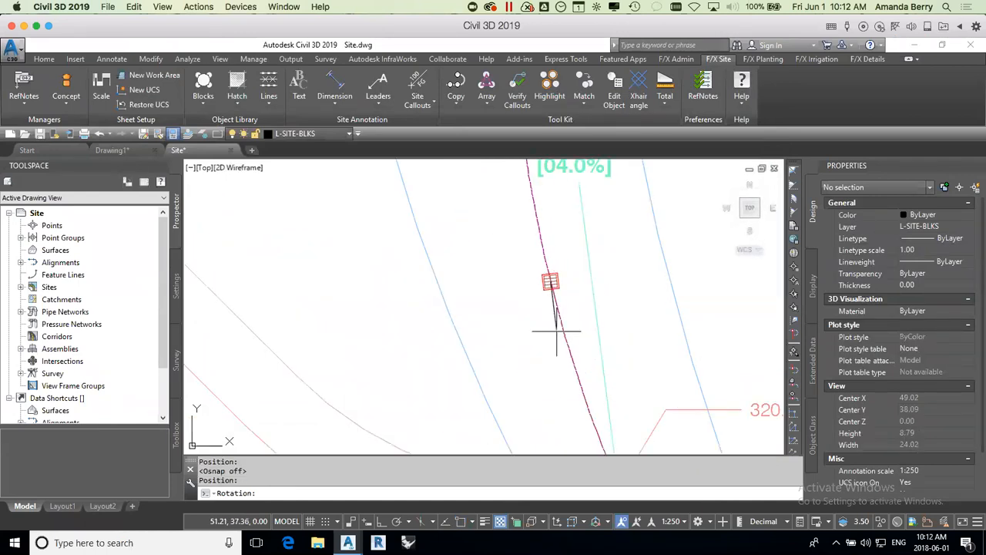
click(563, 321)
scroll(559, 374, down, 4)
key(Escape)
Step: Add a spot elevation relative to the 320.00 callout at a 2% downward straight slope, ending at the drain
click(421, 86)
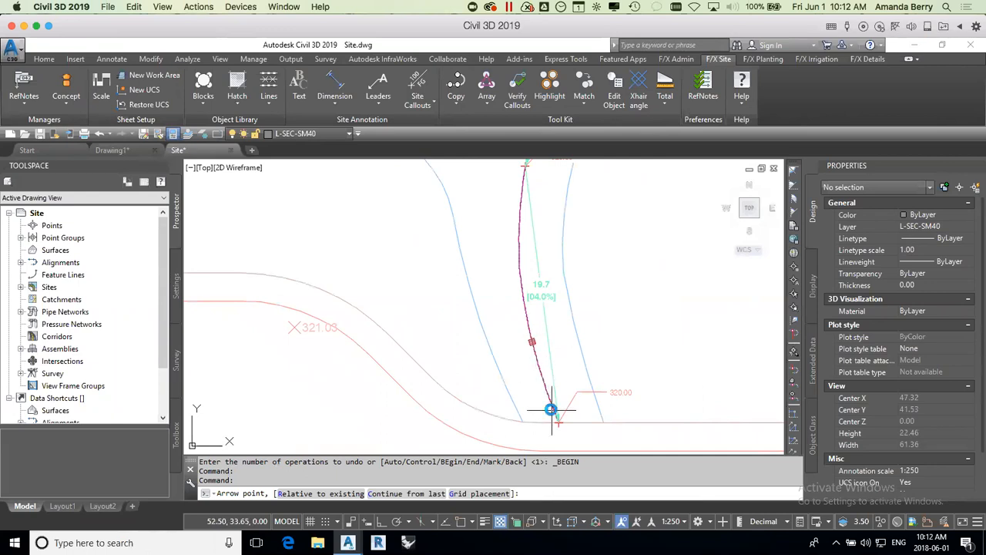
scroll(551, 409, up, 2)
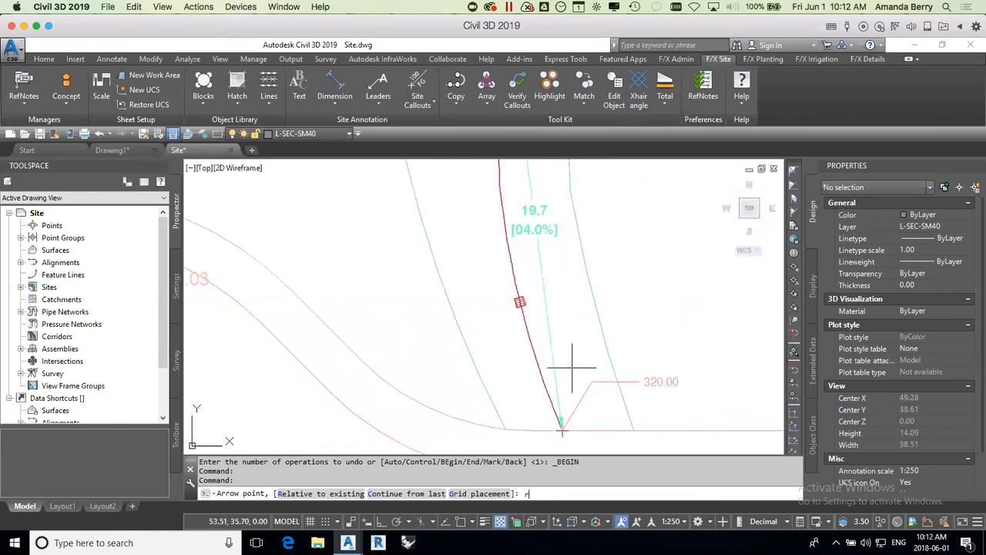
text(r)
key(Return)
click(602, 413)
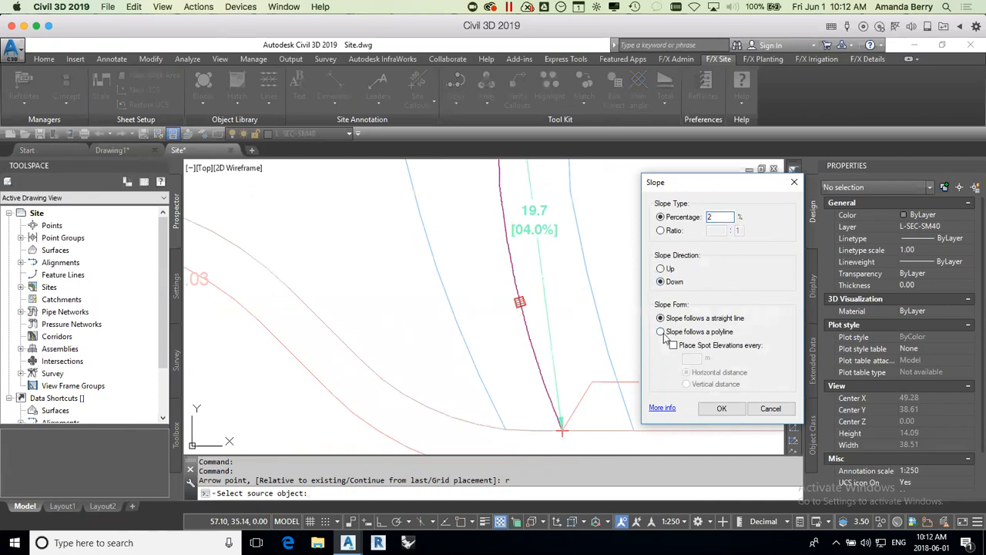
click(723, 410)
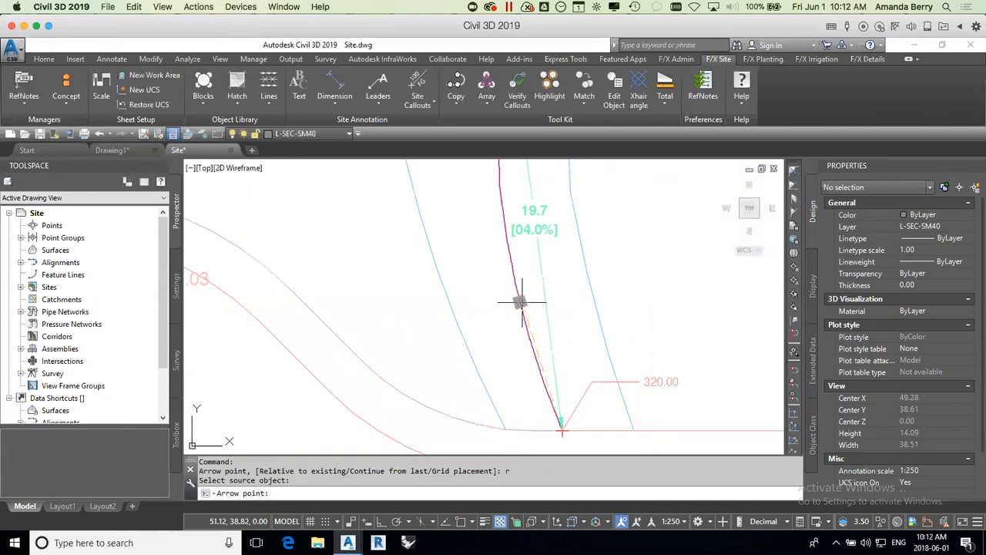
click(522, 302)
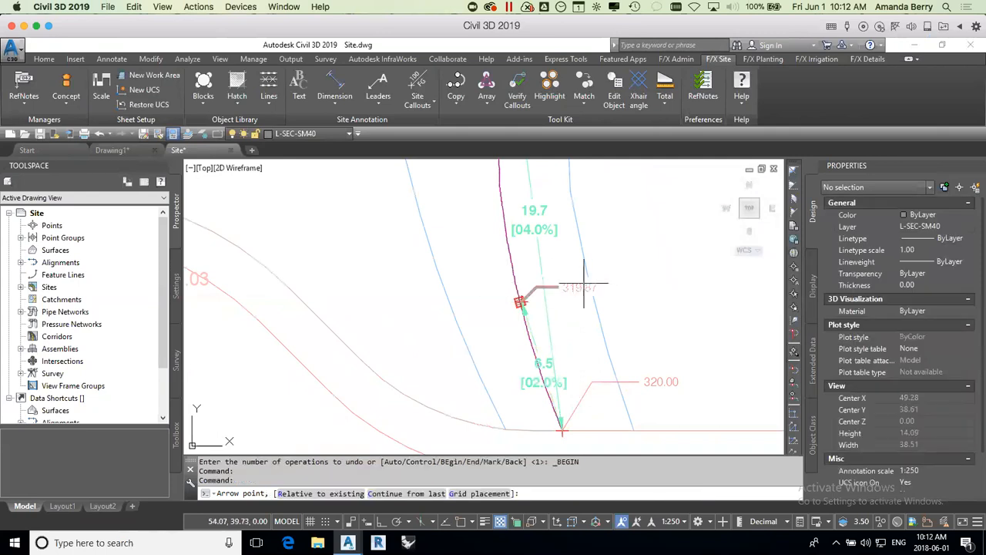
key(Escape)
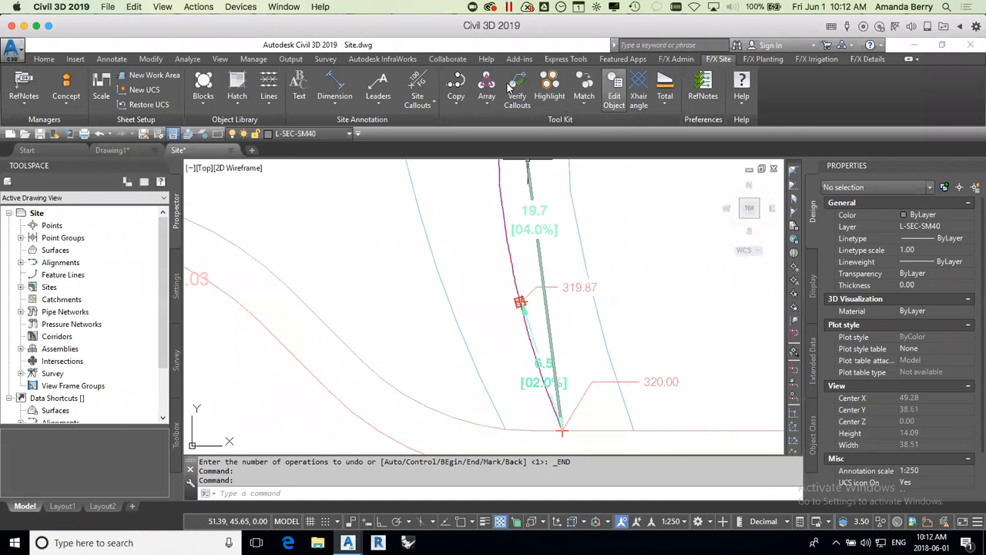
Step: Define a three-point spot elevation at the drain: 319.87 RIM, 317.50 N INV and 317.00 S INV
click(417, 86)
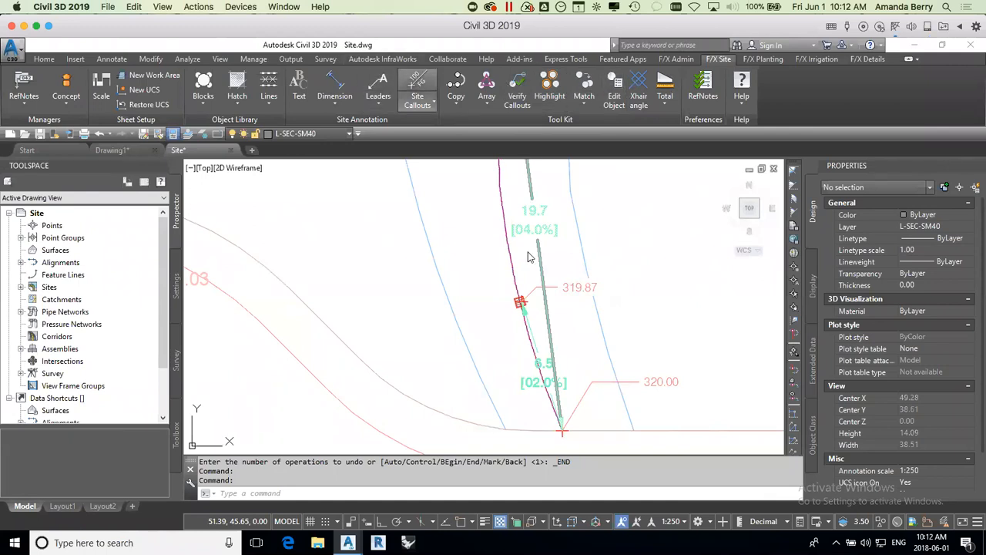
click(519, 301)
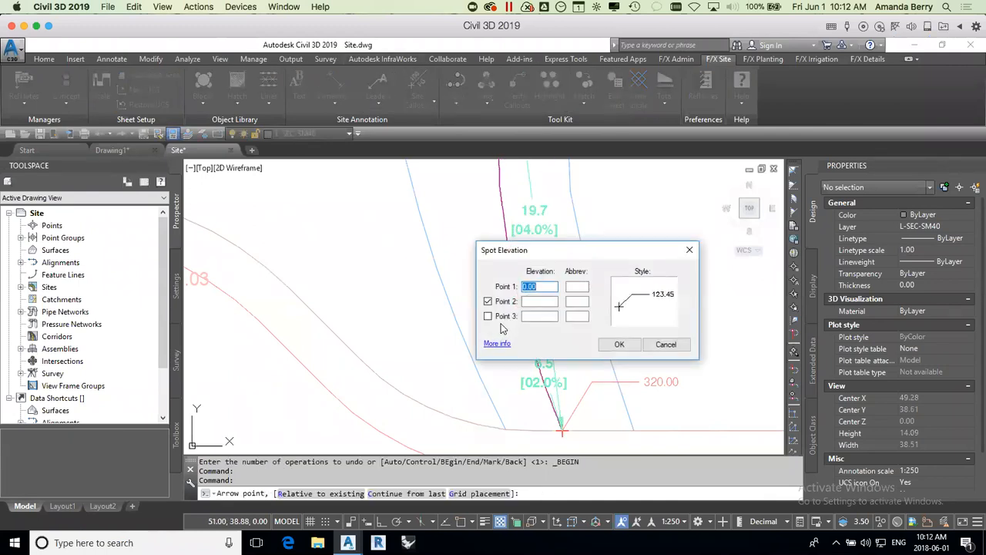
drag(552, 250, 359, 182)
text(319.87)
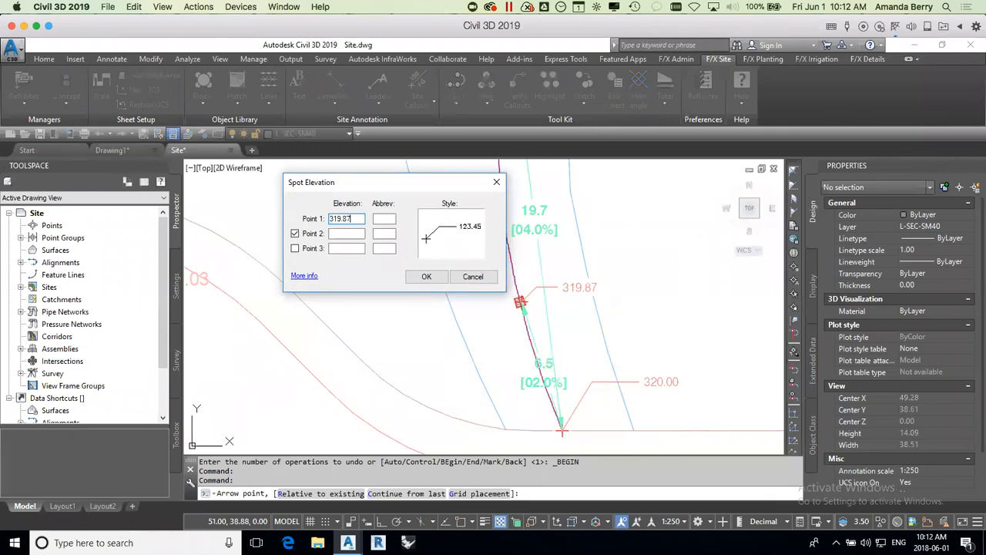
click(378, 219)
key(Tab)
click(344, 235)
click(379, 249)
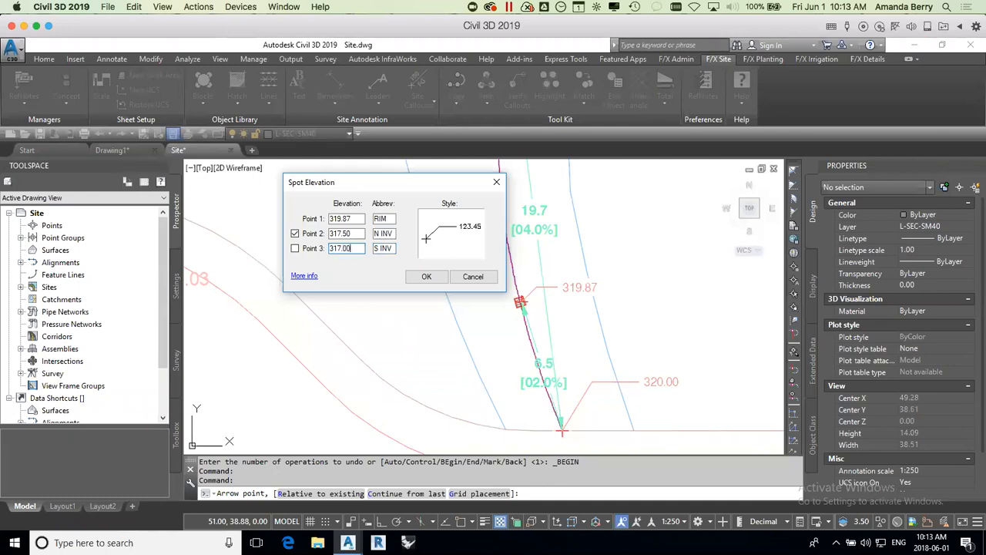
click(295, 248)
Step: Apply the SPOTELEV-PROP-FRAME style and place the drain's framed elevation callout to the left of the path
click(461, 233)
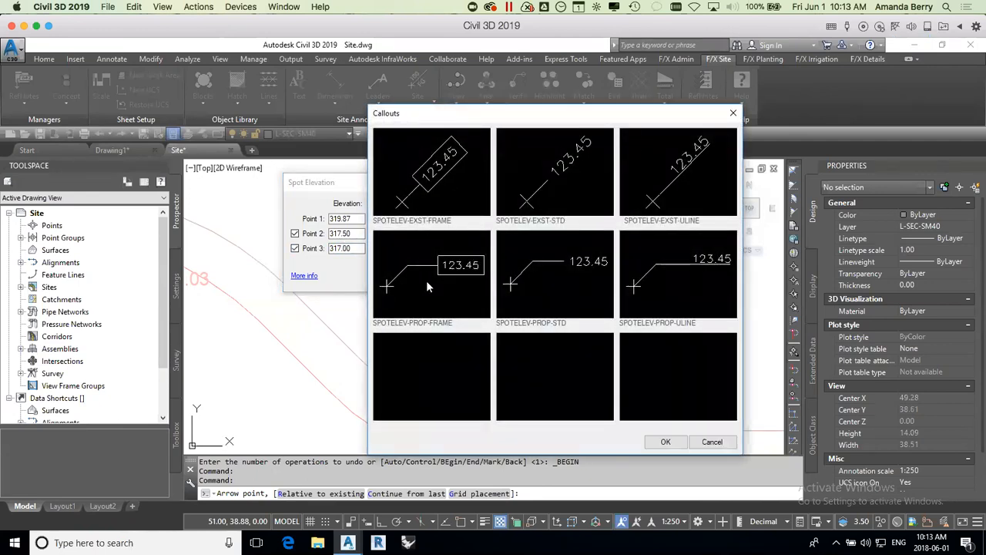
click(667, 442)
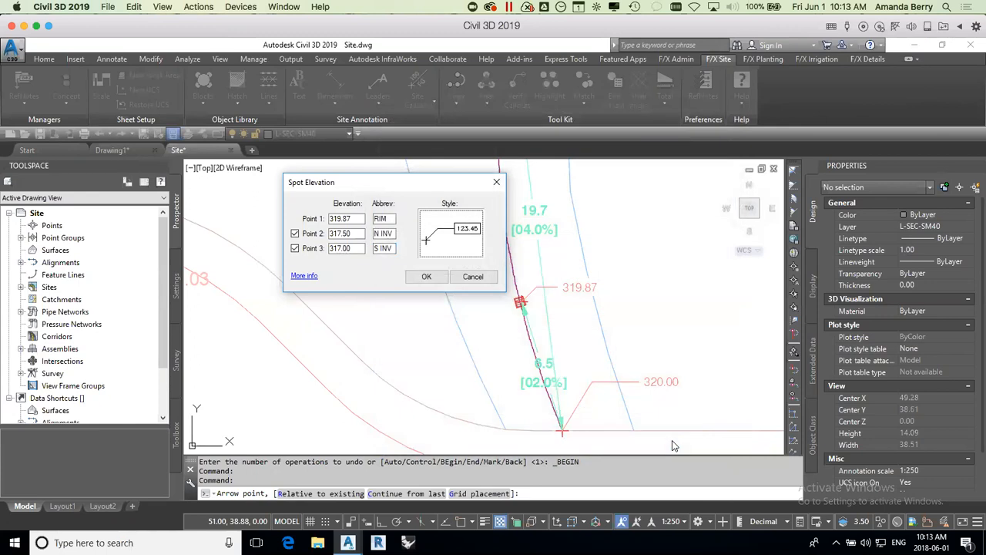
click(422, 277)
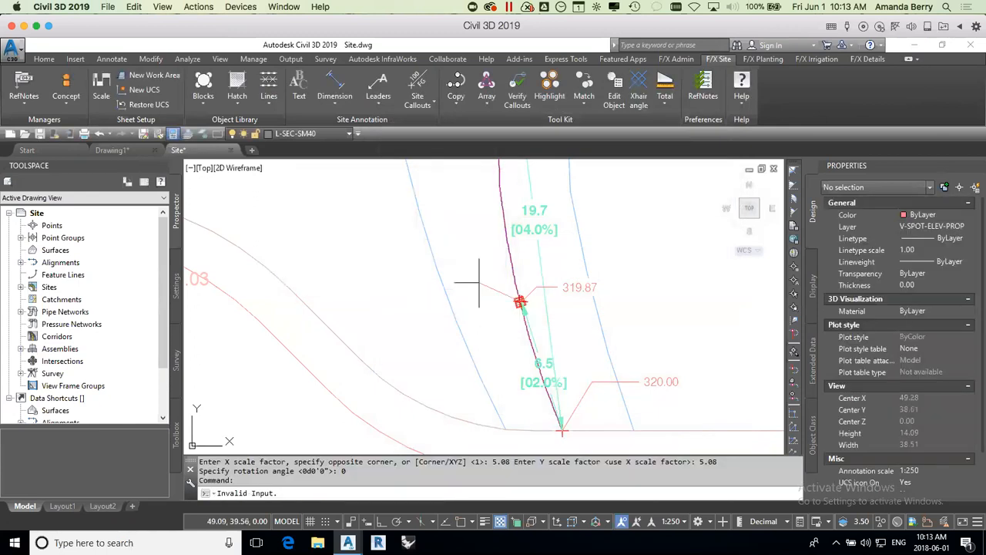
click(476, 241)
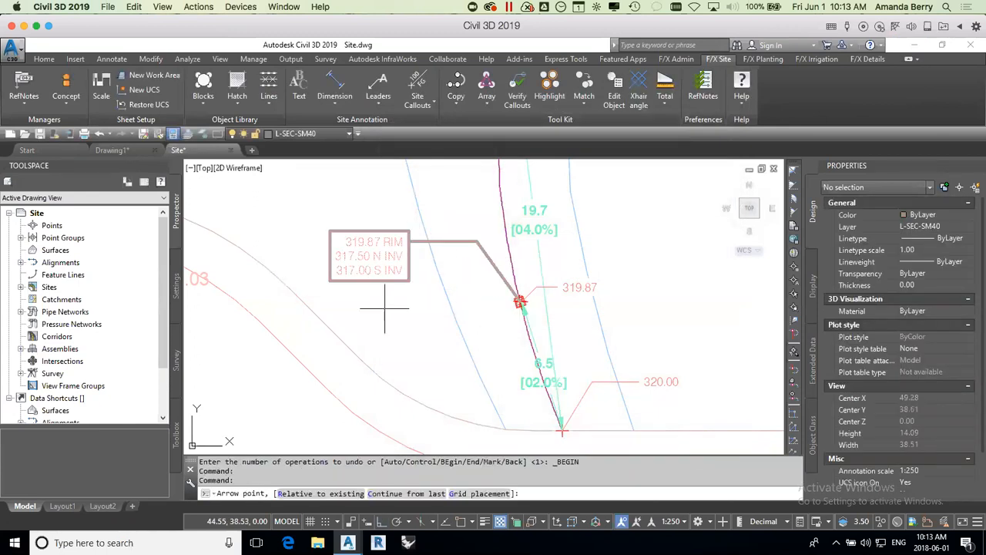
middle_drag(412, 323, 439, 353)
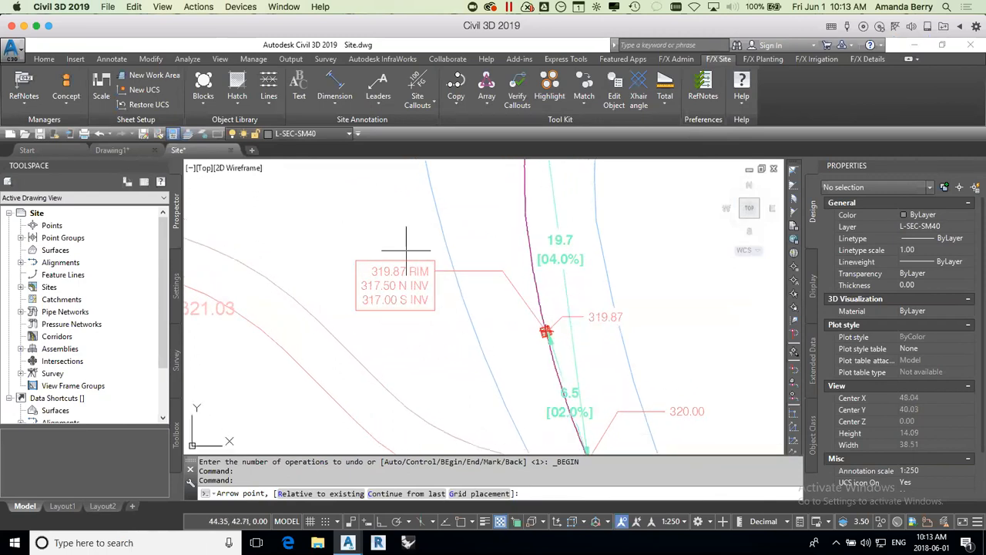
click(606, 332)
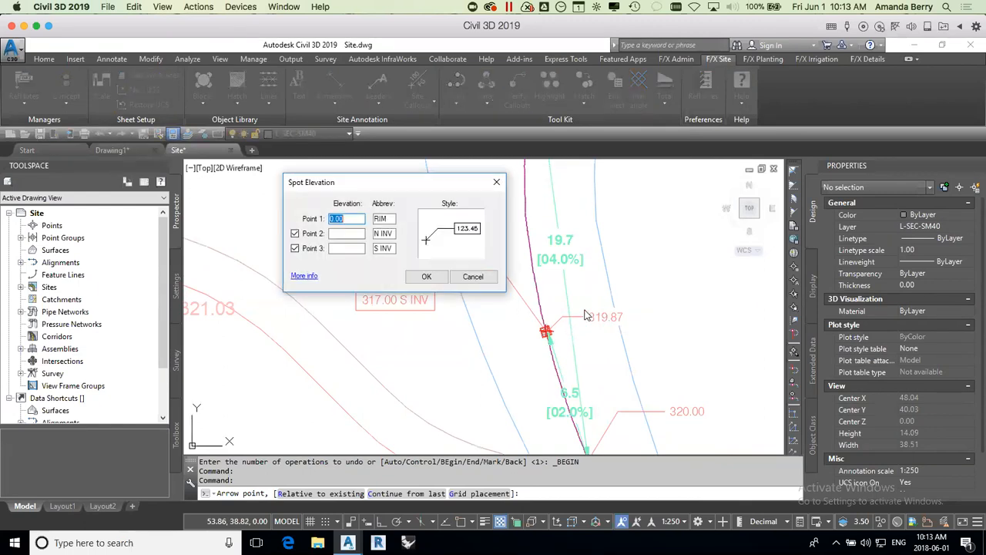
click(481, 276)
Step: Delete the redundant unframed 319.87 callout, the extra cross marker at the drain and the 2% slope callout
click(593, 333)
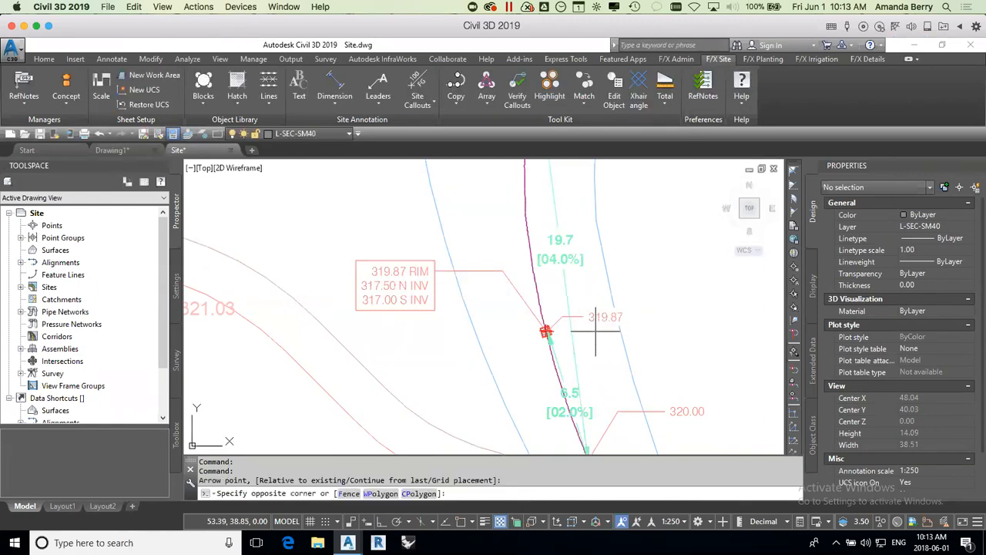
click(588, 312)
key(Delete)
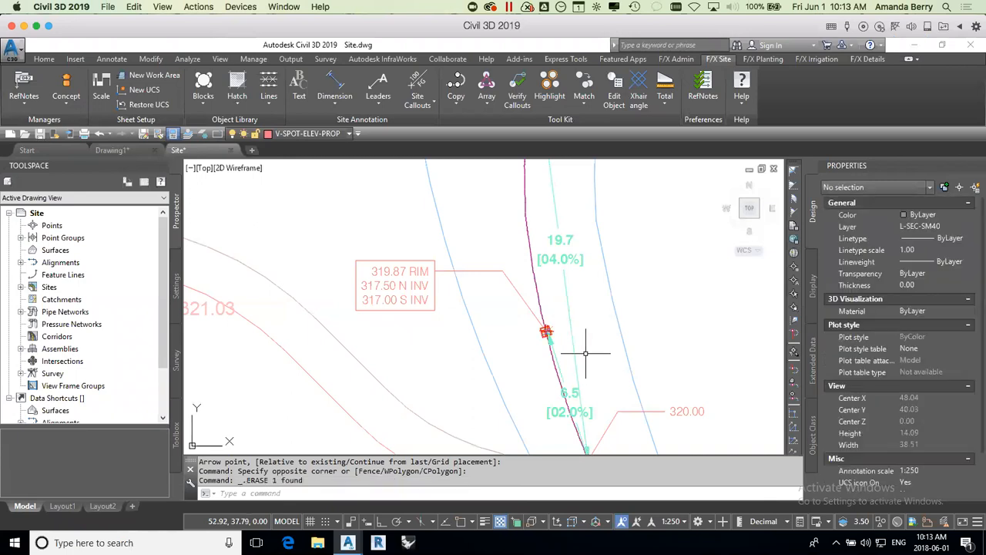
scroll(539, 332, up, 5)
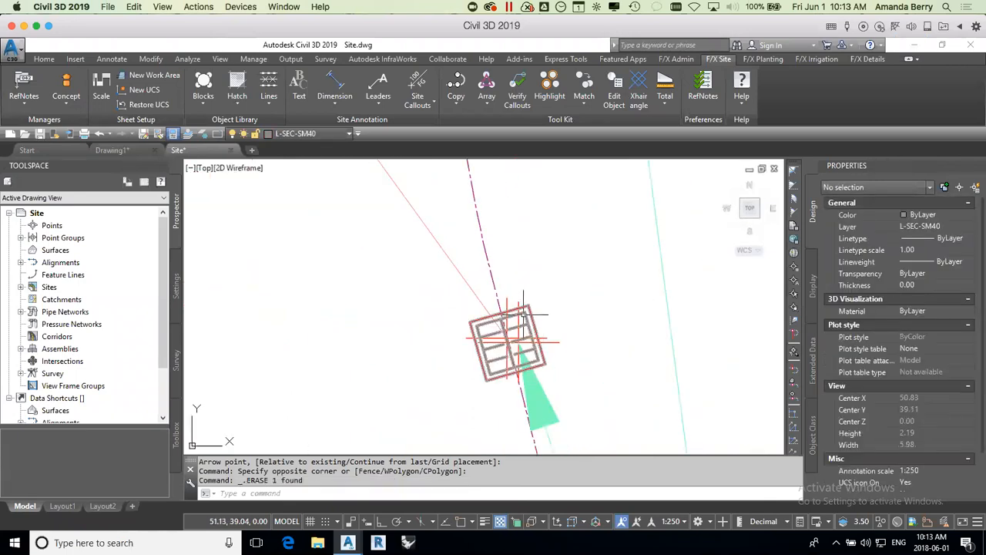
click(520, 305)
key(Delete)
scroll(518, 305, down, 5)
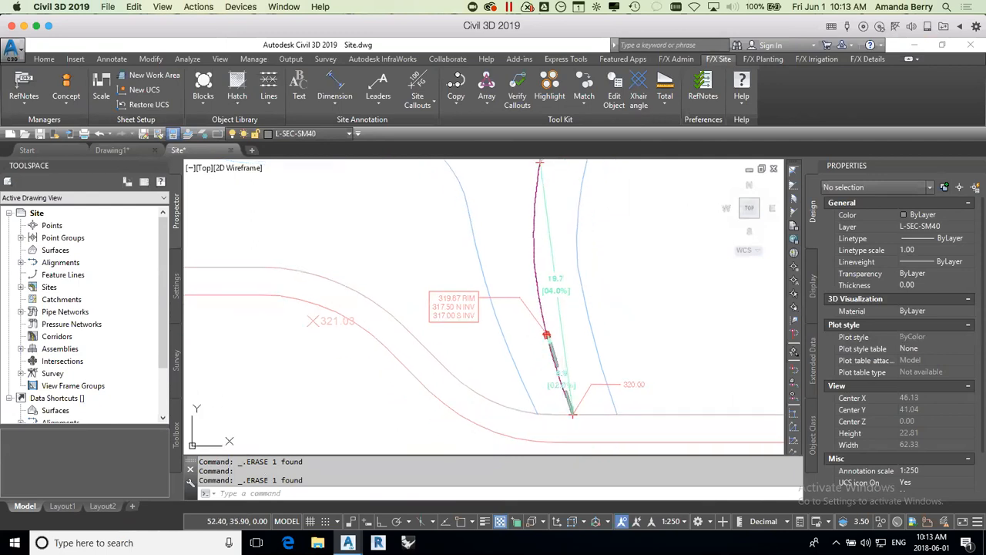
click(563, 376)
key(Delete)
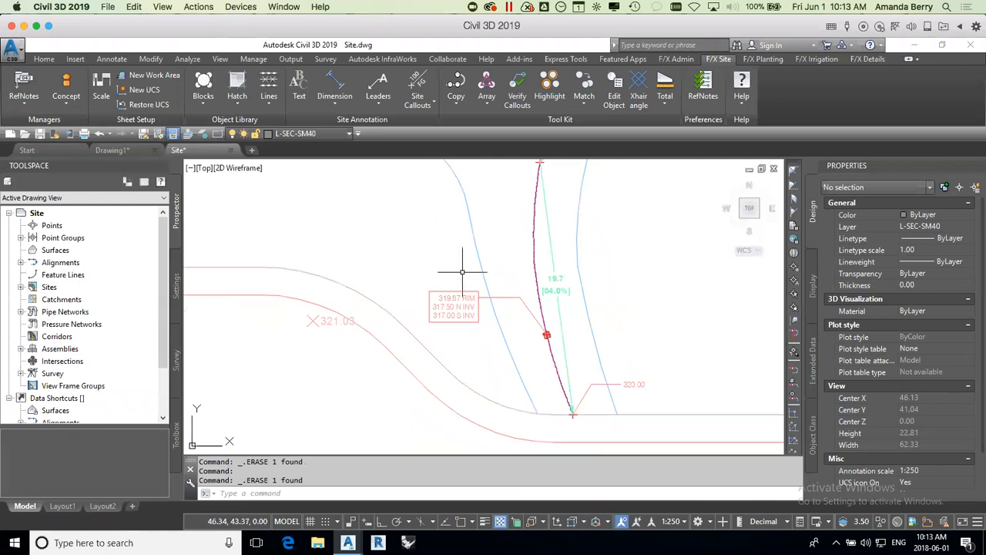
Step: Add a spot elevation relative to the drain's RIM callout at a 5% downward straight slope, about 11.8 m to the upper right of the drain
middle_drag(462, 346, 491, 349)
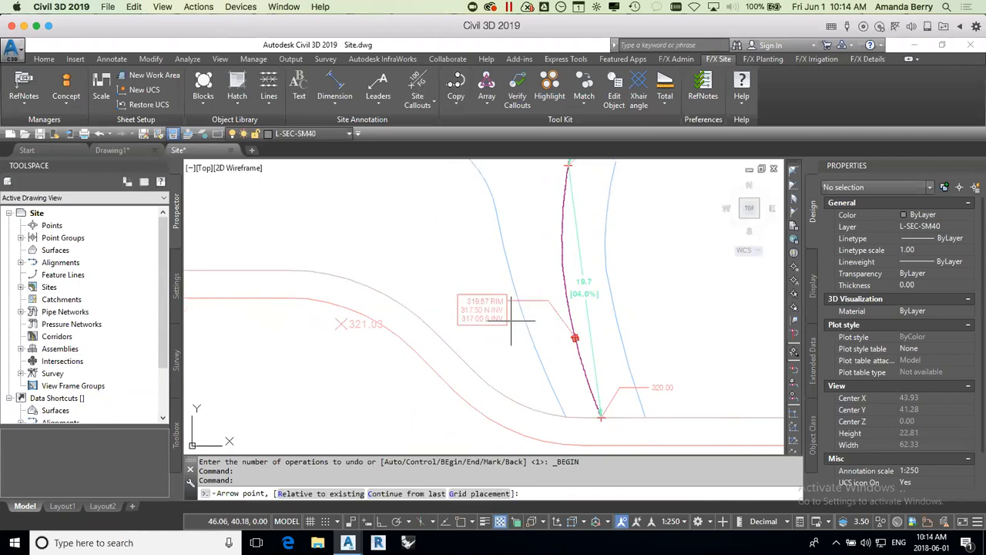
scroll(509, 332, down, 2)
scroll(509, 333, up, 2)
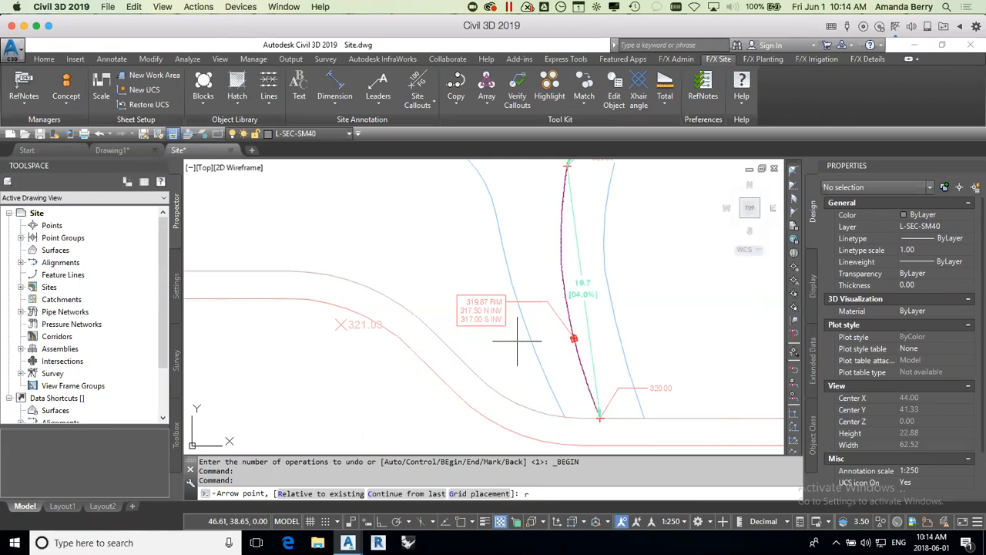
key(Return)
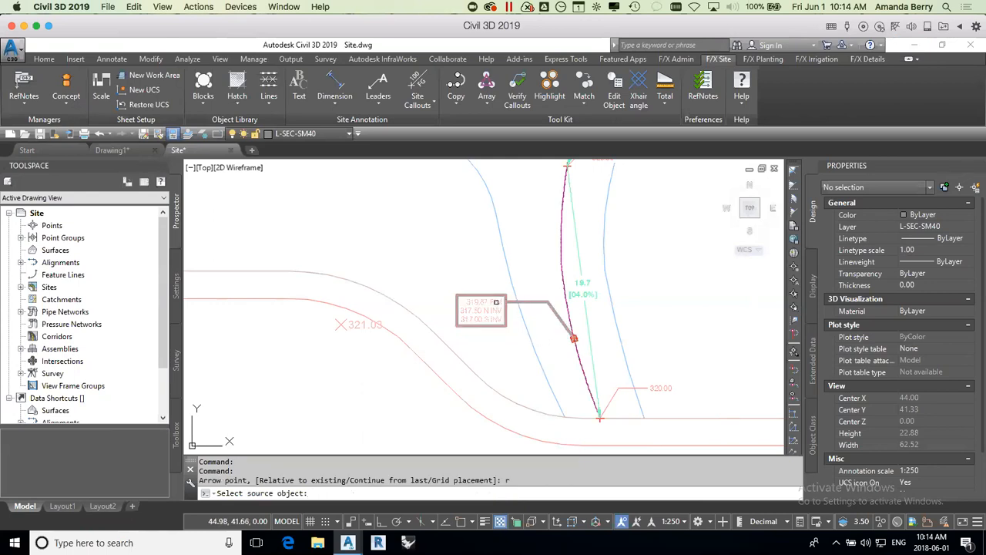
click(496, 302)
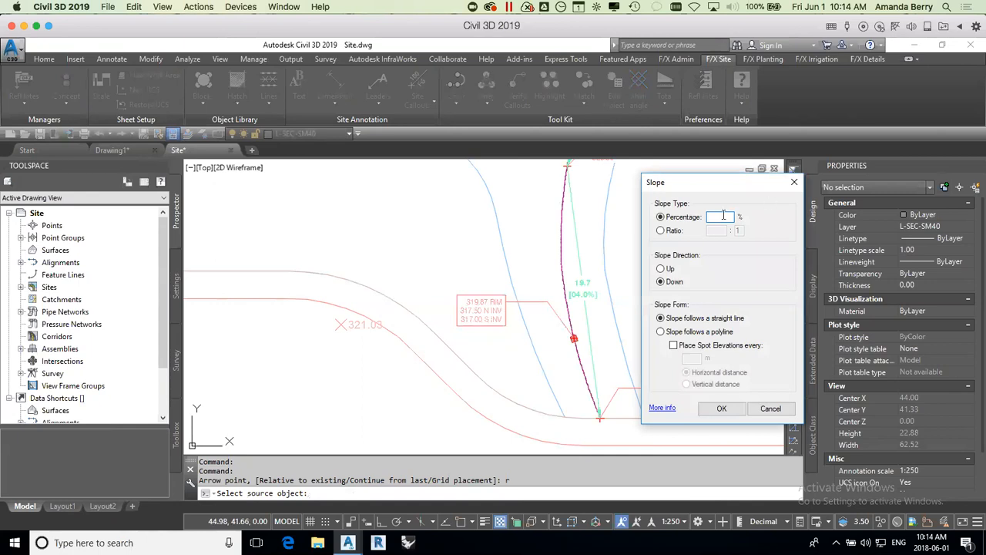
click(722, 408)
click(700, 231)
mouse_move(704, 301)
middle_down()
mouse_move(603, 305)
mouse_move(594, 326)
middle_up()
key(Escape)
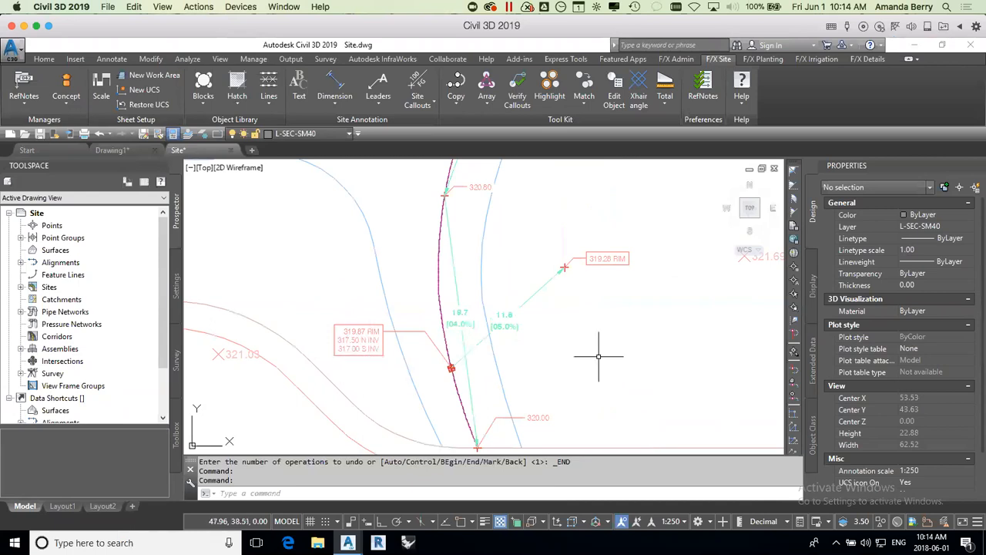
Step: Remove the RIM abbreviation from the framed 319.28 spot elevation callout northeast of the drain
scroll(617, 264, up, 2)
click(488, 272)
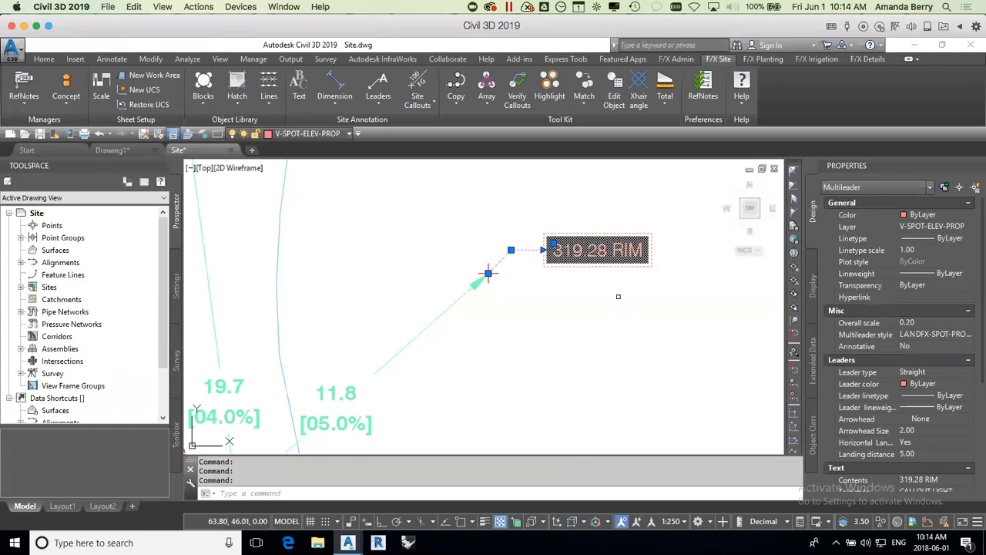
double_click(595, 254)
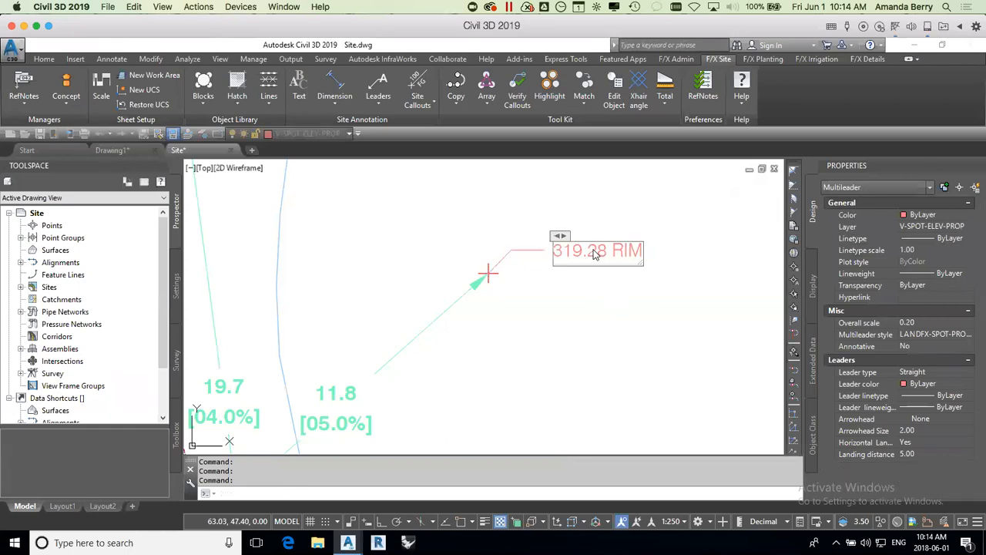
drag(616, 256, 539, 254)
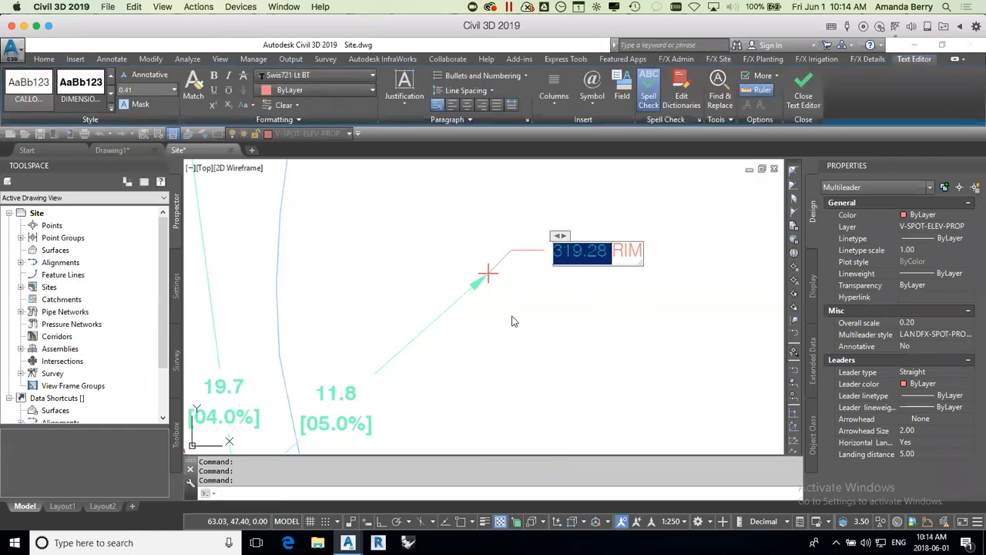
drag(609, 251, 703, 243)
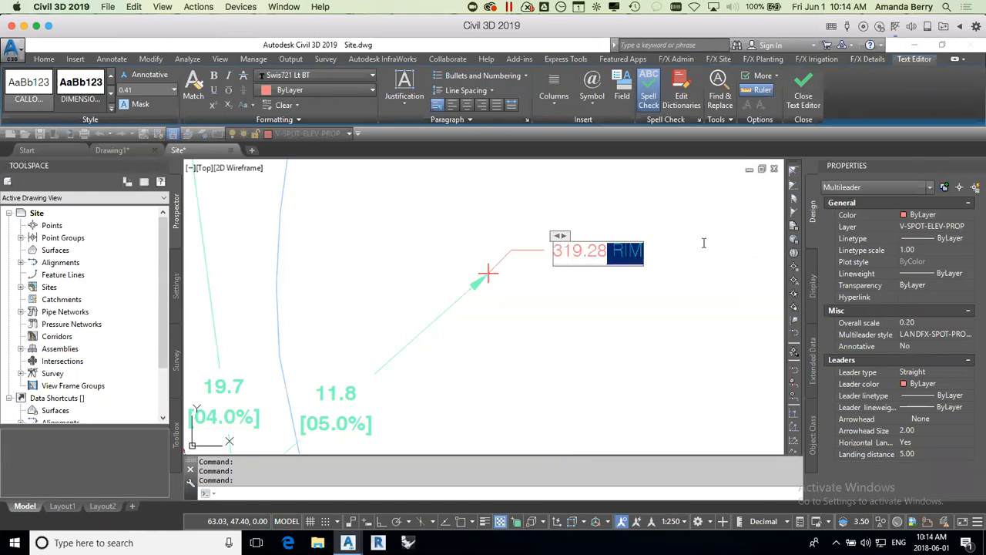
key(Delete)
click(676, 245)
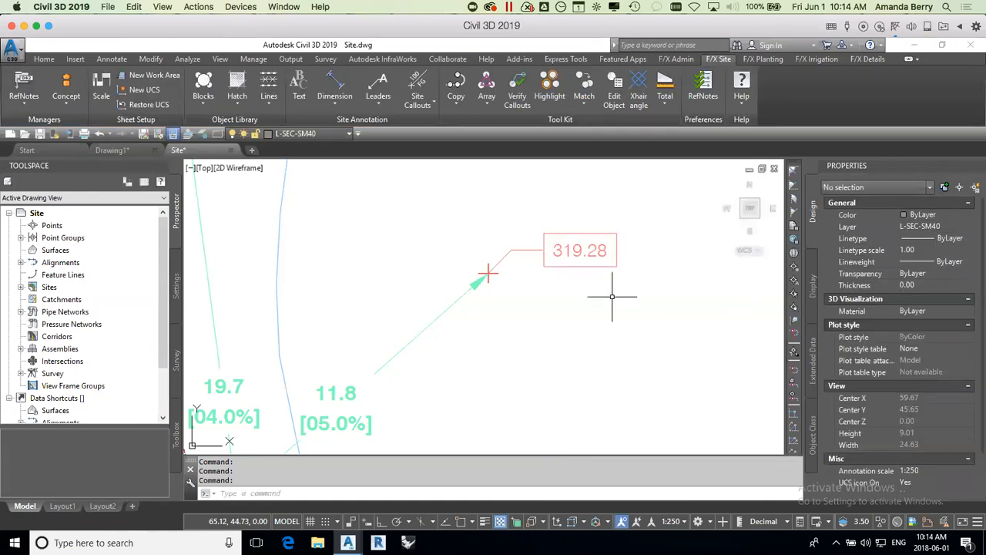
Step: Add a 2:1 ratio slope callout west of the curving path, above the drain, with its arrow pointing toward the path
scroll(595, 302, down, 3)
scroll(568, 313, down, 5)
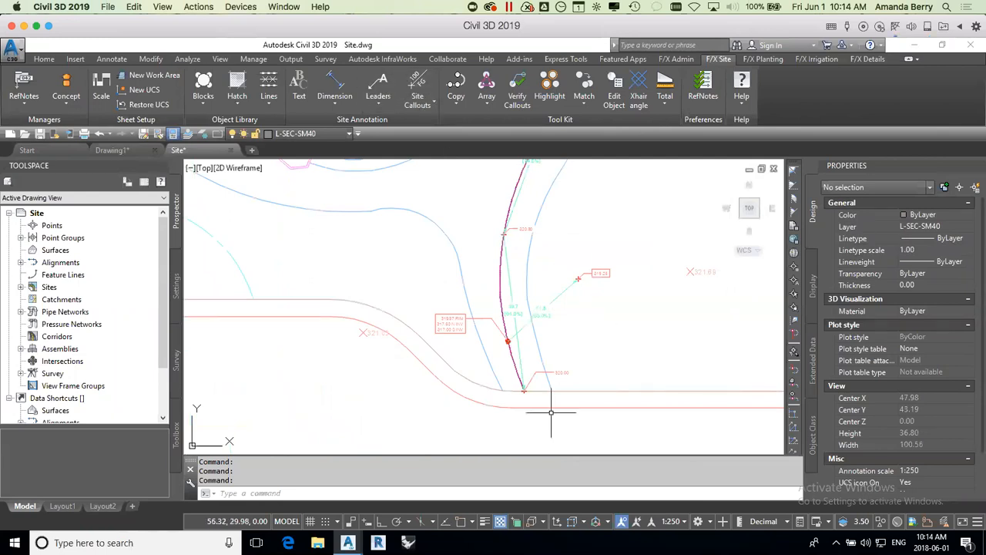
scroll(511, 319, up, 3)
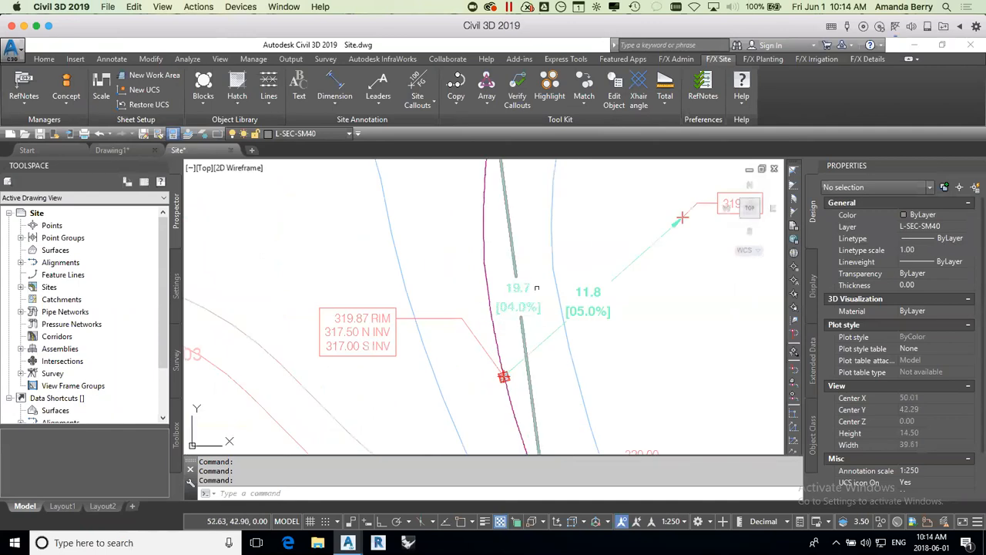
click(412, 99)
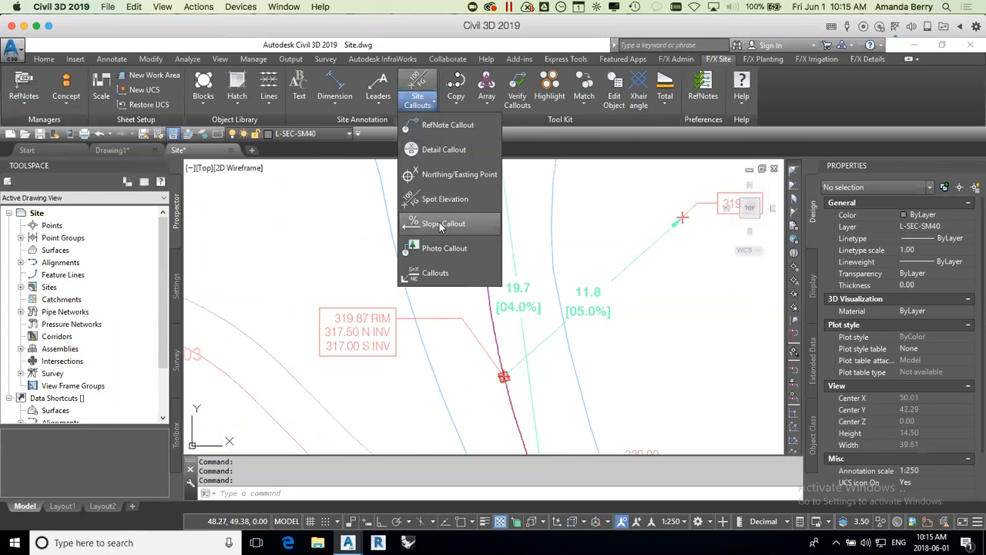
click(443, 223)
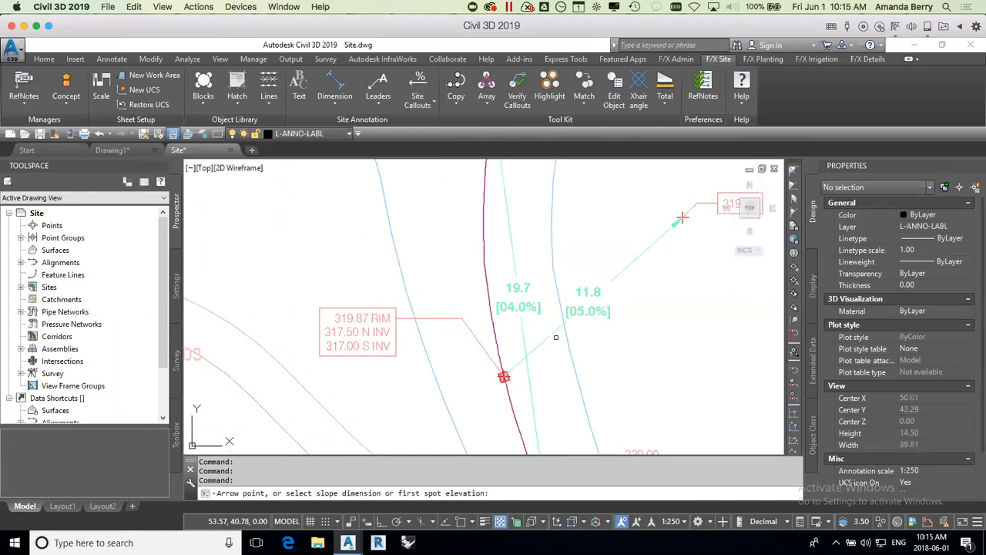
scroll(522, 312, down, 3)
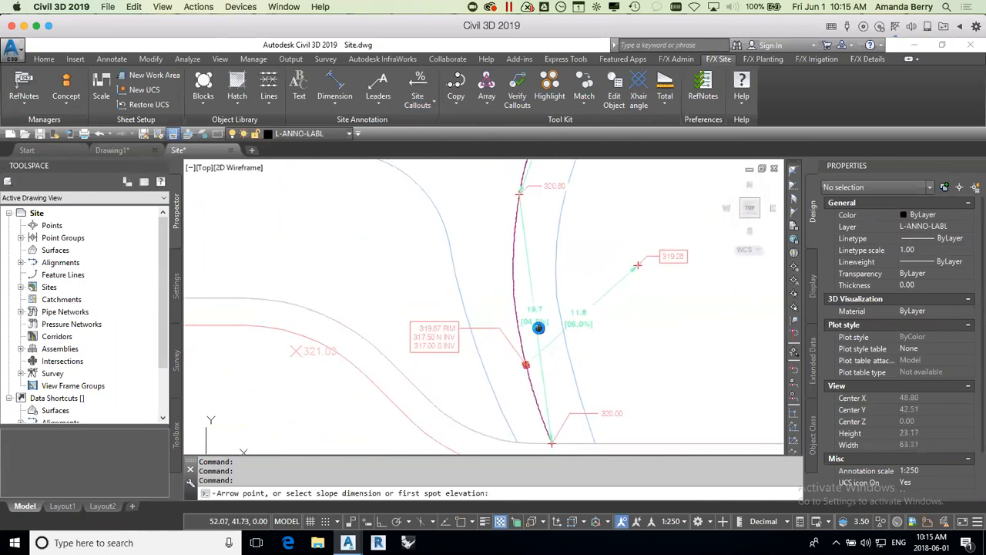
click(506, 269)
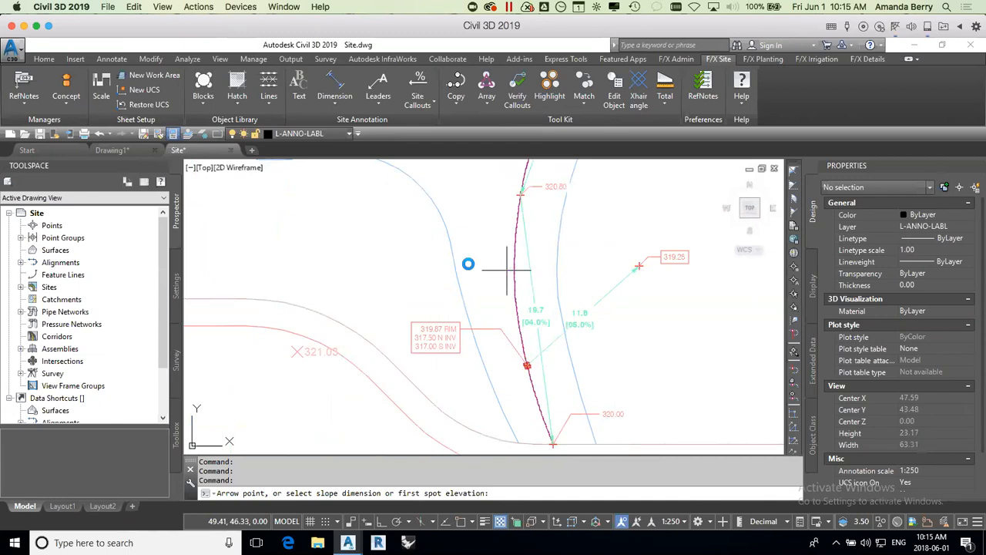
click(459, 265)
mouse_move(782, 412)
mouse_down()
mouse_move(728, 164)
mouse_move(692, 223)
mouse_move(648, 220)
mouse_up()
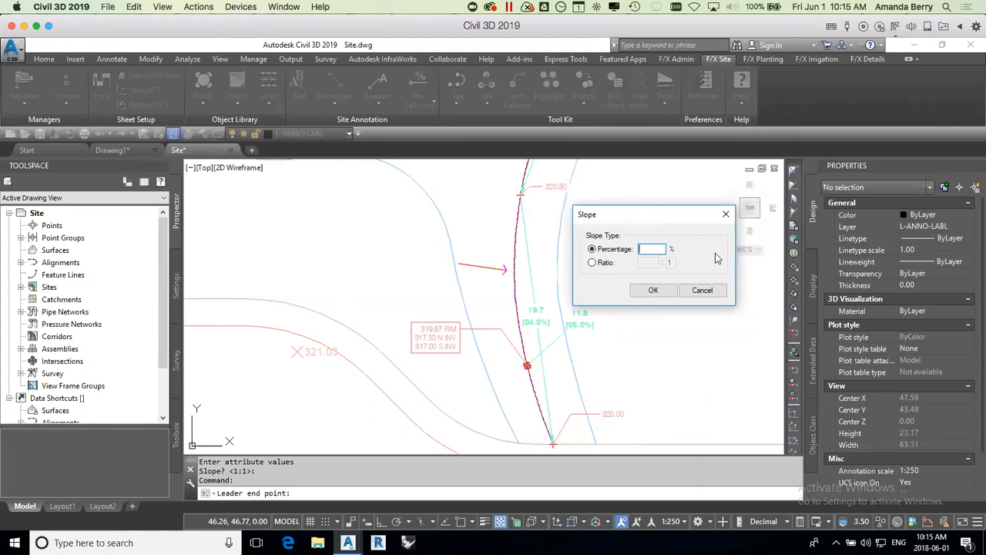
click(592, 263)
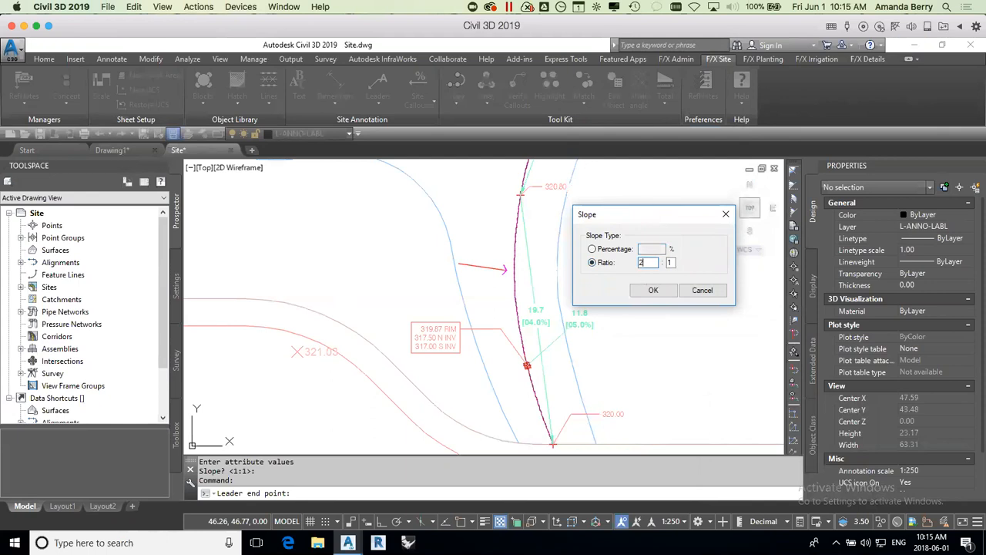
click(656, 289)
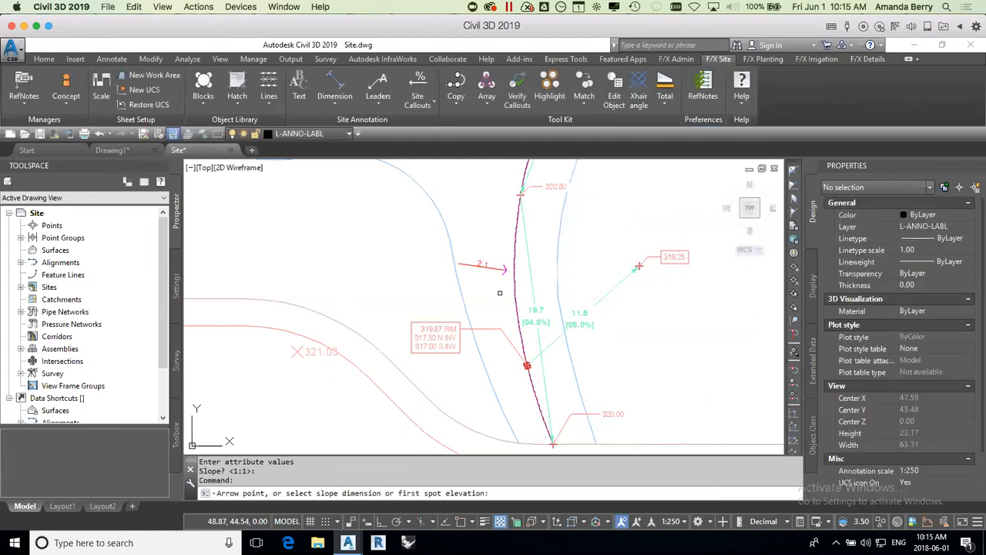
Step: Add a 10% slope callout just above the 2:1 callout, its arrow also pointing toward the path
click(495, 218)
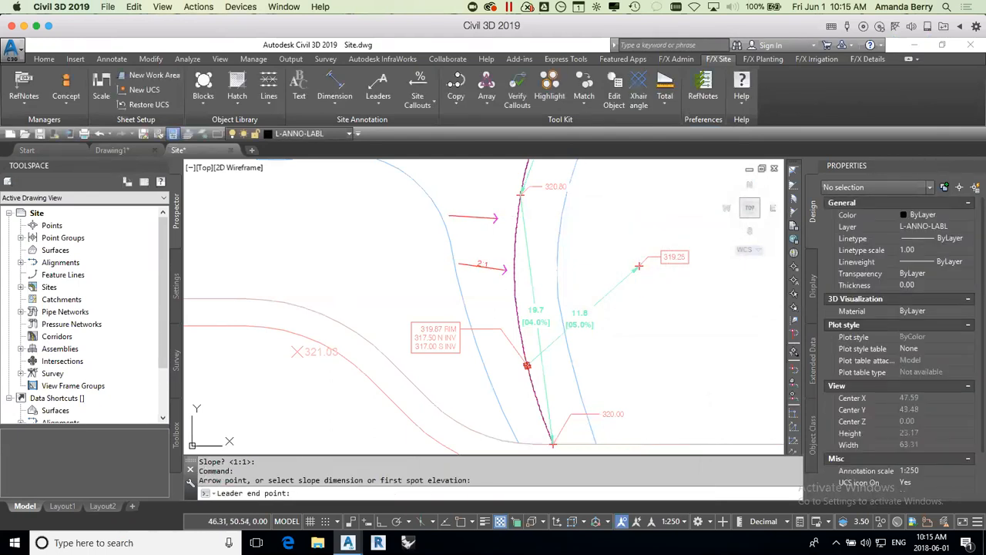
click(492, 264)
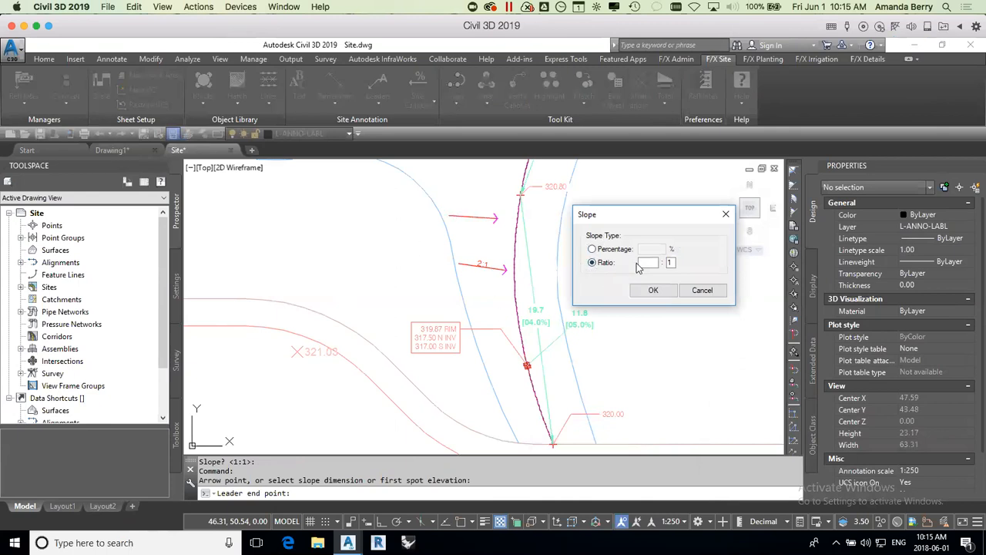
click(592, 250)
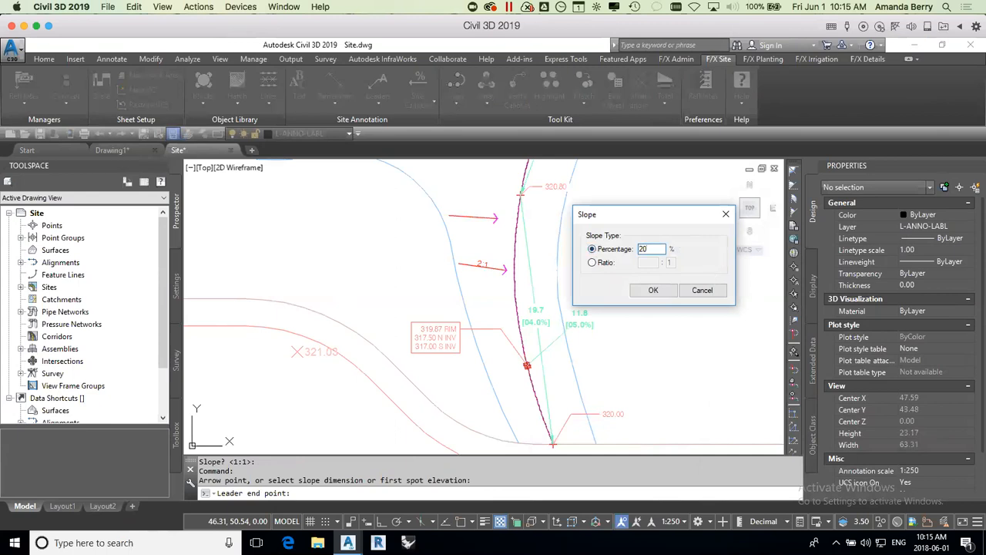
key(Return)
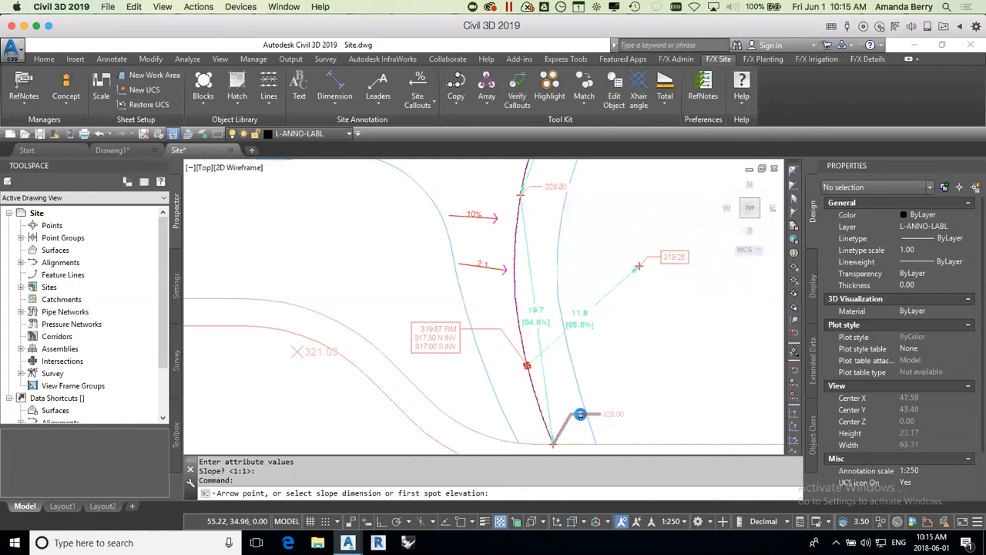
Step: Add a slope callout between the 319.220 and 319.30 spot elevations at the building entrance
scroll(578, 414, down, 4)
scroll(284, 267, up, 4)
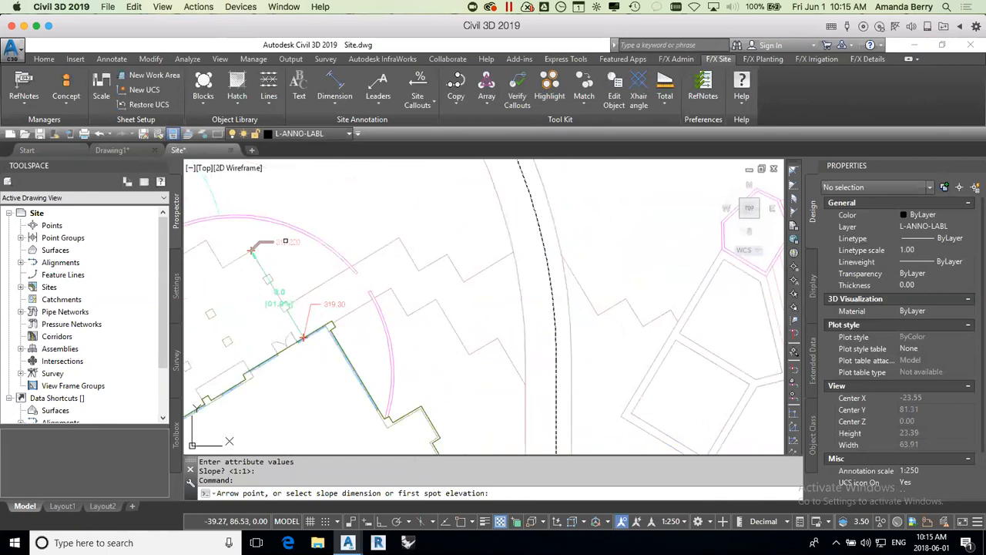
click(285, 241)
click(333, 303)
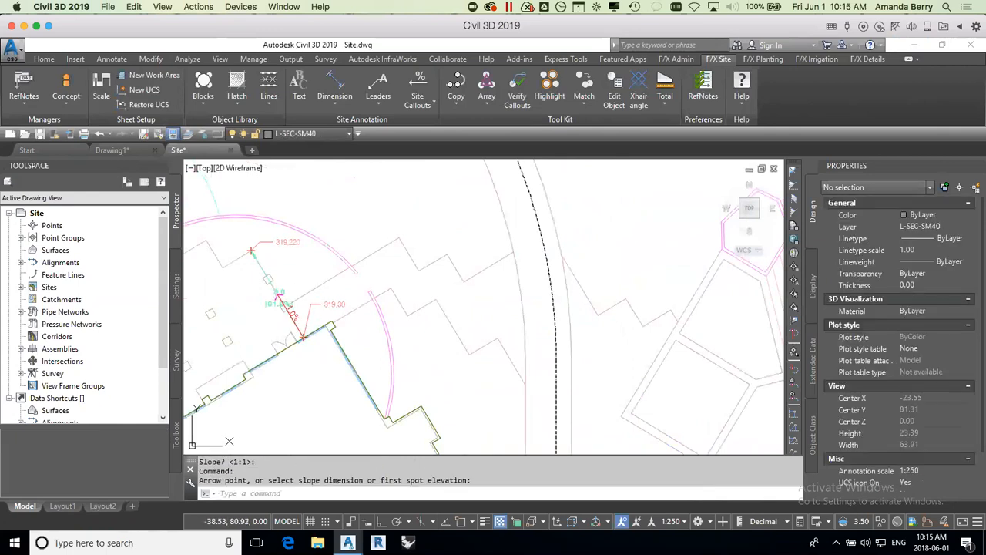
Step: Move the entrance slope callout a little to the lower left, off the slope dimension line
click(292, 312)
scroll(285, 310, up, 2)
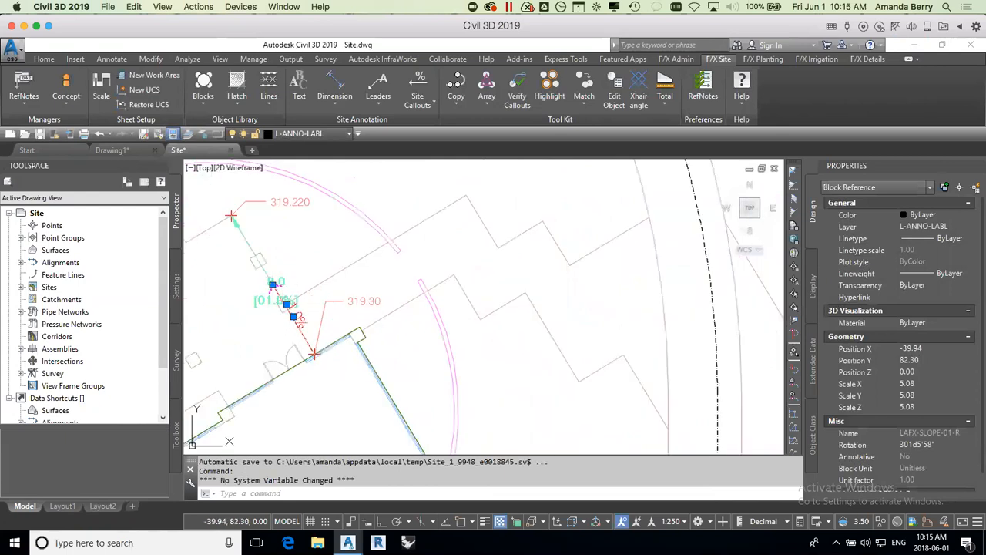
click(273, 285)
click(238, 265)
middle_drag(303, 309, 439, 292)
key(Escape)
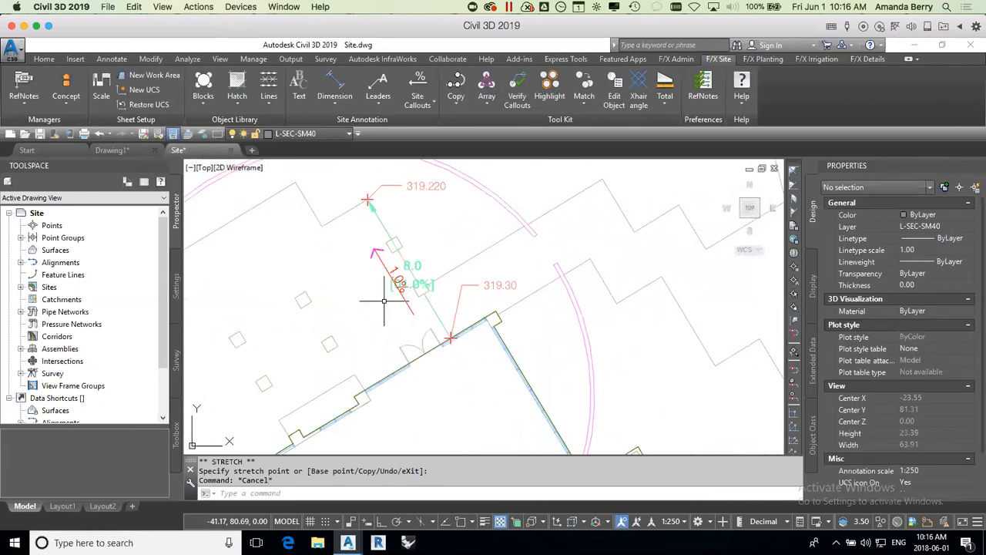
Step: Start a spot elevation beside the curving path's 321.60 point, with Point 1 at 100 and the abbreviation cleared
scroll(396, 318, down, 2)
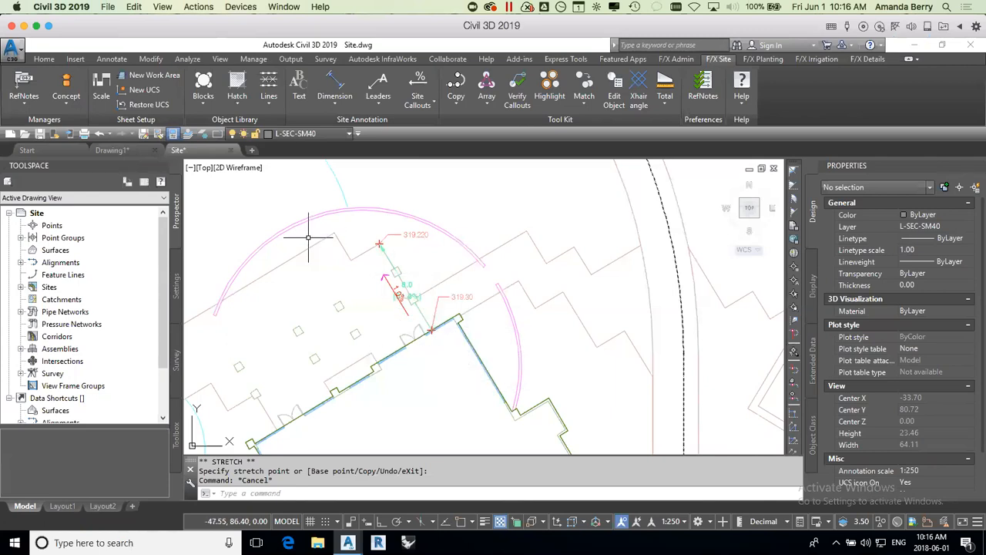
scroll(319, 370, down, 4)
middle_drag(617, 363, 296, 323)
scroll(523, 273, up, 4)
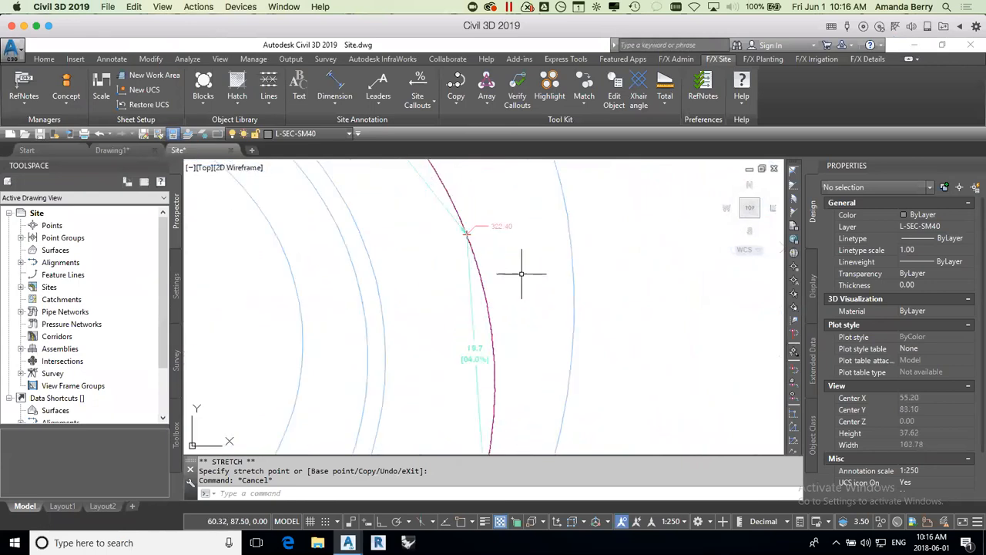
scroll(521, 274, up, 2)
mouse_move(529, 319)
middle_down()
mouse_move(452, 280)
mouse_move(457, 294)
middle_up()
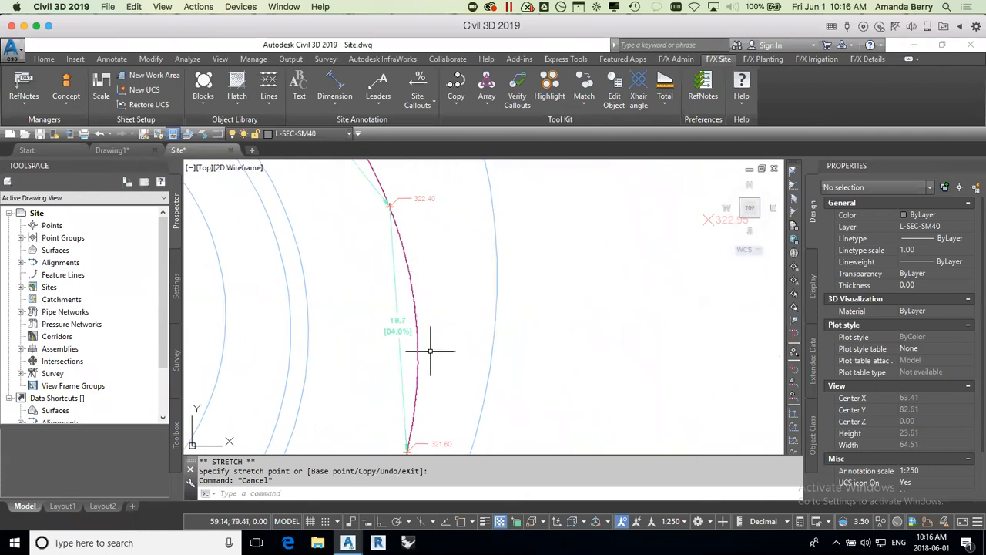
middle_drag(444, 368, 440, 318)
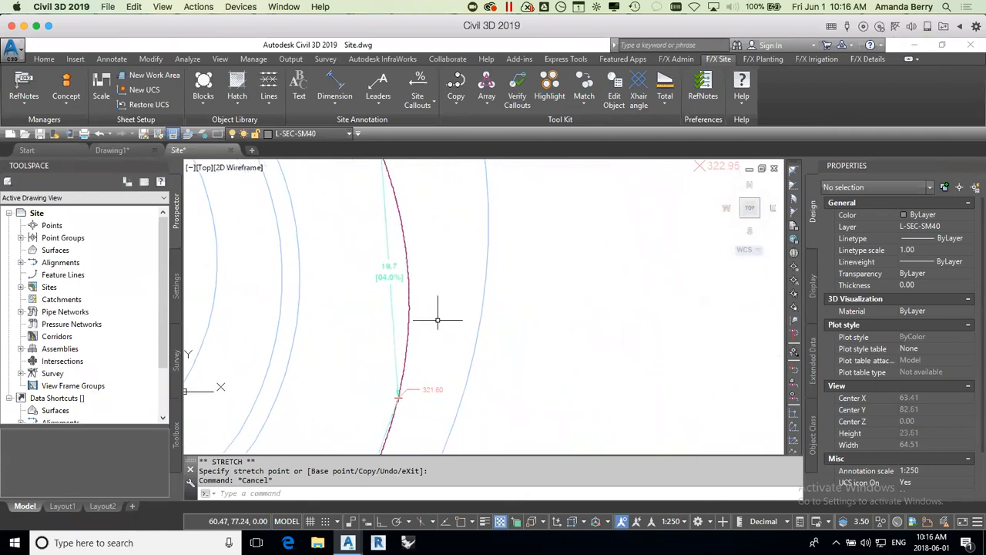
click(417, 105)
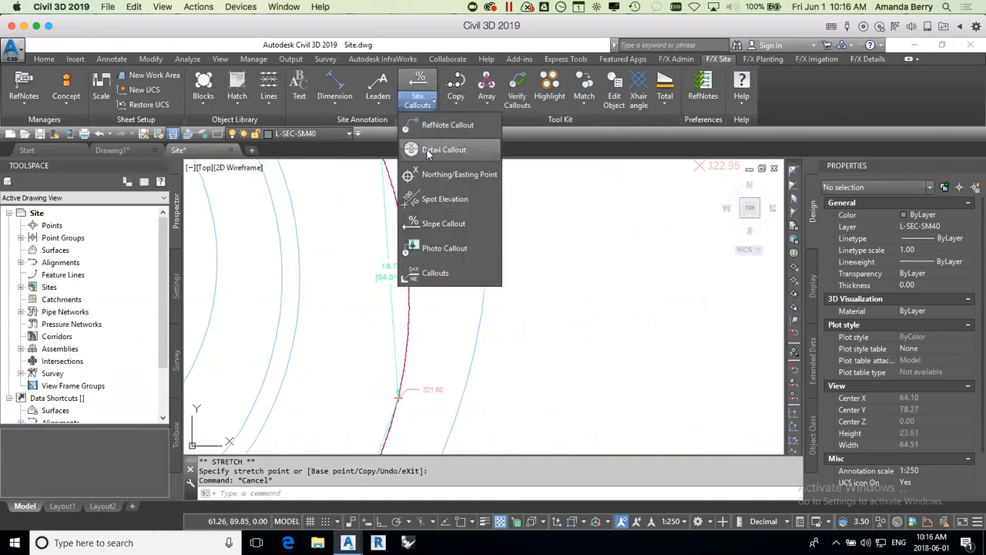
click(432, 223)
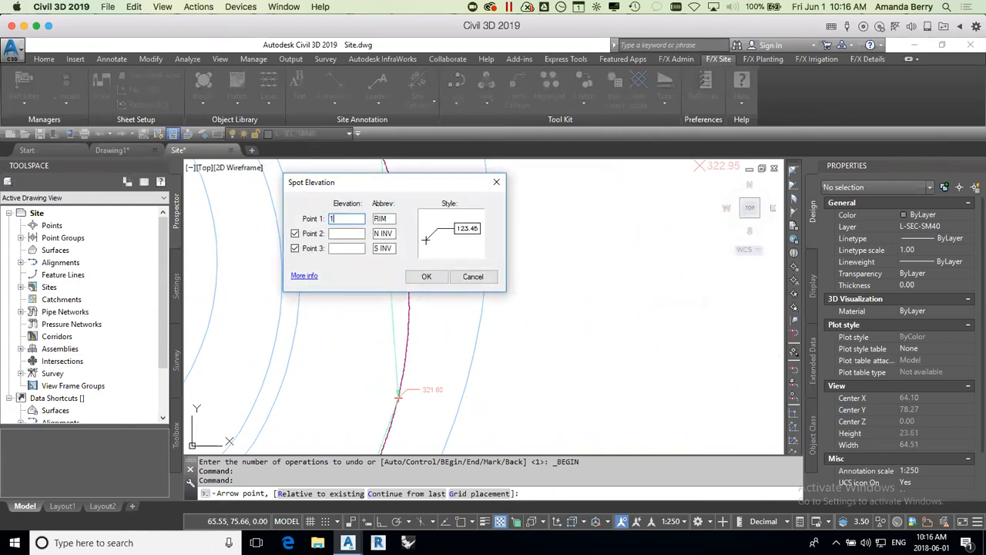
text(100)
key(Tab)
key(BackSpace)
drag(394, 233, 358, 249)
key(BackSpace)
key(BackSpace)
Step: Disable Points 2 and 3 and place the framed 100 spot elevation just outside the path's eastern edge line
click(423, 277)
click(294, 234)
click(294, 248)
key(Return)
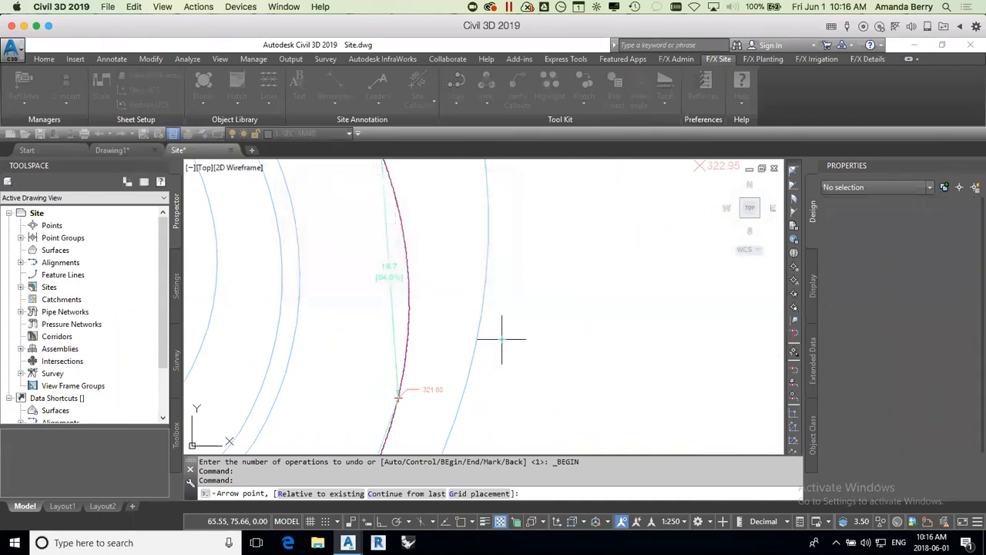
click(502, 340)
click(525, 311)
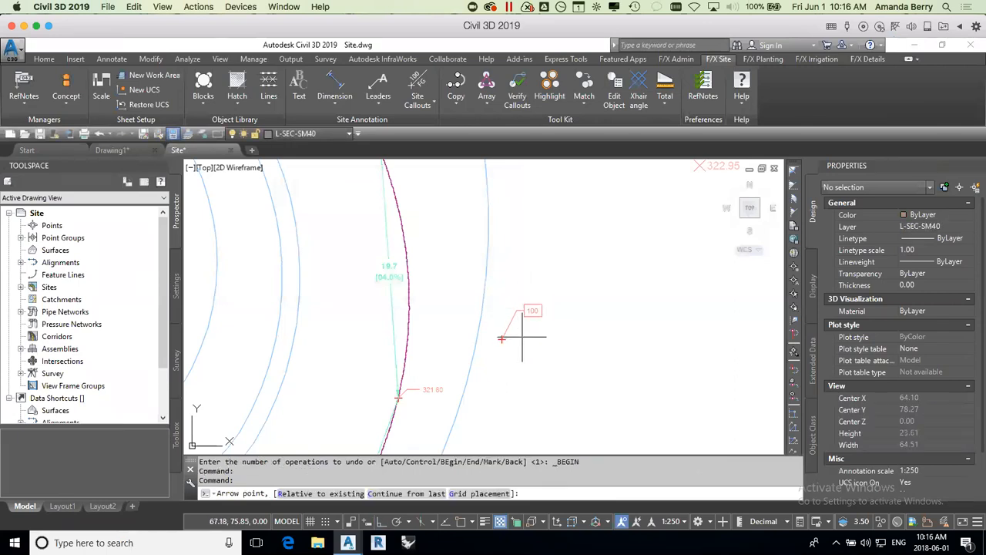
Step: Continue from the 100 spot elevation to the lower right at 2% down along a straight line, placing spot elevations at a set vertical distance
text(c)
key(Return)
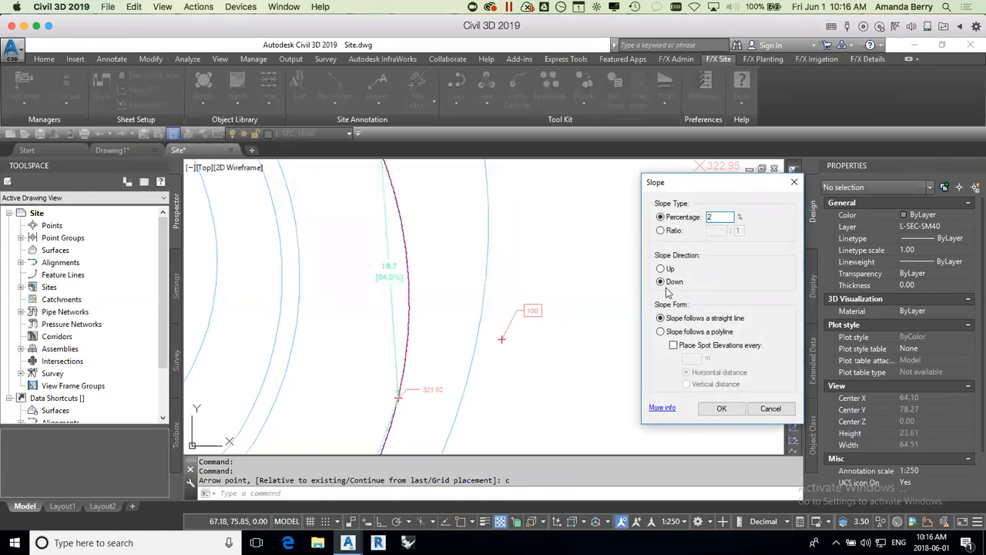
click(674, 346)
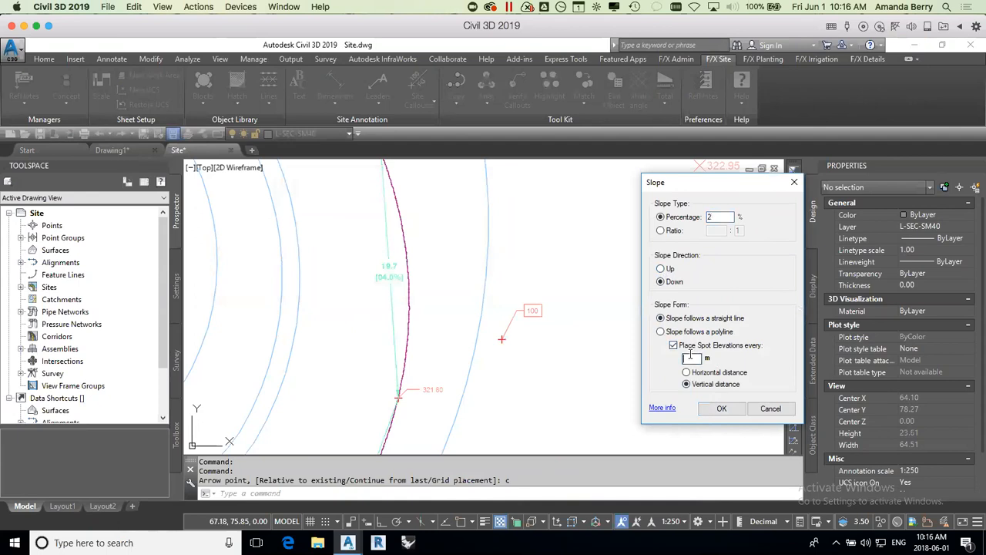
text(.)
click(722, 410)
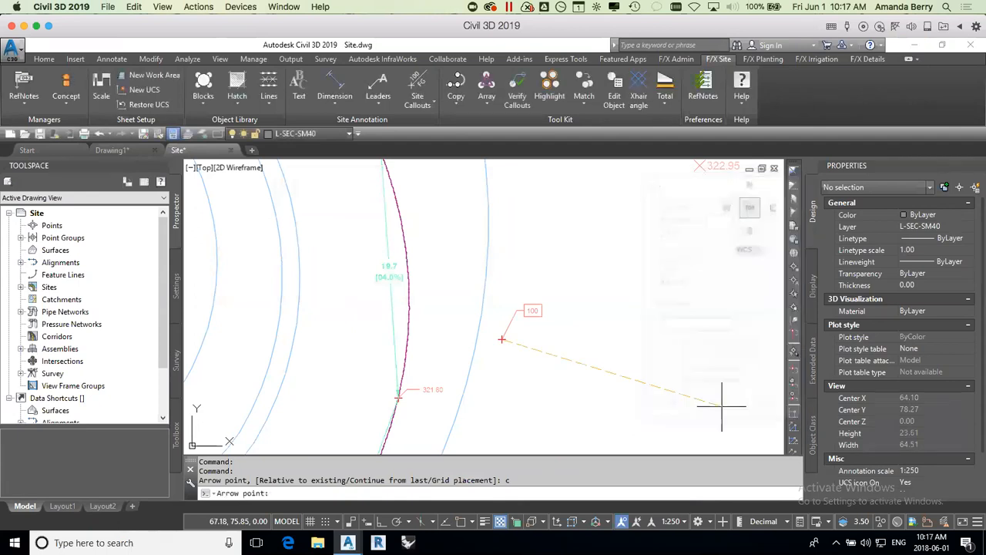
scroll(719, 401, down, 5)
scroll(719, 400, down, 2)
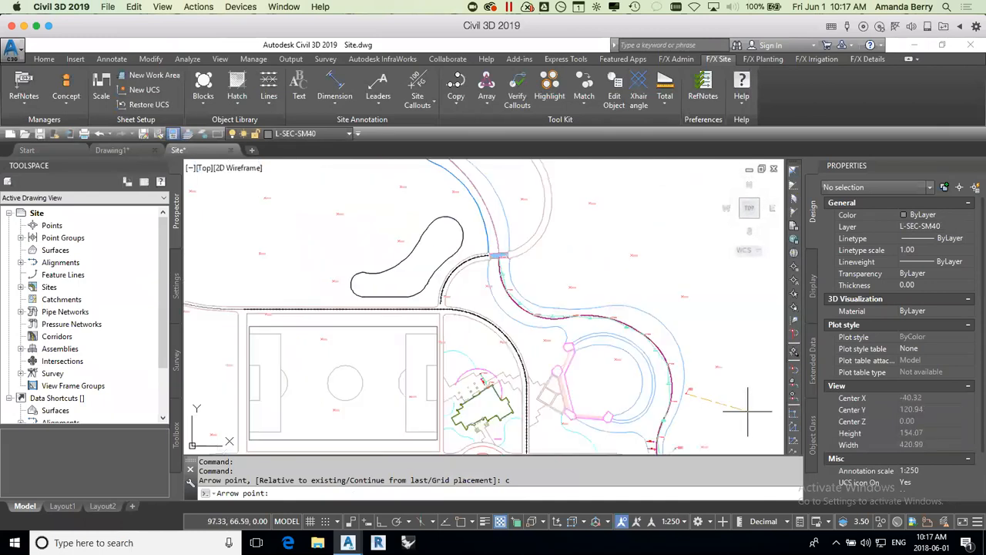
click(761, 415)
key(Return)
scroll(740, 400, up, 6)
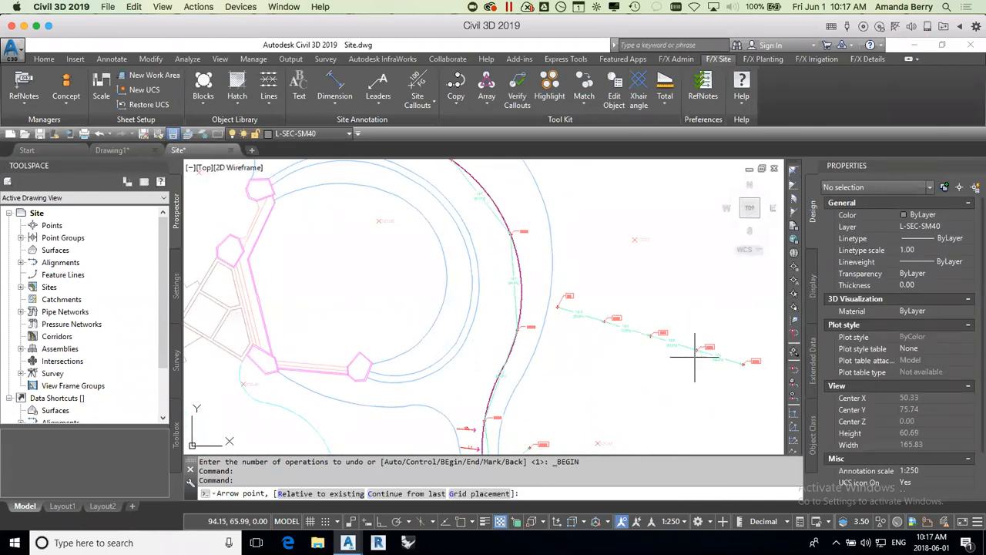
Step: End the spot elevation placement and review the grading annotations at the building entrance and across the wider site plan
key(Escape)
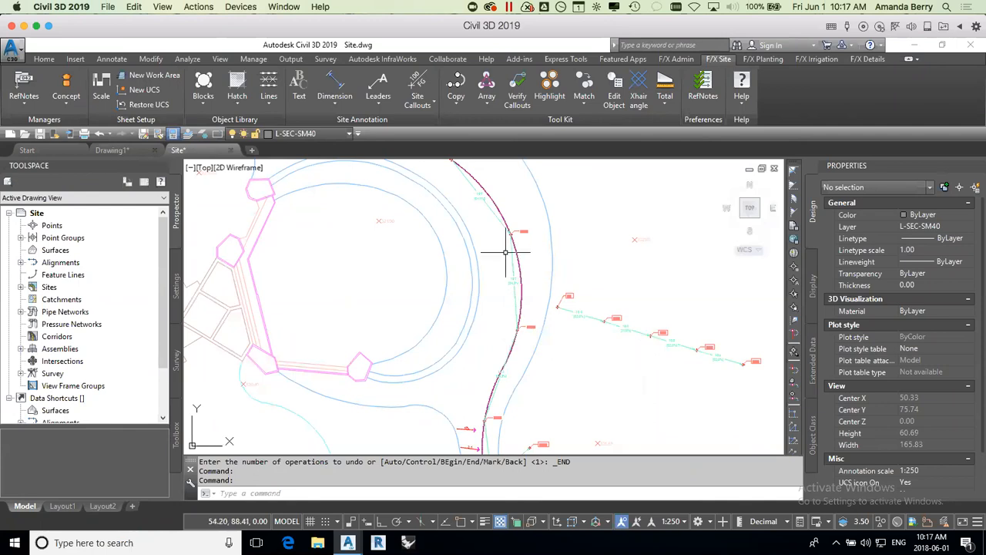
scroll(509, 302, down, 4)
mouse_move(523, 327)
middle_down()
mouse_move(494, 336)
mouse_move(530, 328)
middle_up()
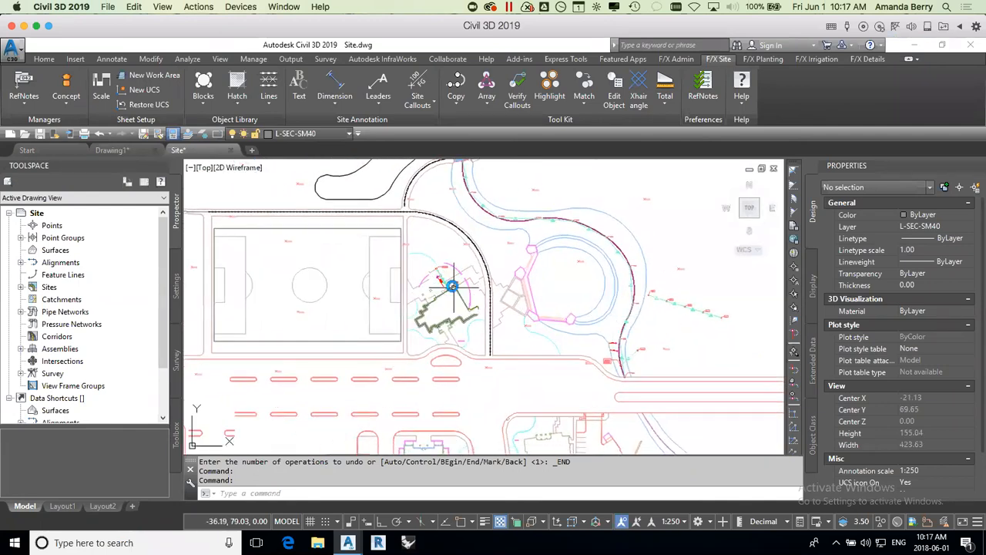
scroll(451, 282, up, 6)
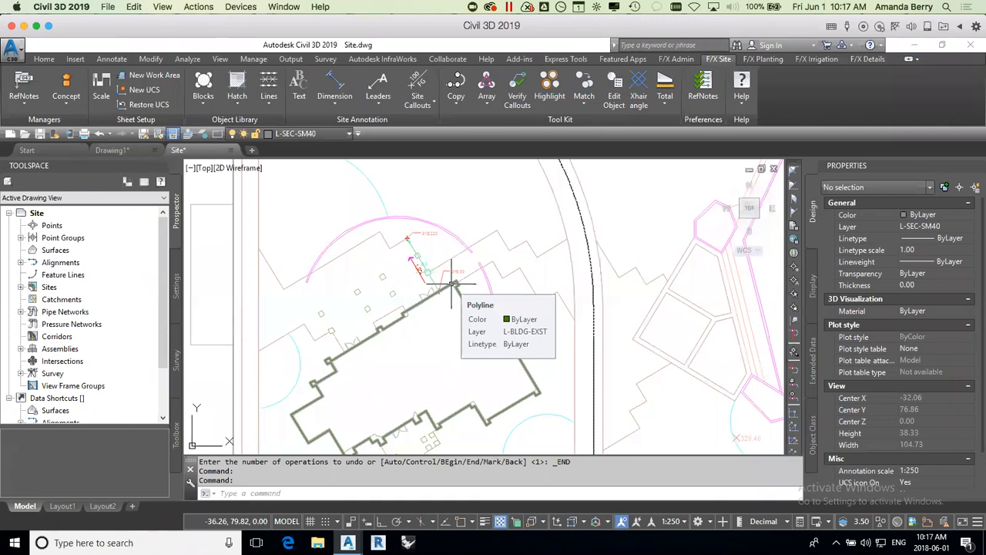
scroll(452, 285, down, 10)
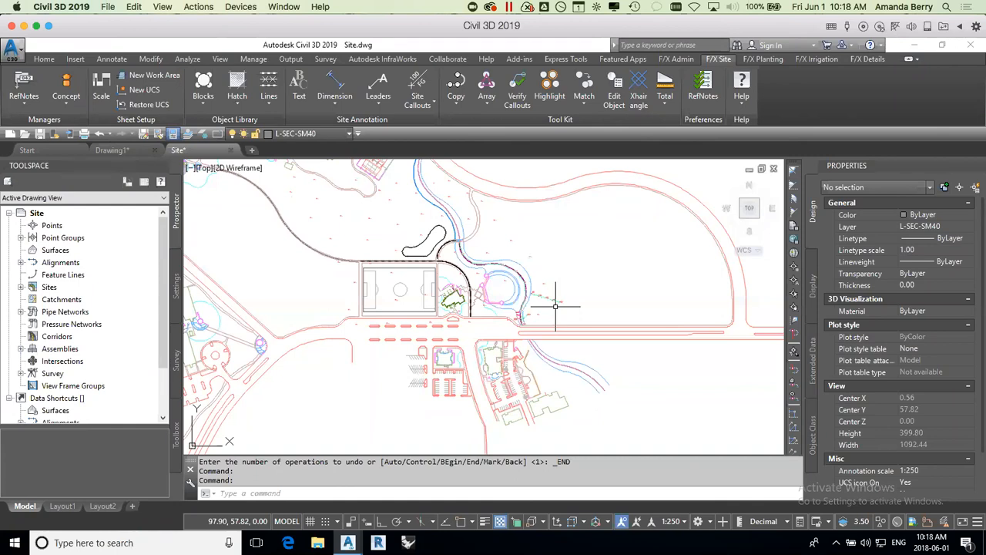
mouse_move(555, 306)
middle_down()
mouse_move(598, 293)
mouse_move(631, 337)
middle_up()
scroll(544, 247, up, 1)
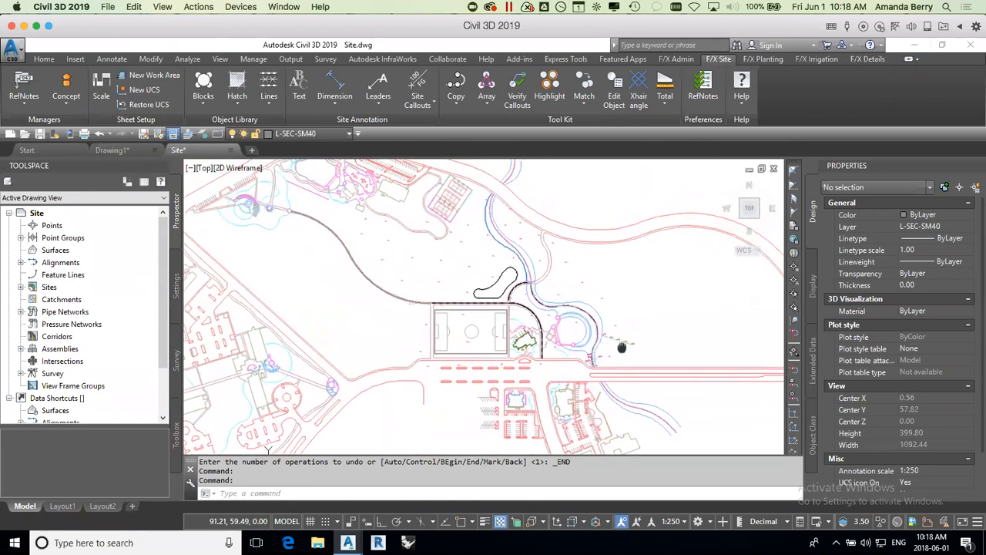
scroll(502, 282, up, 1)
middle_drag(547, 267, 552, 273)
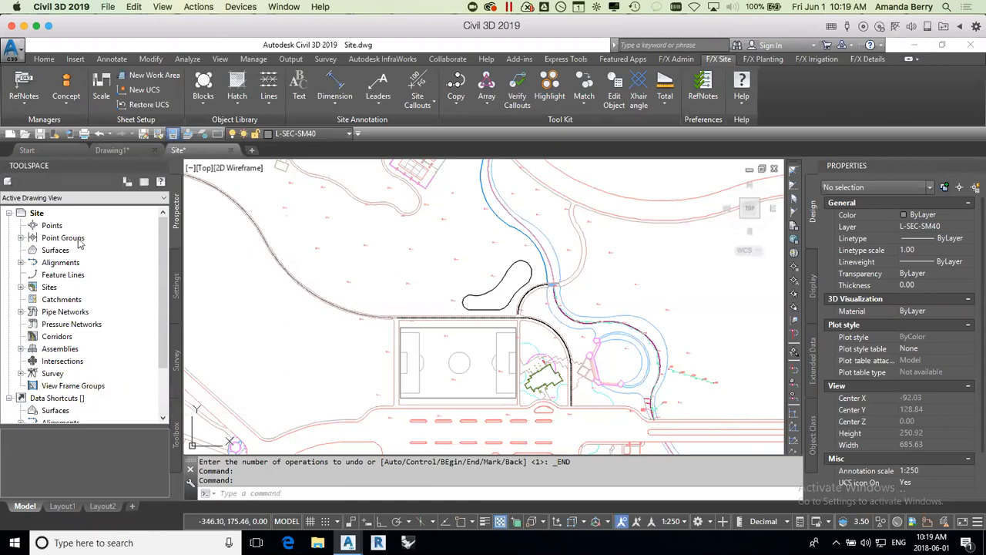
Step: Look through the drawing's Points, Point Groups, Surfaces, Alignments, Feature Lines and Corridors collections
click(50, 227)
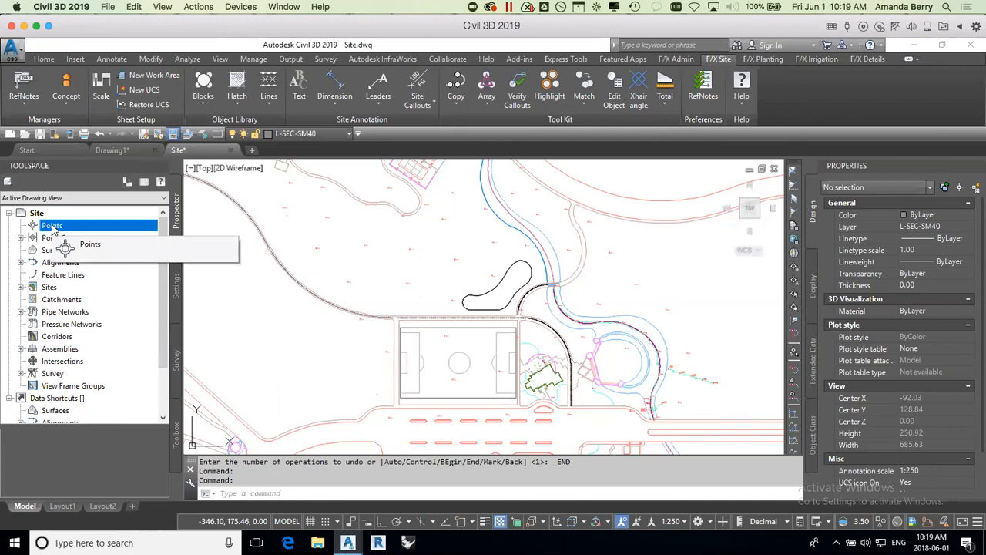
click(20, 238)
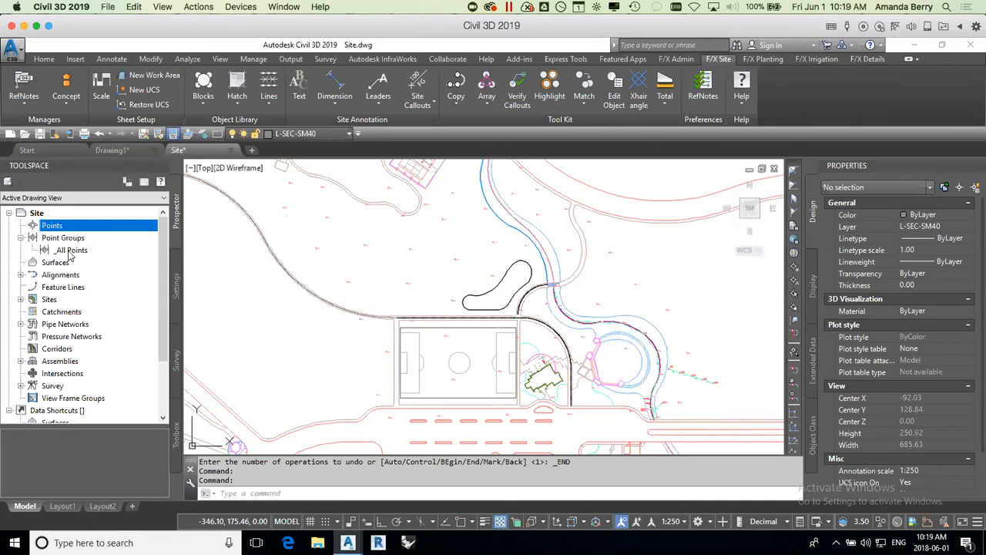
mouse_move(69, 254)
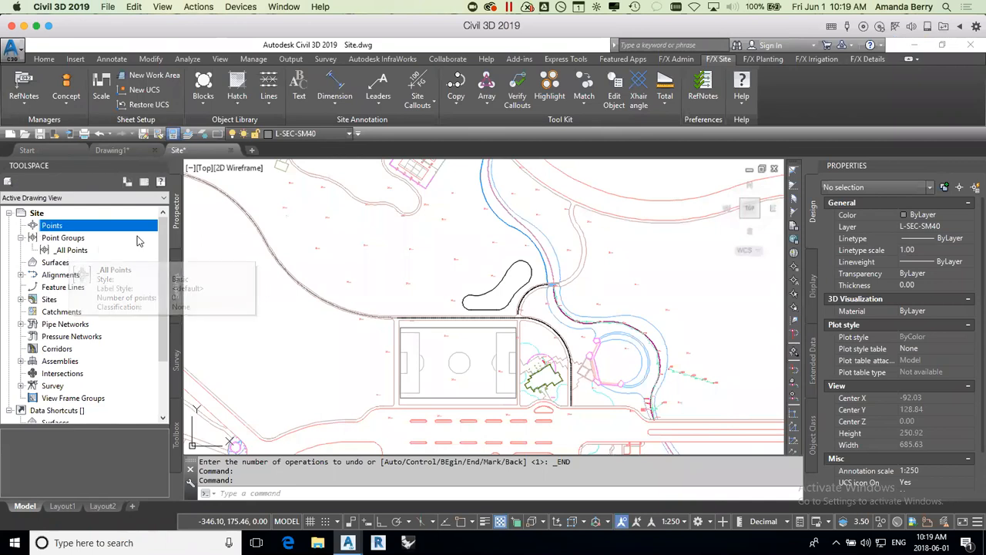
mouse_move(159, 242)
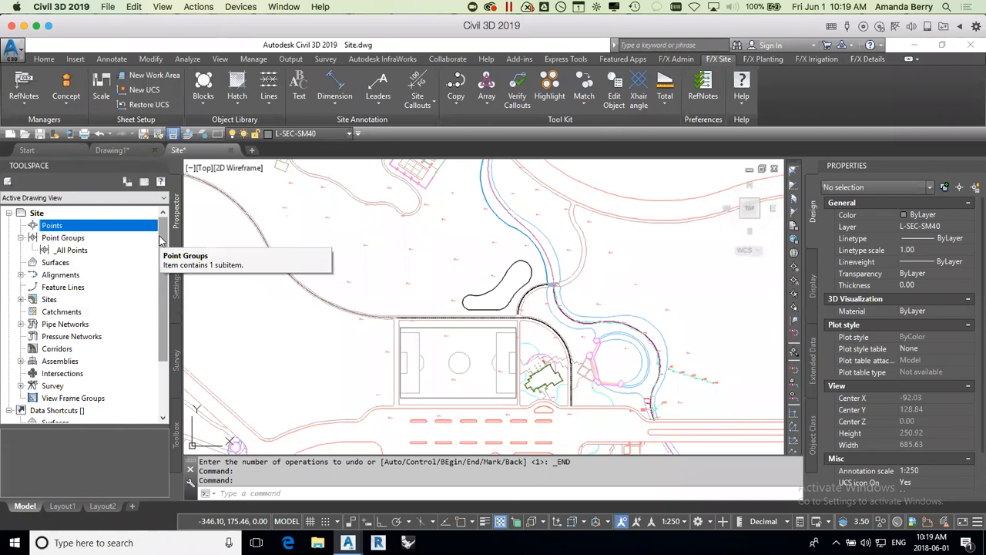
click(63, 262)
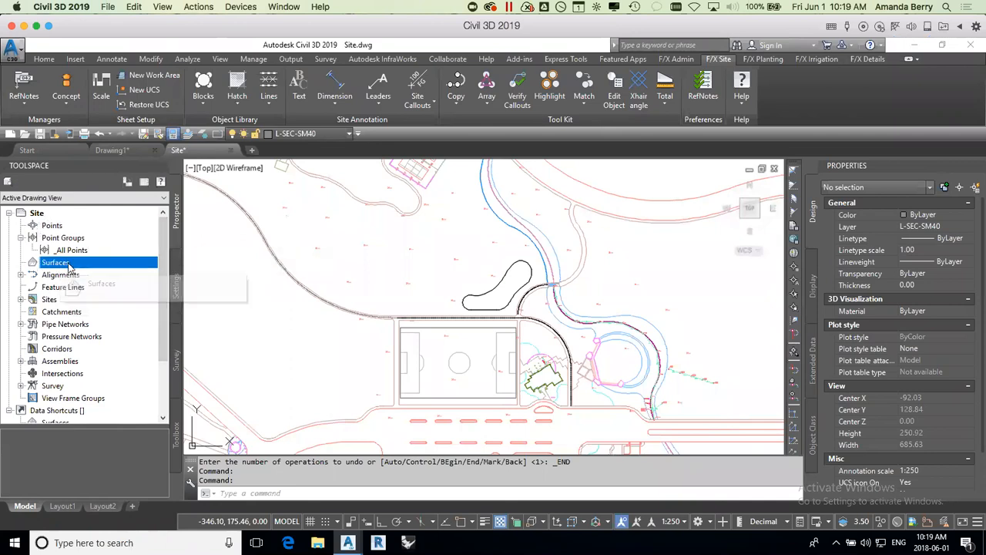
click(21, 275)
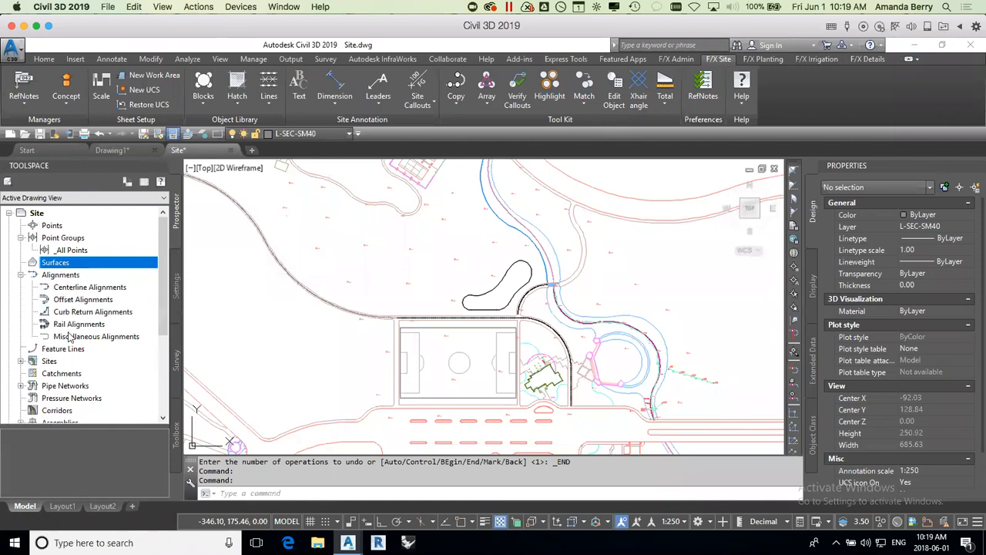
click(22, 275)
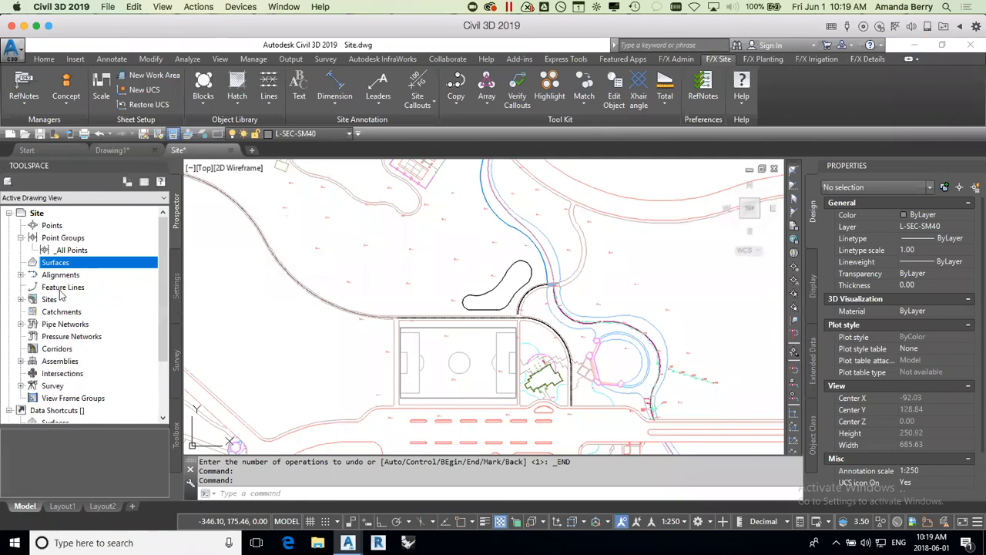
click(63, 289)
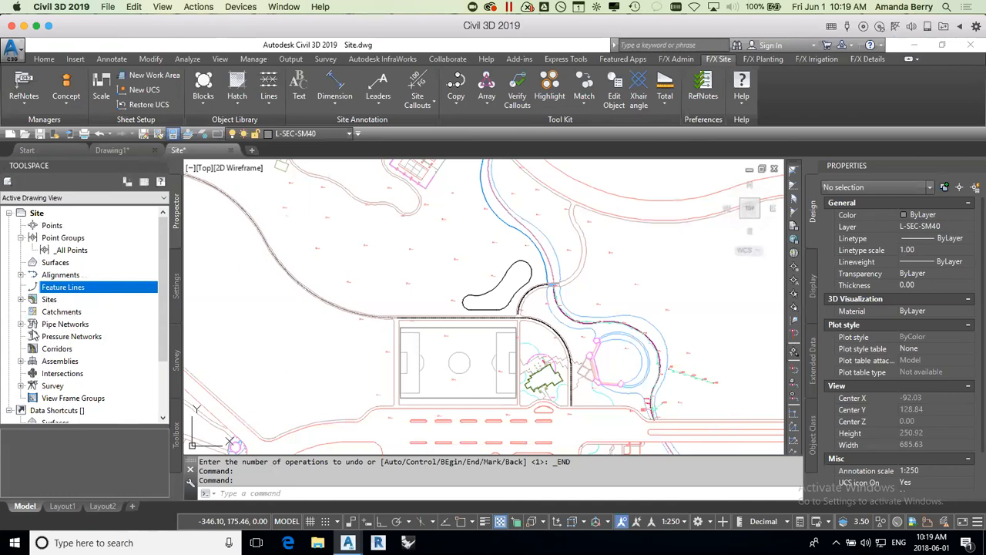
click(64, 351)
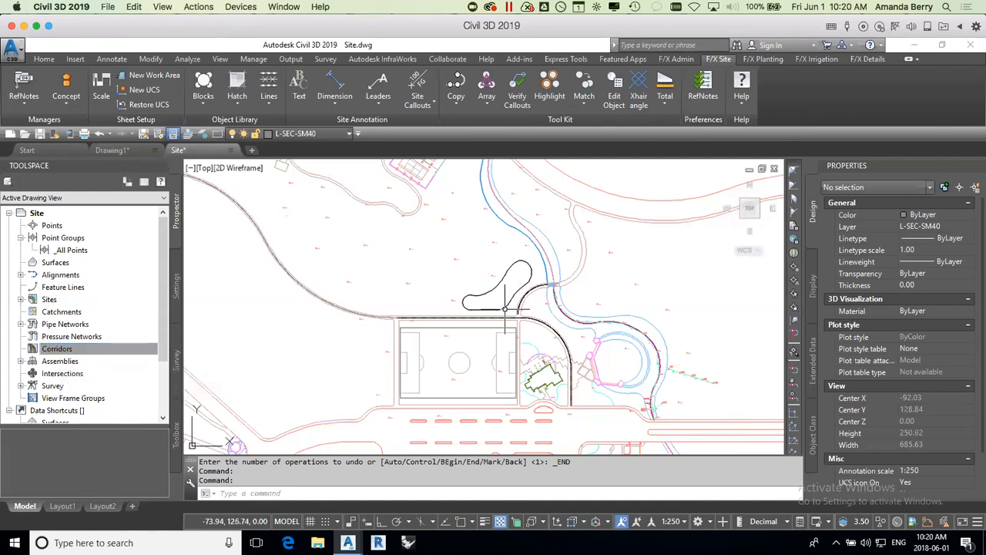
Step: Examine the path junction beside the soccer field's upper corner, along with the Corridors and Assemblies collections
scroll(516, 316, up, 5)
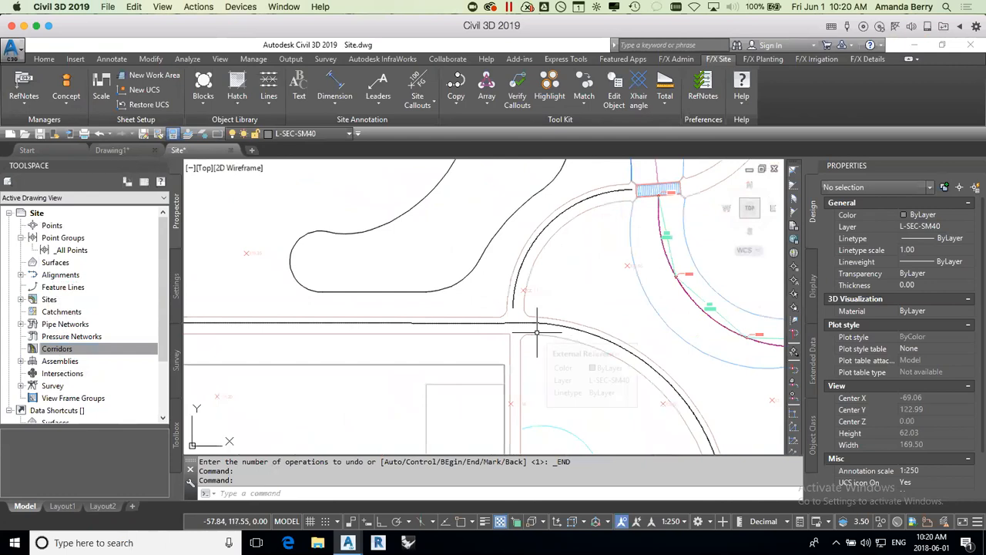
mouse_move(537, 333)
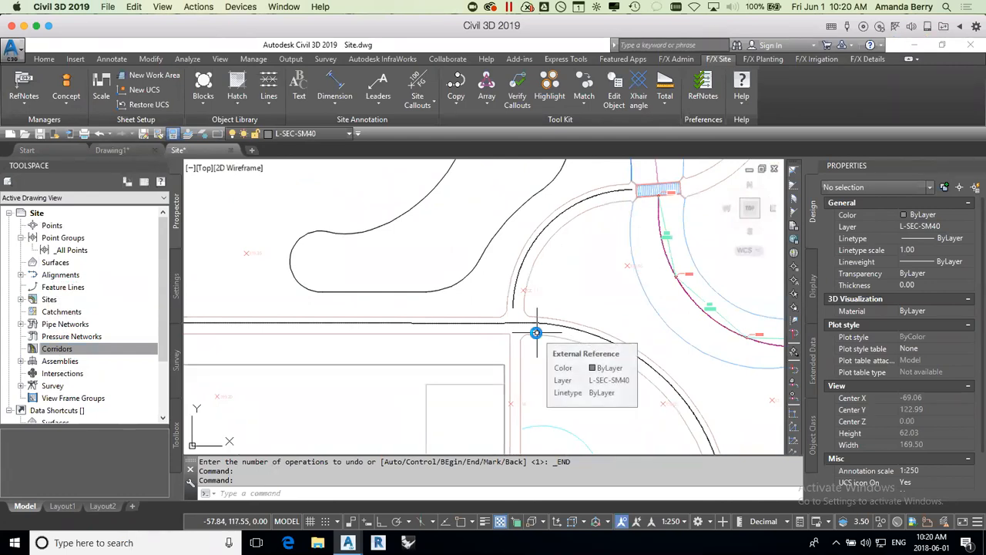
scroll(537, 332, down, 4)
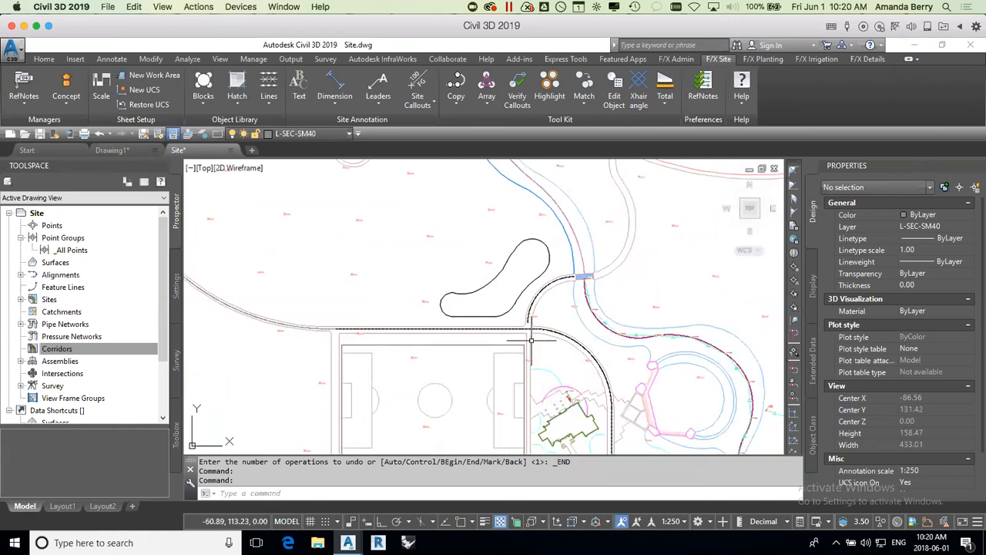
scroll(521, 333, up, 2)
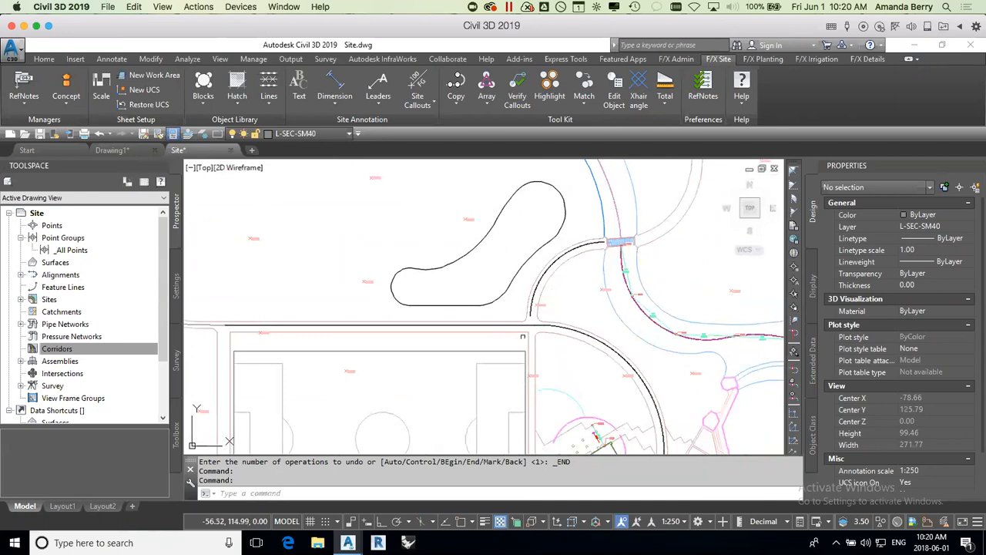
middle_drag(449, 337, 530, 330)
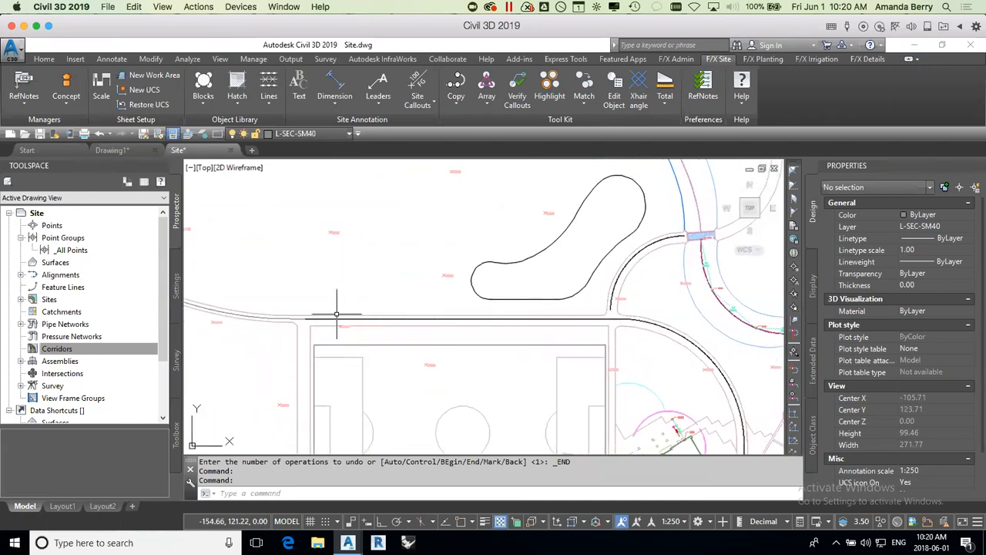
scroll(403, 315, down, 2)
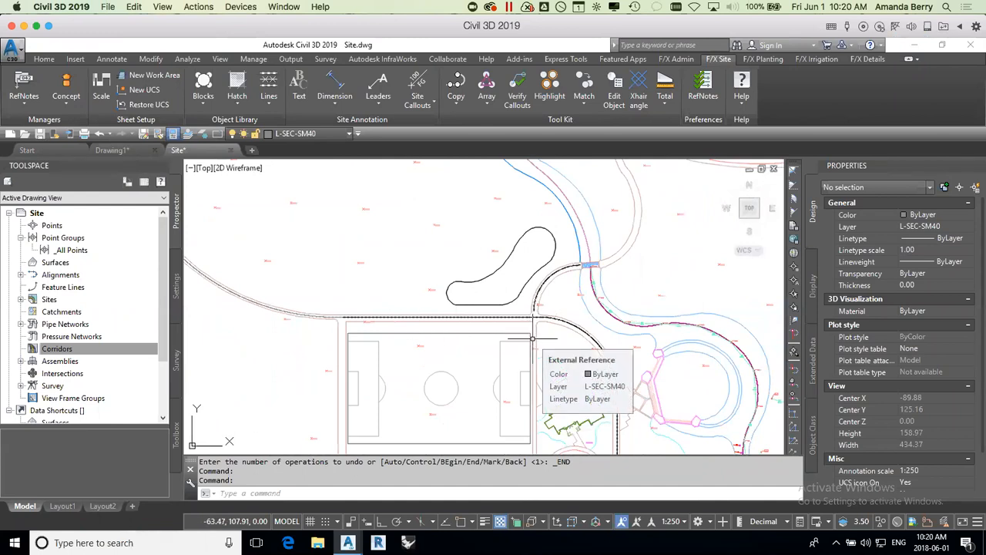
click(62, 349)
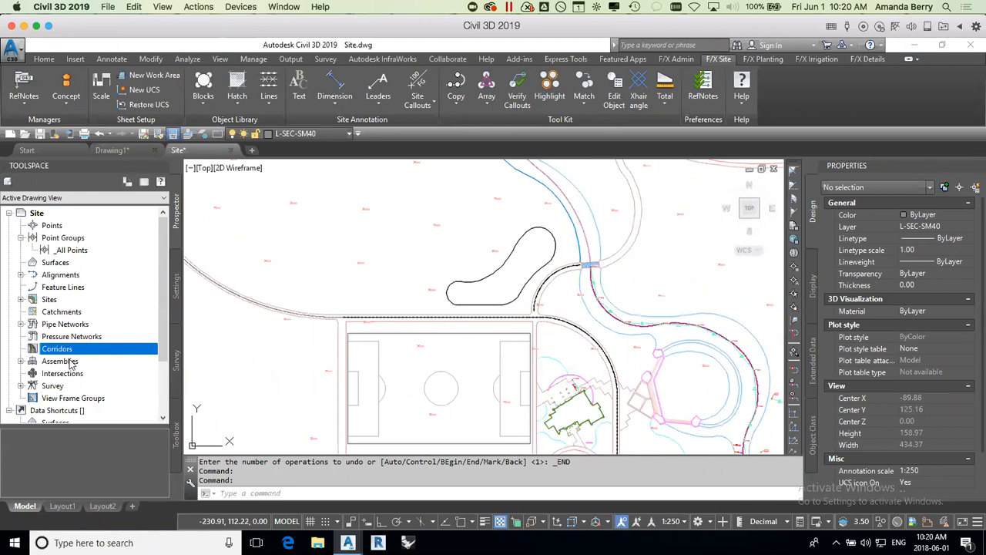
click(75, 362)
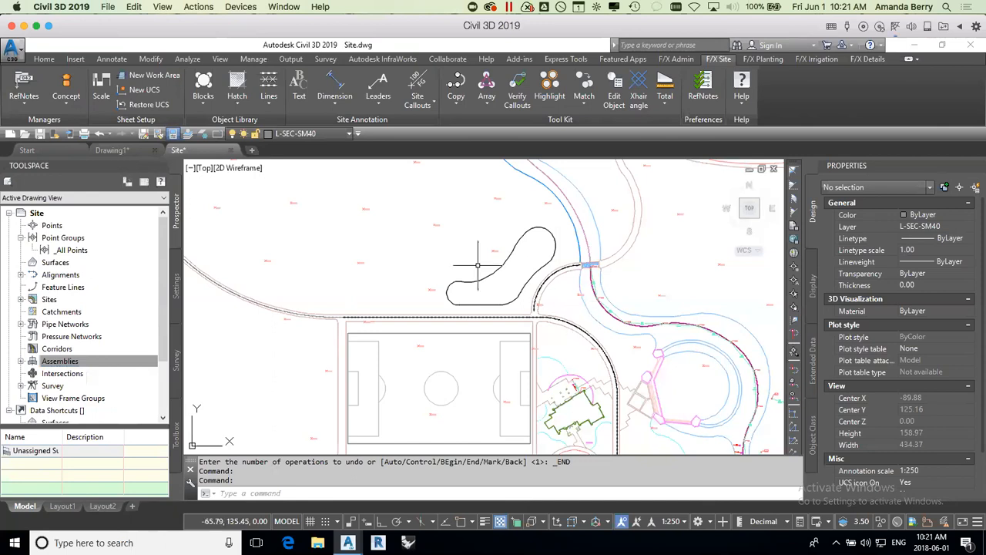
Step: Open the surface style Contours 0.2m and 1m (Design) for editing from the drawing settings
click(175, 276)
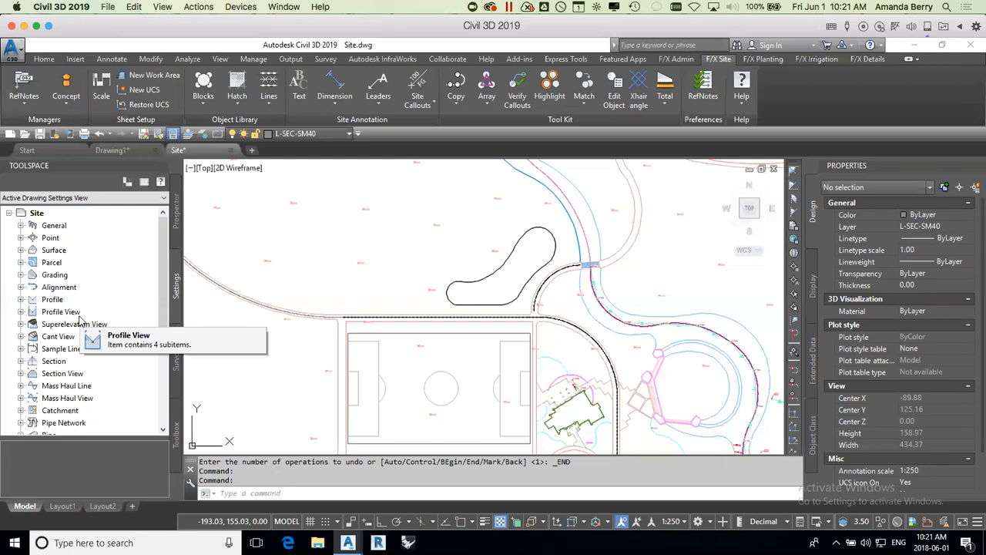
click(21, 250)
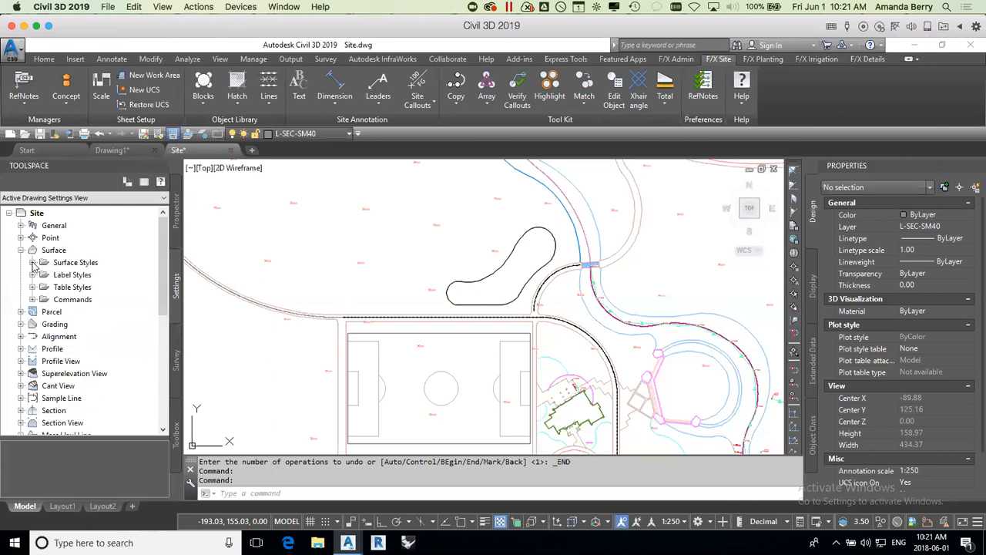
click(33, 262)
drag(163, 247, 162, 248)
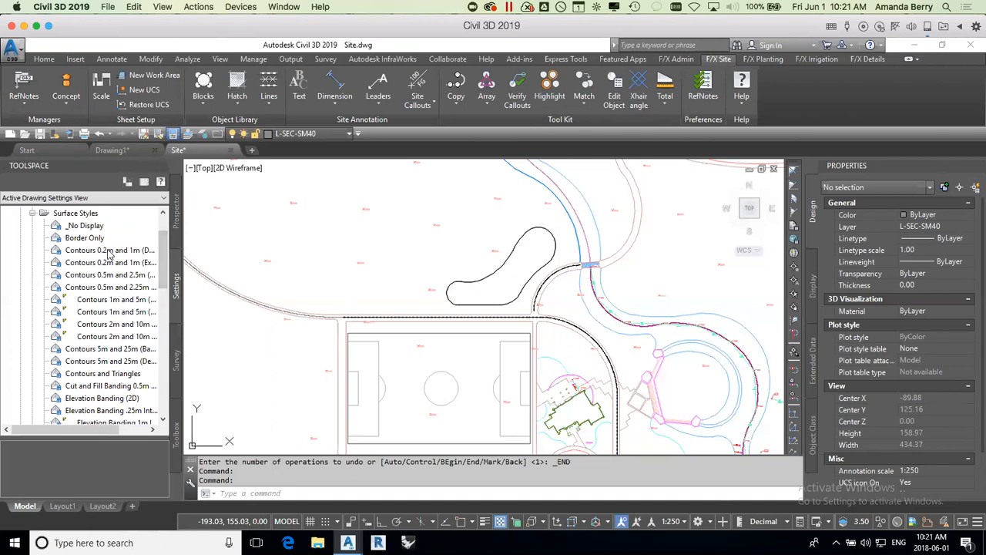
right_click(109, 254)
click(143, 259)
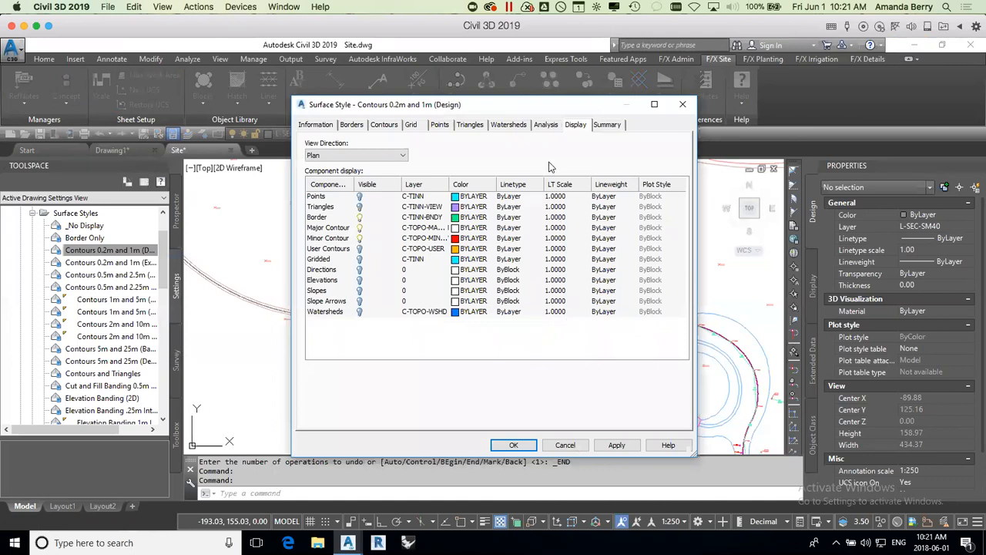
Step: Review the surface style's general information, border properties and contour intervals
click(323, 125)
click(349, 126)
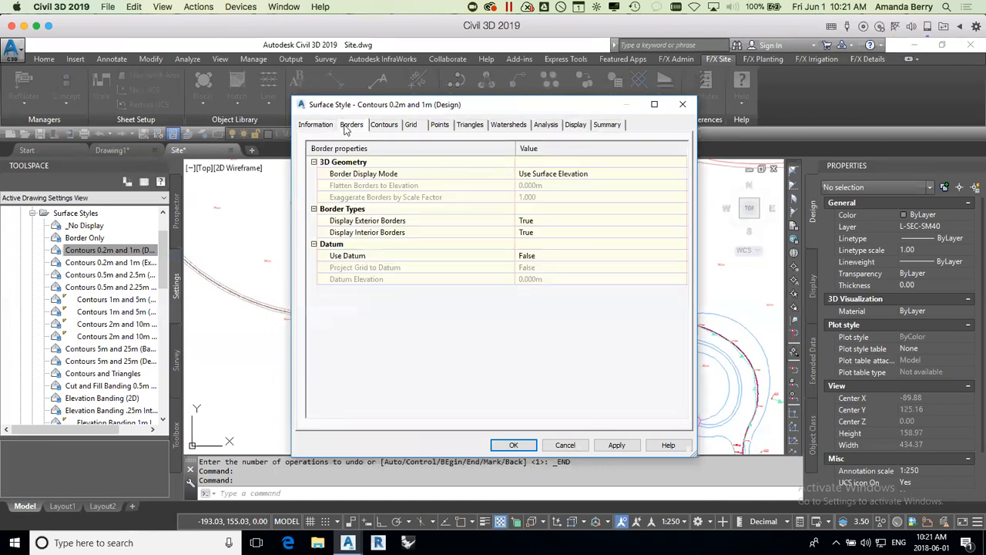
click(384, 125)
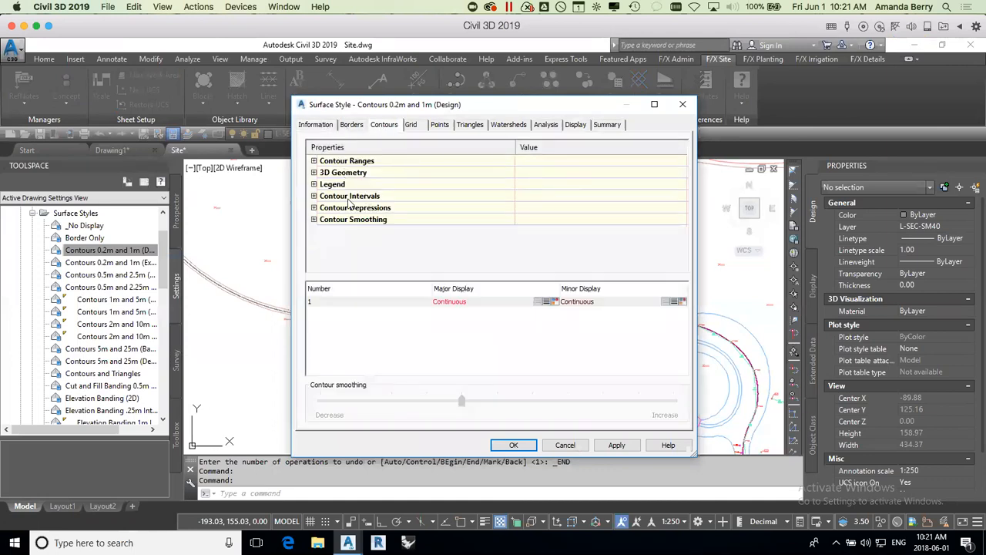
click(313, 197)
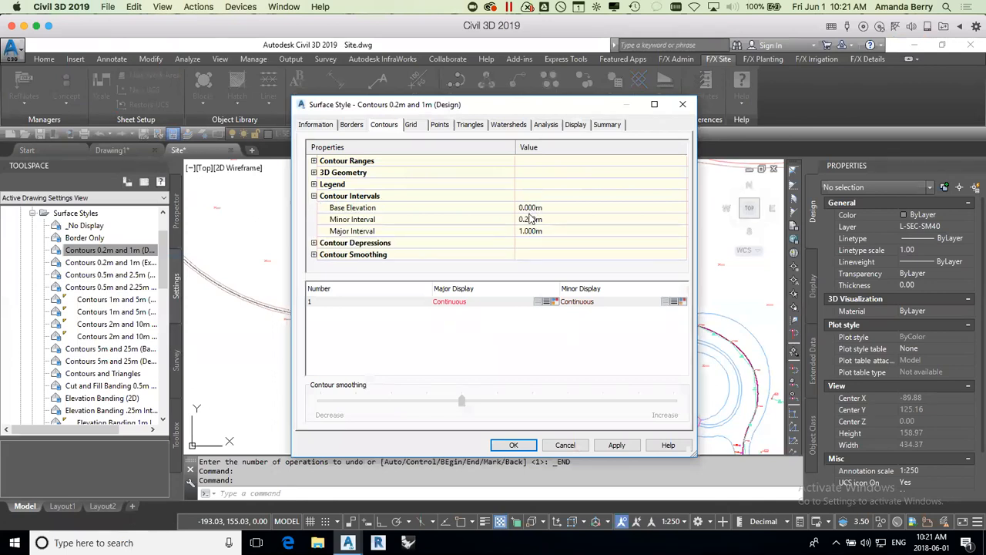
Step: Turn on Smooth Contours in the style's contour smoothing settings and set the smoothing type to Spline curve
click(314, 256)
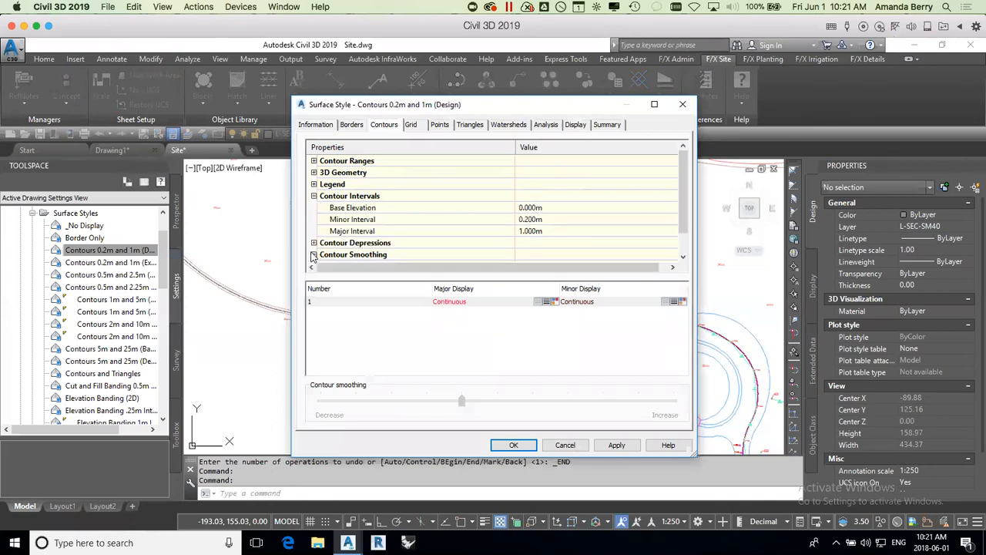
scroll(579, 233, down, 1)
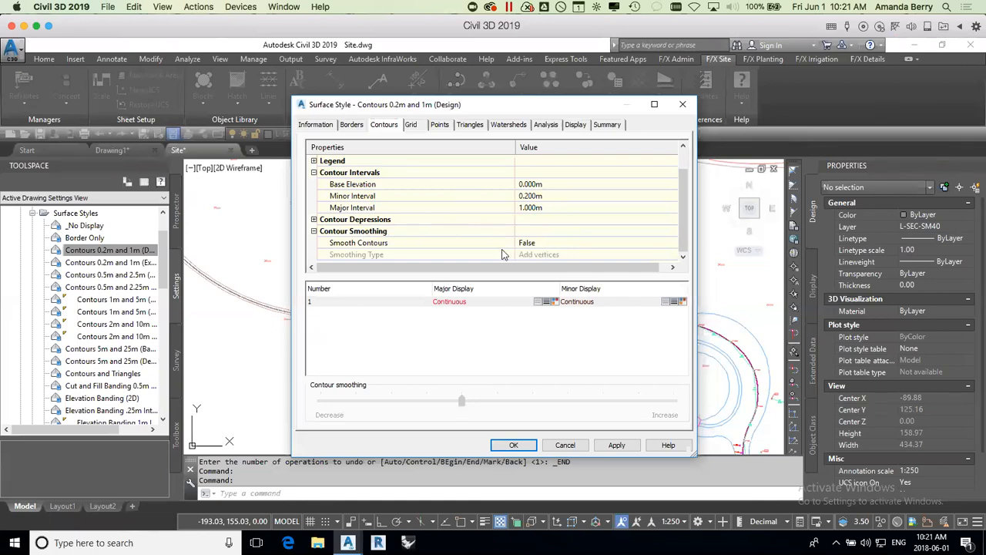
click(534, 243)
click(560, 243)
click(549, 254)
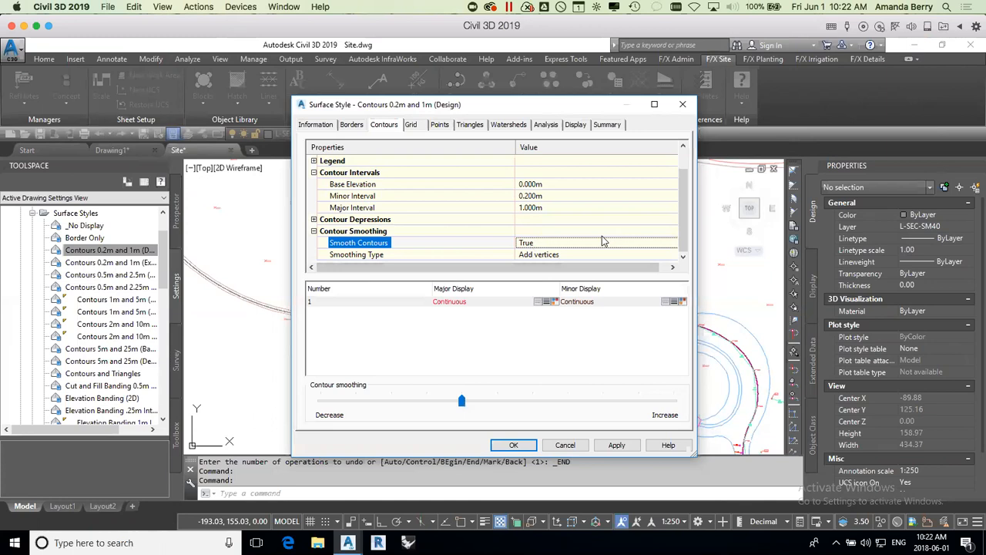
click(571, 254)
click(573, 254)
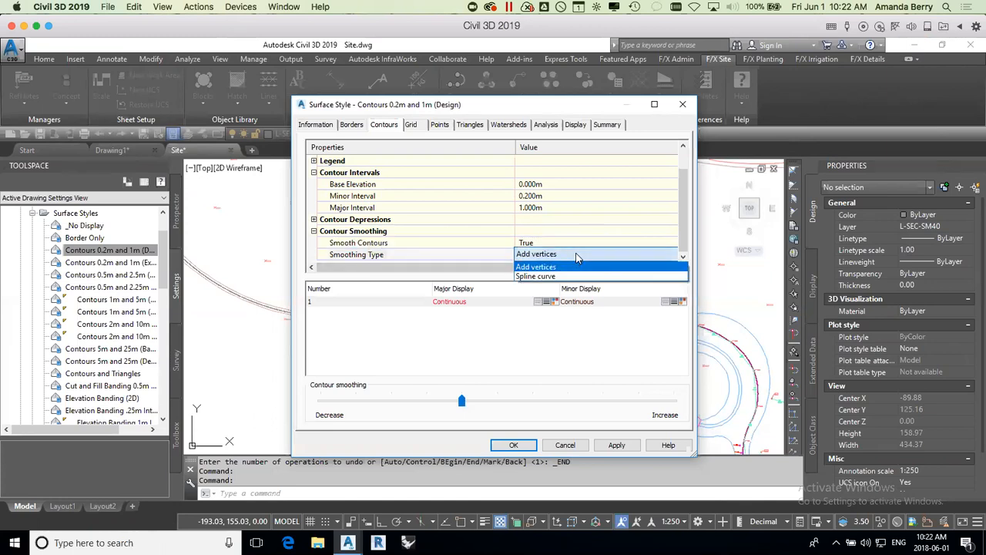
click(543, 276)
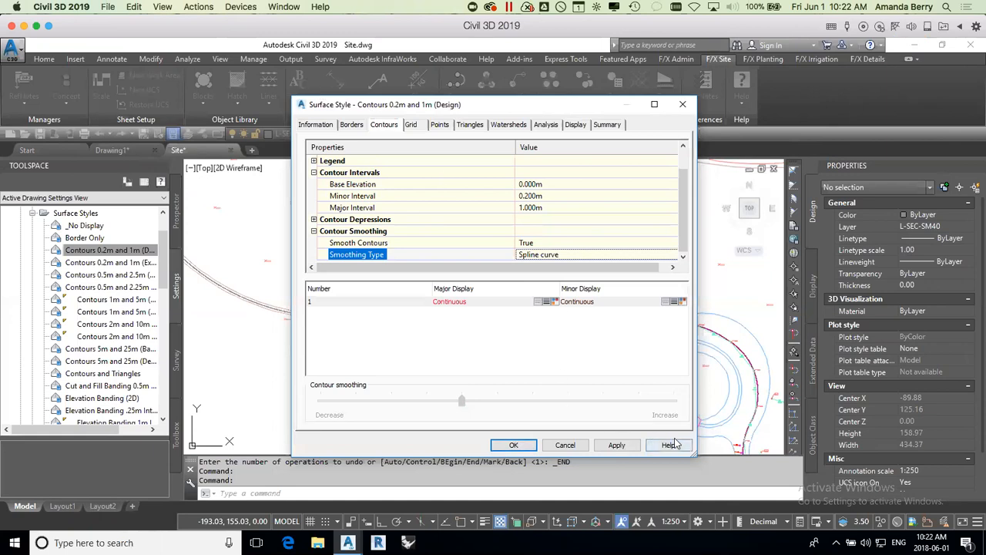
Step: Accept the changes to the Contours 0.2m and 1m (Design) surface style
click(530, 444)
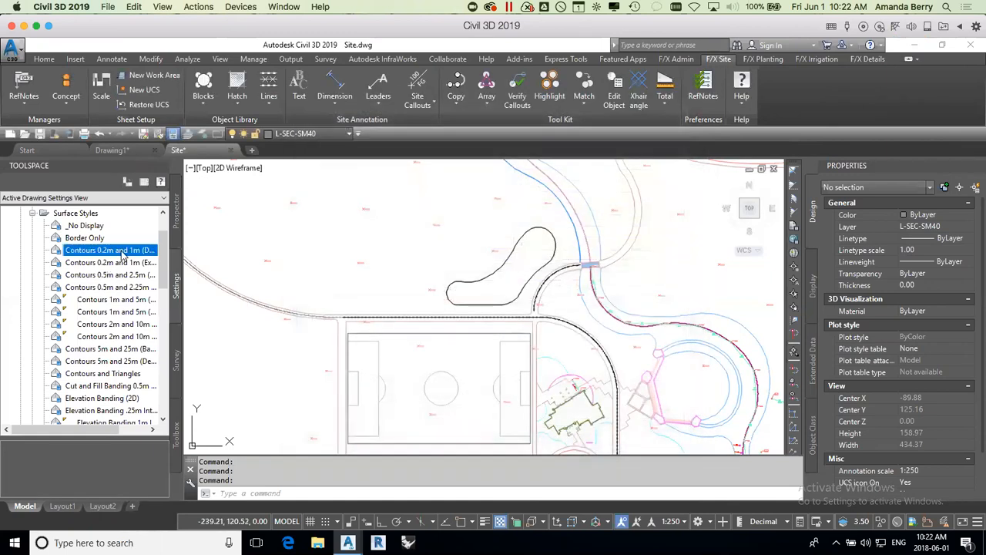
scroll(441, 259, down, 2)
middle_drag(506, 252, 469, 266)
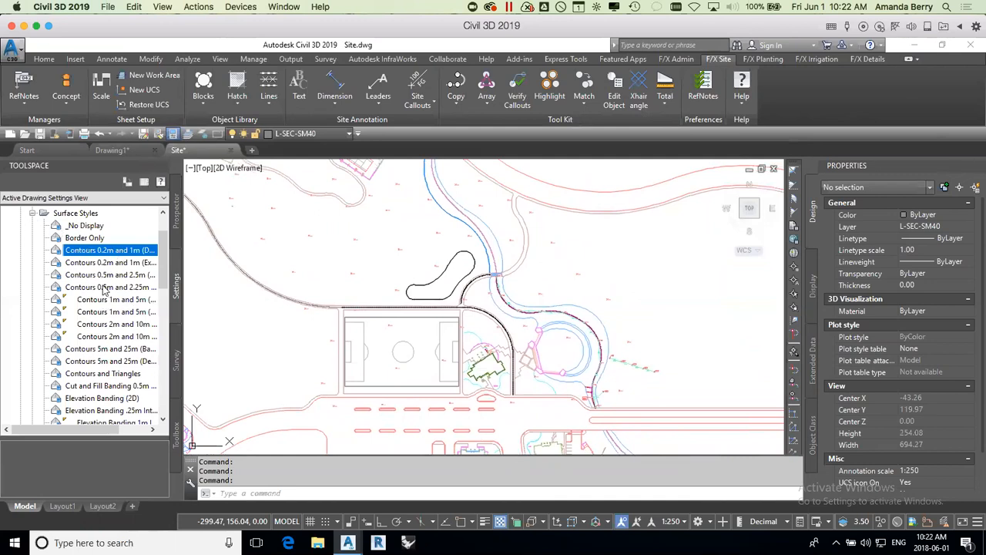
Step: Browse the surface label styles under Spot Elevation, along with the point styles and point label styles in the drawing settings
click(32, 213)
scroll(164, 263, up, 3)
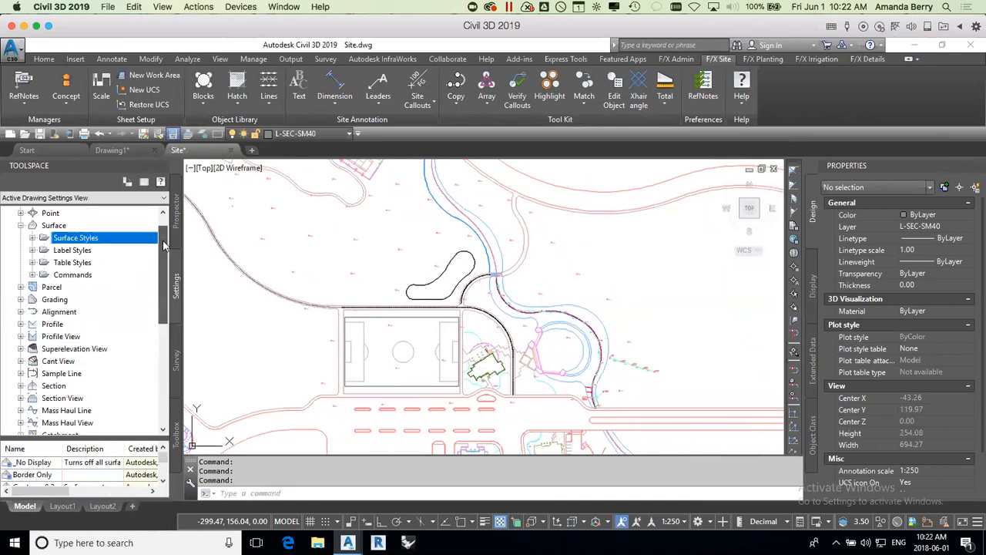
click(34, 275)
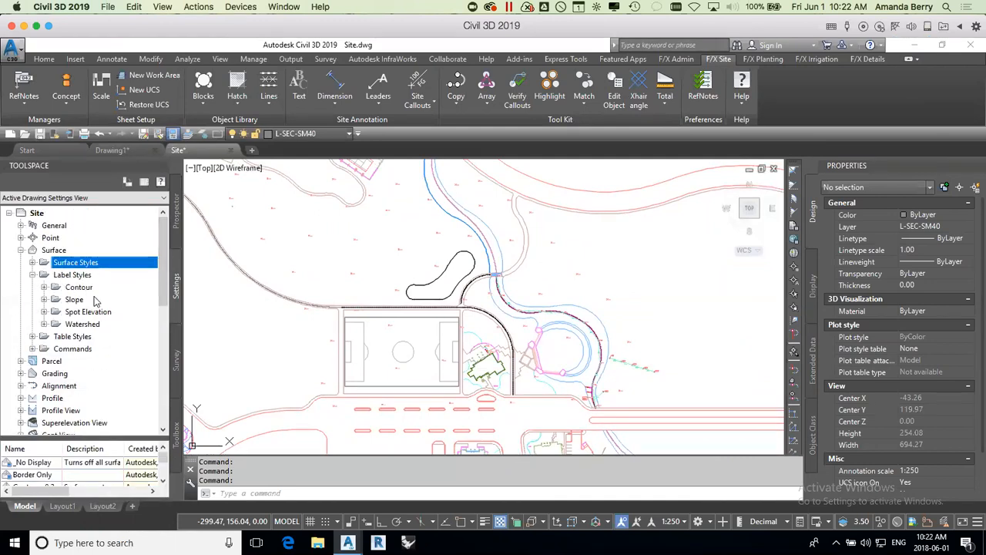
click(44, 312)
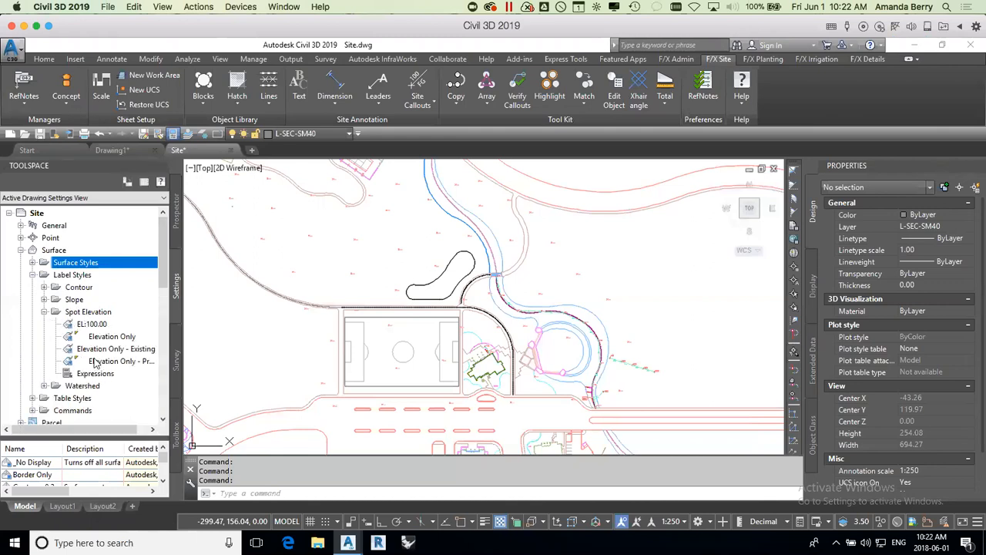
click(21, 238)
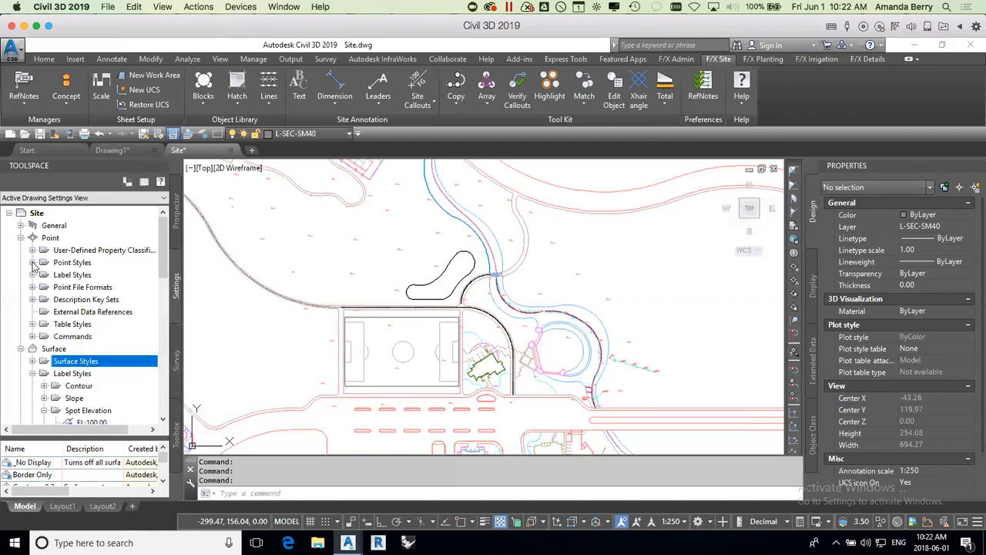
click(32, 263)
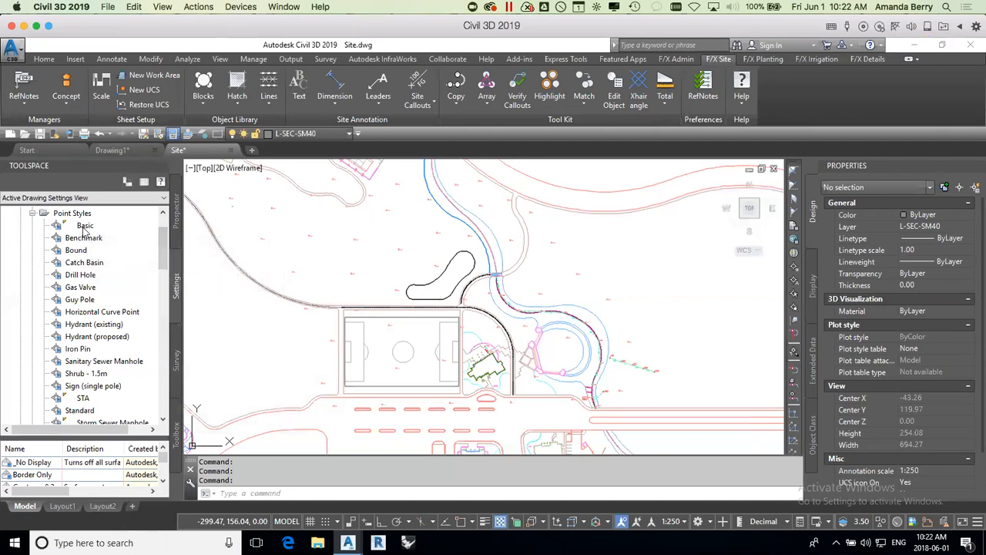
click(32, 212)
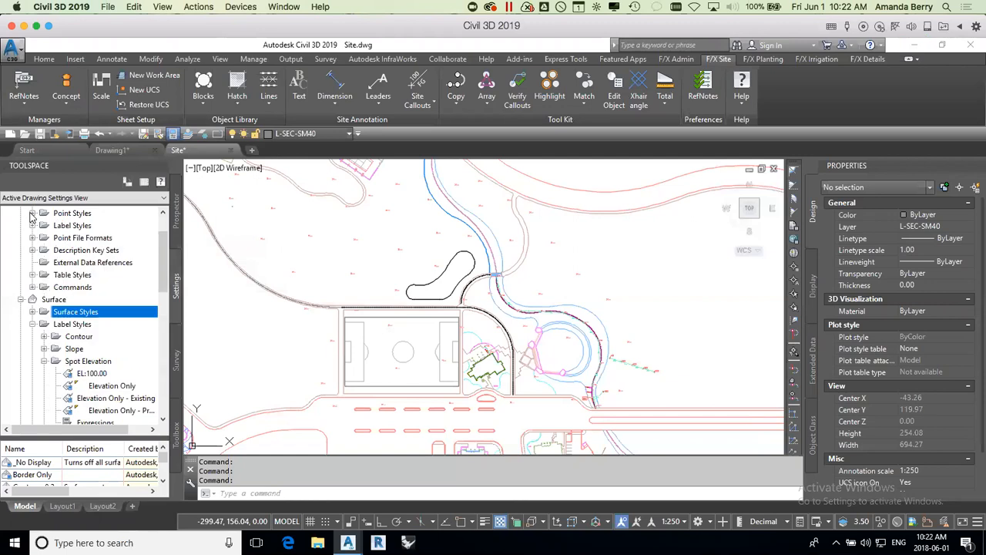
click(32, 225)
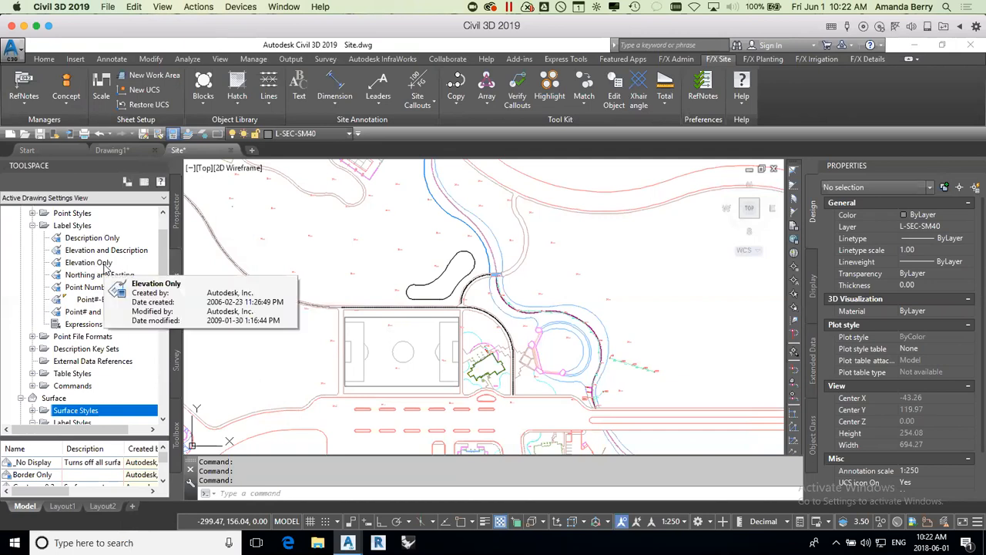
click(33, 225)
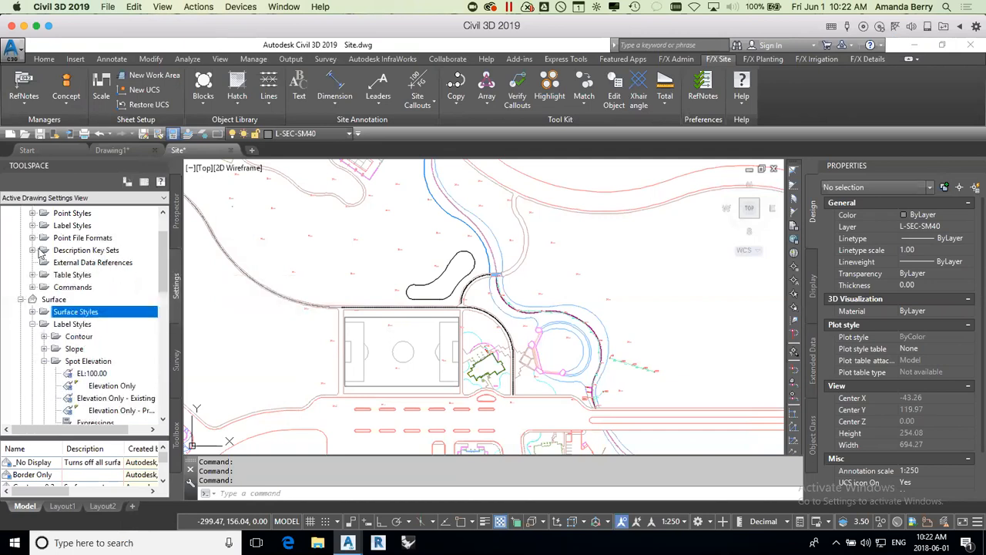
click(43, 362)
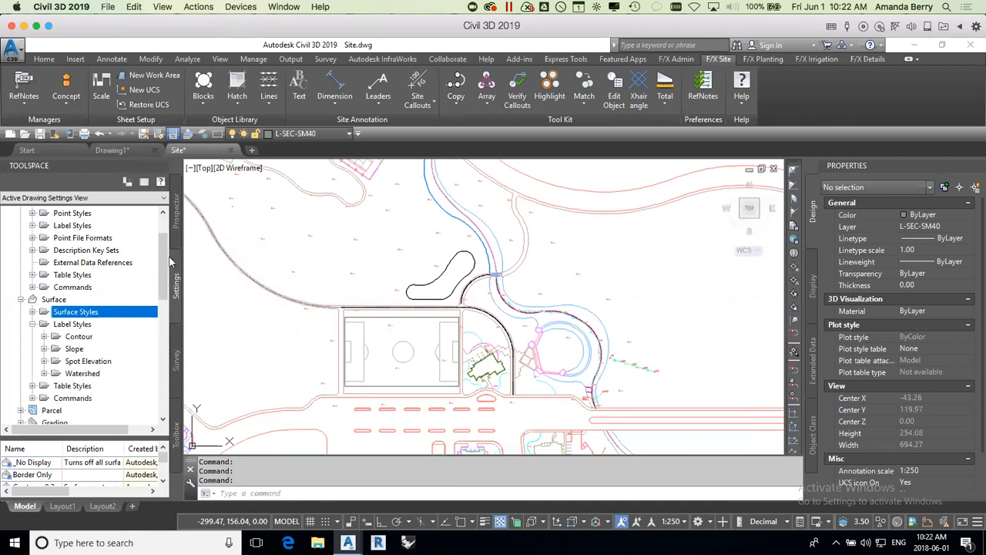
scroll(161, 270, up, 2)
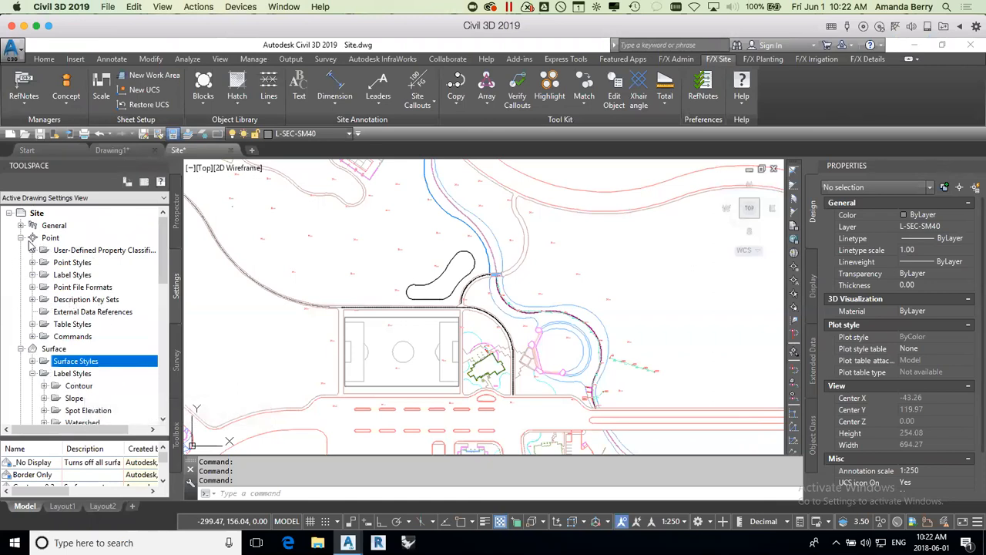
Step: Review the general multipurpose styles and label styles, and collapse the General, Point and Surface categories
double_click(48, 225)
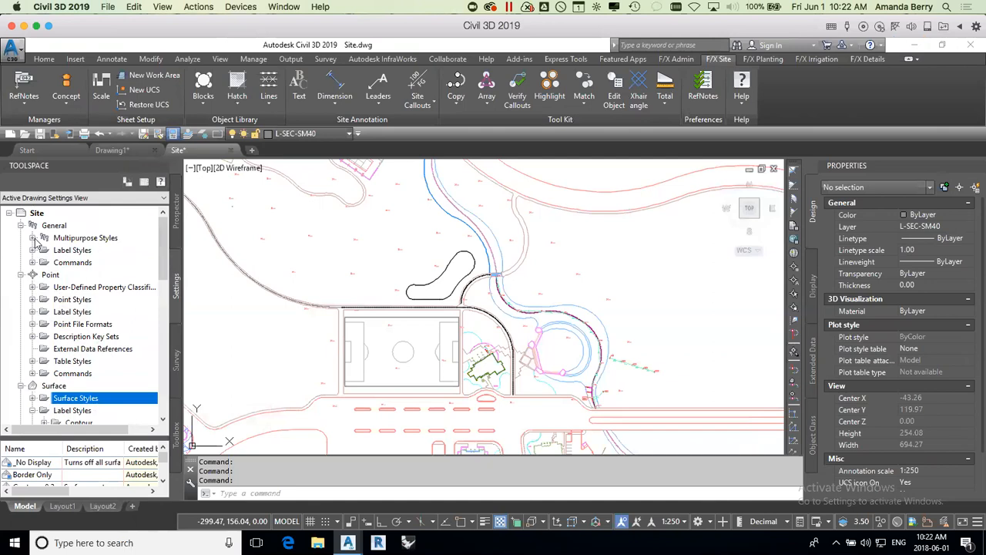
click(33, 239)
click(34, 337)
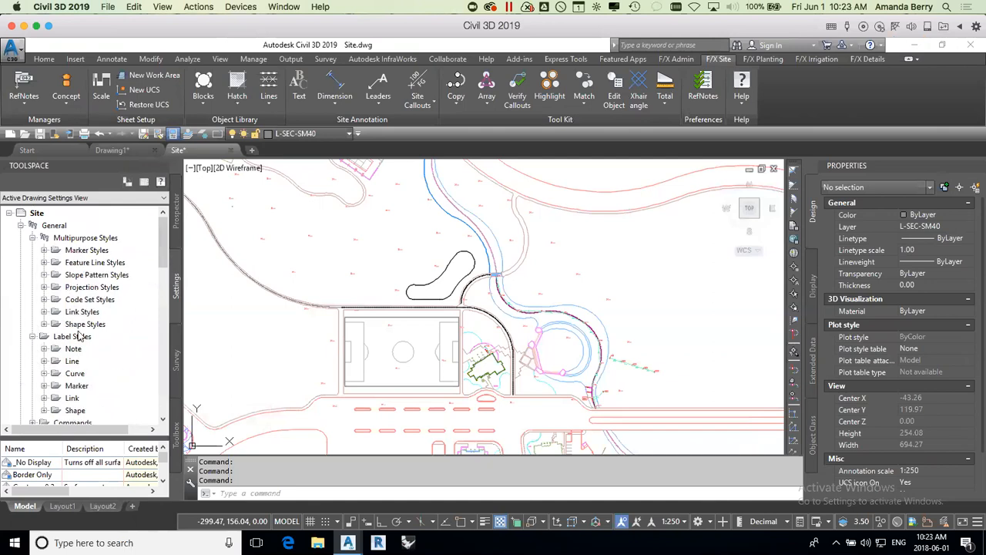
click(33, 337)
click(33, 238)
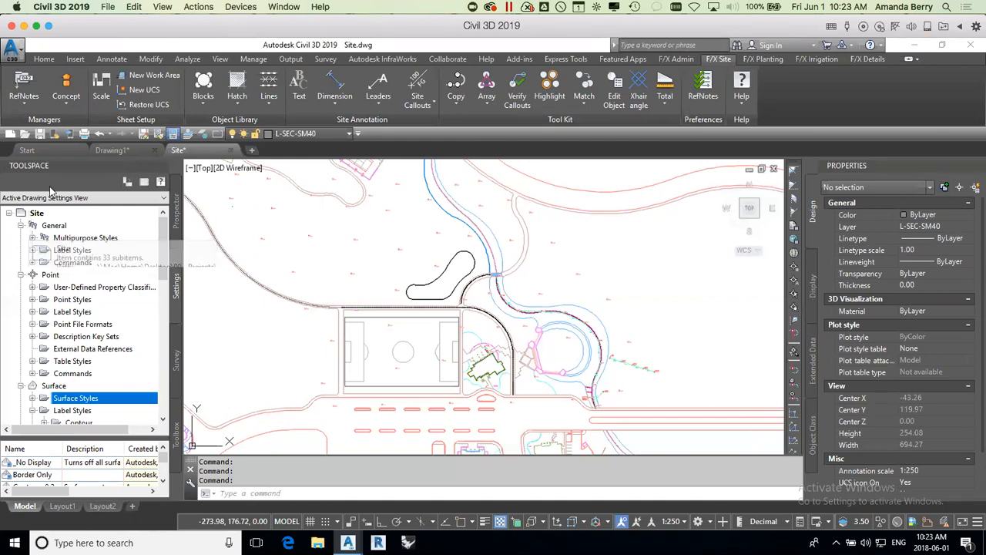
click(21, 225)
click(21, 238)
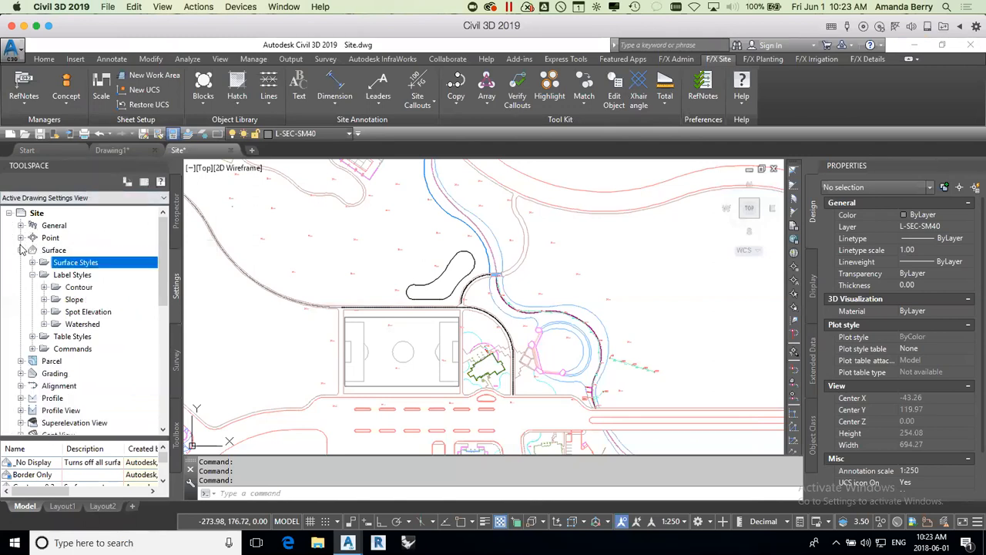
click(21, 250)
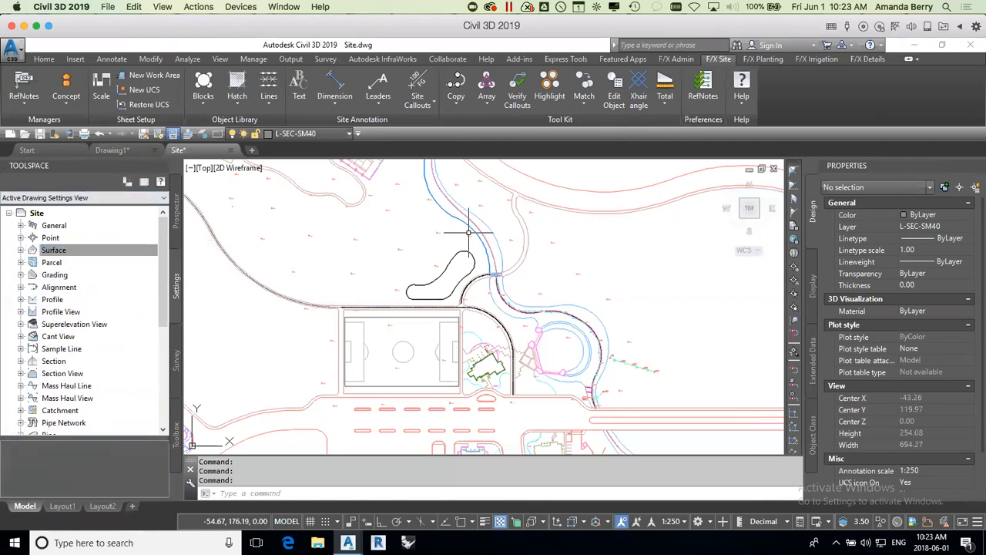
Step: Inspect the spot elevations in the base-metric external reference around the open area above the soccer field
click(43, 59)
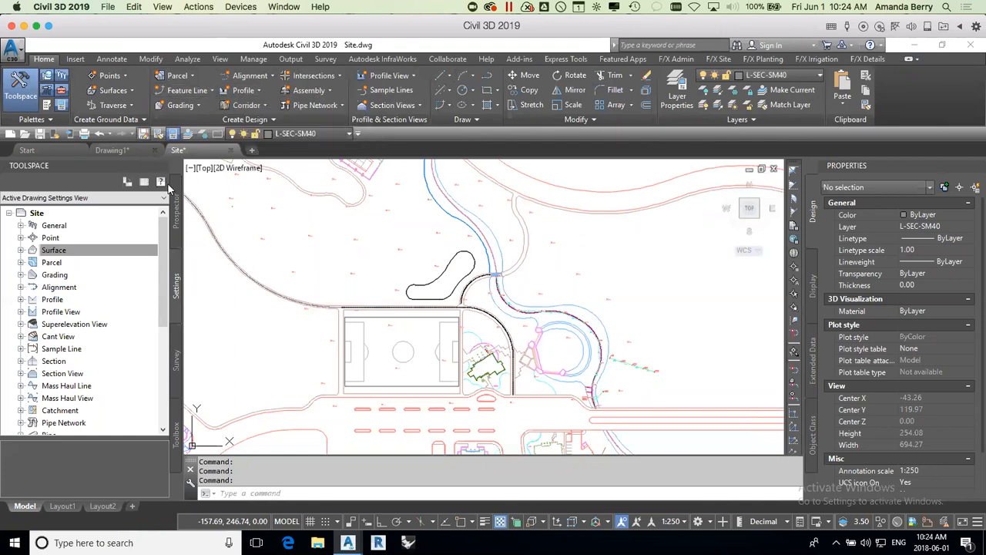
click(176, 208)
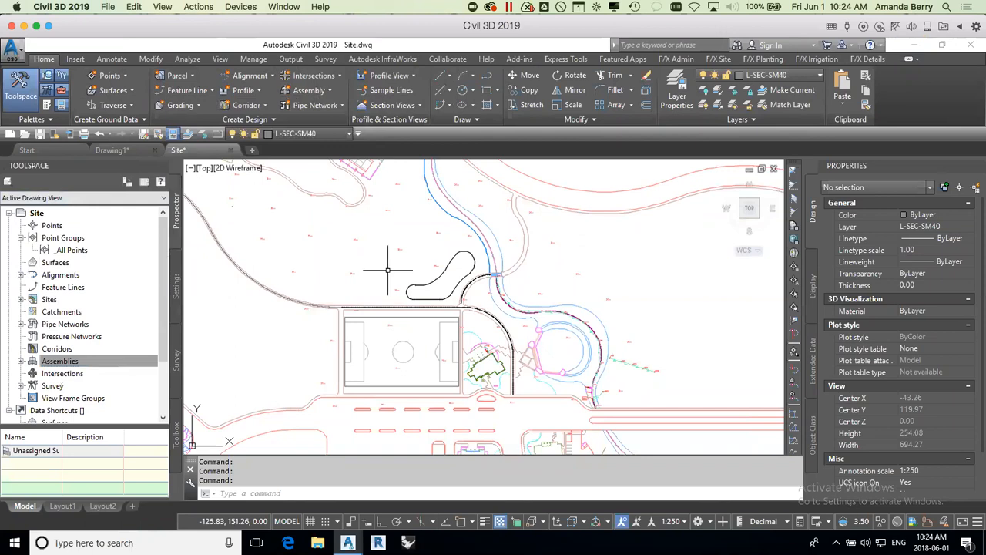
click(405, 245)
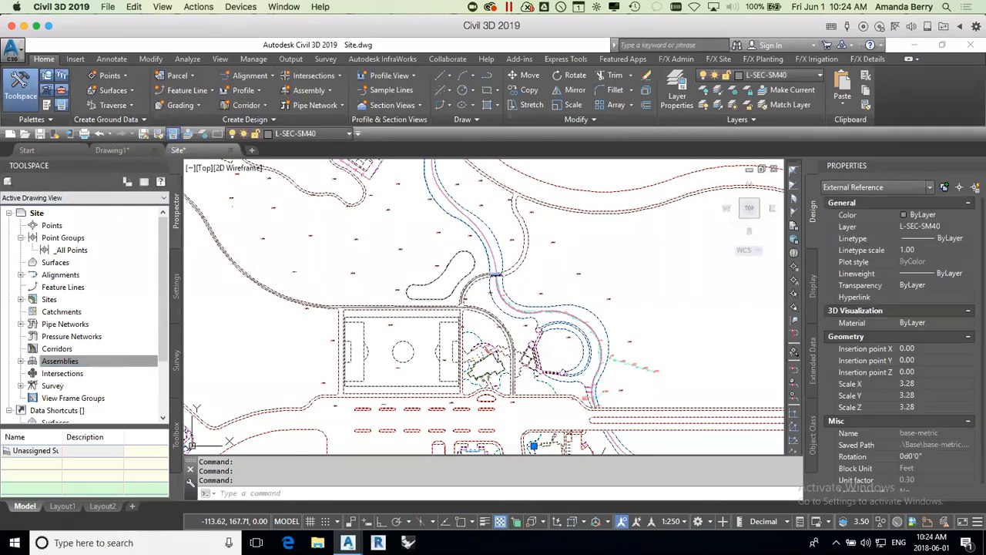
scroll(403, 248, up, 5)
scroll(403, 248, up, 3)
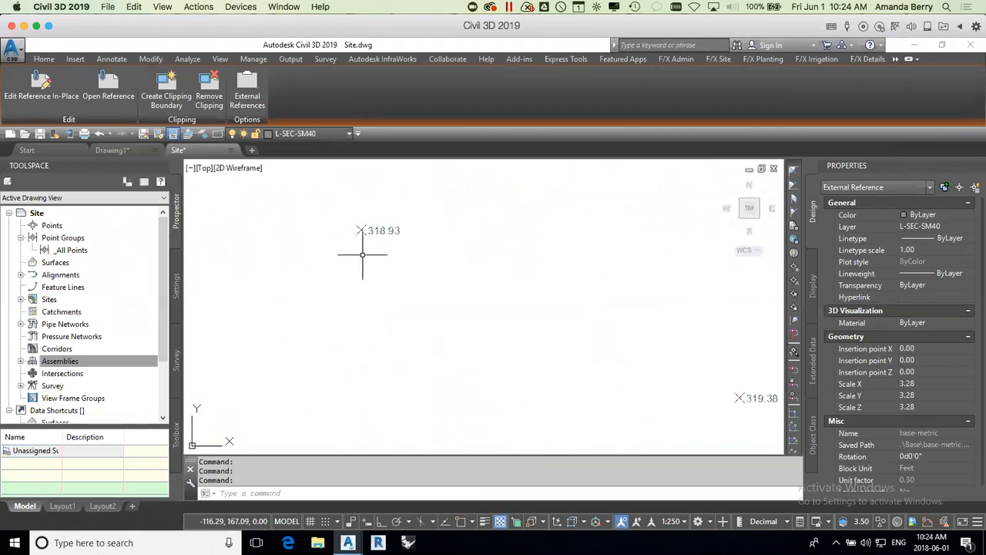
scroll(423, 254, down, 2)
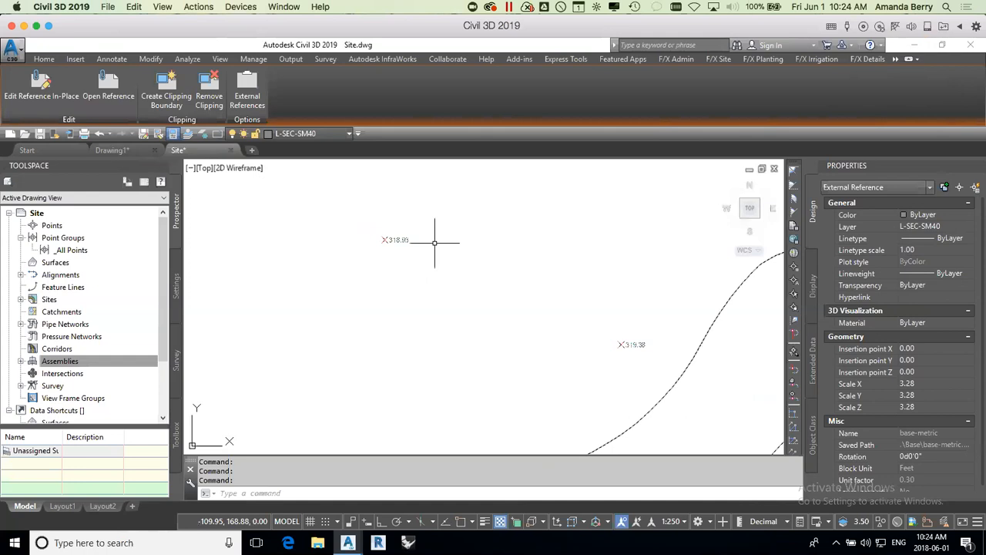
scroll(434, 243, down, 5)
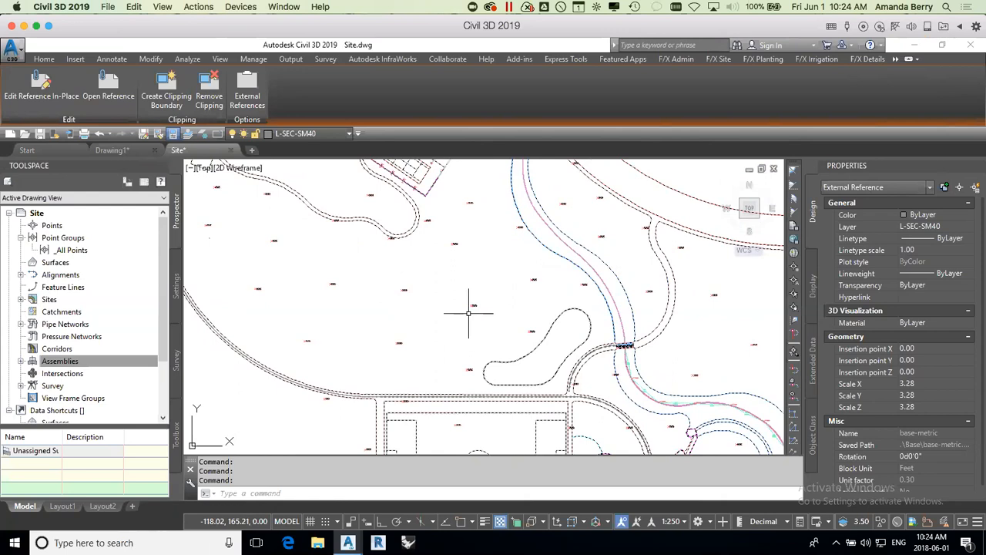
key(Escape)
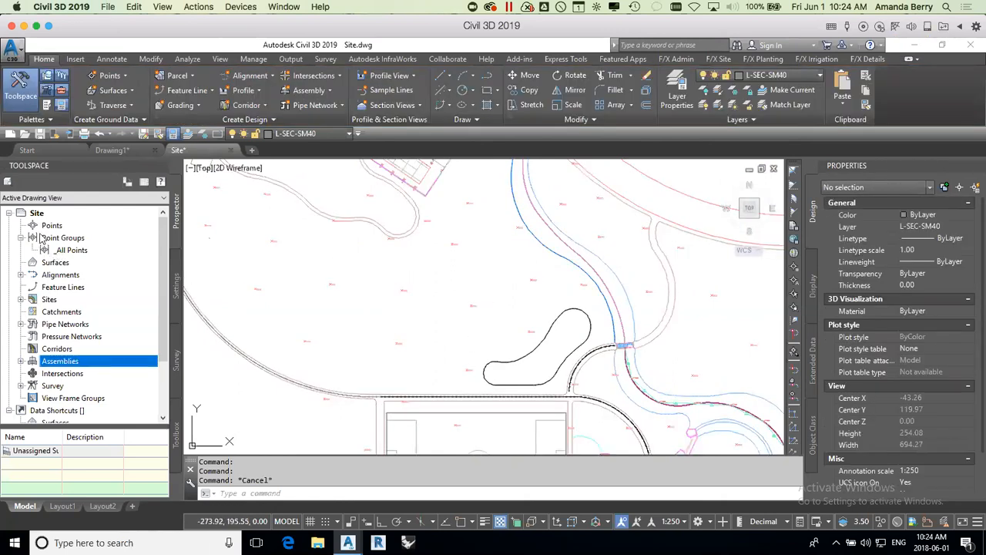
Step: Start a new TIN surface named Existing with the description Survey from GGG Surveyors 2018-05-31
click(56, 262)
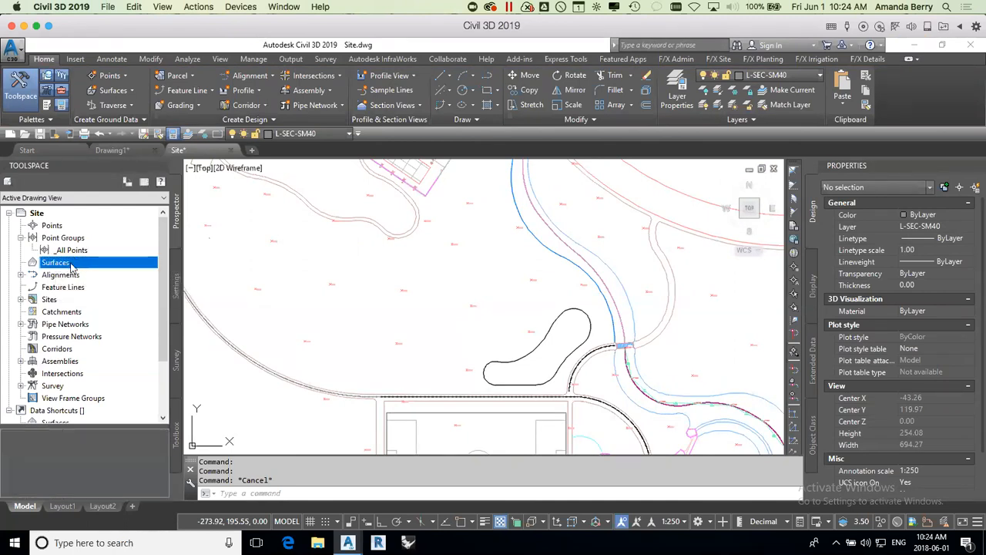
click(132, 93)
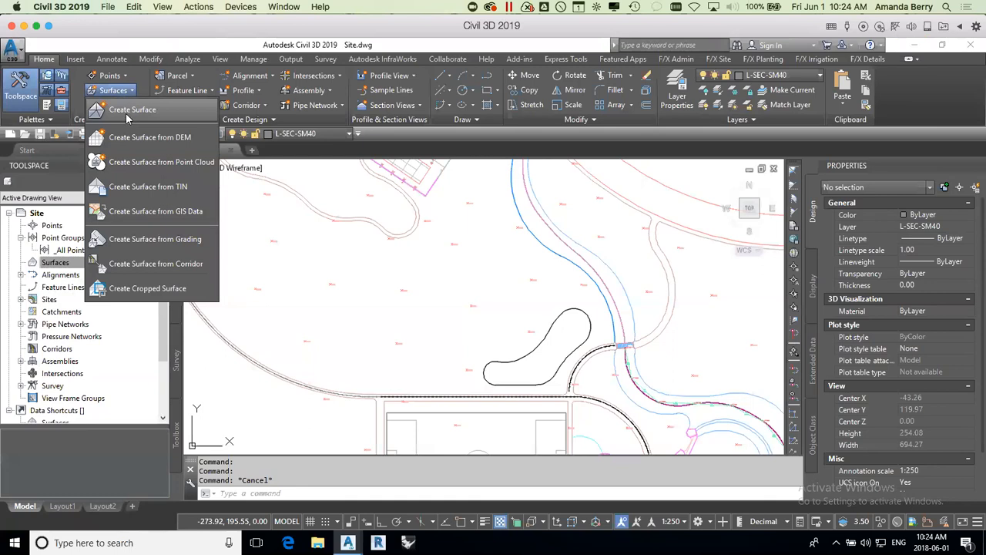
click(54, 262)
right_click(55, 263)
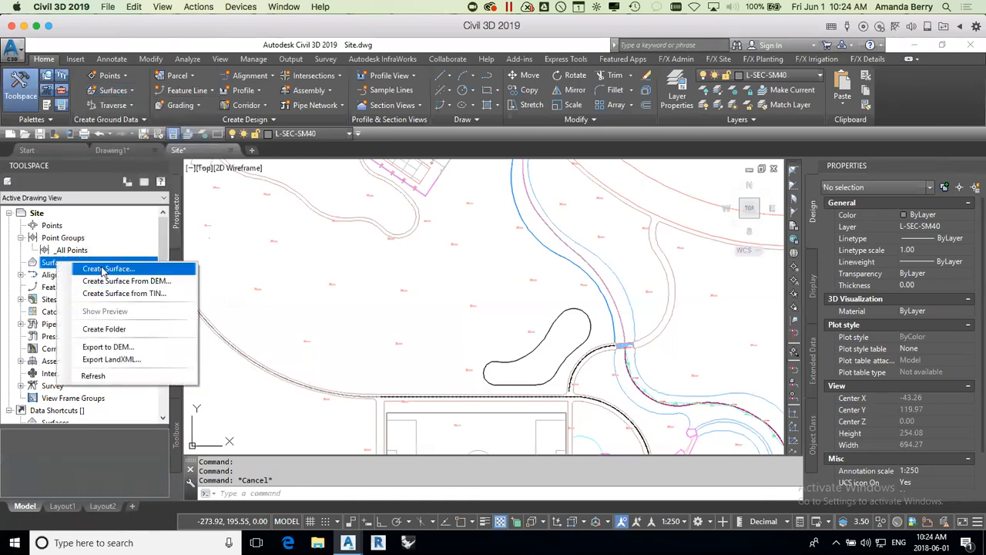
click(106, 269)
drag(700, 339, 377, 188)
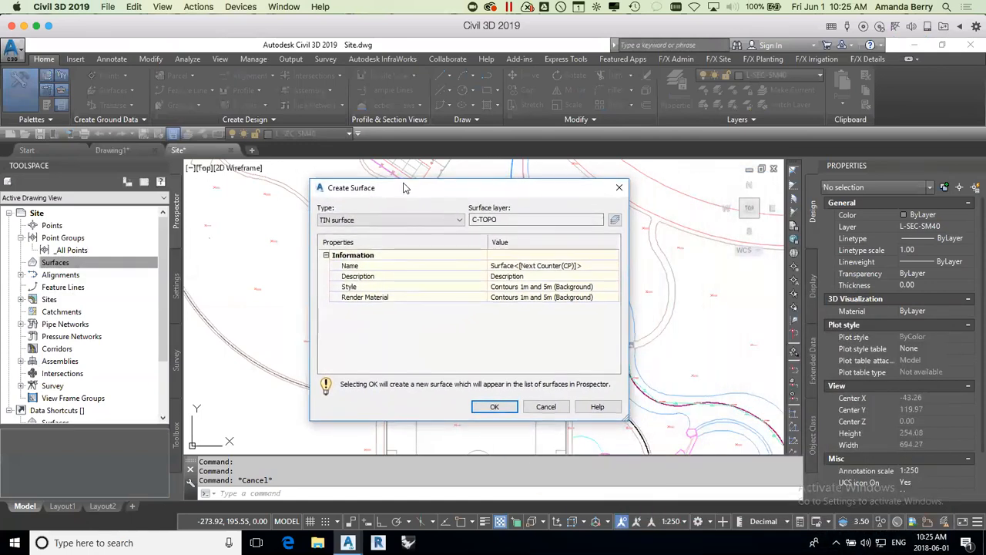
click(601, 267)
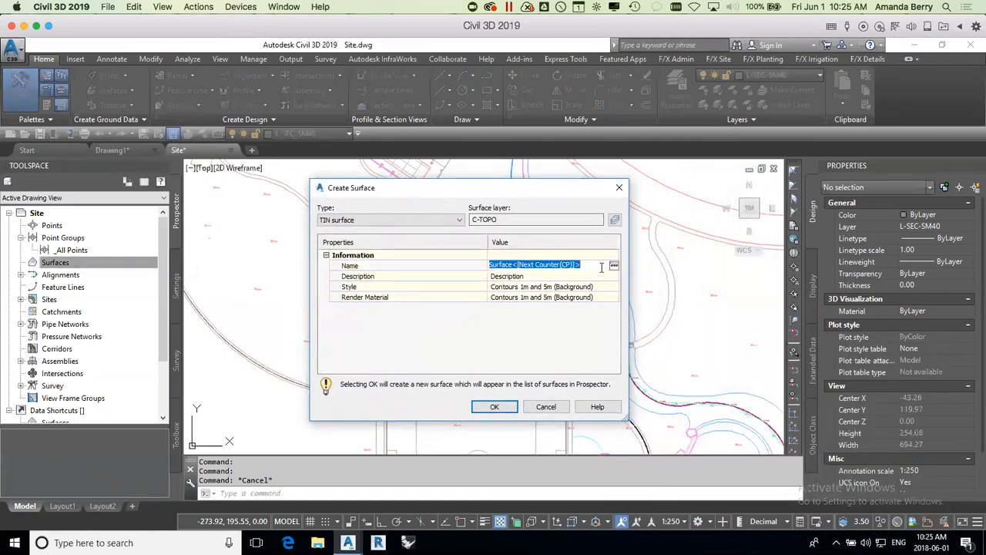
text(Existing)
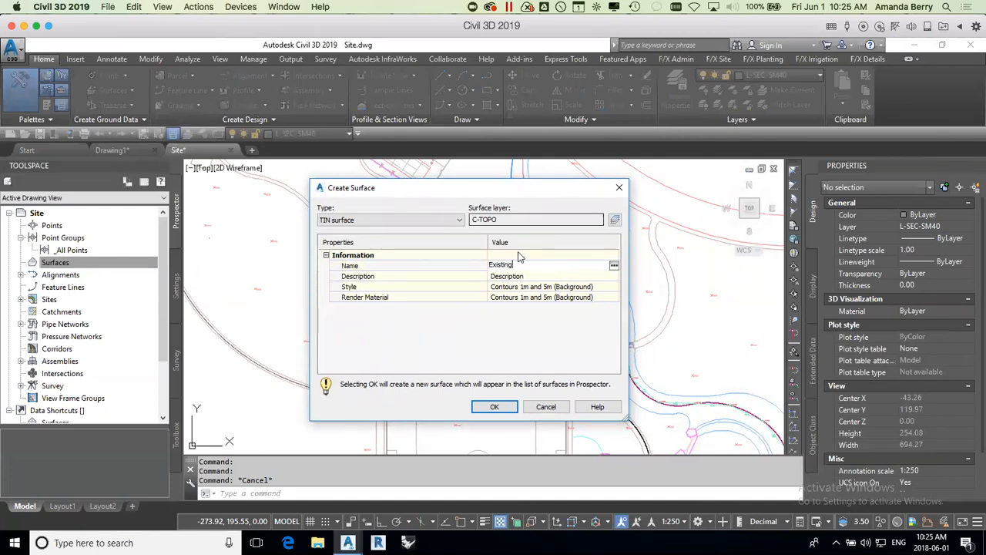
key(Return)
click(532, 276)
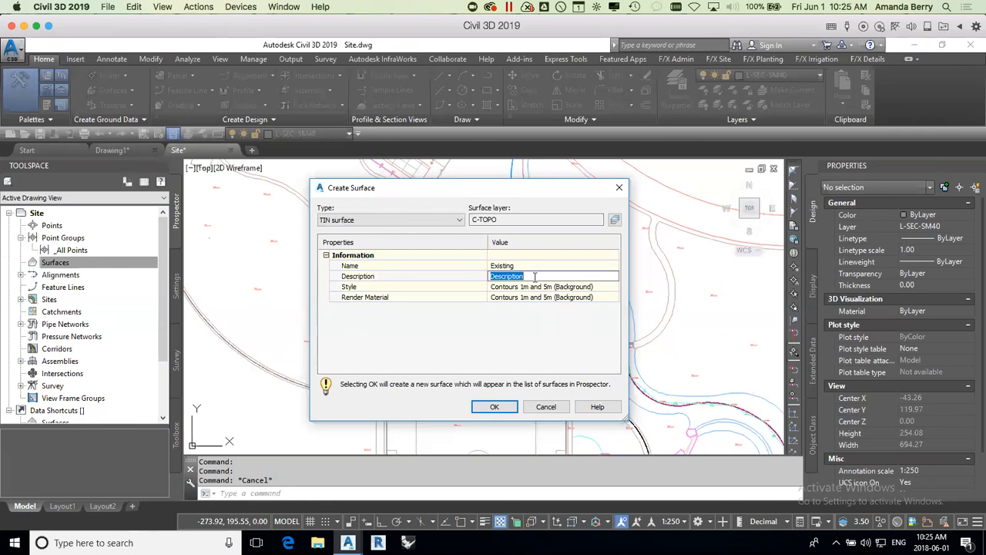
text(Su)
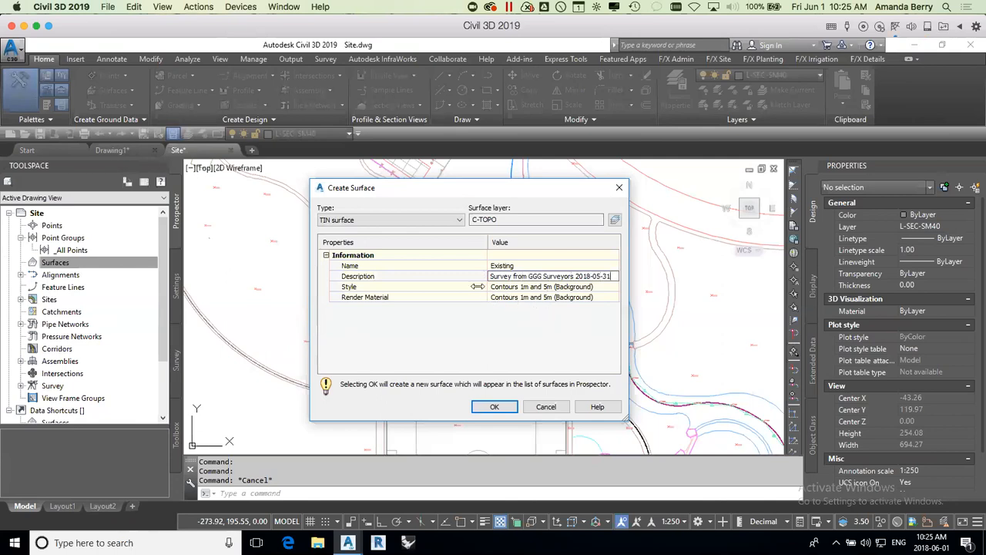
Step: Assign the Contours 0.2m and 1m (Existing) style to the Existing surface and create it
click(515, 286)
click(585, 286)
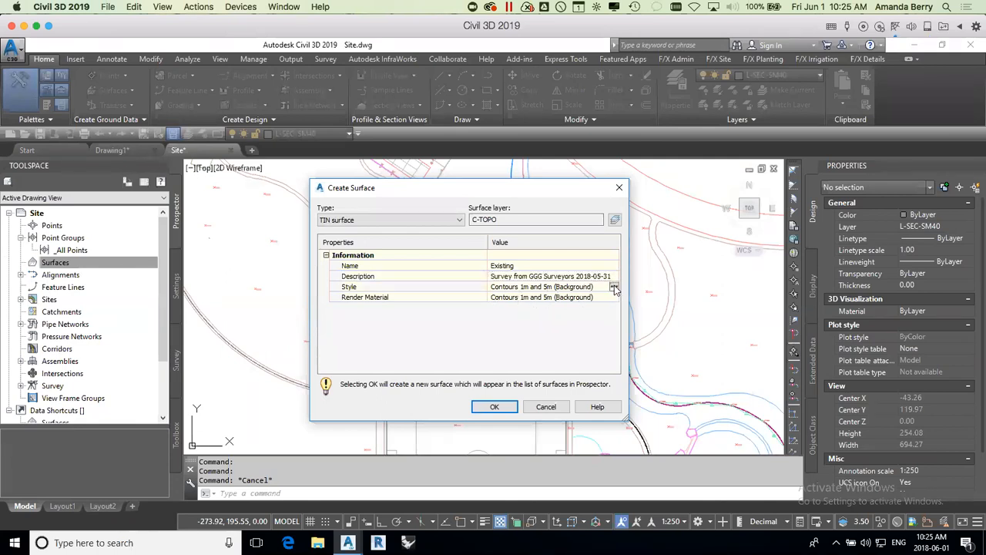
click(615, 289)
drag(784, 425, 647, 198)
click(672, 218)
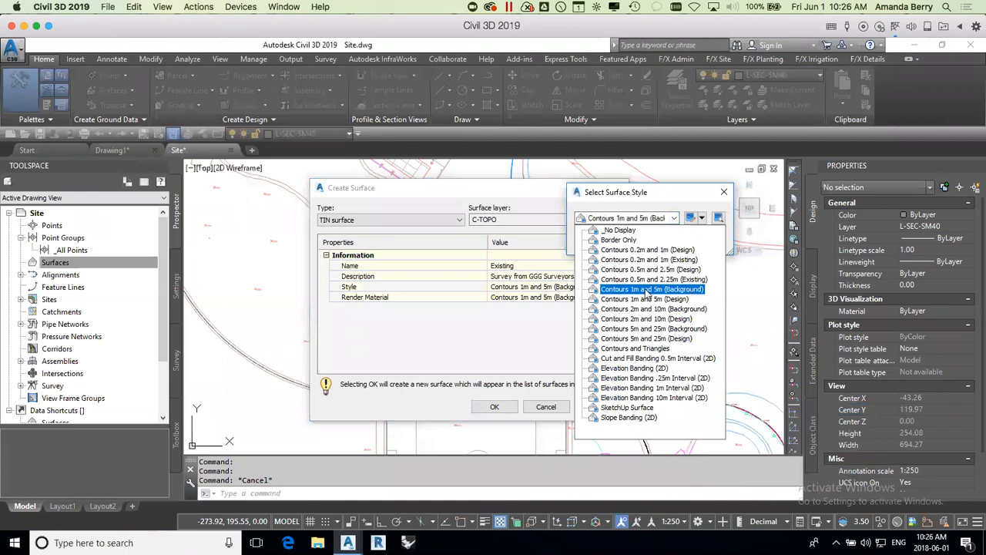
click(675, 260)
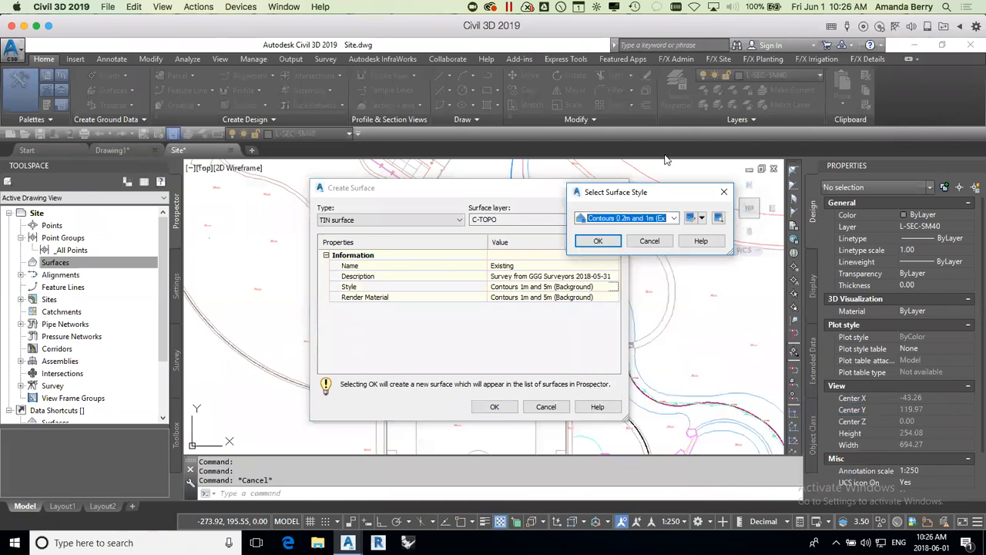
click(599, 240)
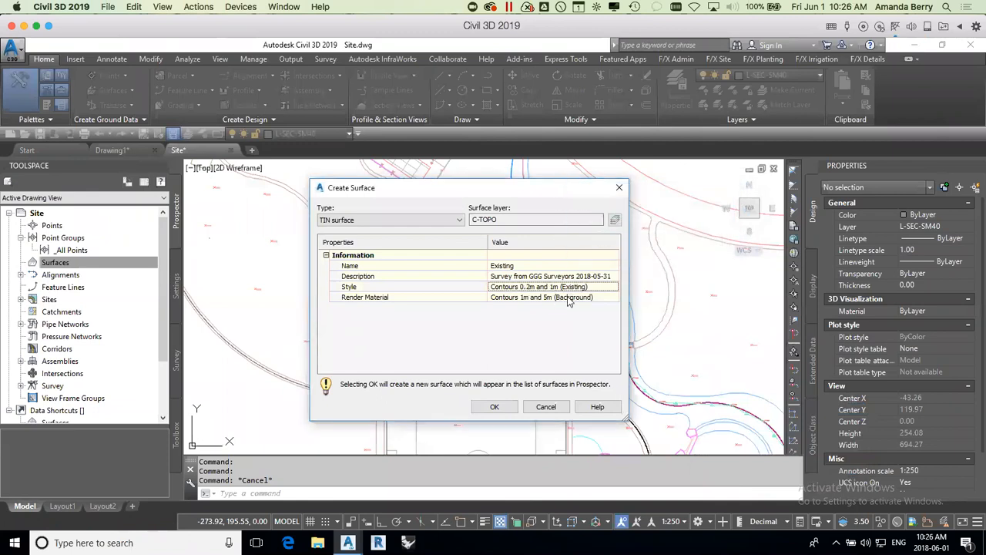
click(495, 407)
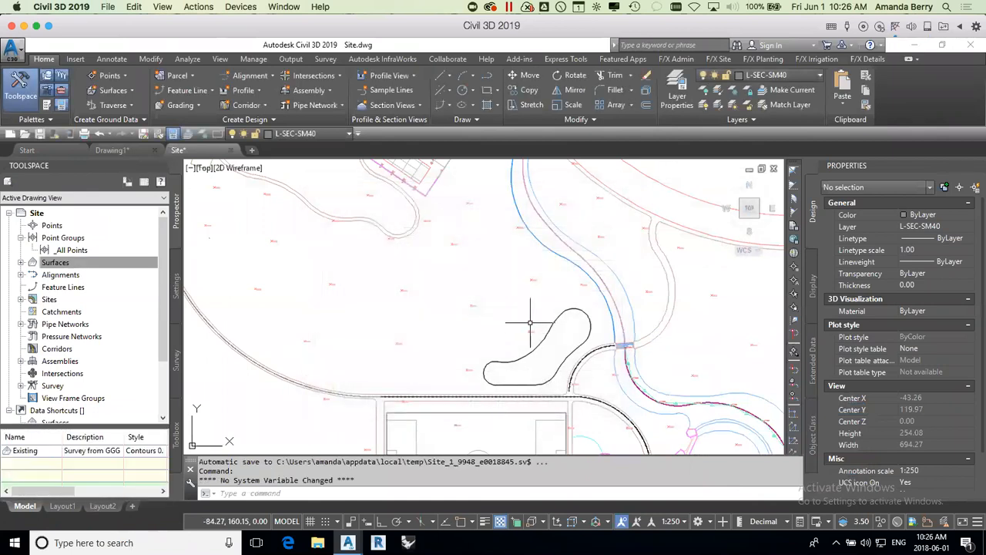
Step: Expand the new Existing surface in the drawing's surface collection down to the data types under its Definition
scroll(531, 322, down, 3)
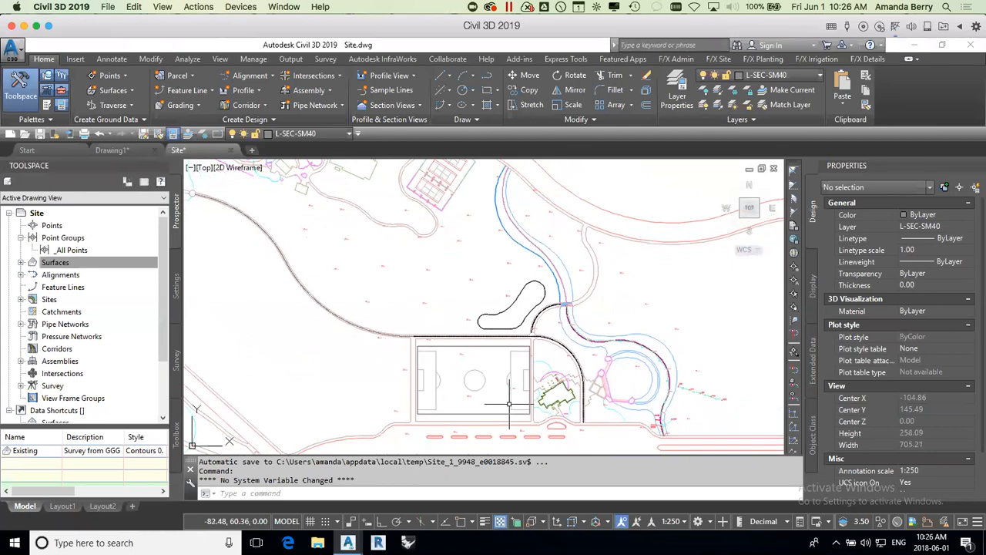
click(21, 263)
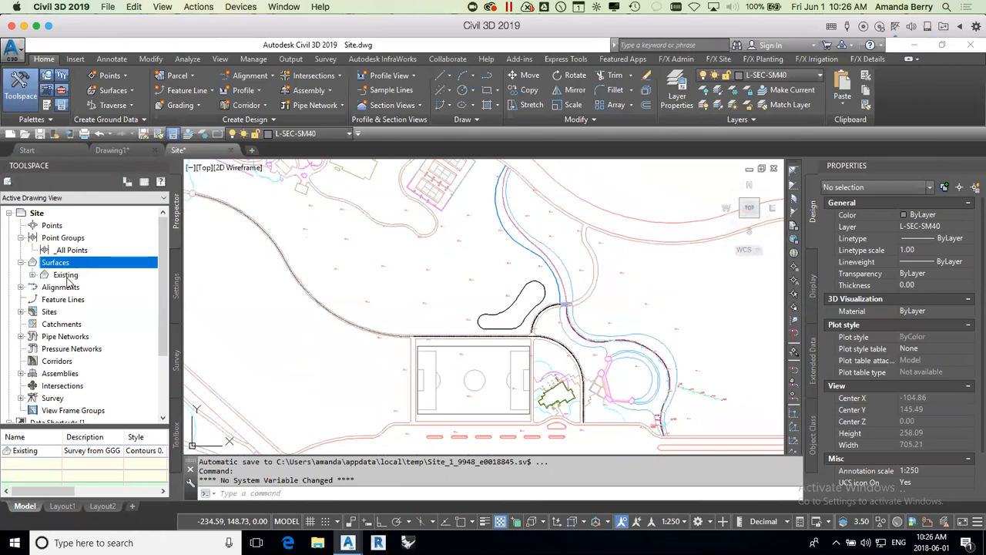
click(31, 276)
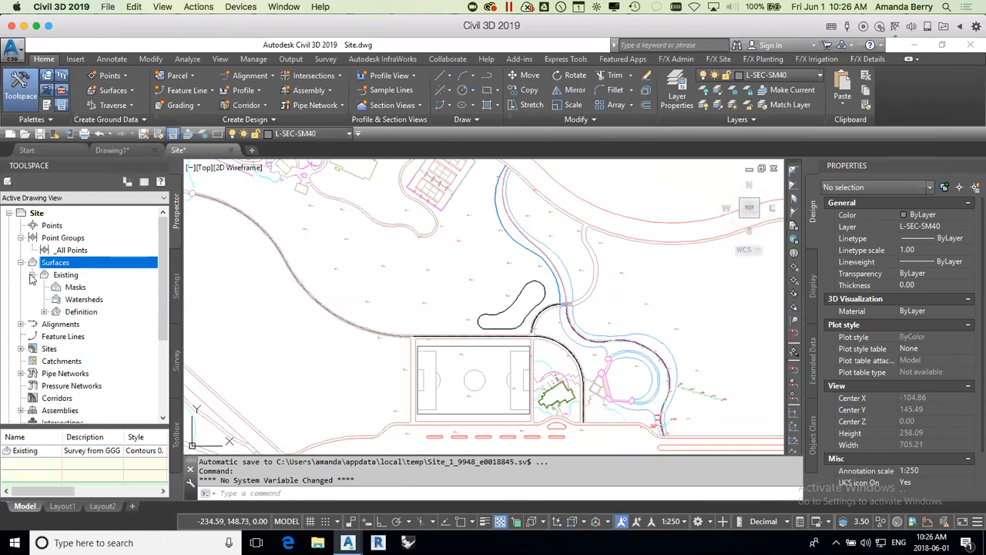
click(44, 311)
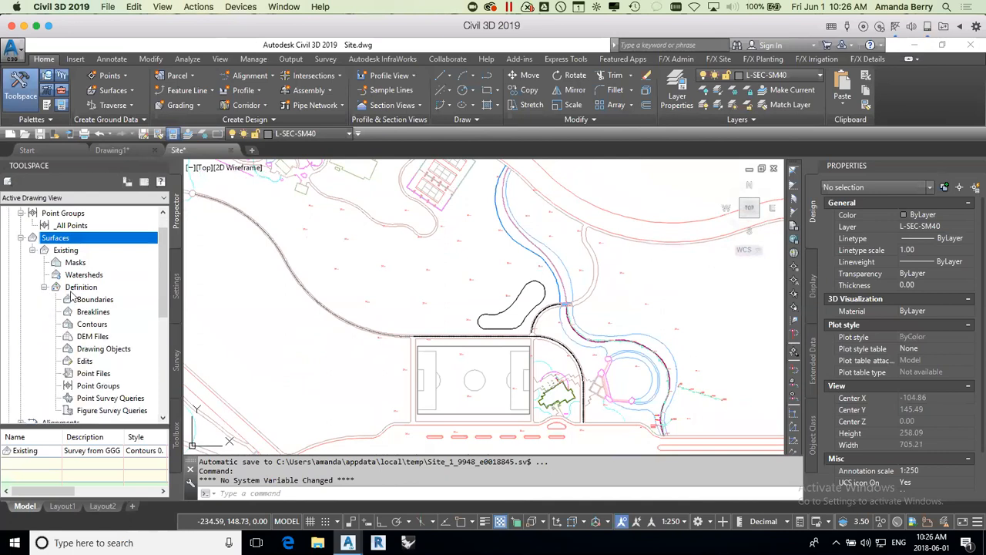
scroll(163, 273, down, 1)
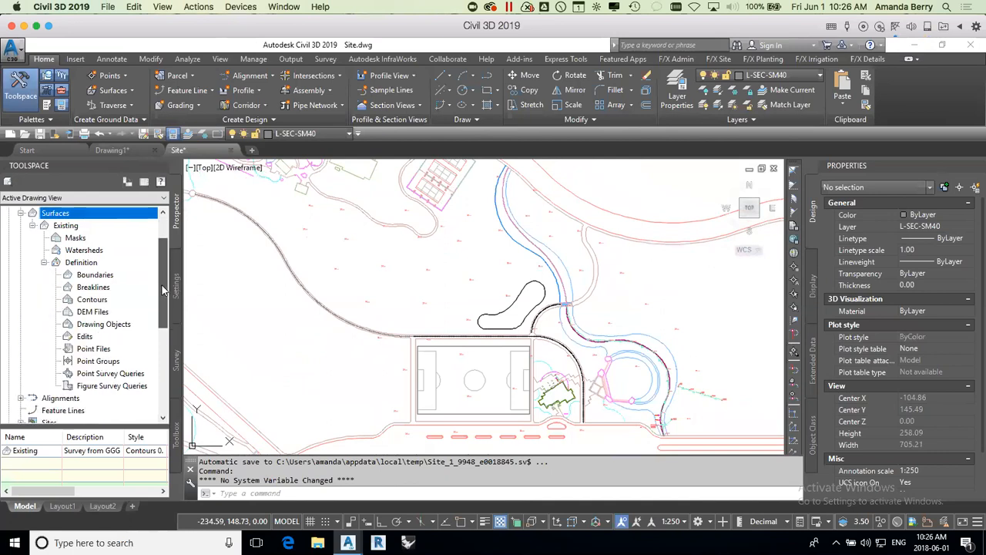
Step: Review the Existing surface's definition data types: Boundaries, Breaklines, Contours, Drawing Objects, Edits and Point Groups
click(101, 276)
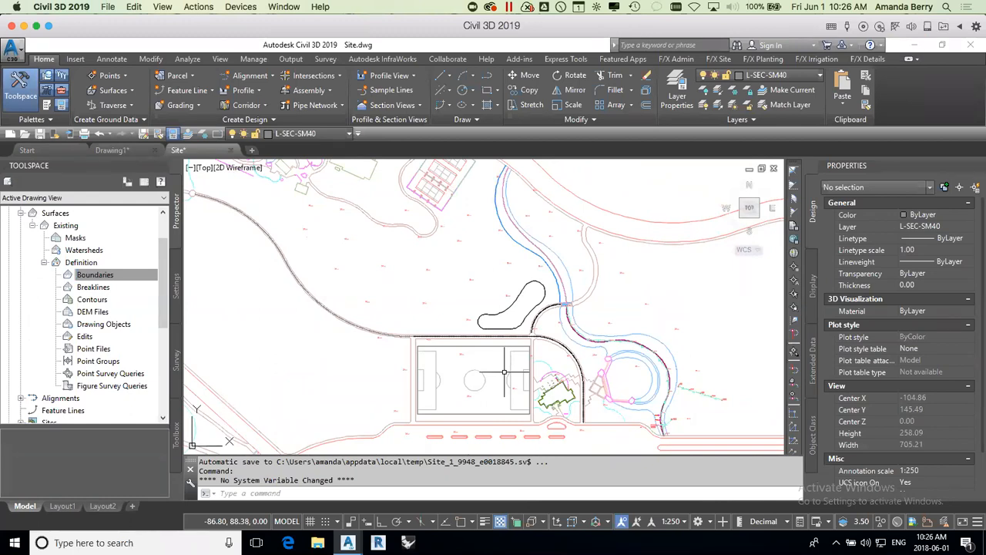
click(89, 289)
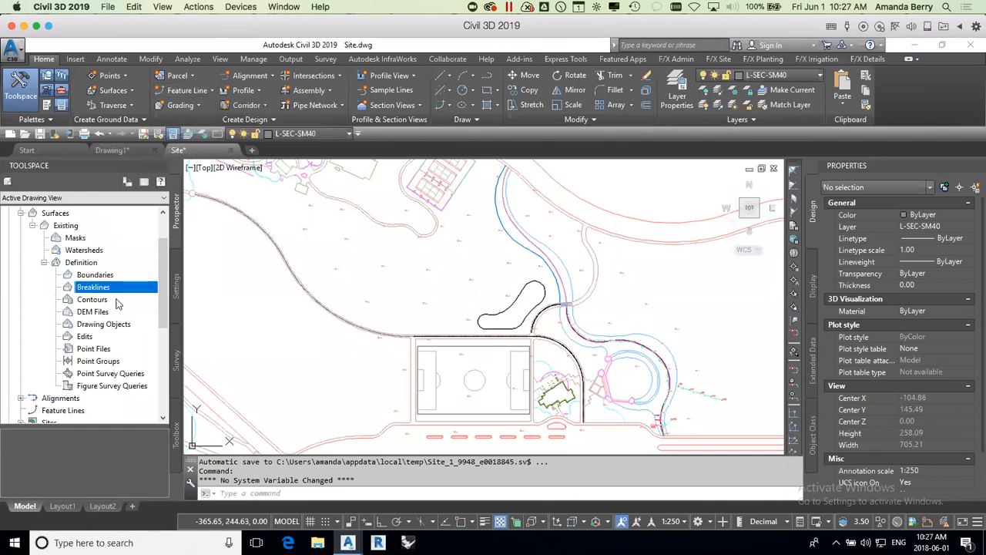
click(92, 300)
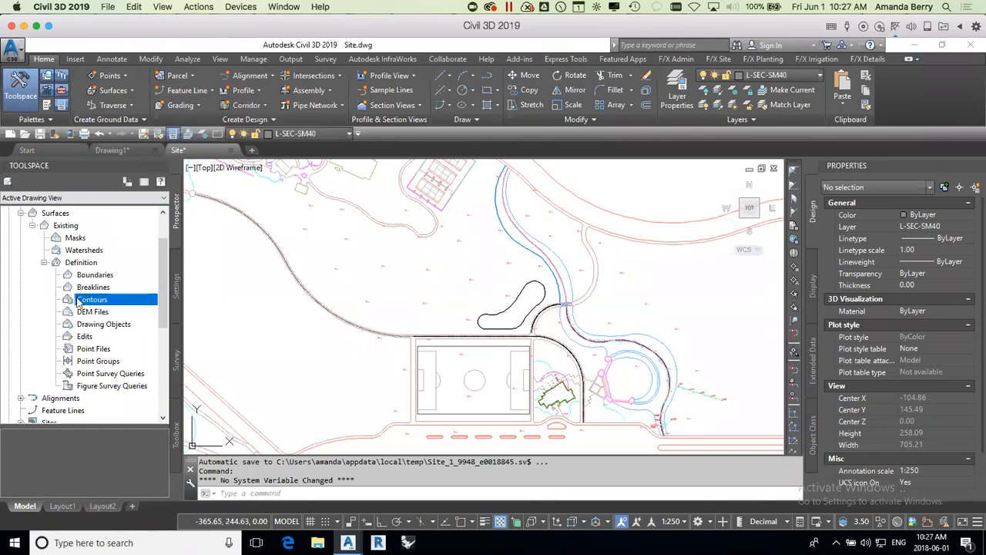
click(106, 325)
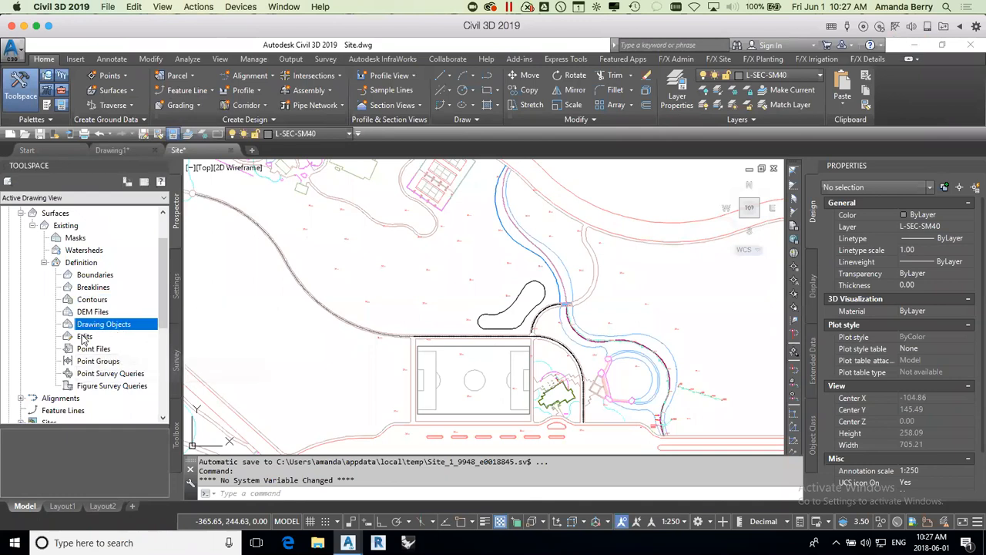
click(85, 338)
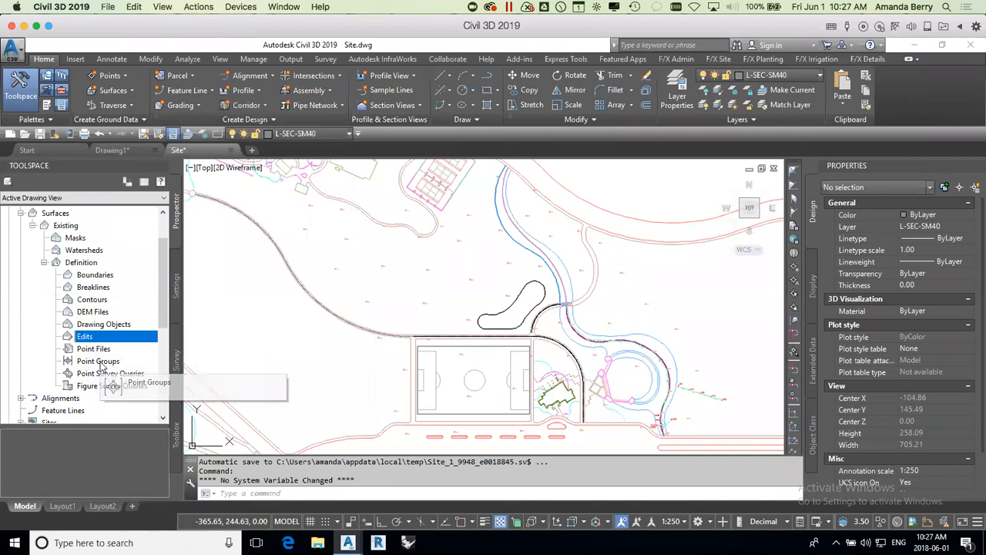
click(92, 362)
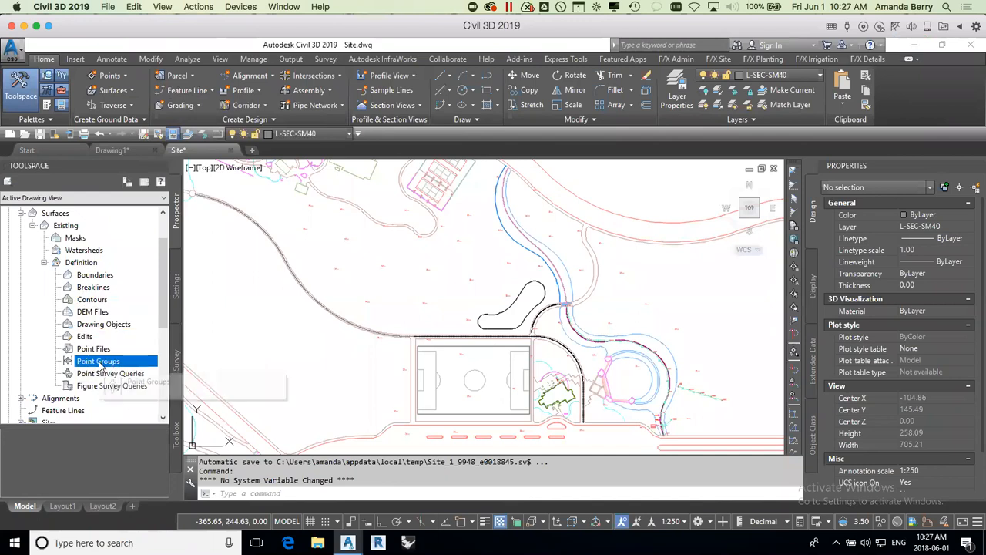
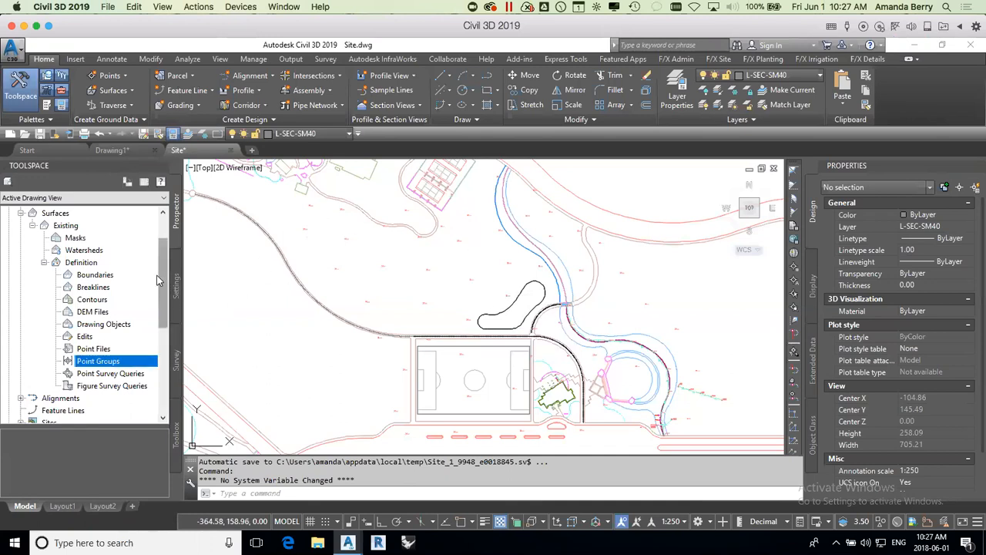
click(99, 329)
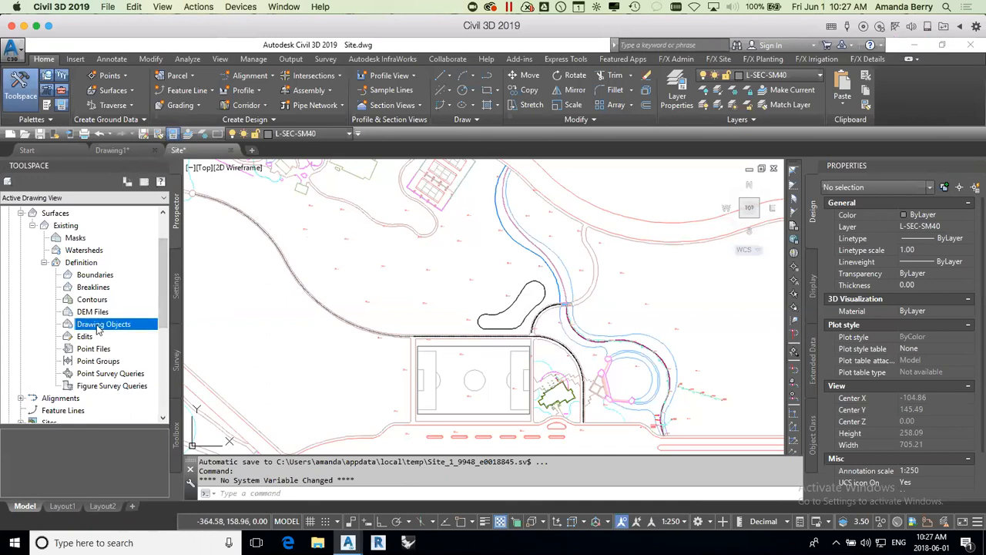
right_click(105, 330)
click(136, 334)
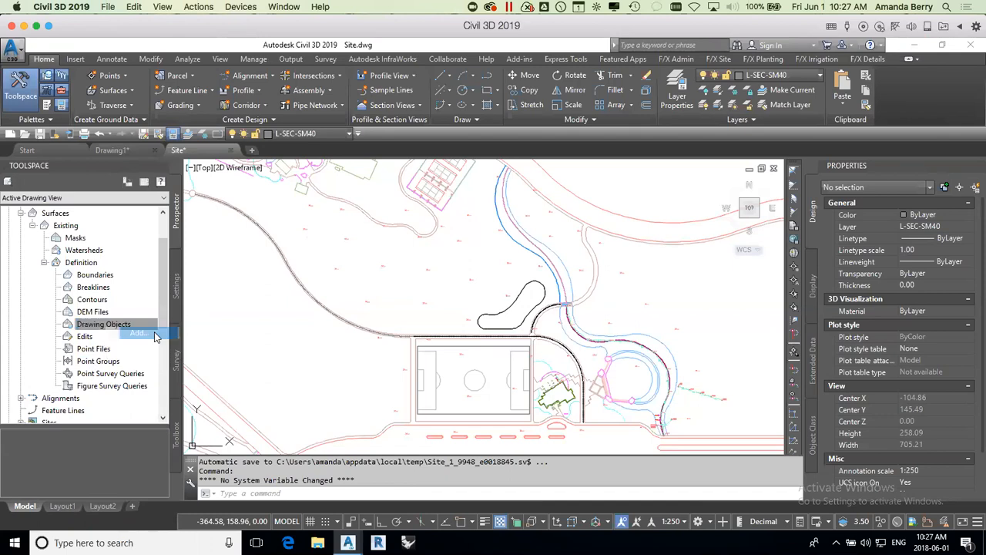
mouse_move(809, 399)
mouse_down()
mouse_move(601, 188)
mouse_move(598, 201)
mouse_up()
click(573, 297)
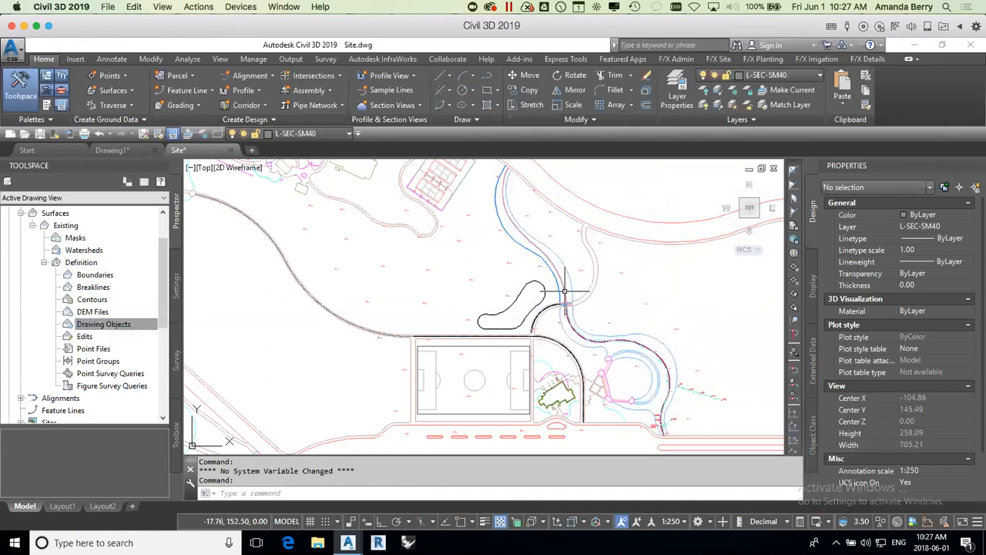
Step: Open the base-metric external reference for in-place editing with all nested objects selected automatically
click(529, 275)
right_click(528, 275)
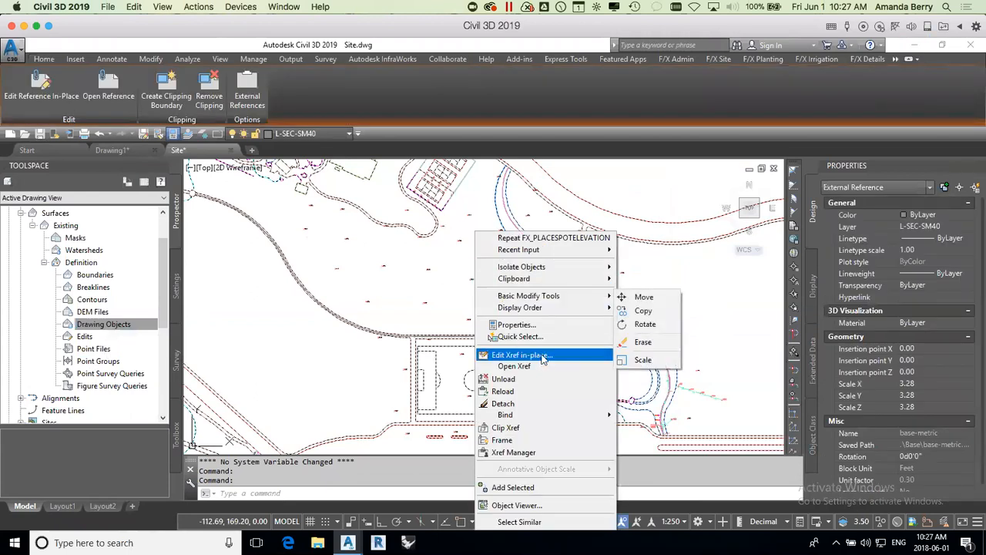
click(523, 355)
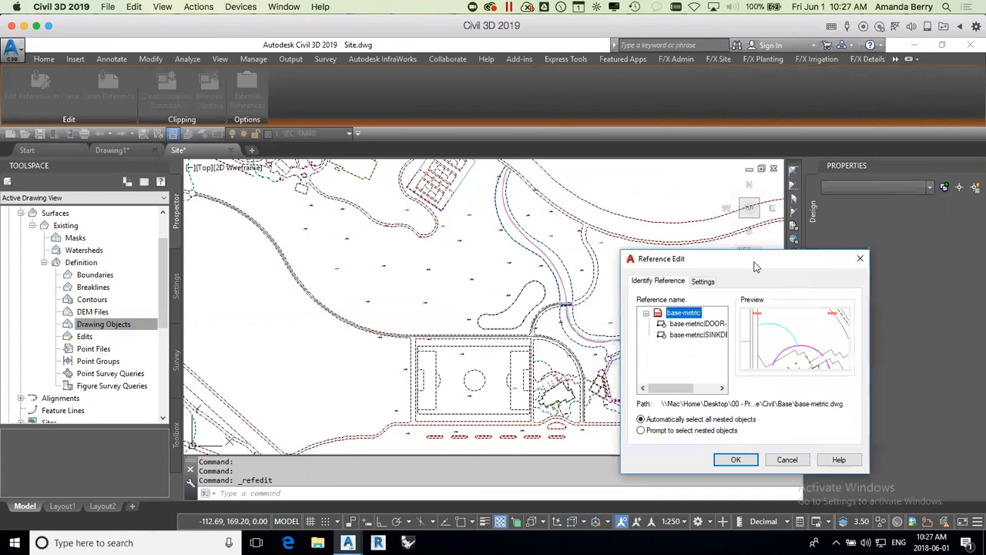
click(671, 377)
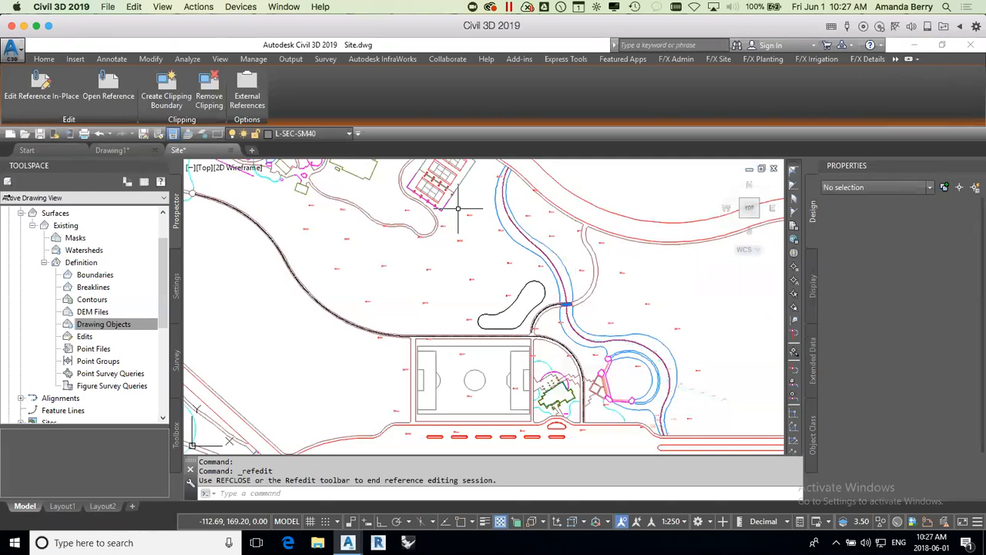
Step: Check which object types can be used to add points from drawing objects to the Existing surface, and close without adding any
right_click(108, 326)
click(139, 329)
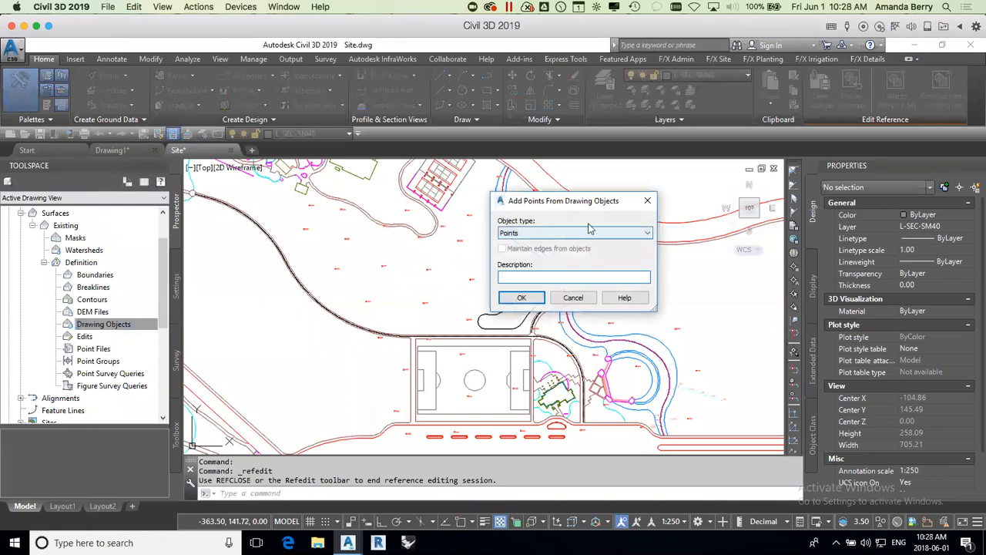
drag(607, 204, 667, 193)
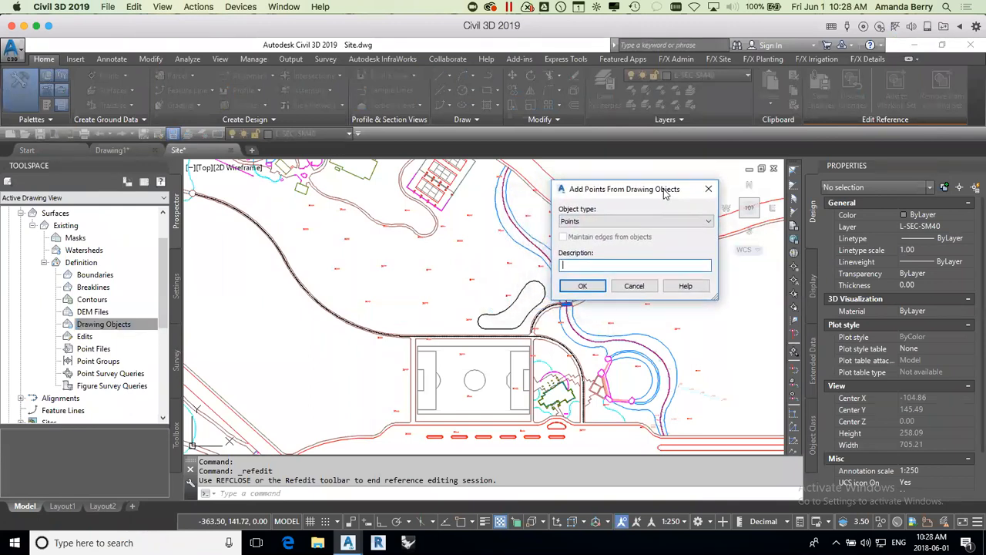
click(613, 222)
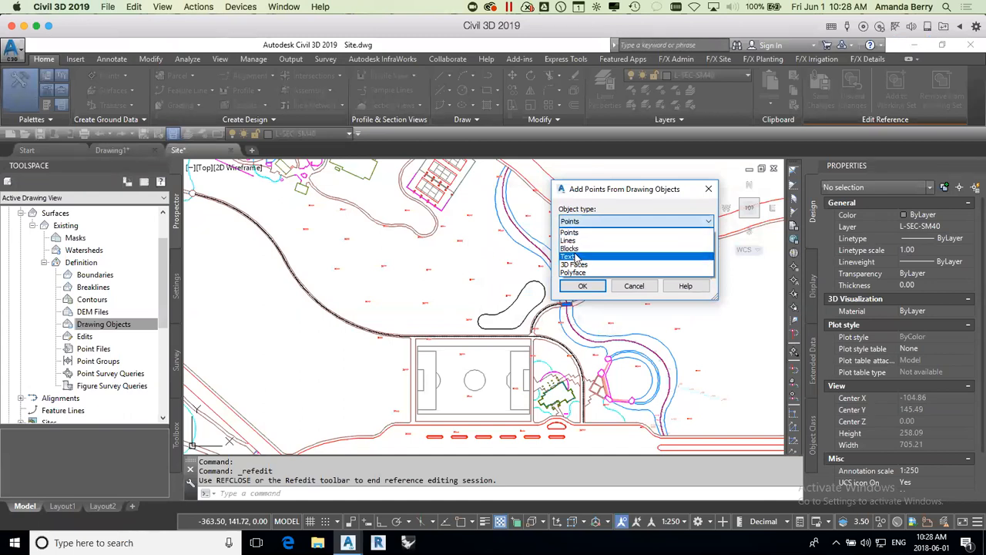
click(645, 289)
click(635, 286)
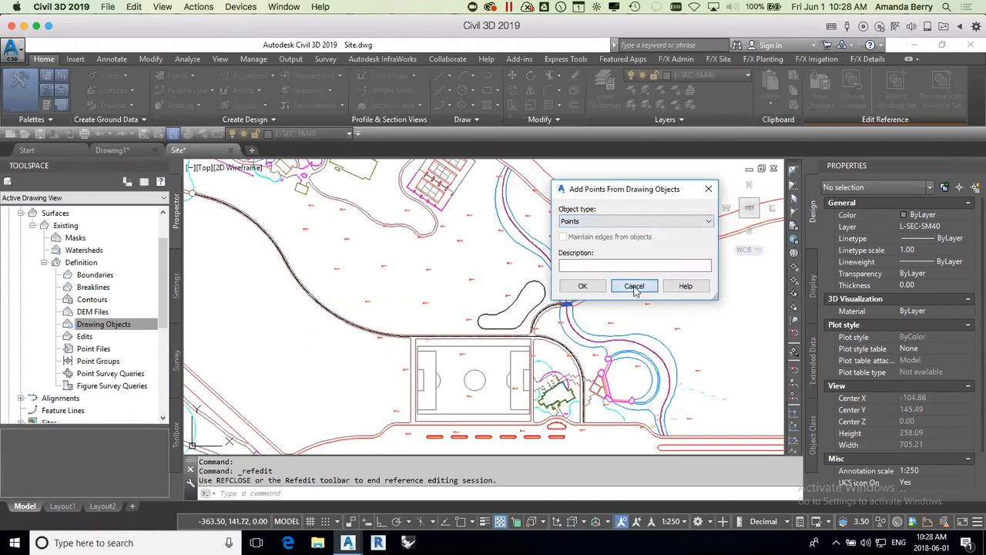
Step: Inspect the properties of a spot elevation's text and its X marker block, checking each object's Z position
scroll(472, 279, up, 4)
scroll(473, 280, up, 2)
click(440, 268)
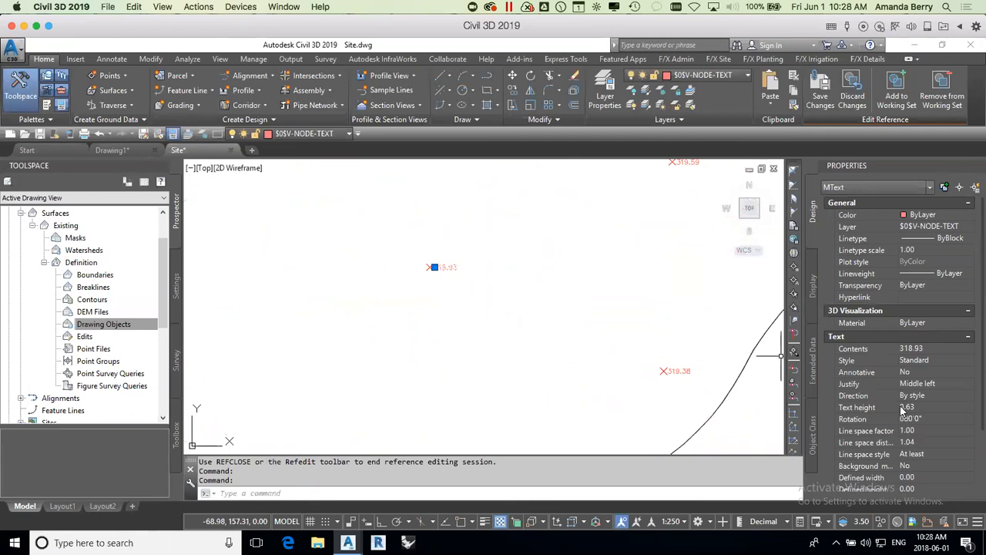
scroll(897, 418, down, 2)
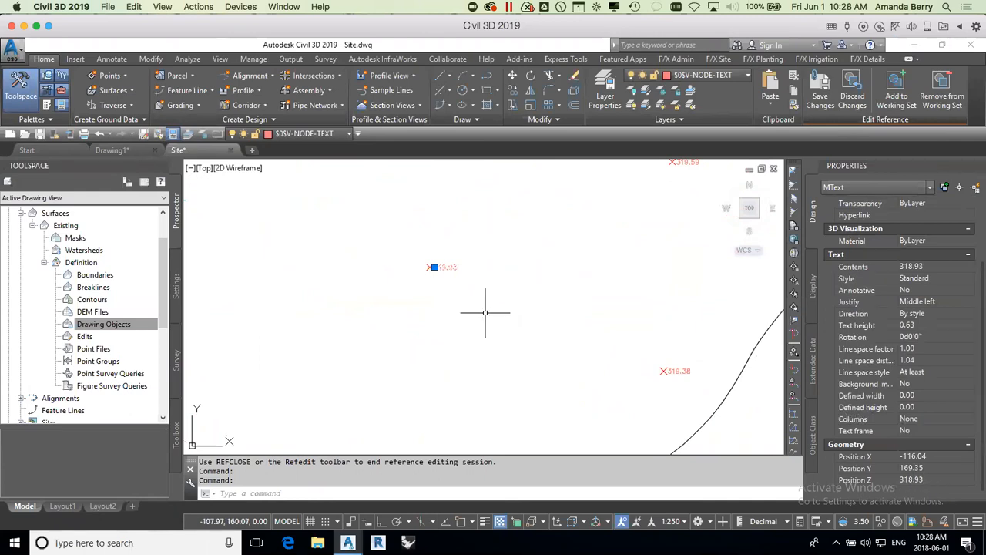
key(Escape)
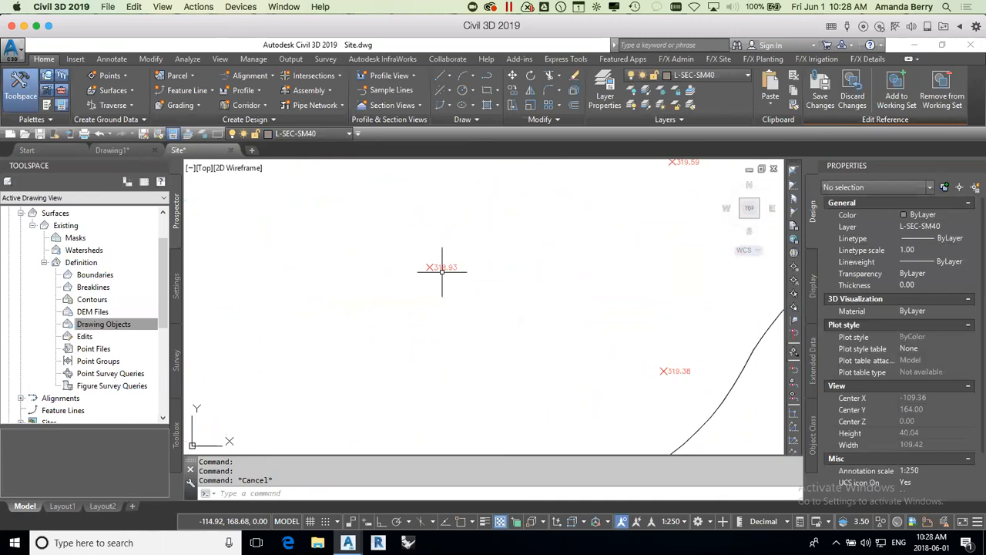
click(431, 268)
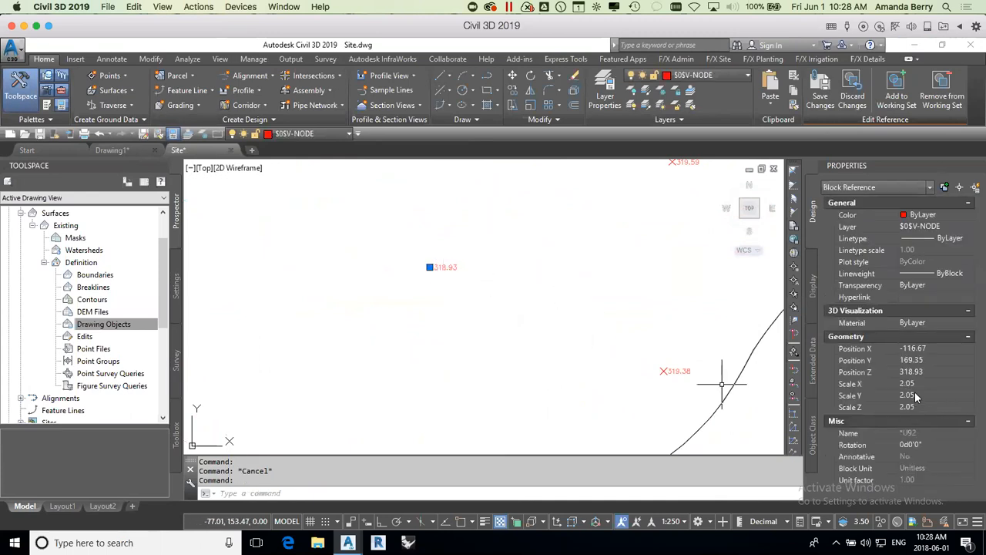
key(Escape)
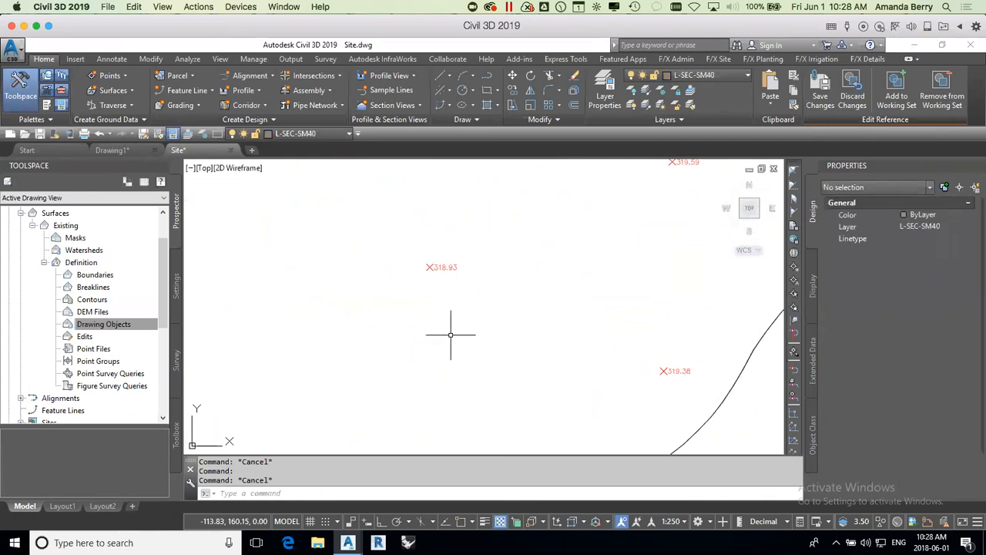
Step: Add points to the Existing surface from Text drawing objects, selecting the spot elevations around the sports field and winding paths
click(97, 327)
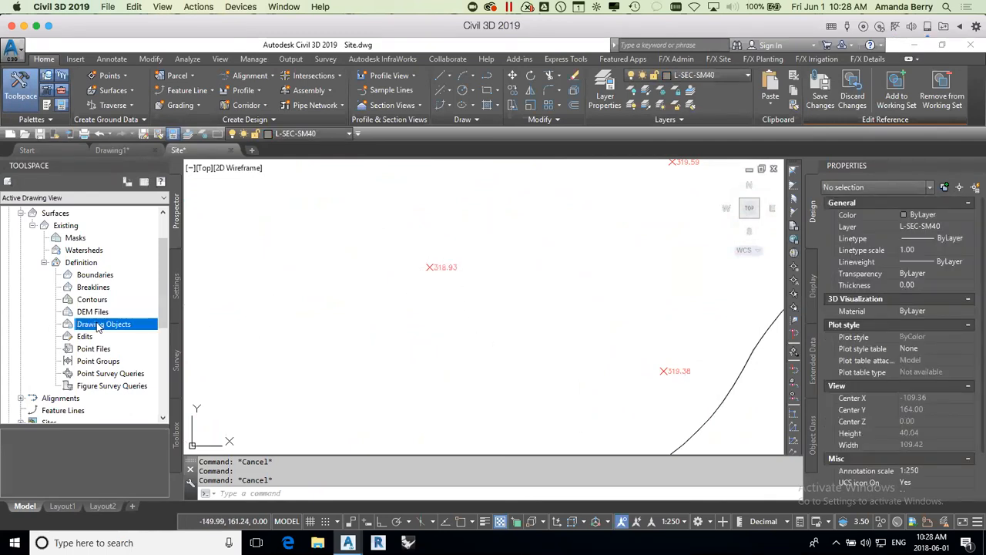
right_click(97, 327)
click(124, 331)
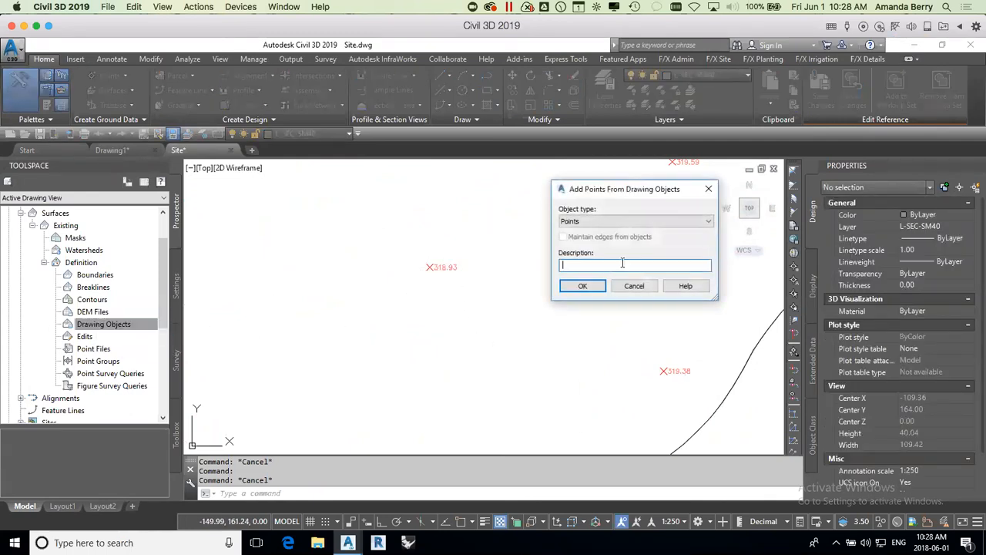
click(640, 221)
click(593, 245)
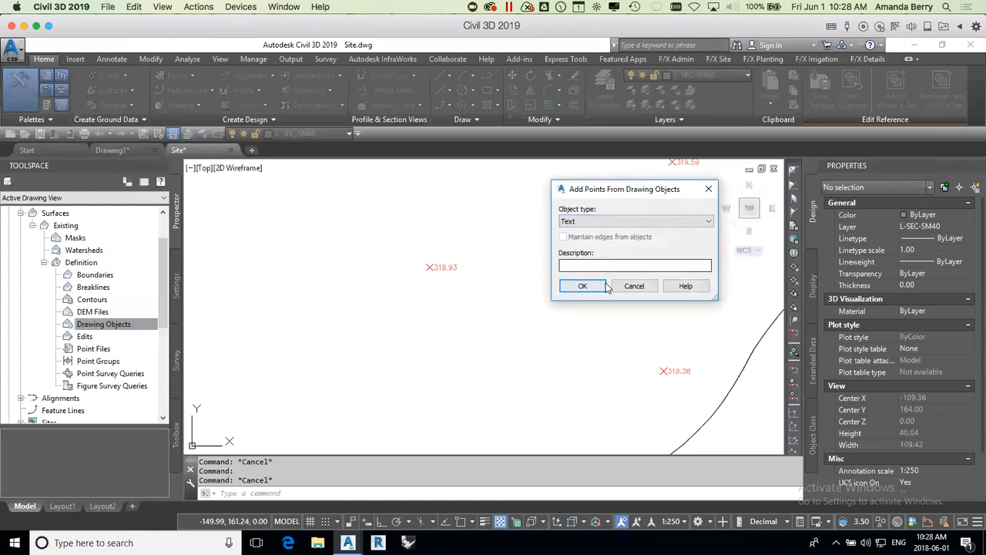
click(590, 286)
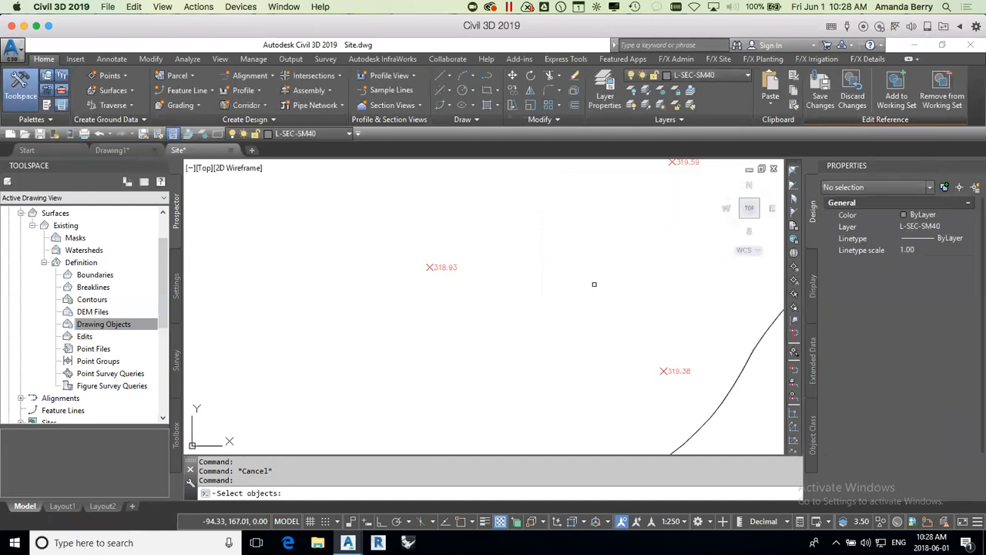
scroll(556, 290, down, 10)
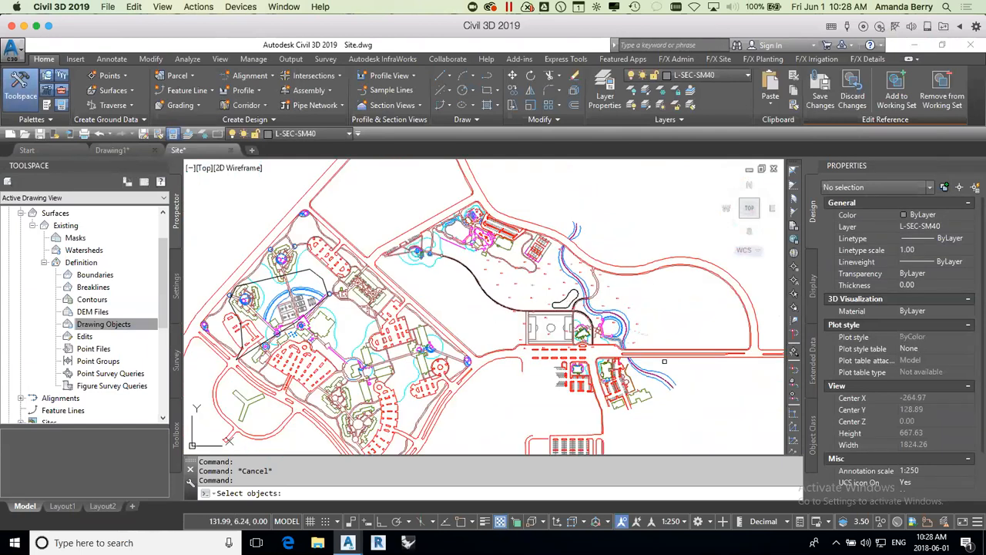
click(693, 373)
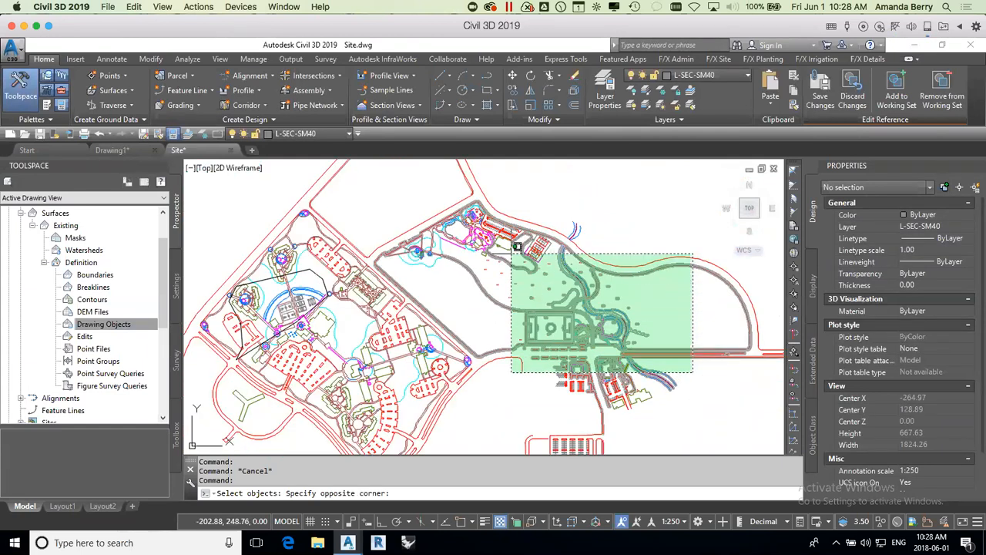
click(453, 192)
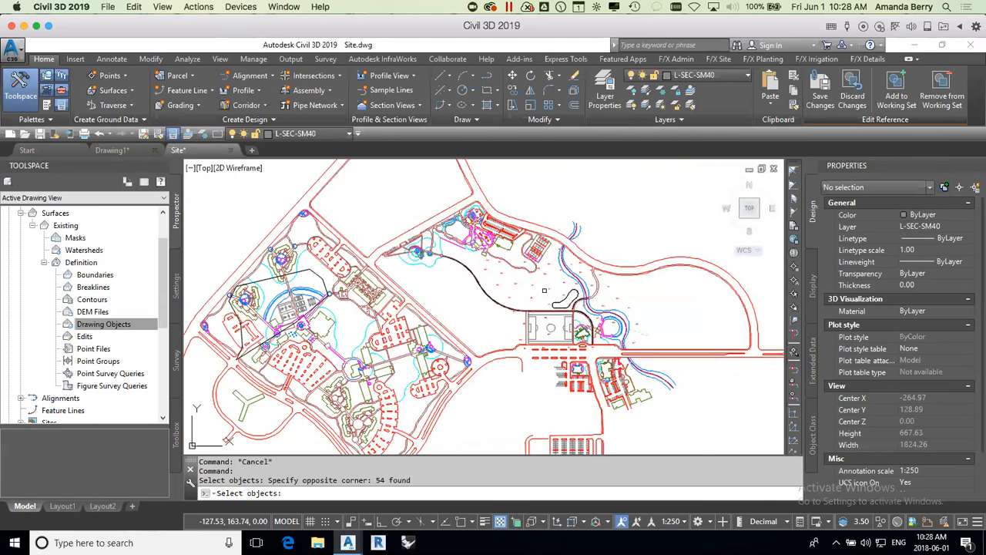
scroll(552, 288, up, 3)
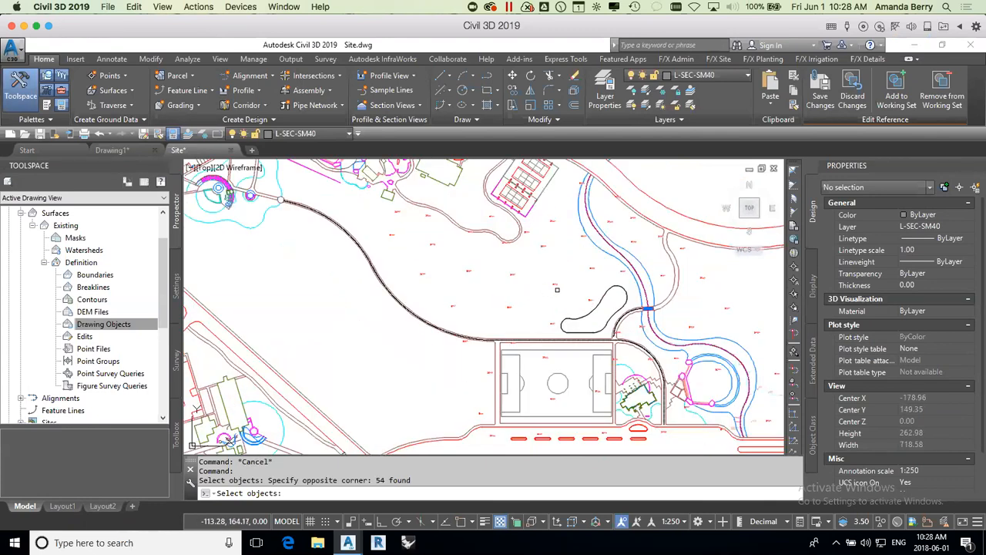
key(Return)
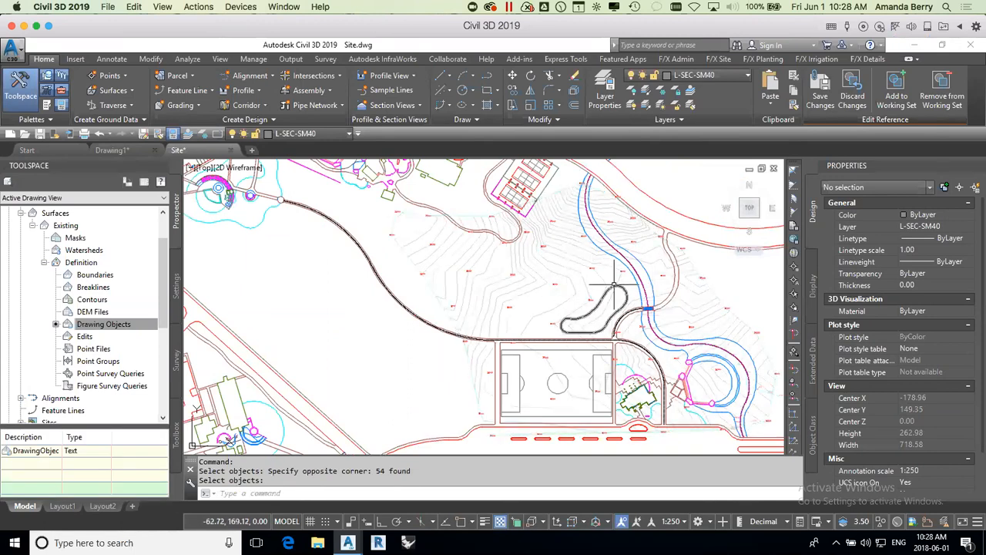
Step: End the in-place reference edit, discarding its changes, and inspect the Existing surface's contours and properties
click(855, 91)
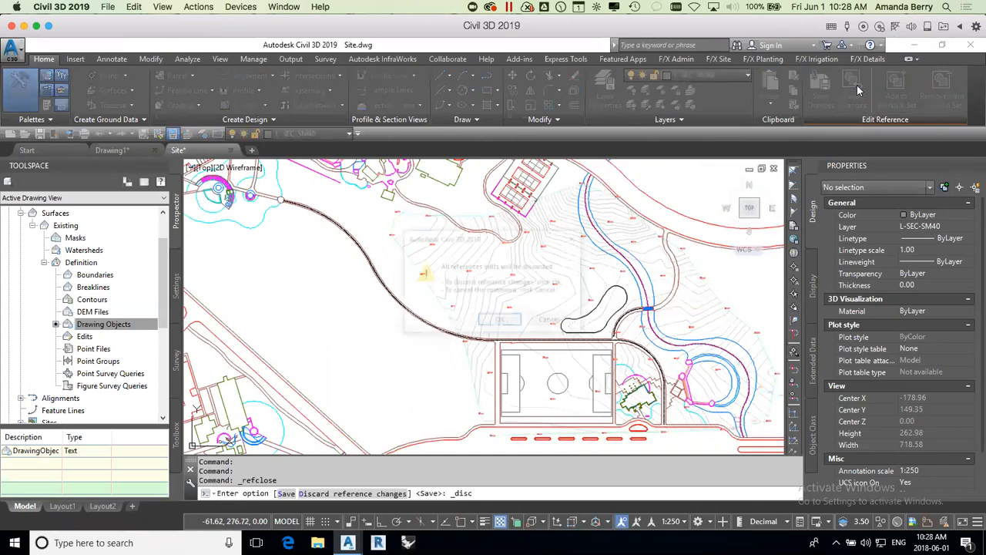
click(501, 322)
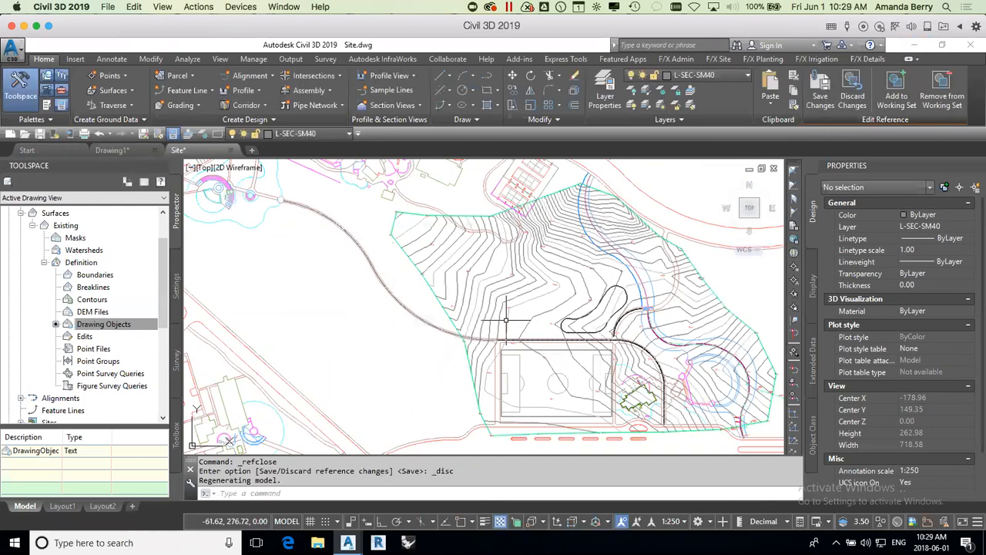
click(562, 272)
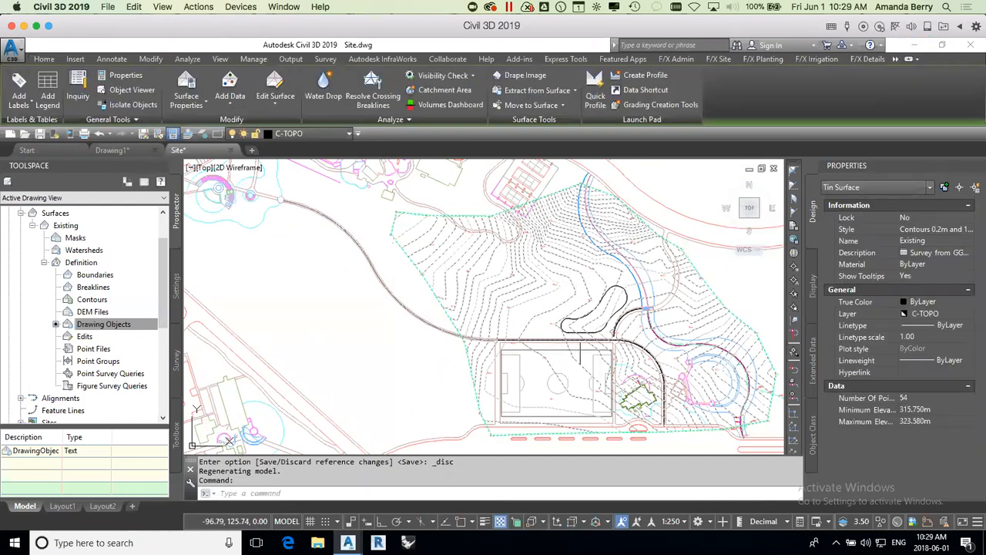
scroll(725, 301, up, 3)
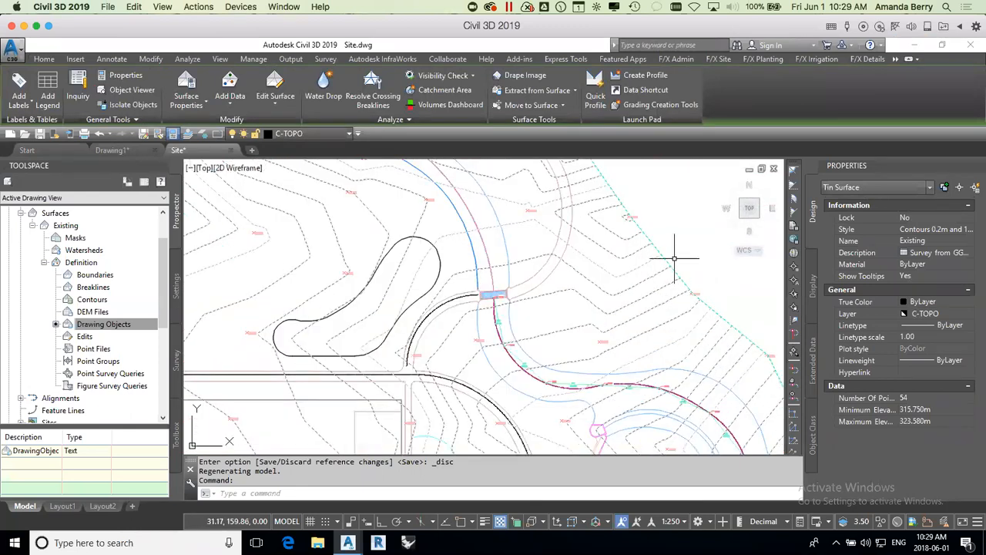
scroll(683, 313, down, 2)
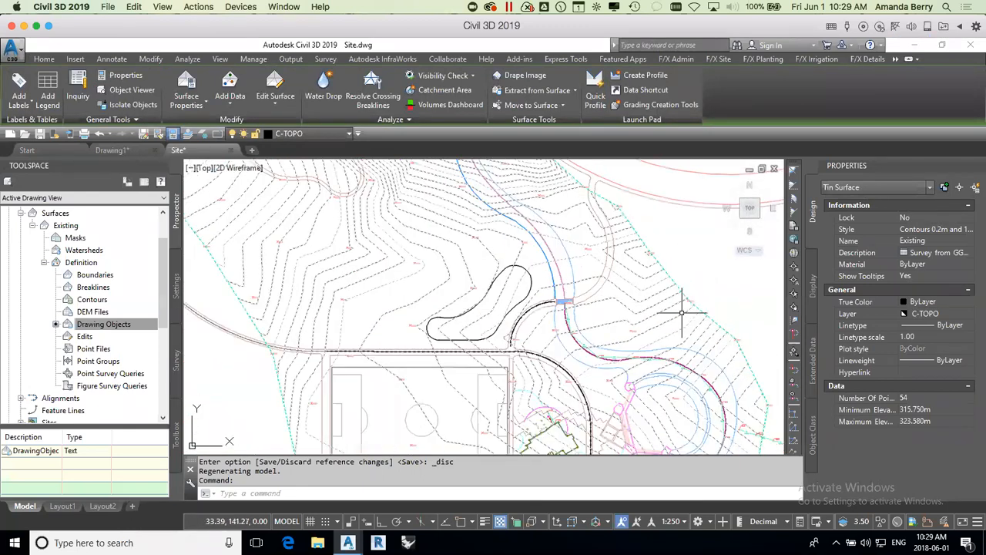
key(Escape)
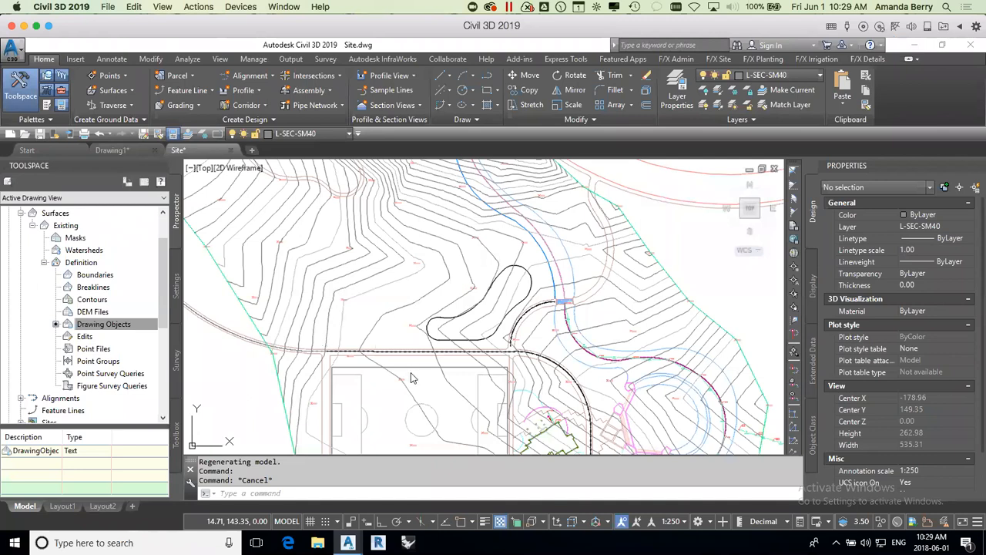
Step: Set the Existing surface's style to Contours and Triangles
scroll(535, 383, down, 2)
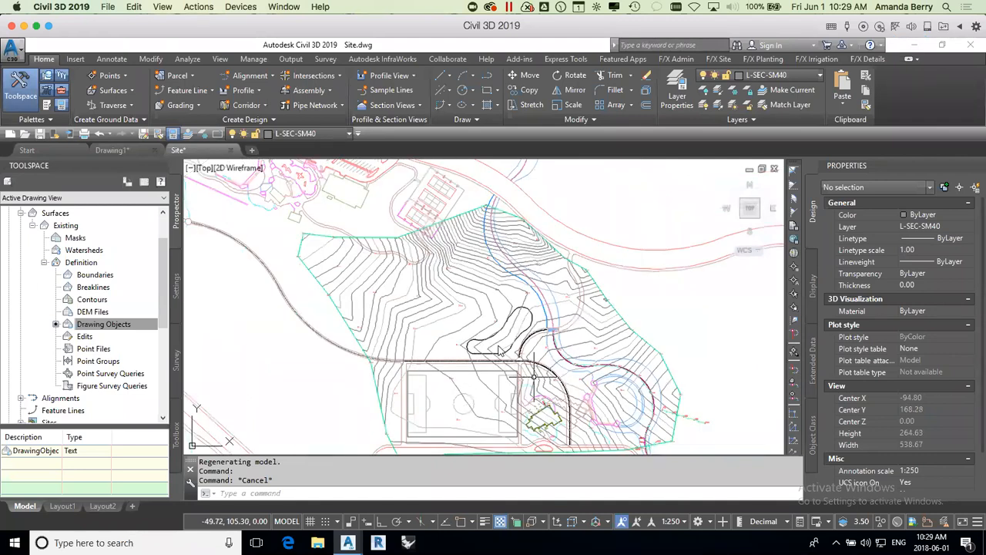
click(466, 319)
click(471, 305)
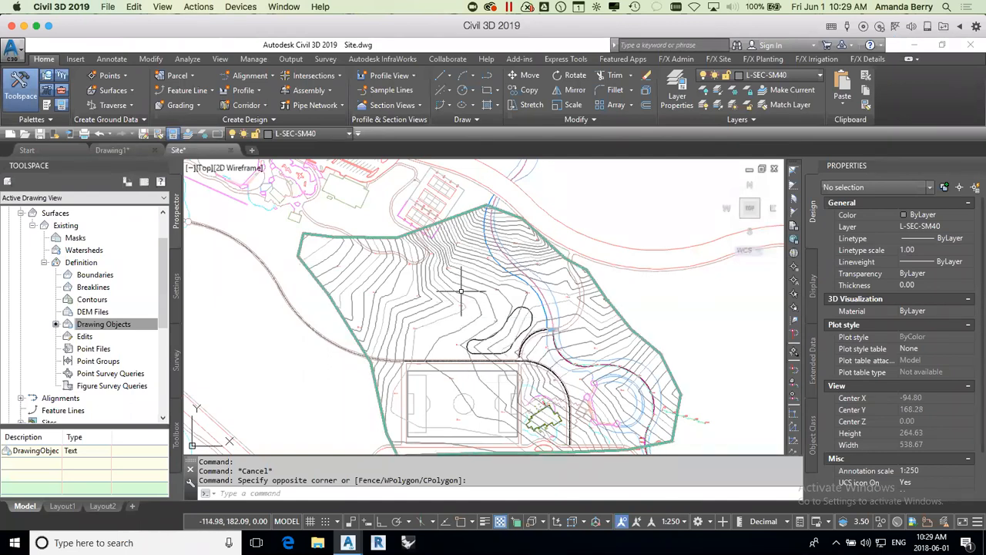
click(460, 291)
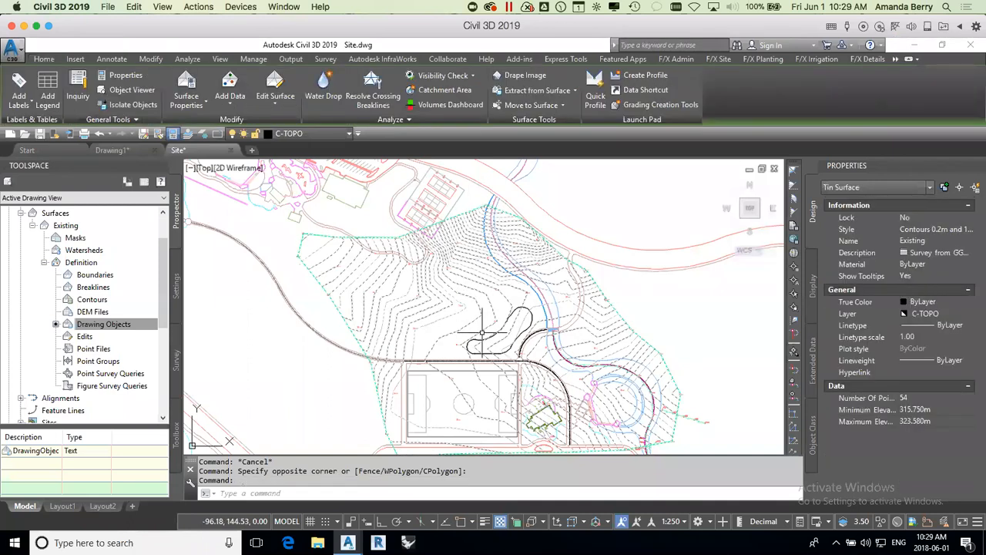
click(961, 231)
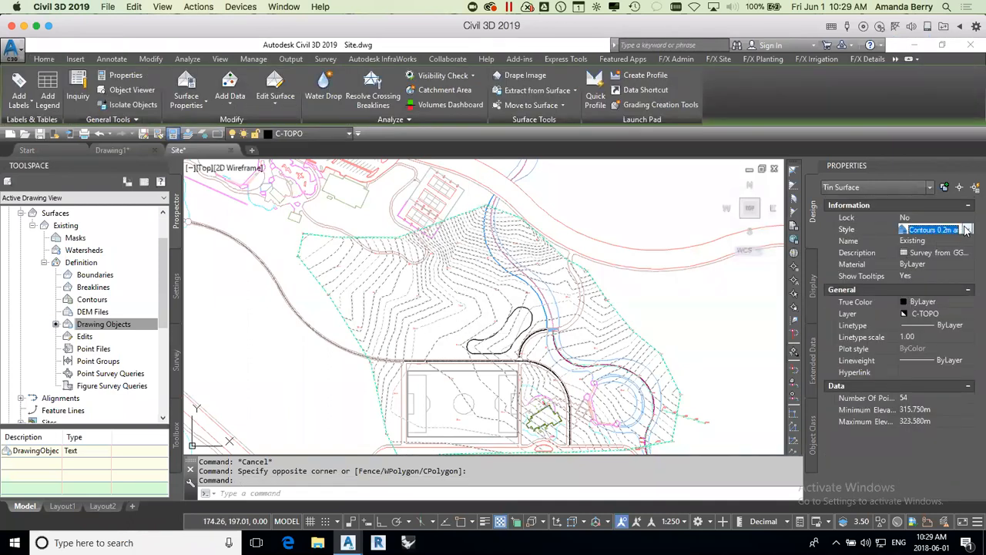
click(968, 231)
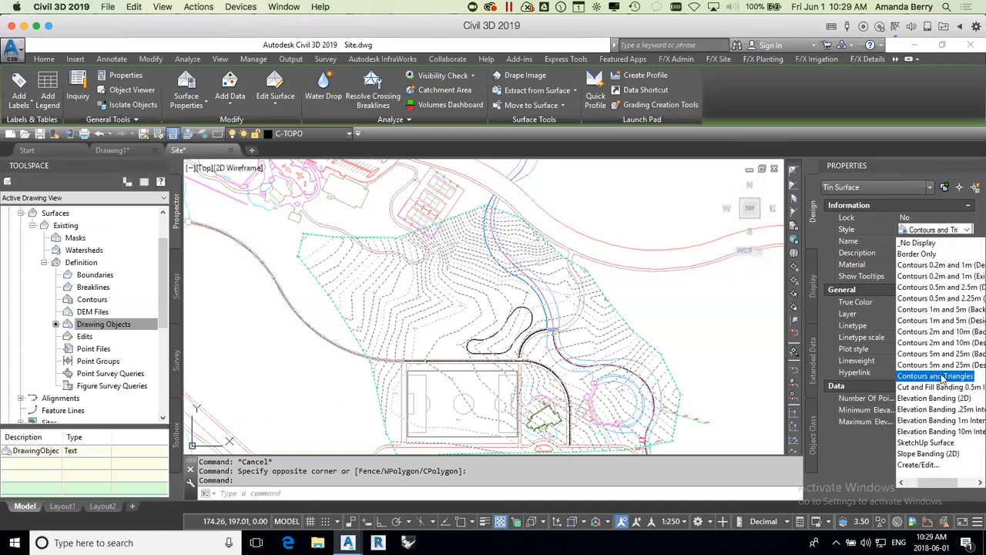
click(942, 377)
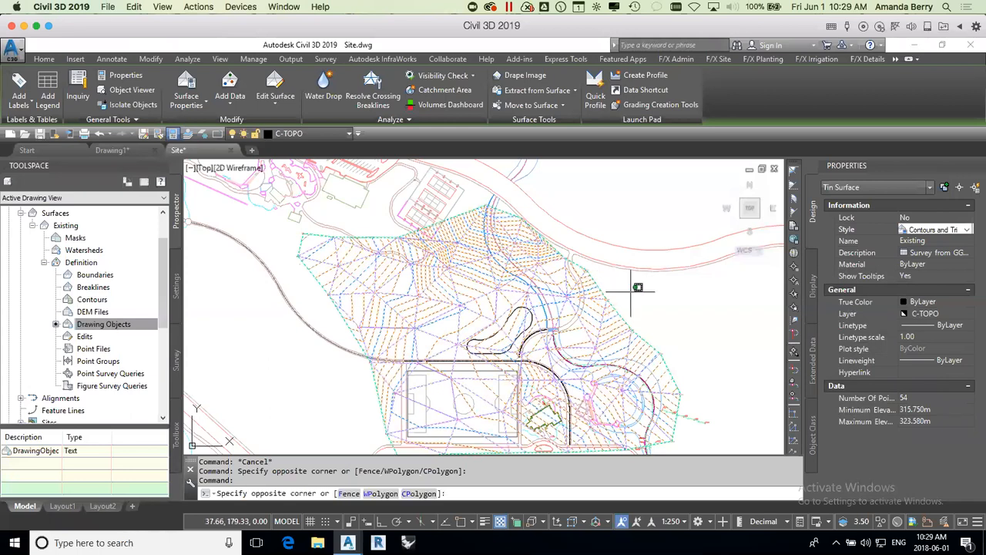
key(Escape)
Step: Use Swap Edge to swap two triangle edges of the Existing surface northwest of the sports field
scroll(461, 308, up, 2)
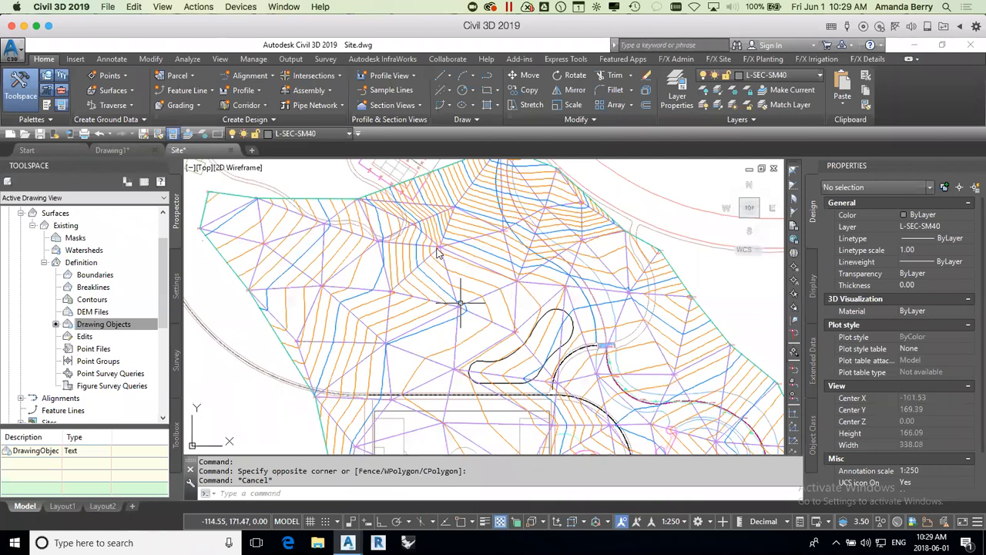
scroll(437, 253, up, 2)
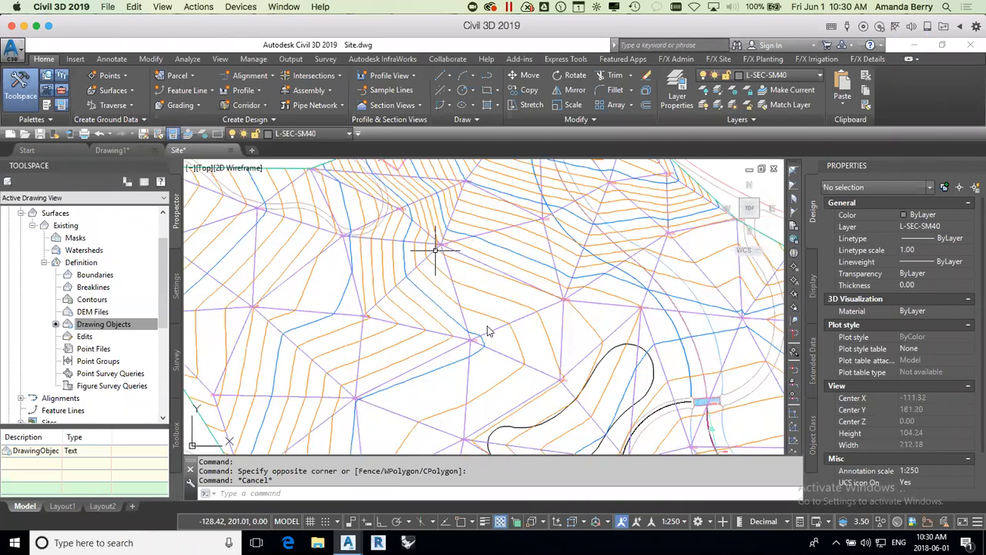
click(492, 302)
click(492, 302)
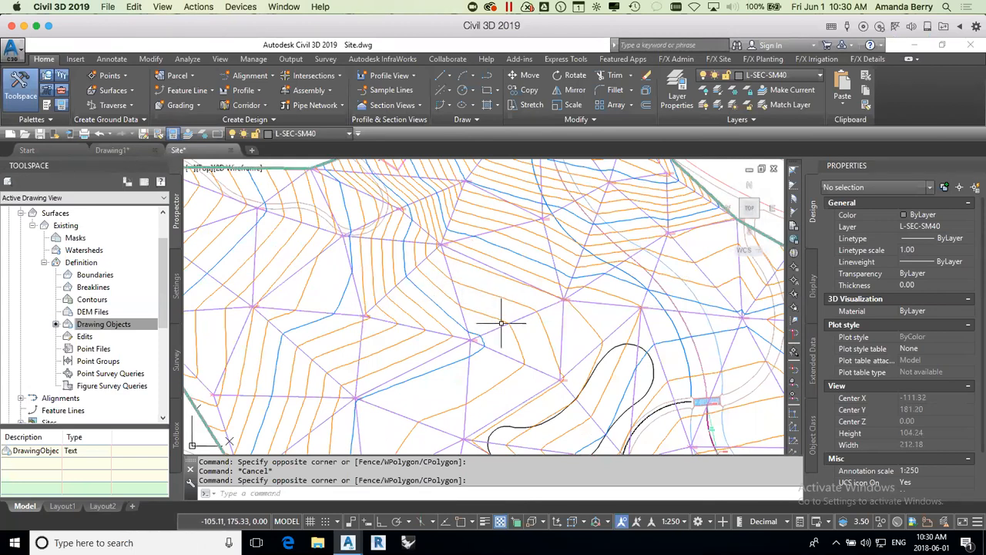
mouse_move(515, 318)
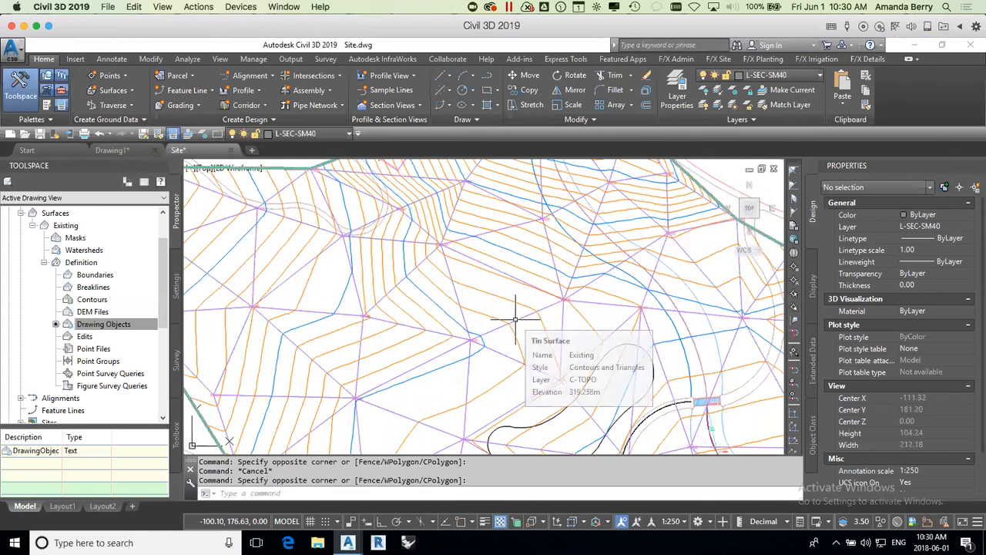
click(516, 318)
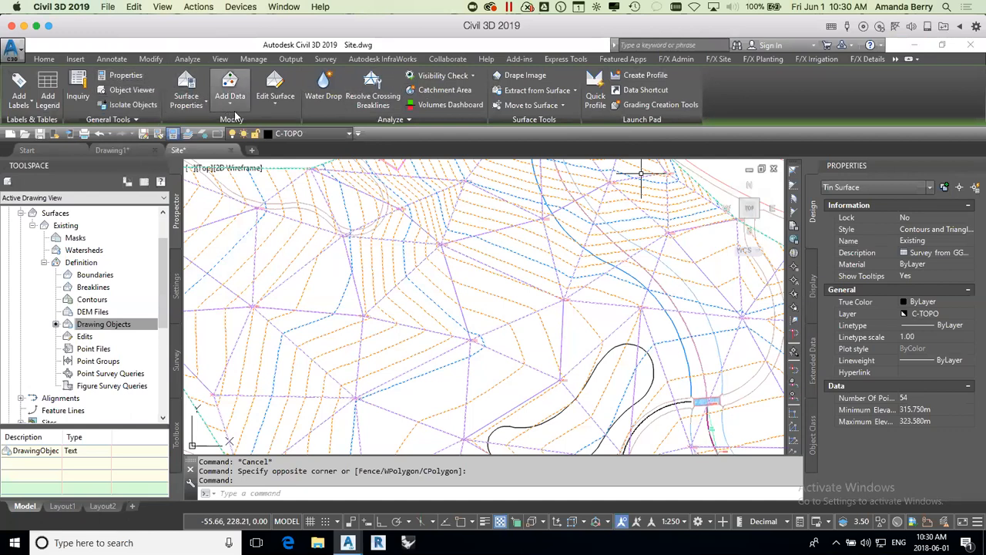
click(267, 103)
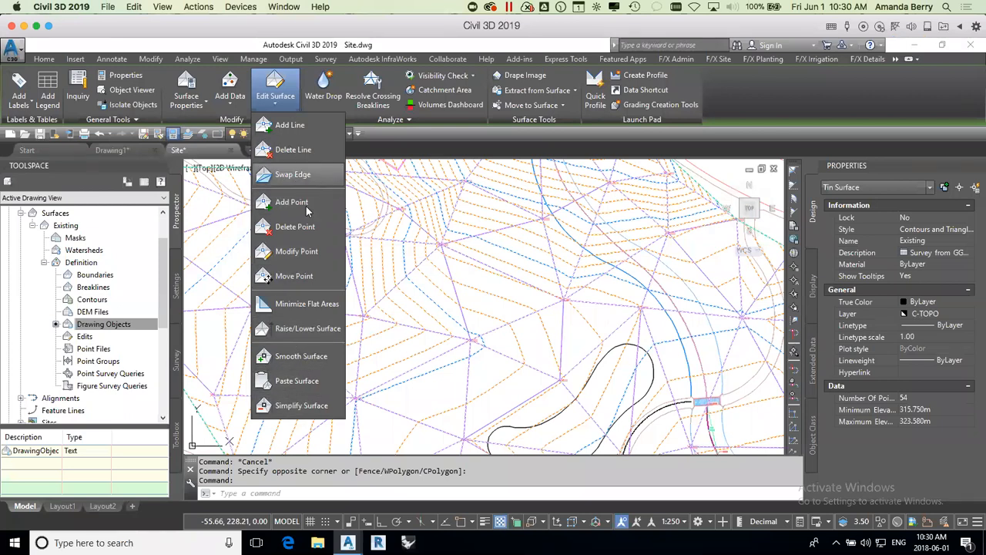
click(292, 175)
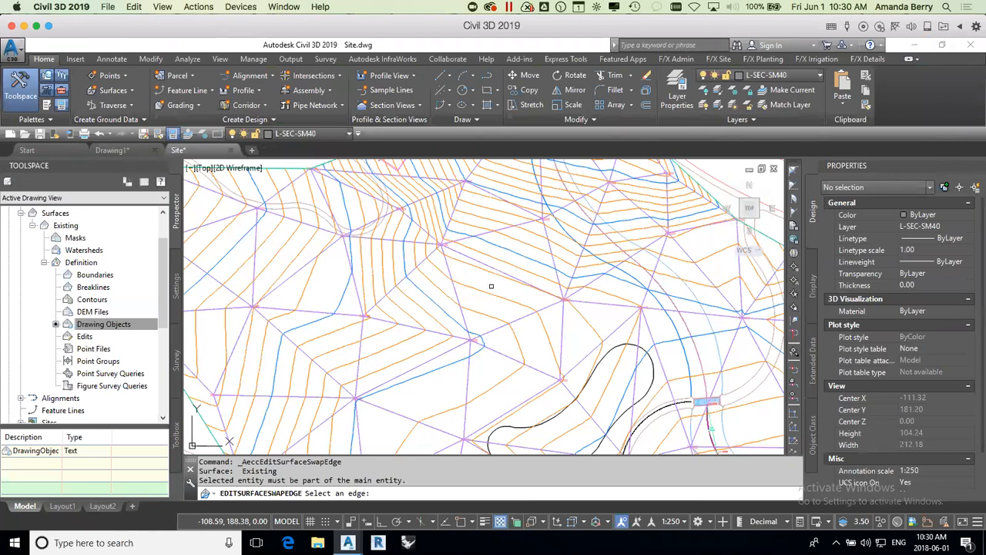
scroll(491, 286, down, 2)
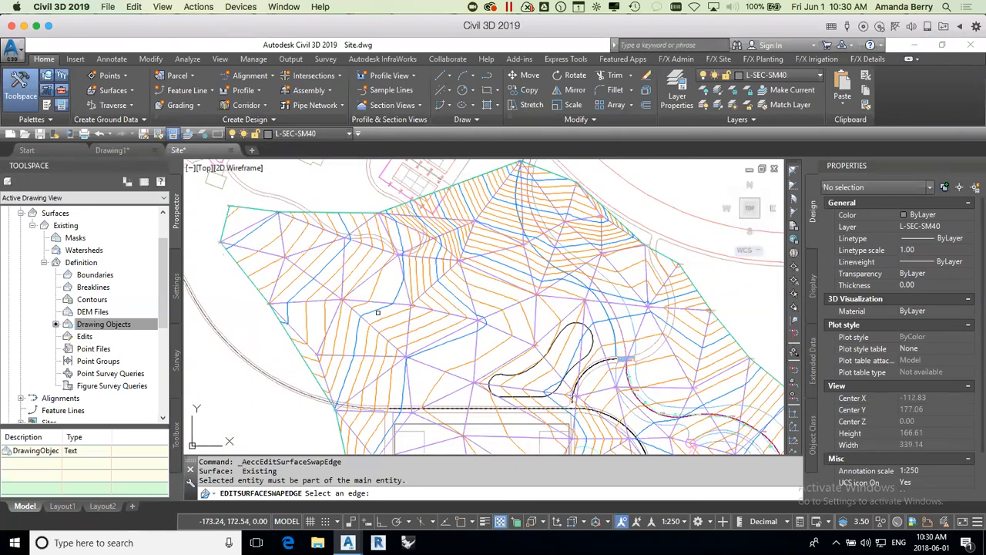
scroll(379, 303, up, 2)
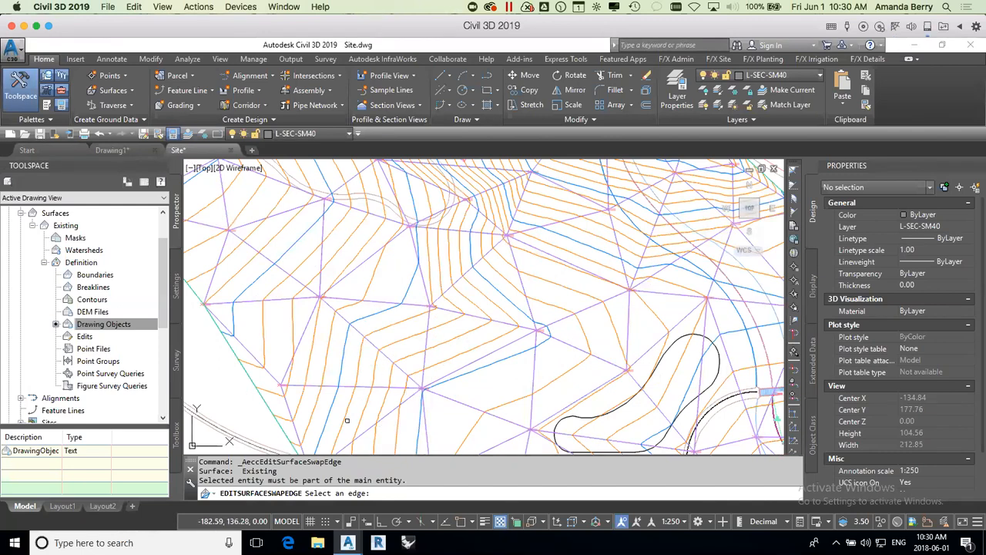
click(357, 331)
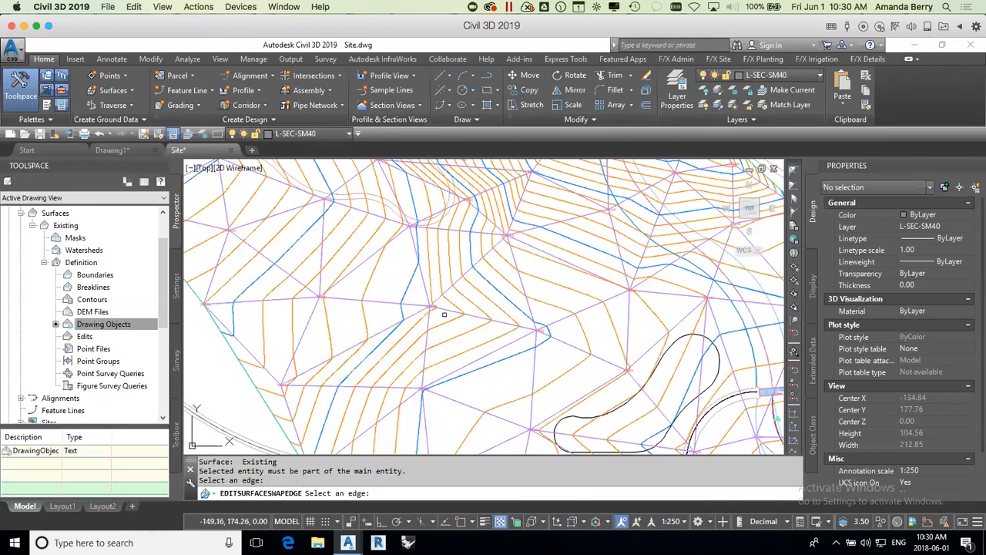
click(391, 304)
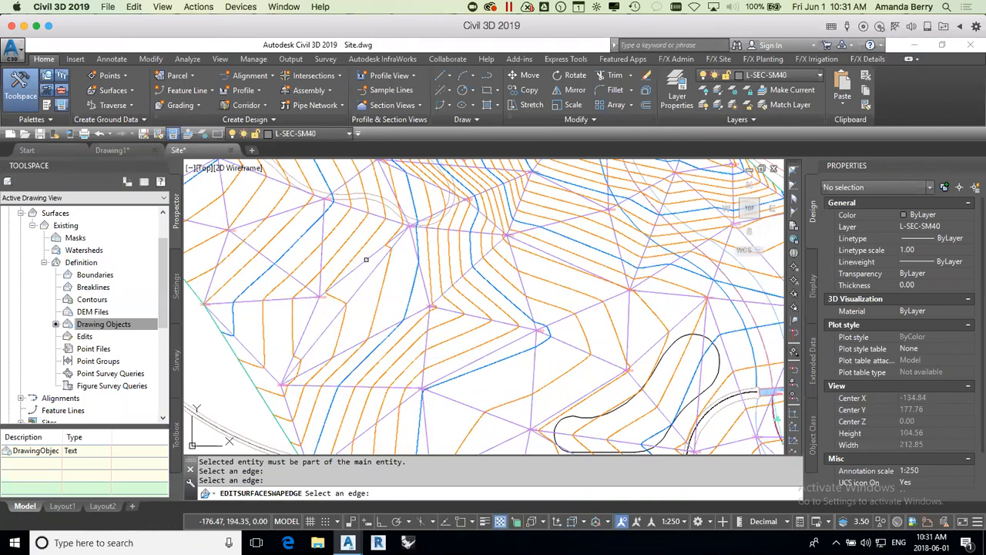
Step: Try further edge swaps among the neighbouring triangles near the surface's western border, adjust the contours' flow, and end Swap Edge
click(363, 268)
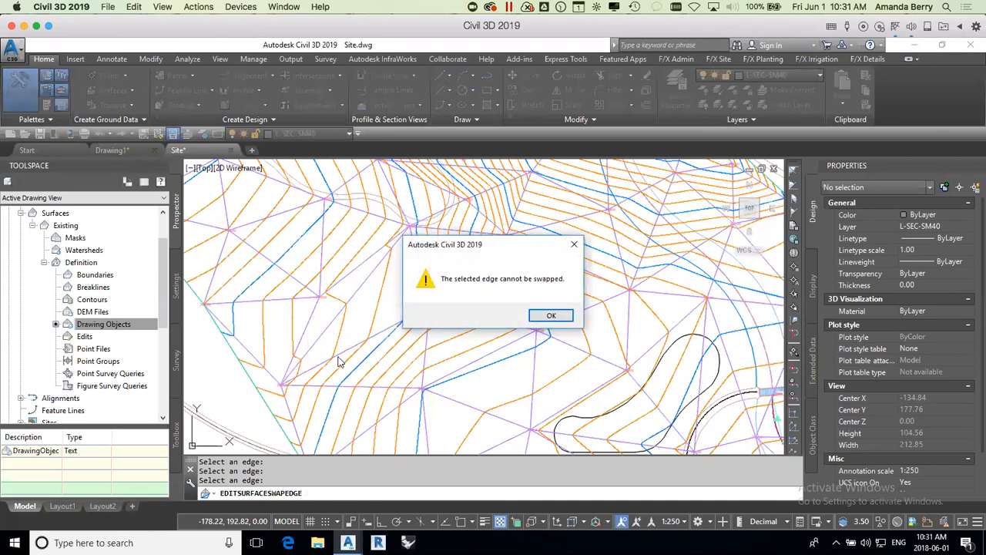
click(552, 316)
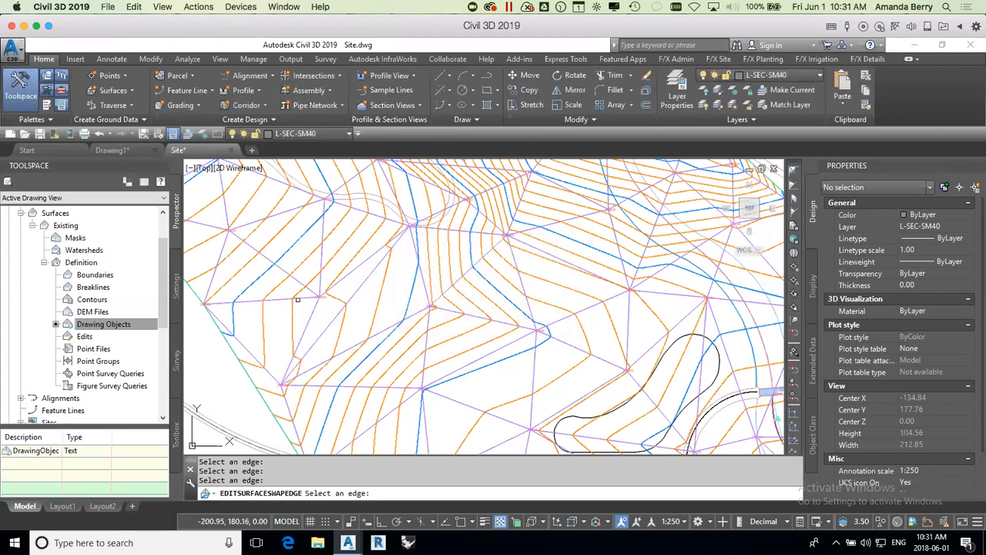
click(324, 250)
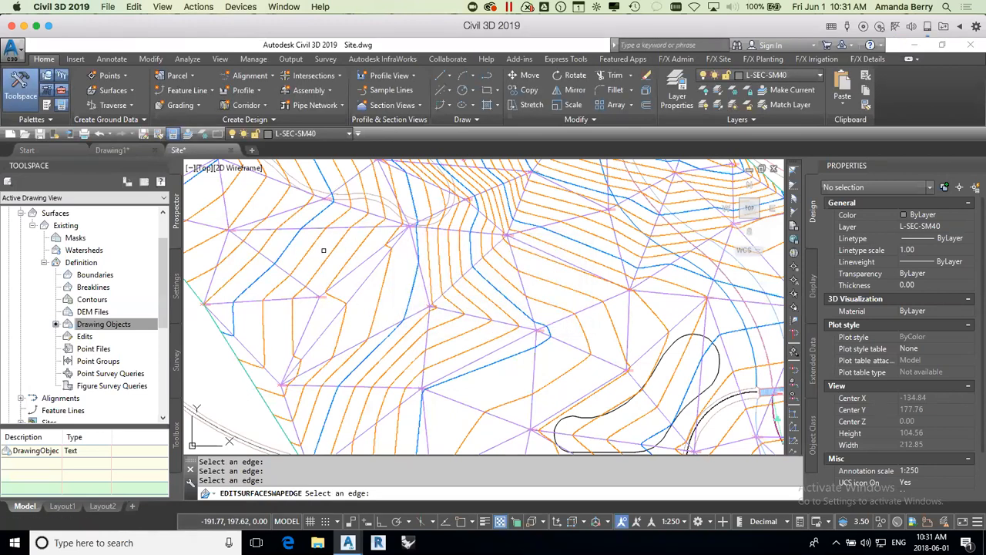
click(376, 264)
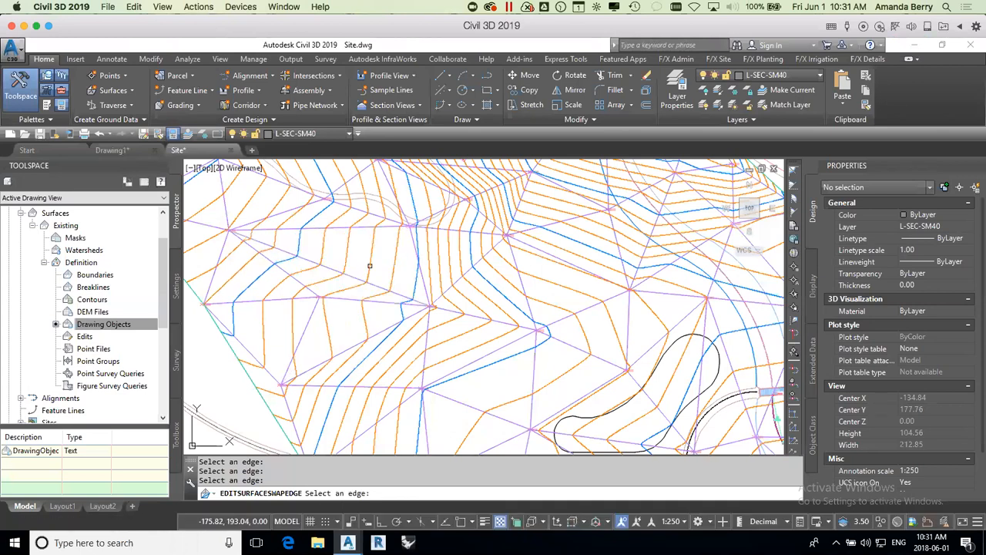
click(375, 278)
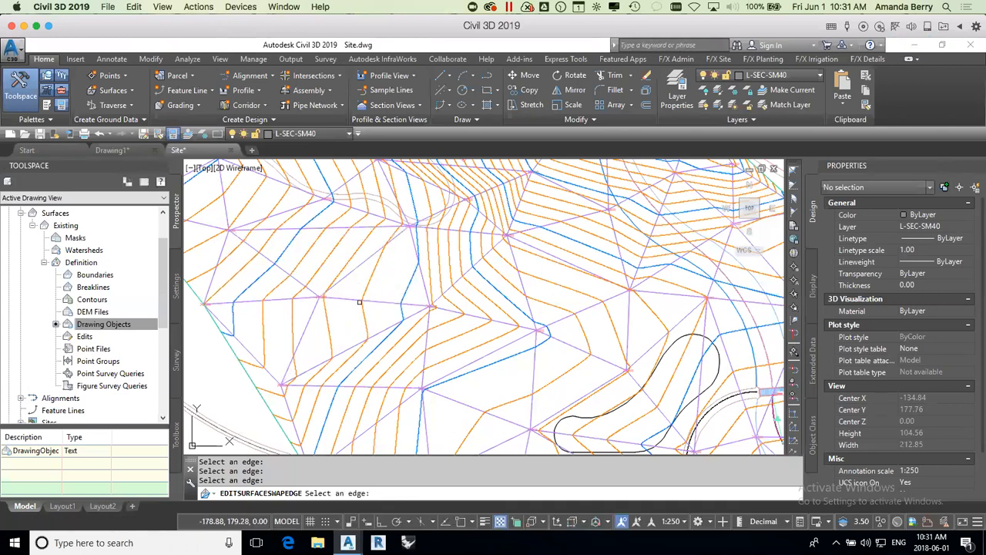
click(357, 299)
click(366, 280)
click(299, 280)
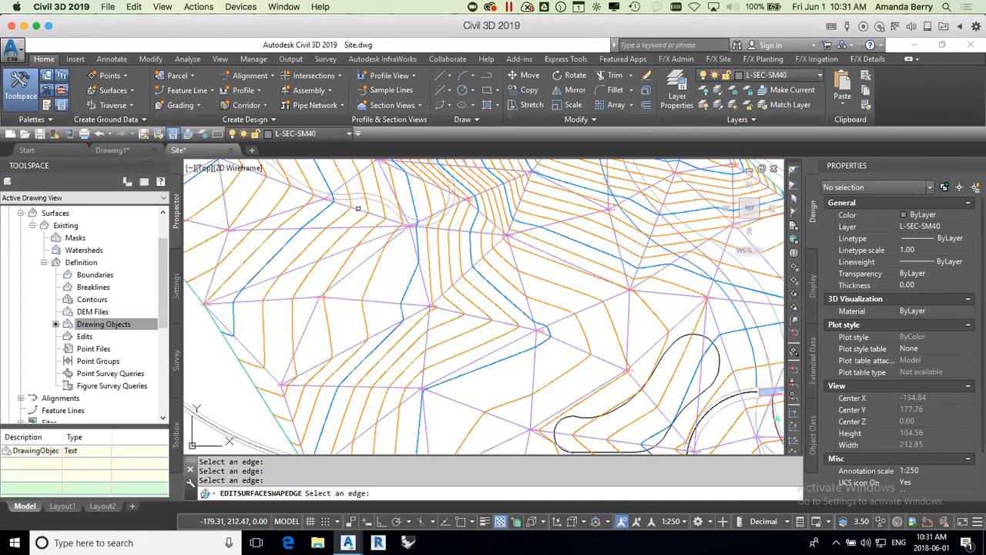
scroll(387, 237, down, 2)
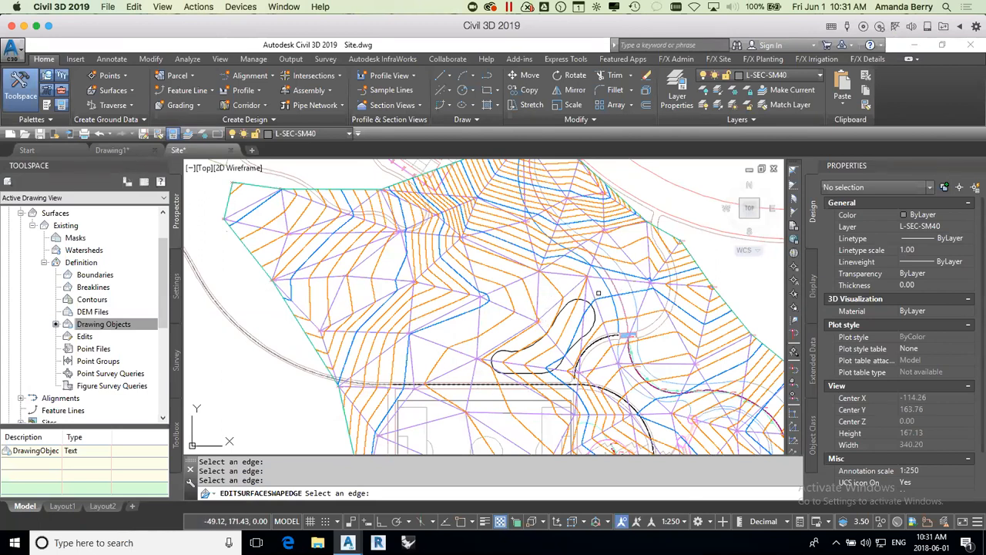
key(Escape)
Step: Switch the Existing surface's style to Contours 0.2m and 1m, and finally to Contours 0.5m and 2.25m
click(599, 293)
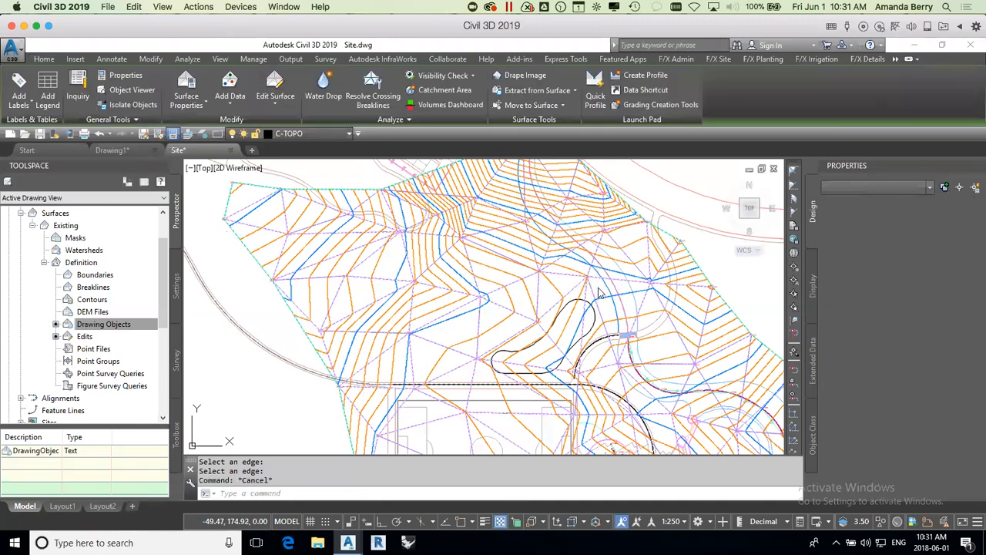
click(936, 230)
click(936, 231)
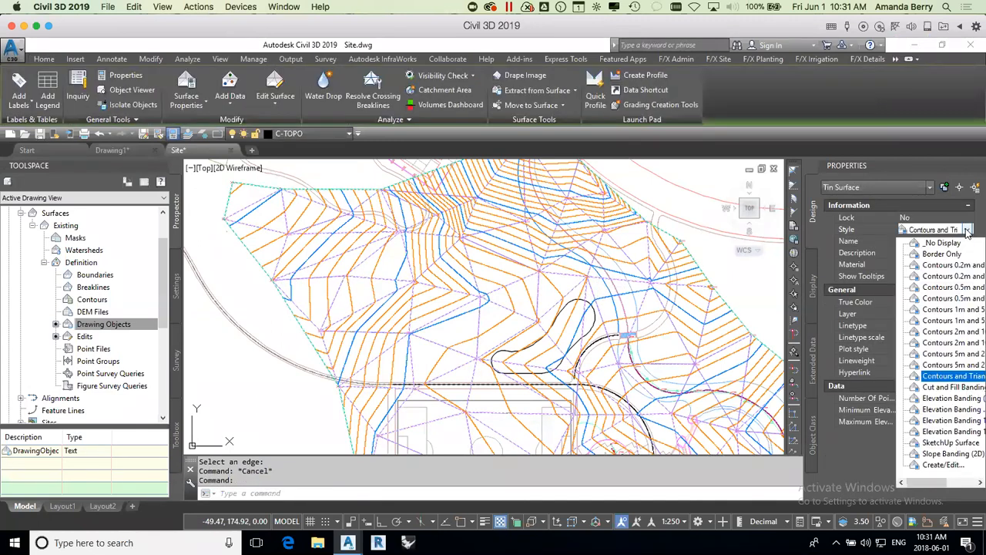
click(946, 277)
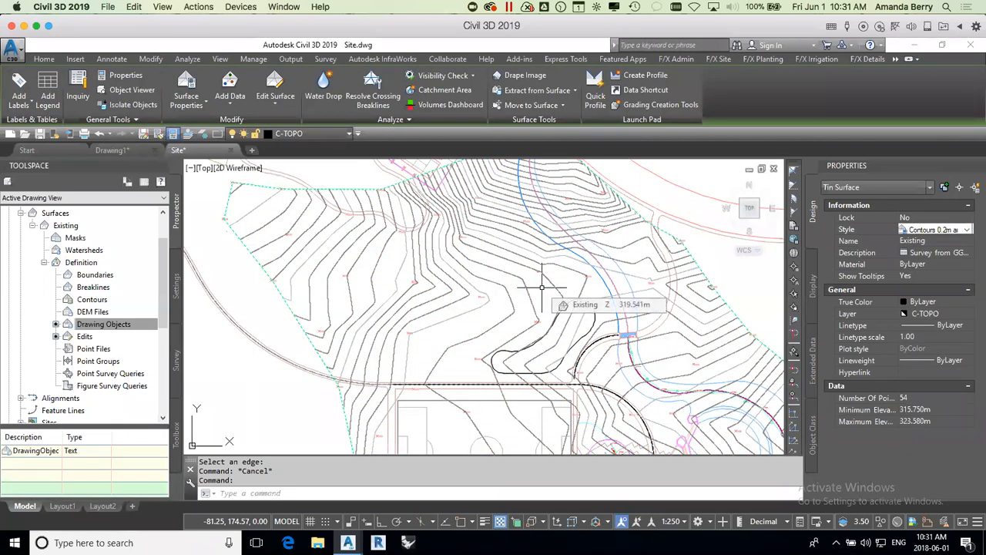
click(968, 231)
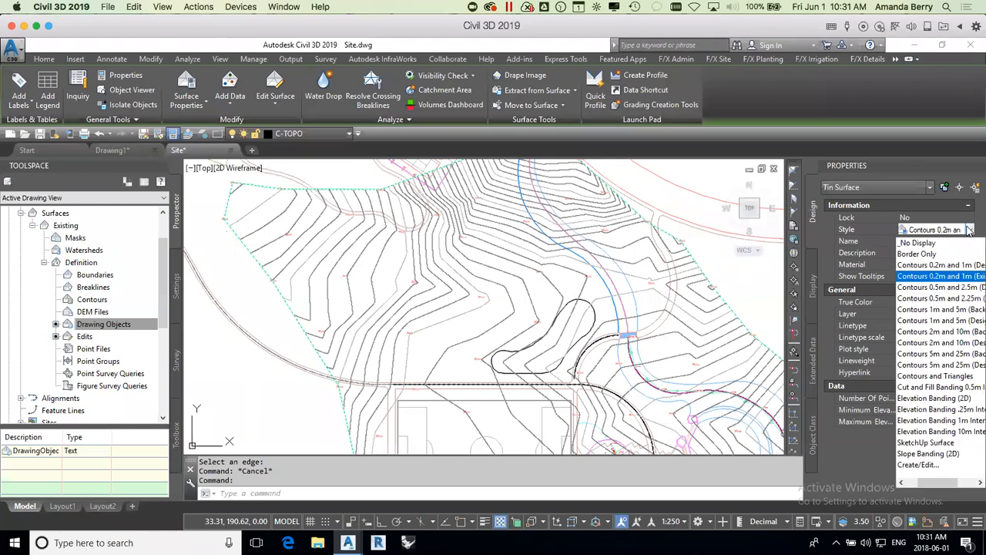
click(954, 298)
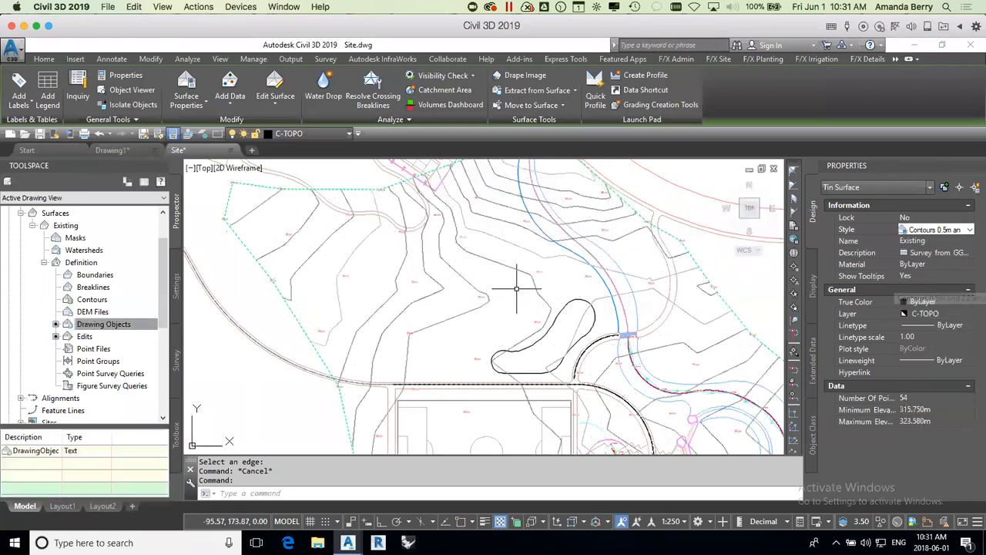
click(548, 282)
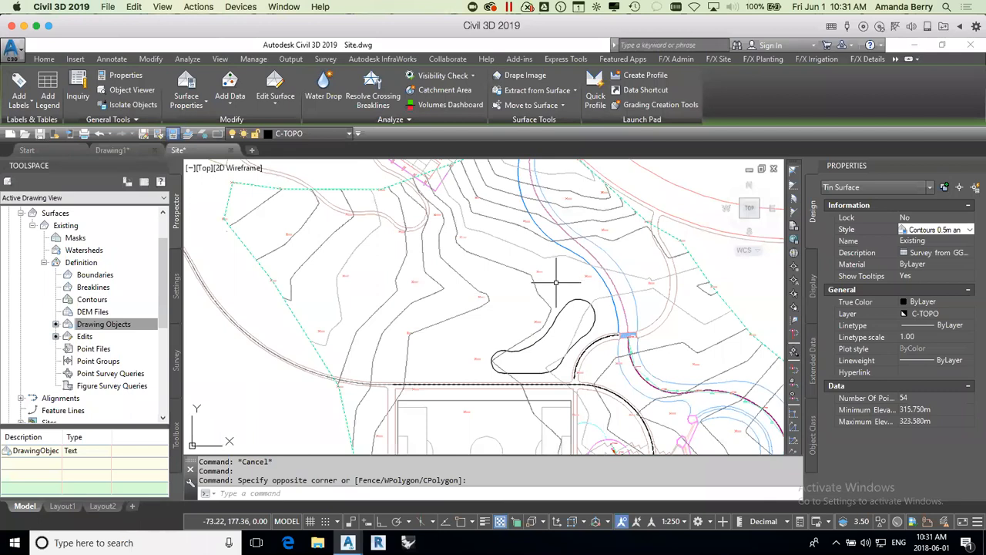
key(Escape)
click(566, 290)
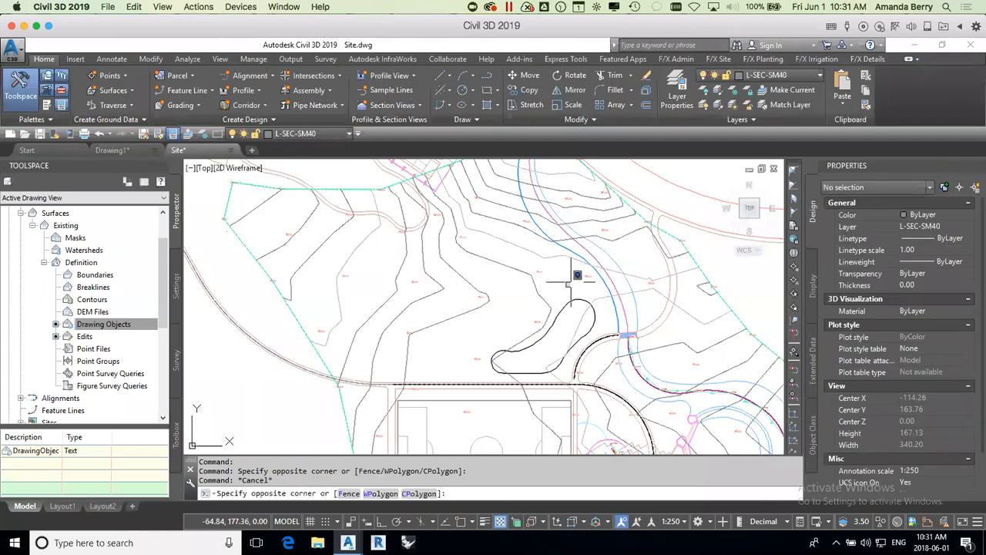
Step: Examine the Existing surface's contours and elevations across the whole site, and collapse the surface's Definition branch
scroll(571, 282, down, 2)
mouse_move(598, 321)
middle_down()
mouse_move(579, 290)
mouse_move(579, 302)
middle_up()
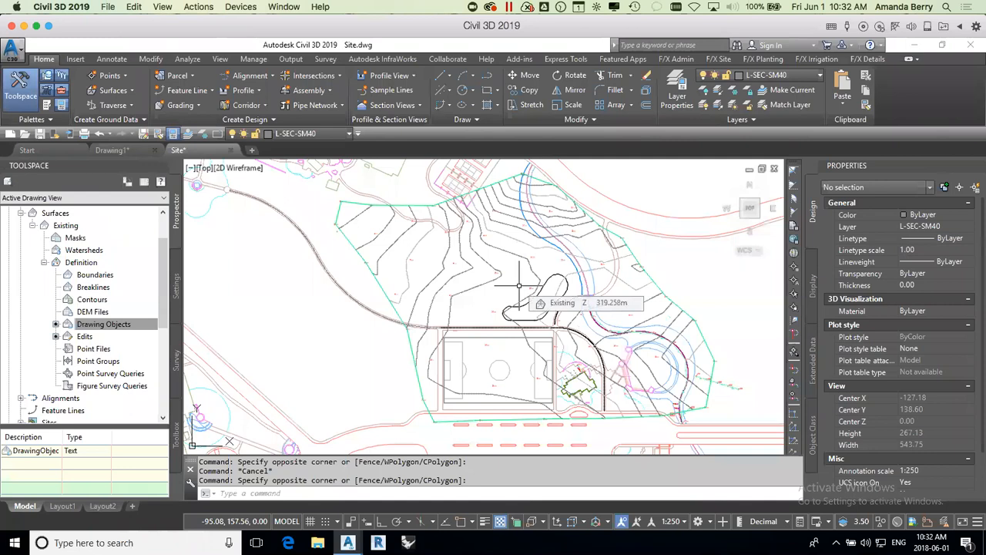
middle_drag(527, 278, 515, 288)
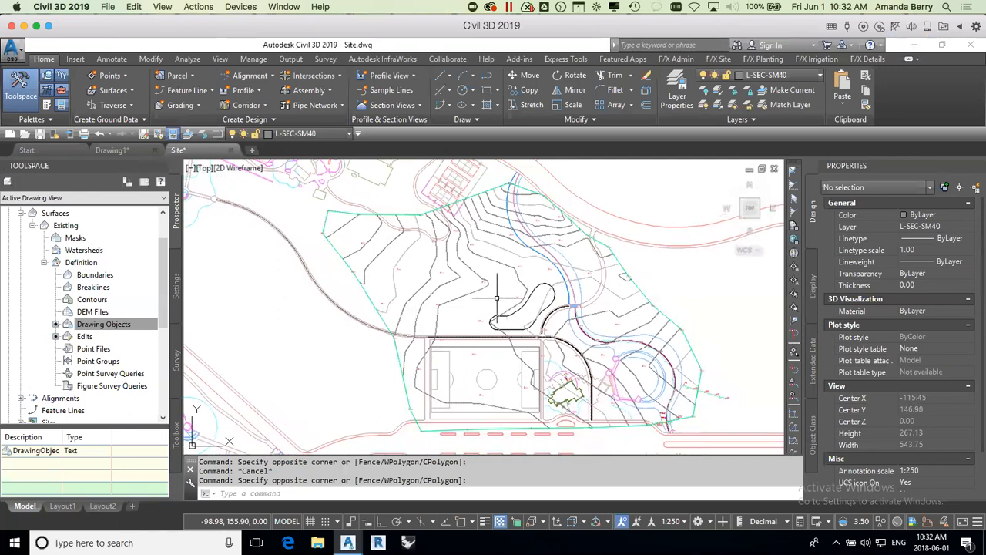
mouse_move(495, 272)
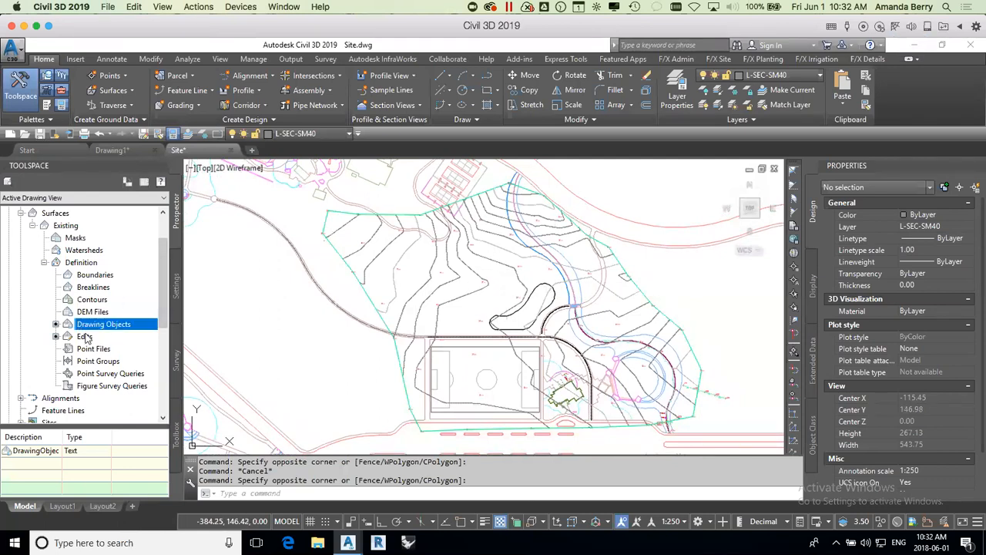
click(44, 263)
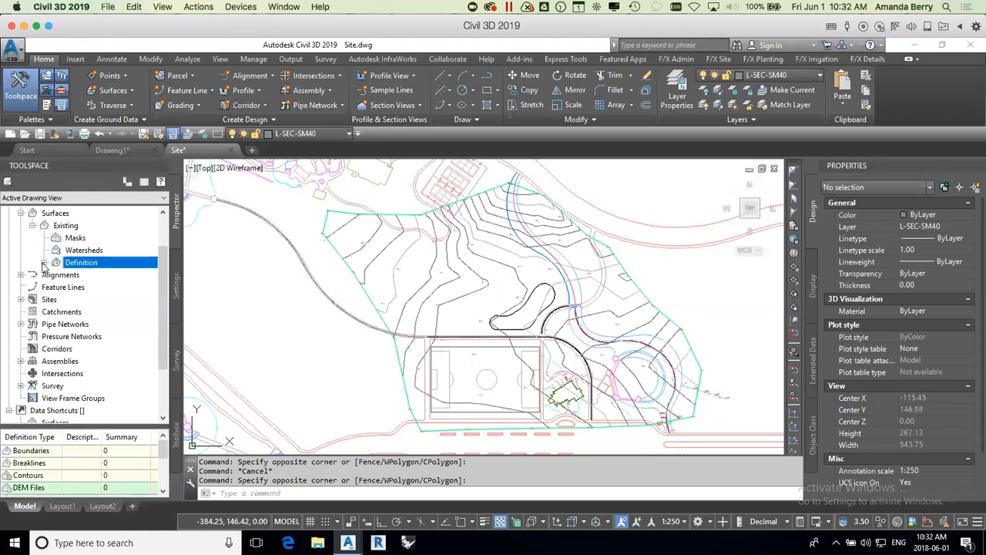
Step: Start a new TIN surface and name it Existing Subgrade, keeping the drawing visible around the dialog
click(55, 216)
right_click(53, 214)
click(93, 221)
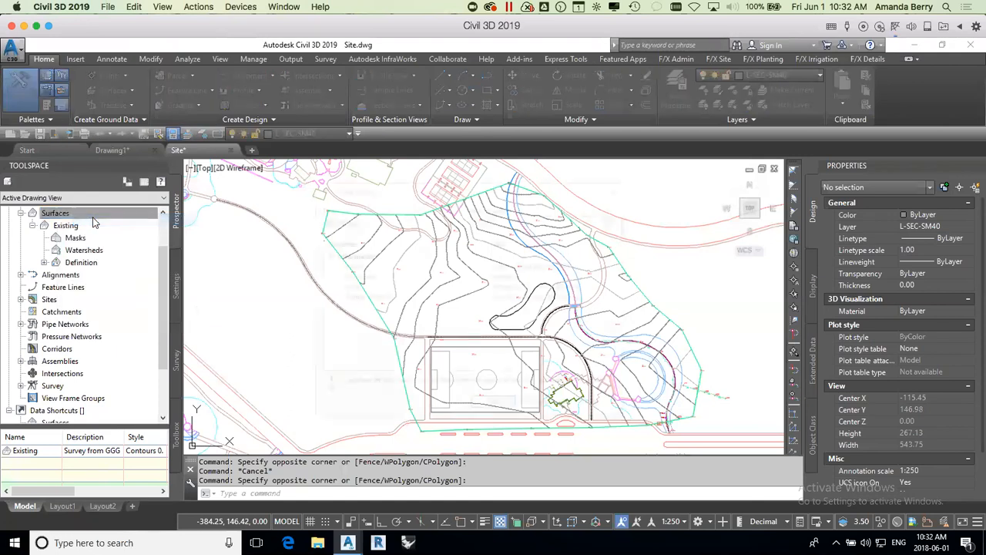
click(595, 265)
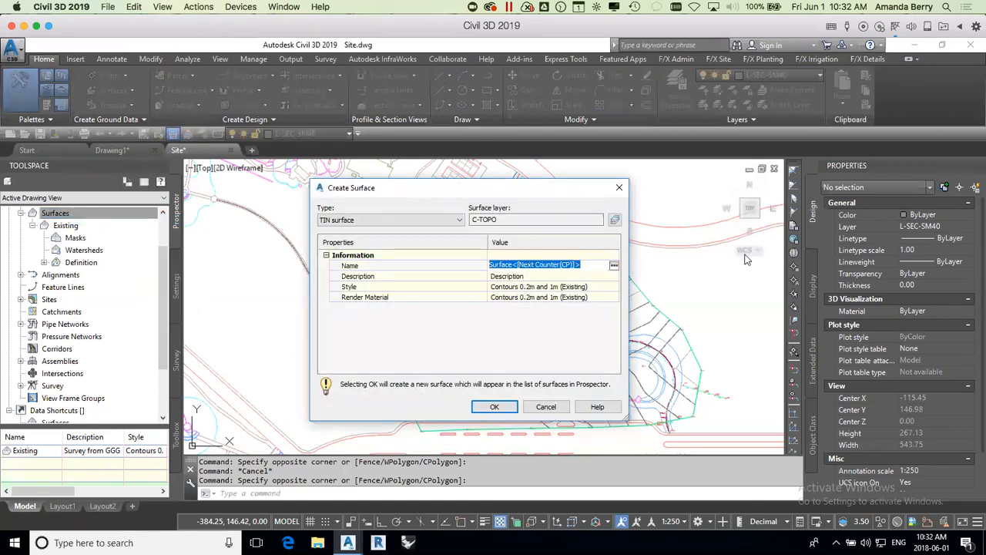
text(Existing Subgrade)
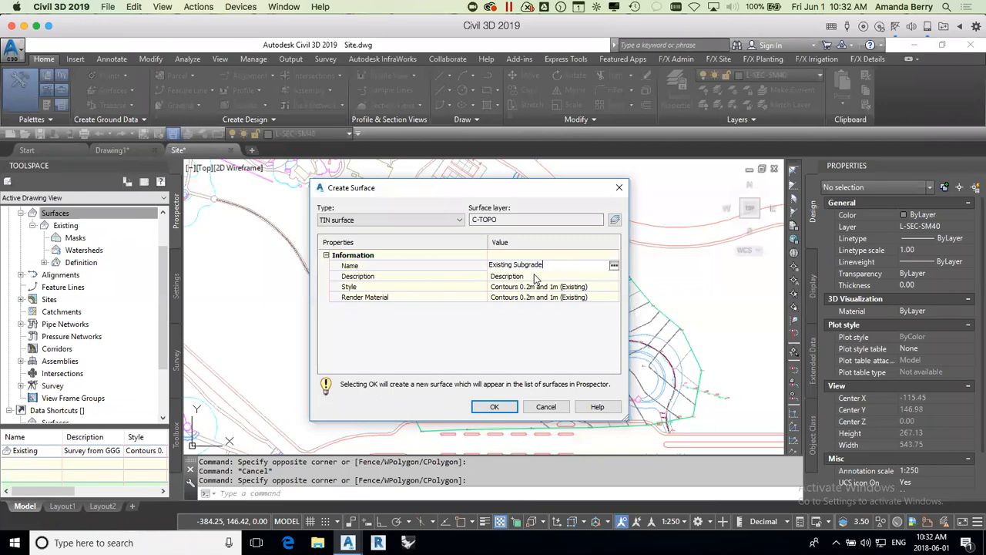
drag(432, 187, 638, 185)
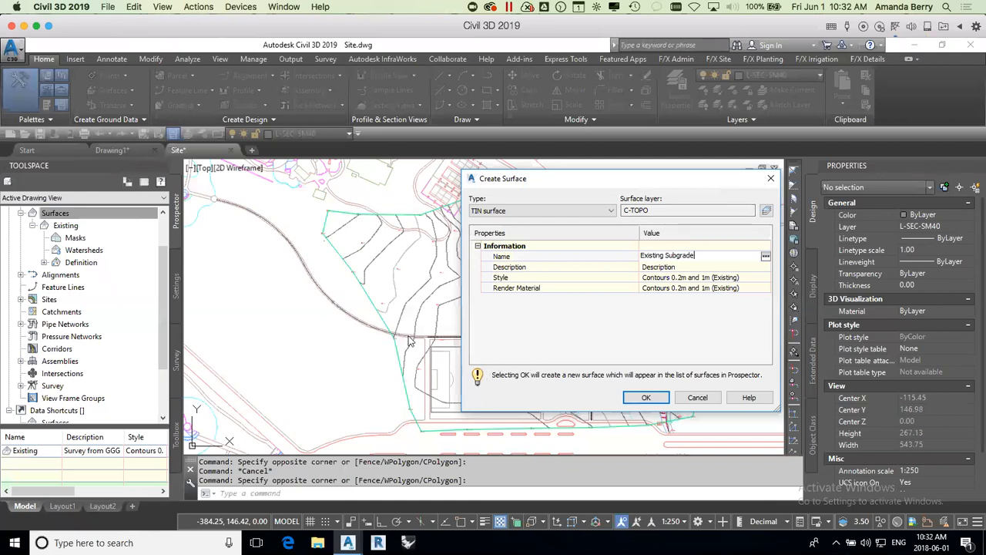
drag(585, 180, 213, 156)
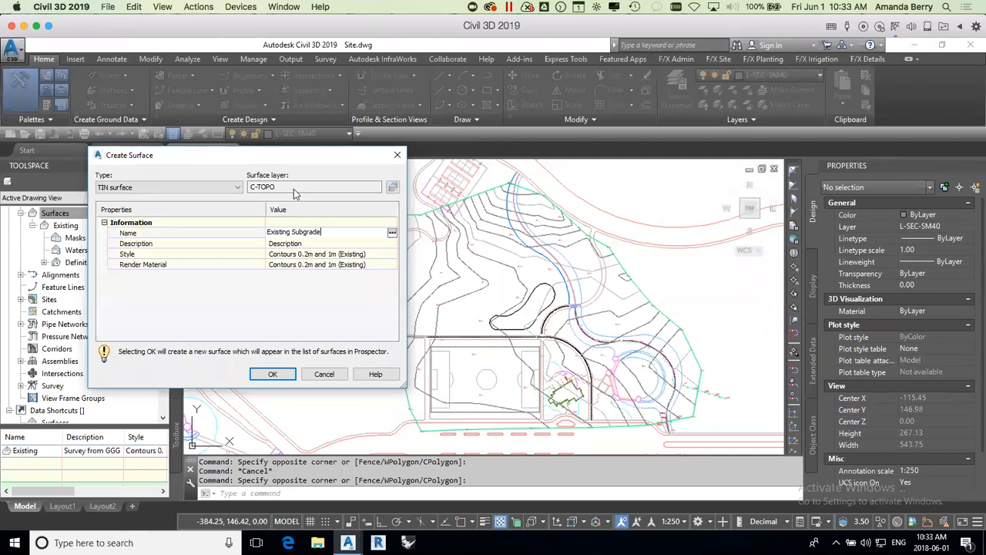
mouse_move(294, 155)
mouse_down()
mouse_move(635, 188)
mouse_move(691, 180)
mouse_up()
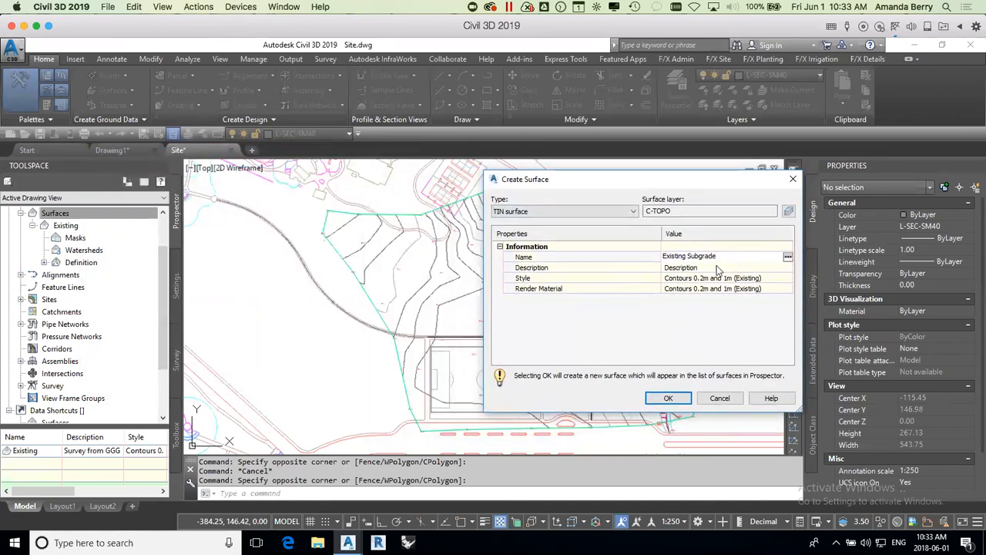
drag(716, 175, 641, 175)
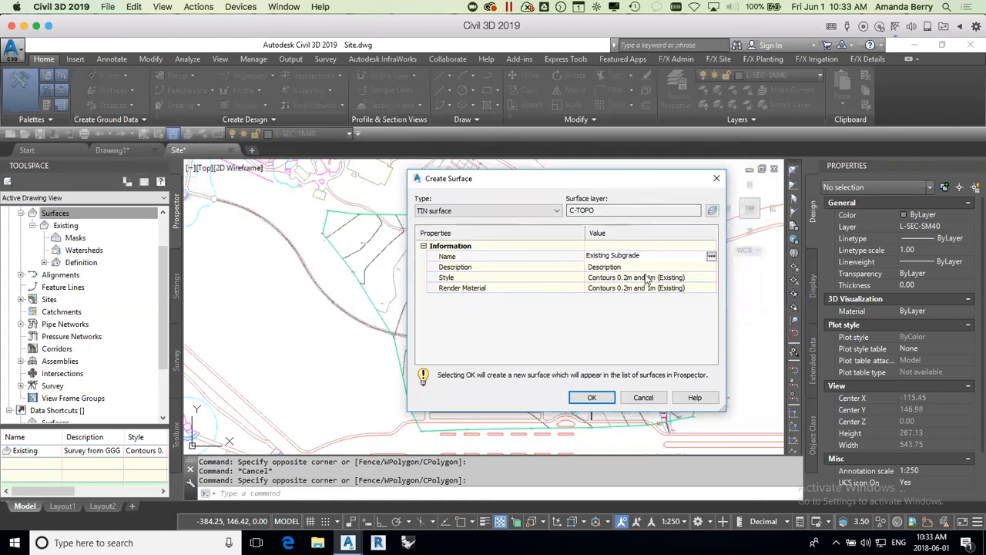
Step: Assign the _No Display style to the Existing Subgrade surface and create it
click(701, 283)
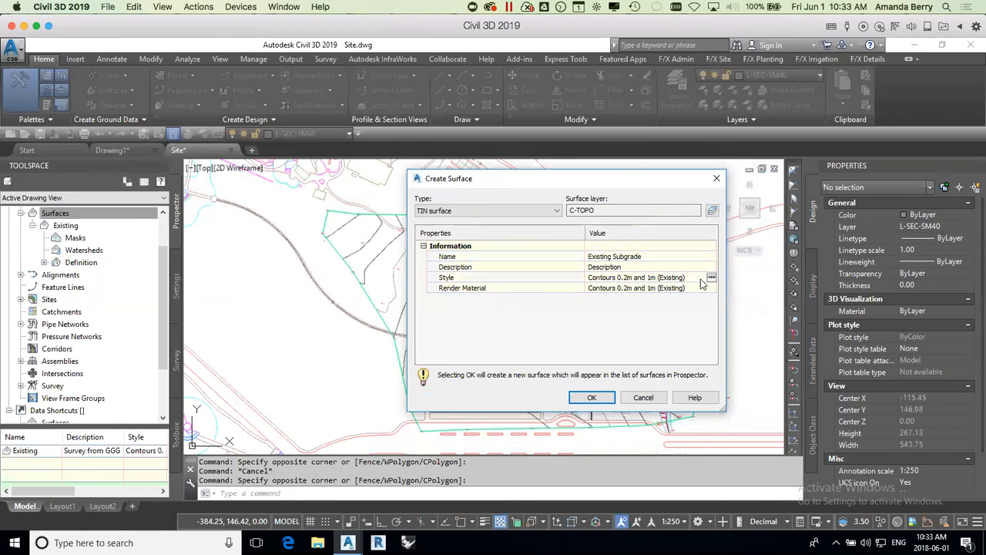
click(712, 278)
click(673, 218)
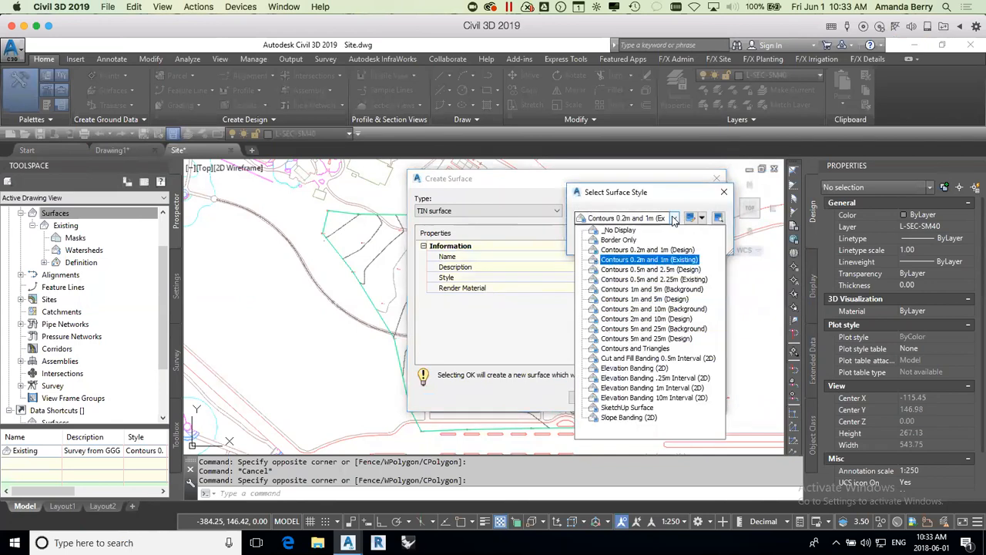
click(619, 230)
click(602, 241)
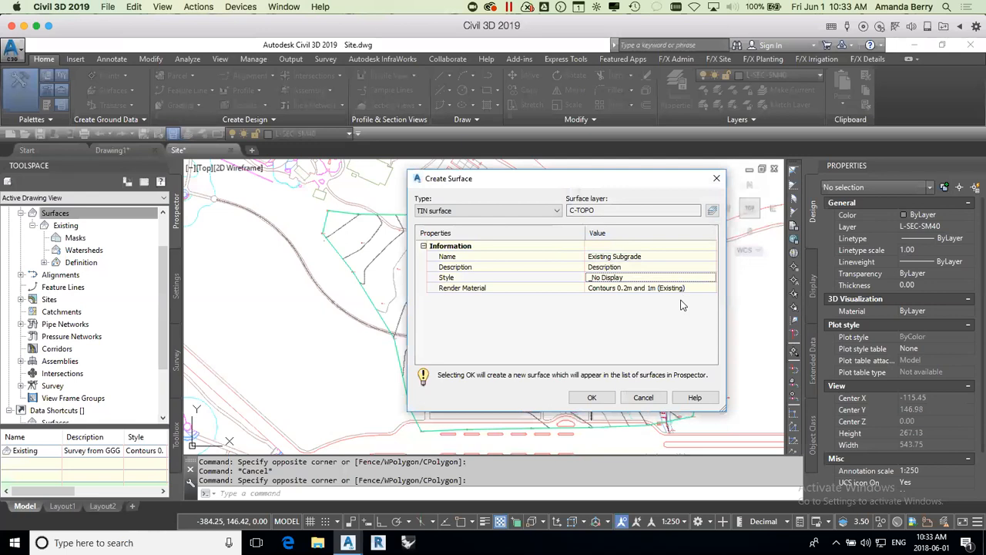
click(592, 397)
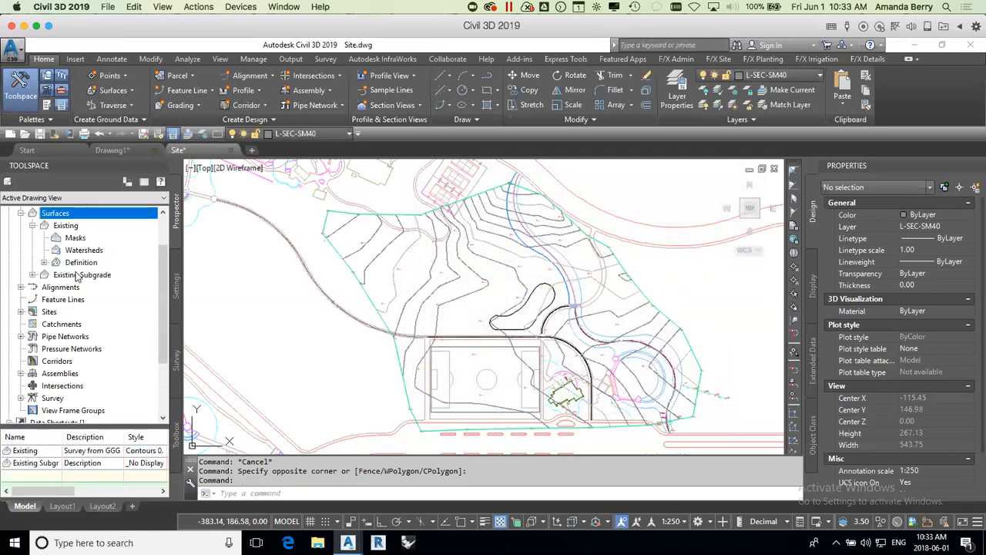
Step: Paste the Existing surface into the Existing Subgrade surface as an edit in its definition
click(32, 275)
click(45, 312)
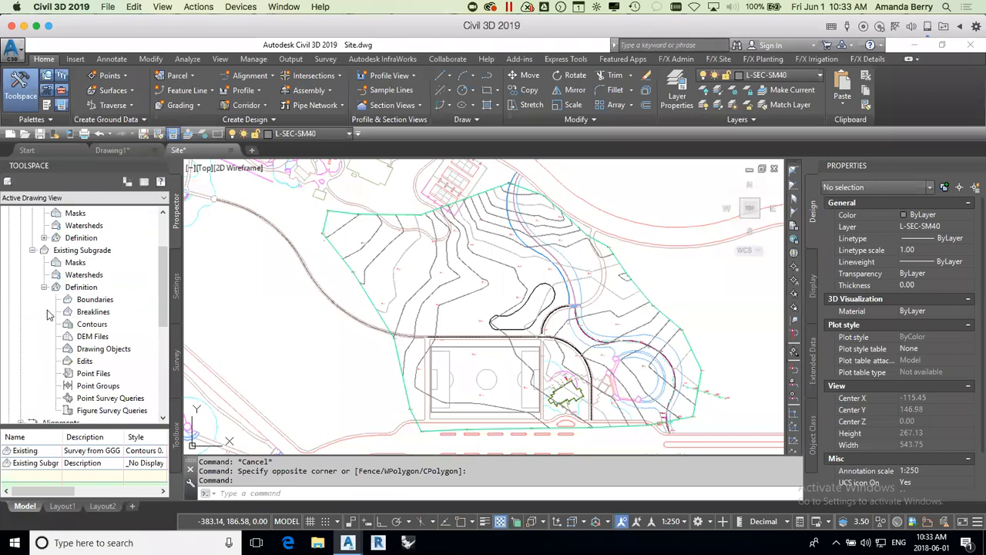
right_click(86, 362)
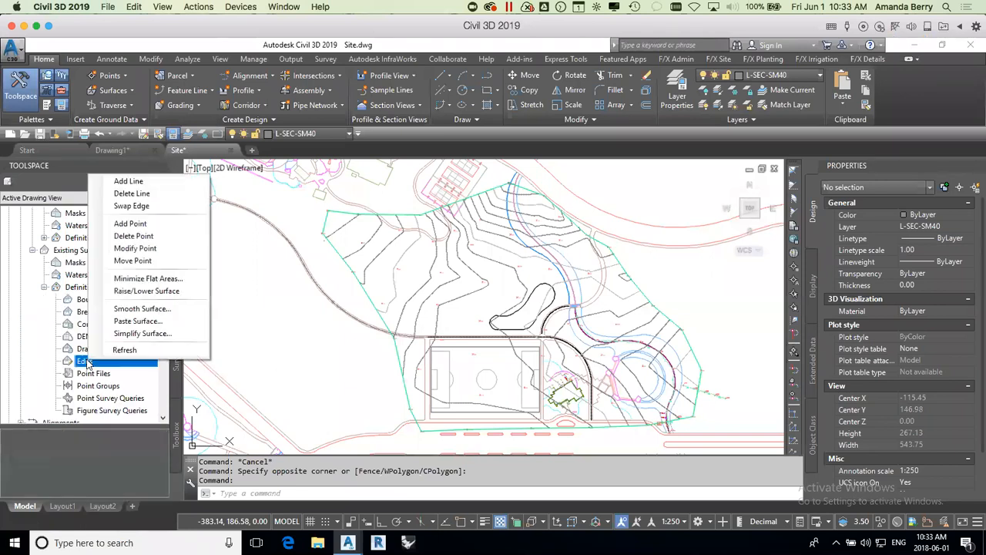
click(143, 324)
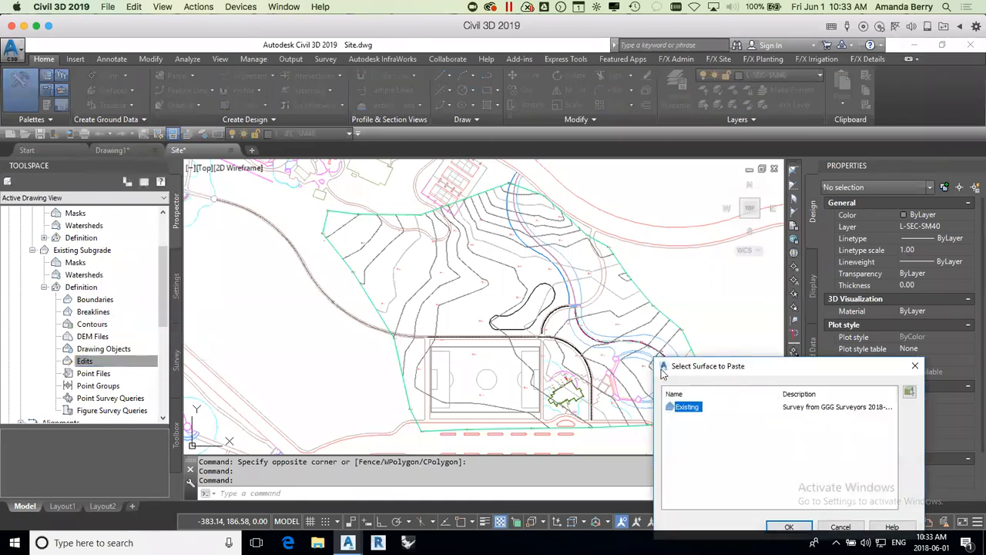
mouse_move(745, 371)
mouse_down()
mouse_move(528, 141)
mouse_move(488, 191)
mouse_up()
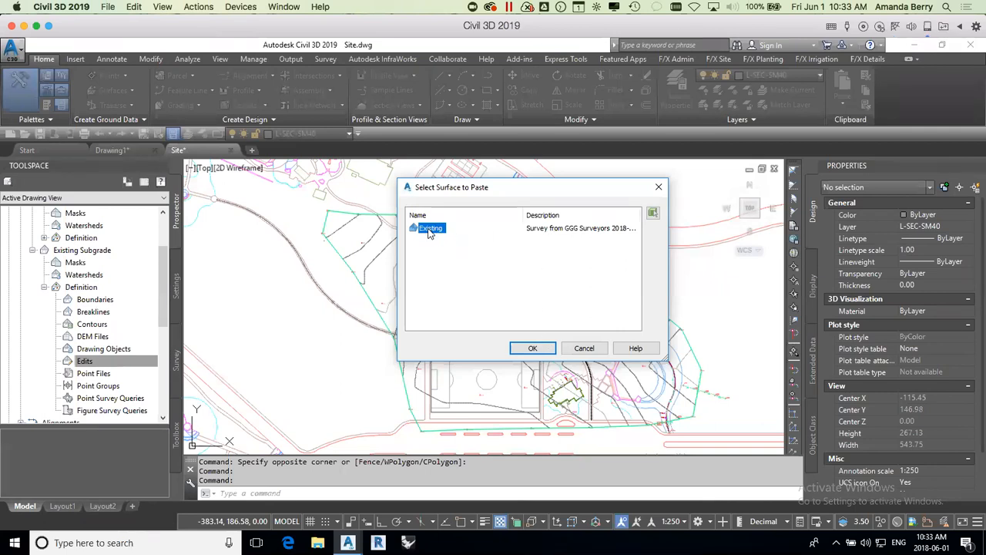
click(533, 348)
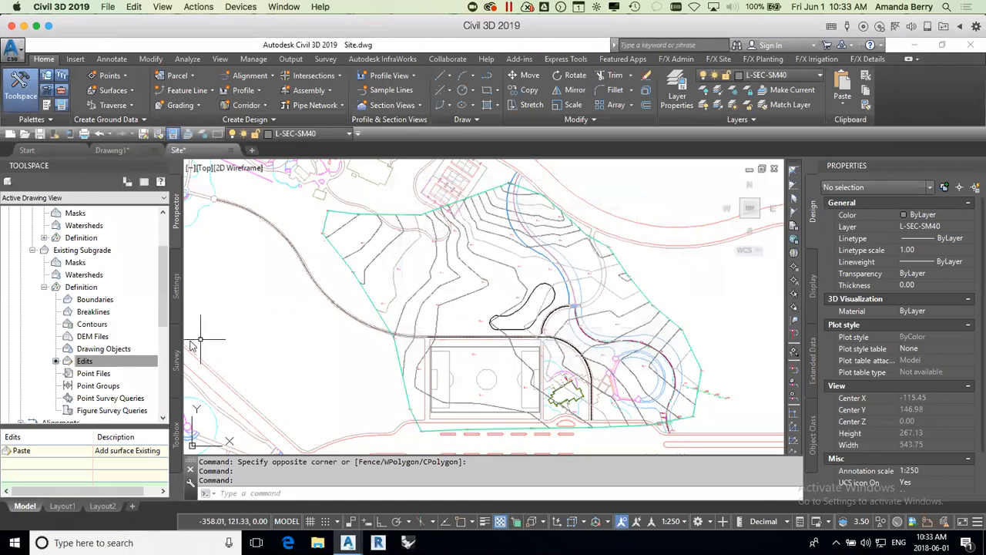
Step: Lower the Existing Subgrade surface by adding -.15 to all elevations, and collapse its Definition branch
click(84, 361)
right_click(85, 364)
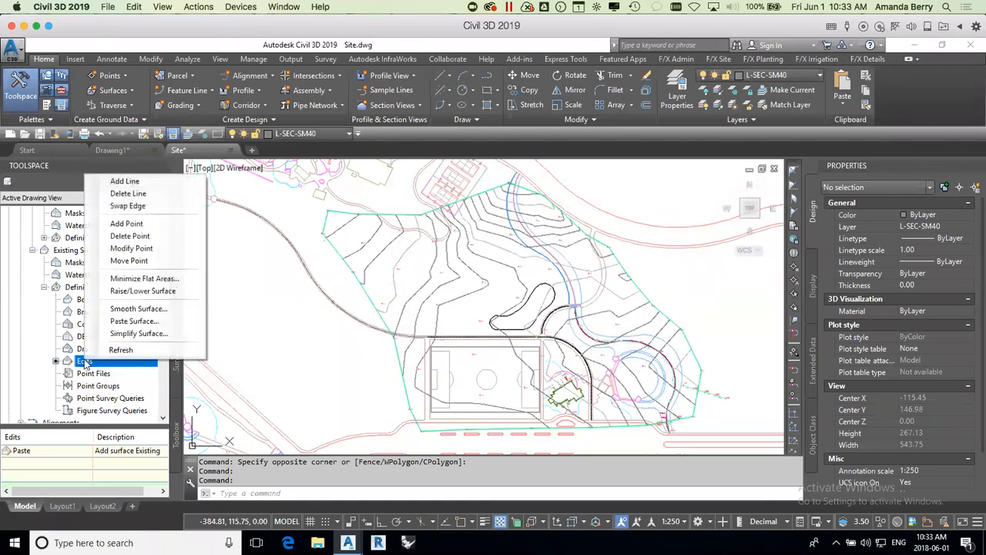
click(138, 291)
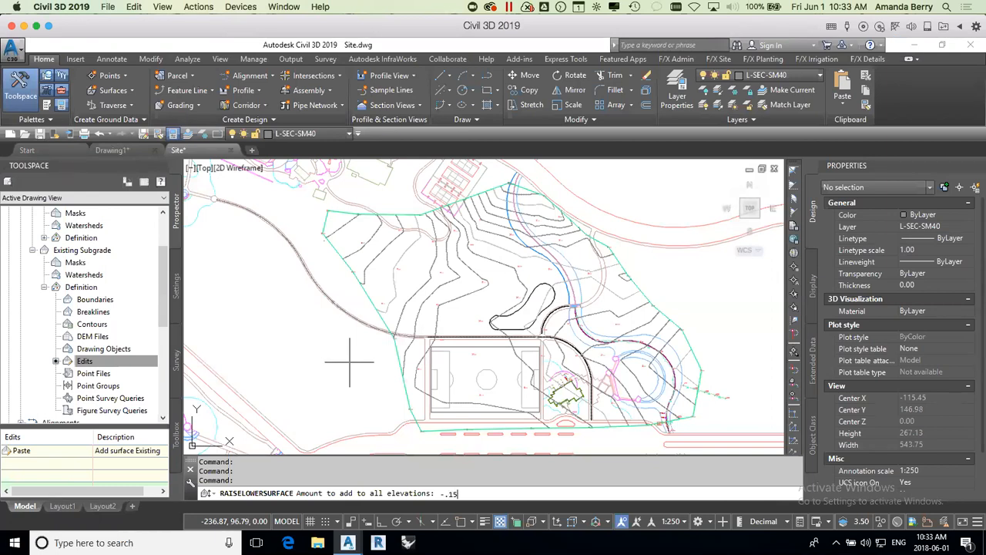
key(Return)
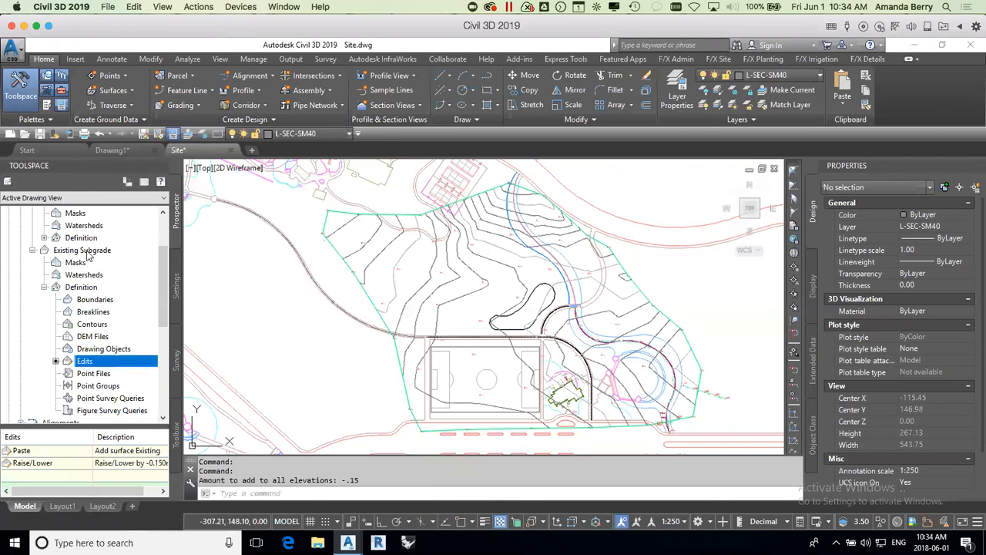
click(44, 287)
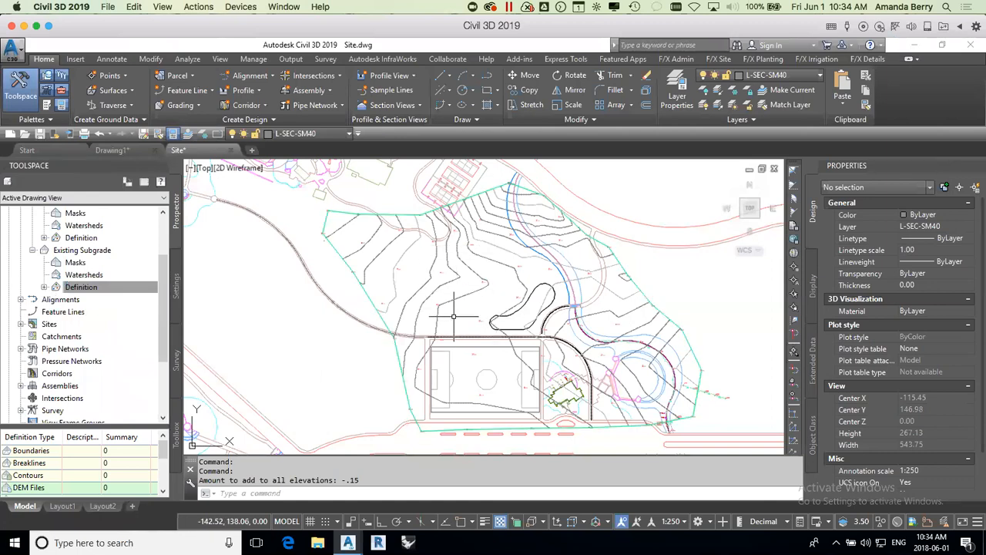
Step: From the Existing surface, open the Volumes Dashboard and start a new TIN volume surface named Topsoil Stockpile
click(405, 250)
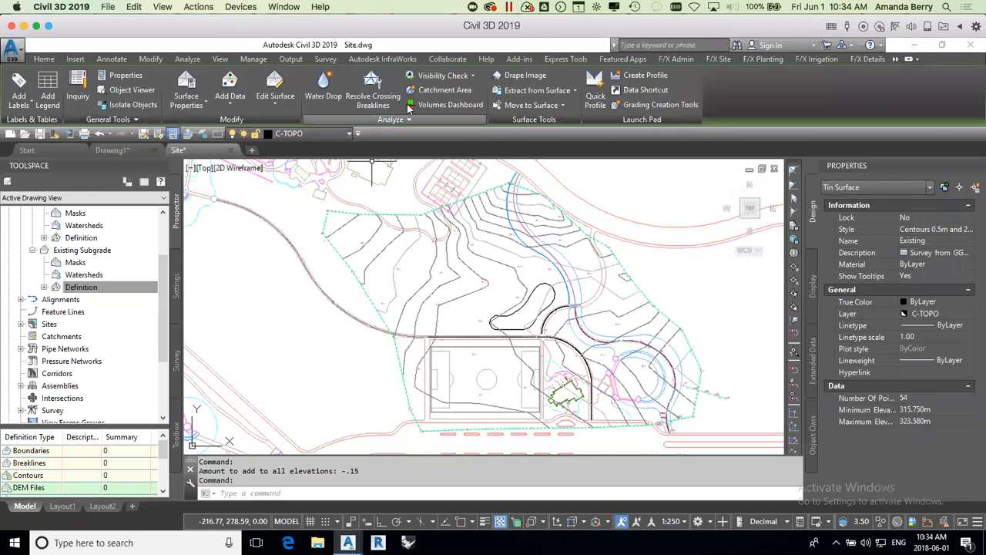
click(437, 106)
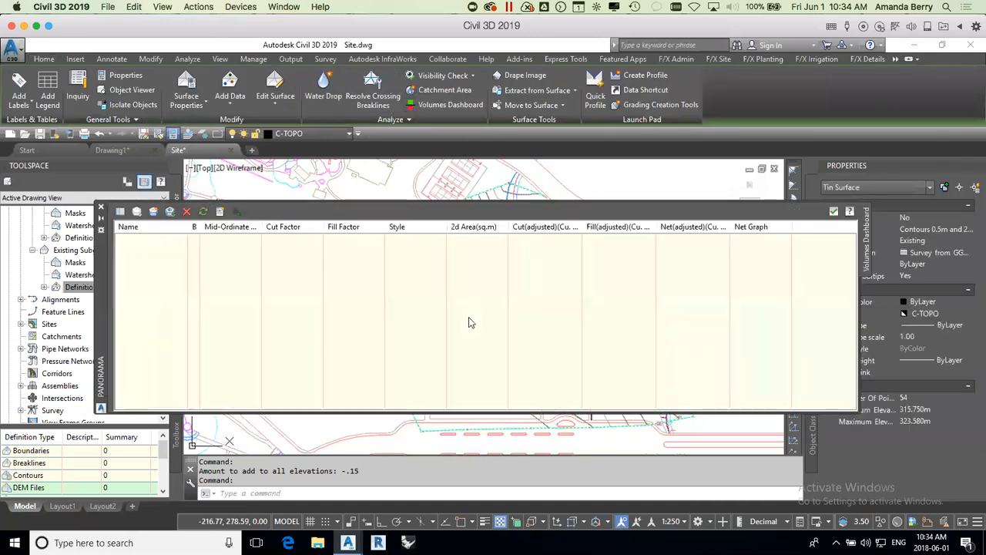
click(154, 213)
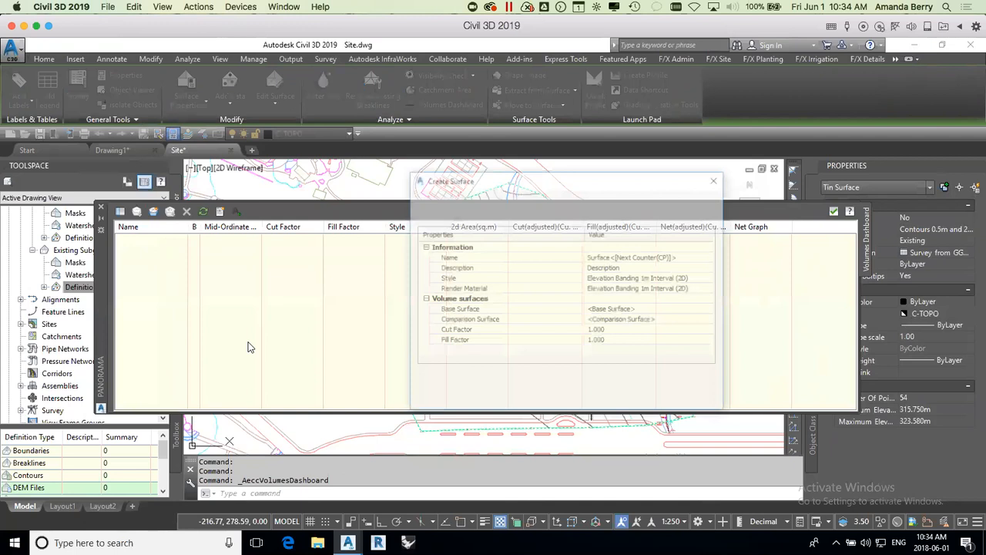
click(661, 259)
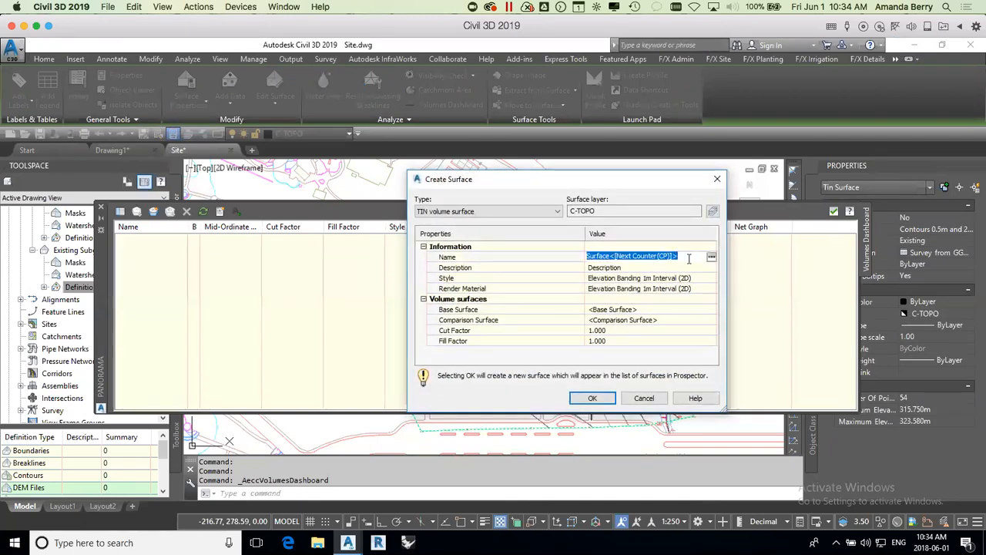
text(Topsoil Stockpile)
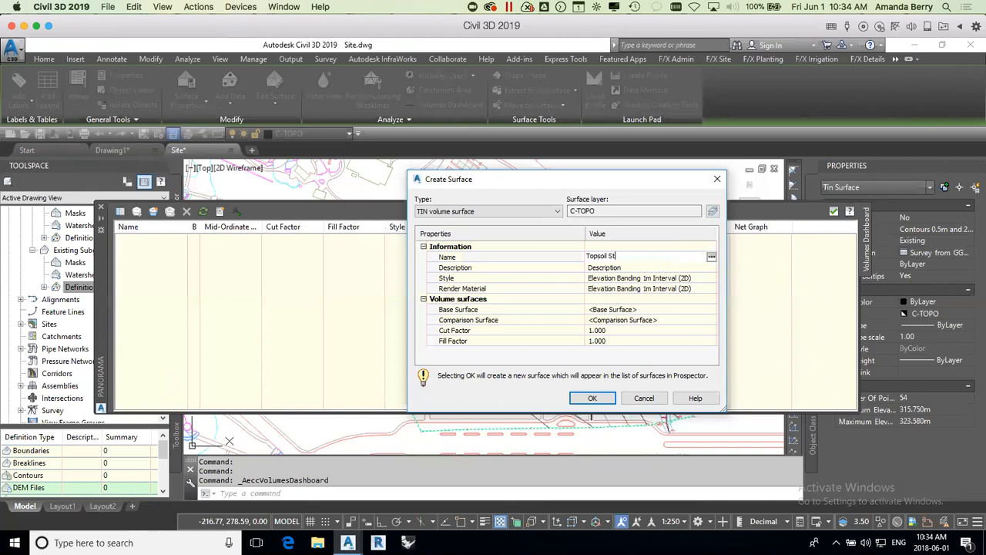
Step: Set the Topsoil Stockpile volume surface's style to _No Display
click(651, 281)
click(712, 278)
click(628, 218)
click(630, 229)
click(617, 241)
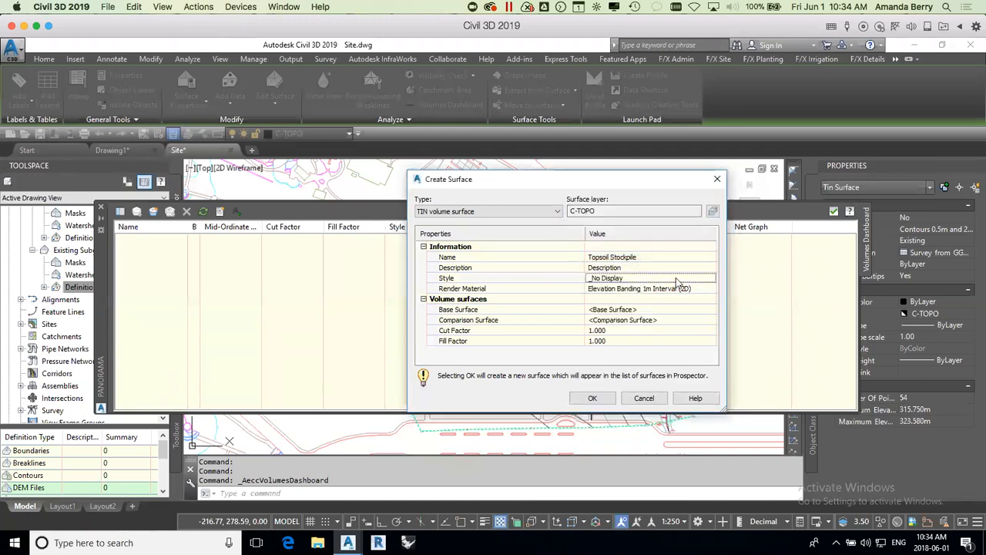
Step: Set Existing as the base surface and Existing Subgrade as the comparison surface, and create the Topsoil Stockpile volume surface
click(639, 309)
click(711, 309)
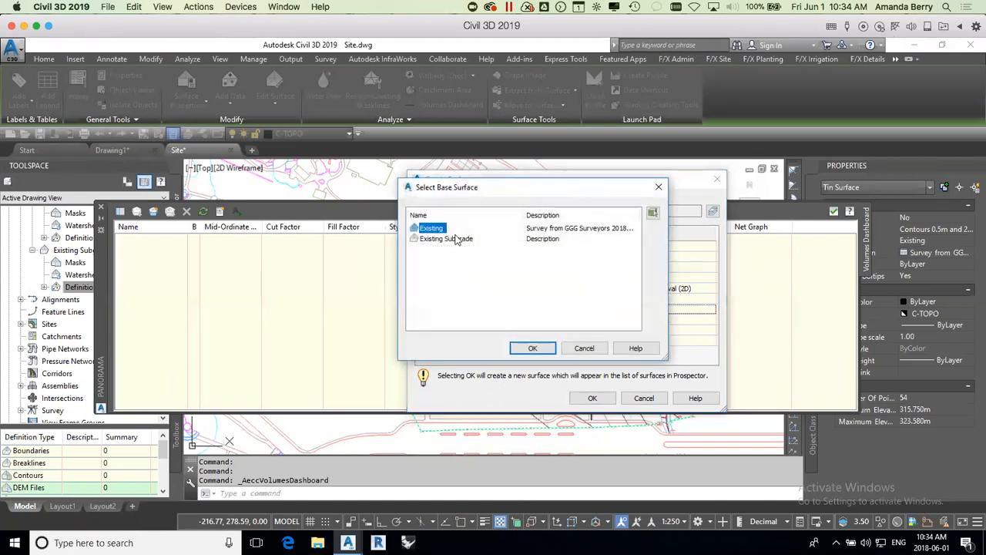
click(531, 348)
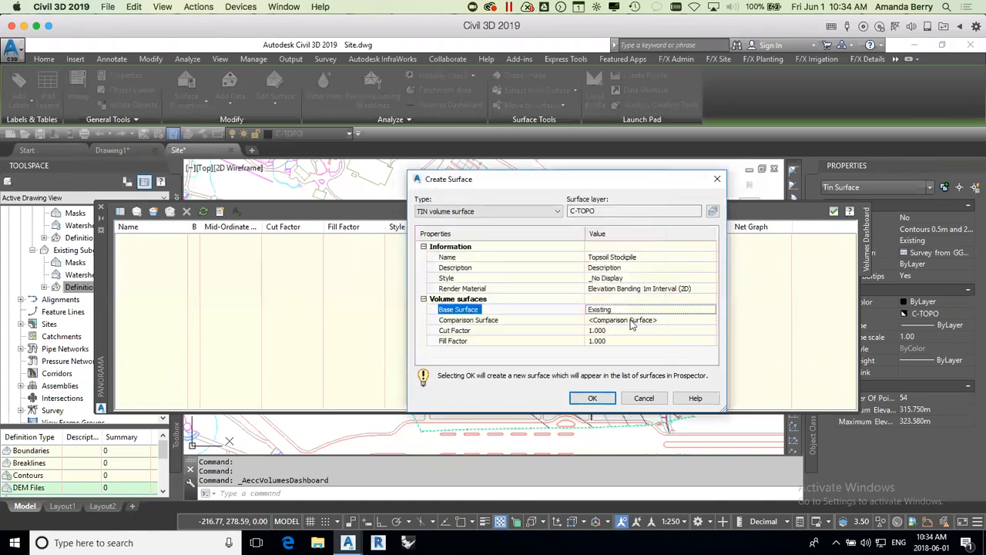
click(690, 319)
click(710, 320)
click(438, 239)
click(532, 348)
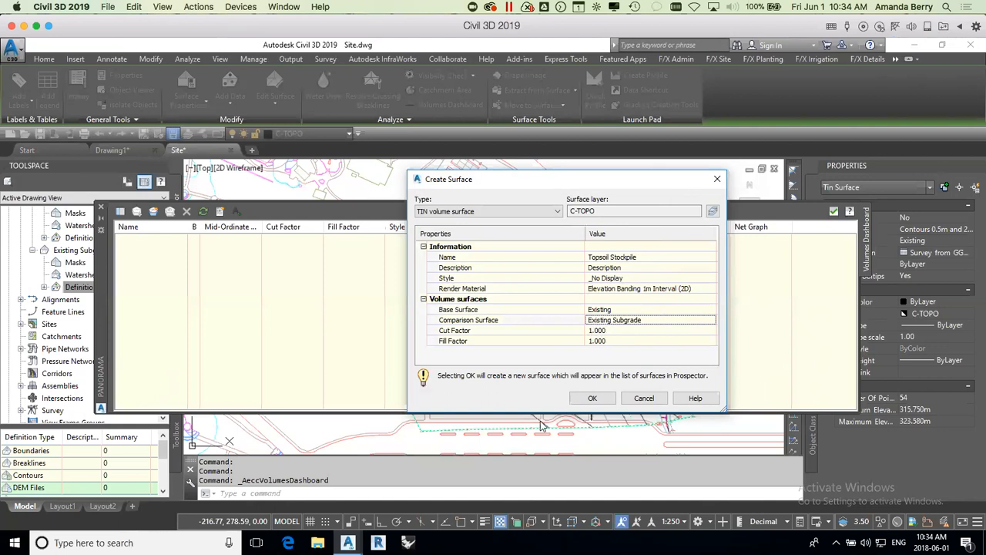
click(593, 398)
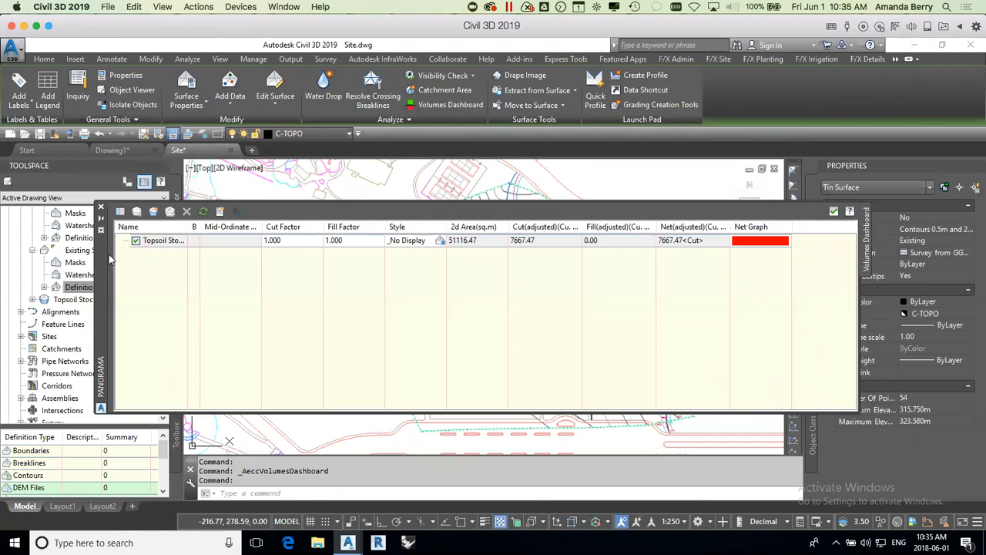
Step: Close the Volumes Dashboard and collapse the Existing Subgrade and Existing branches in the surface list
drag(101, 258, 97, 147)
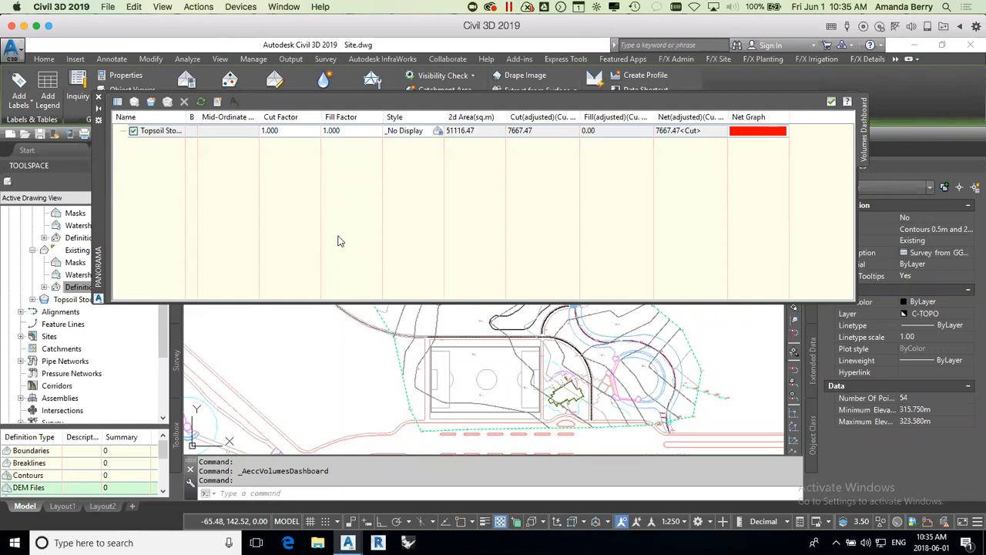
click(99, 100)
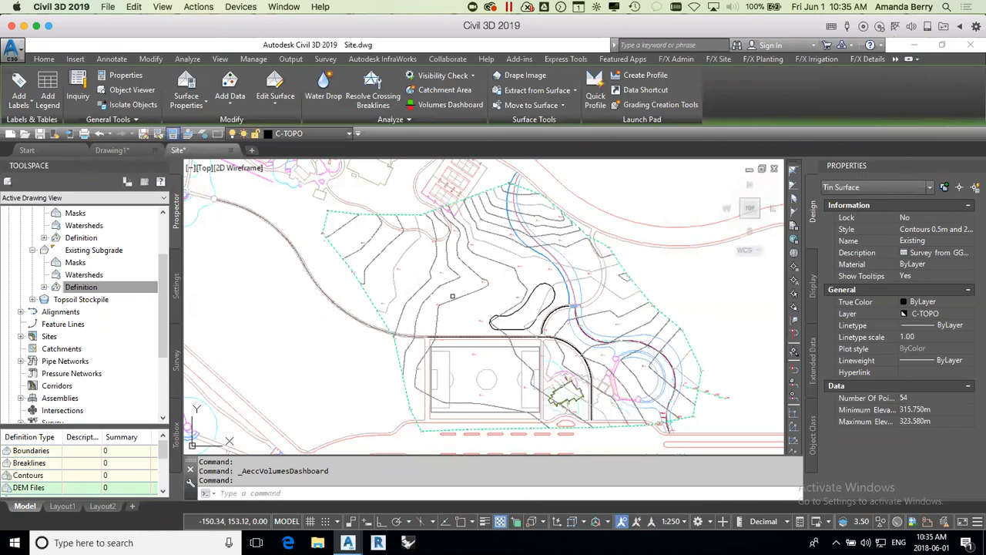
click(32, 250)
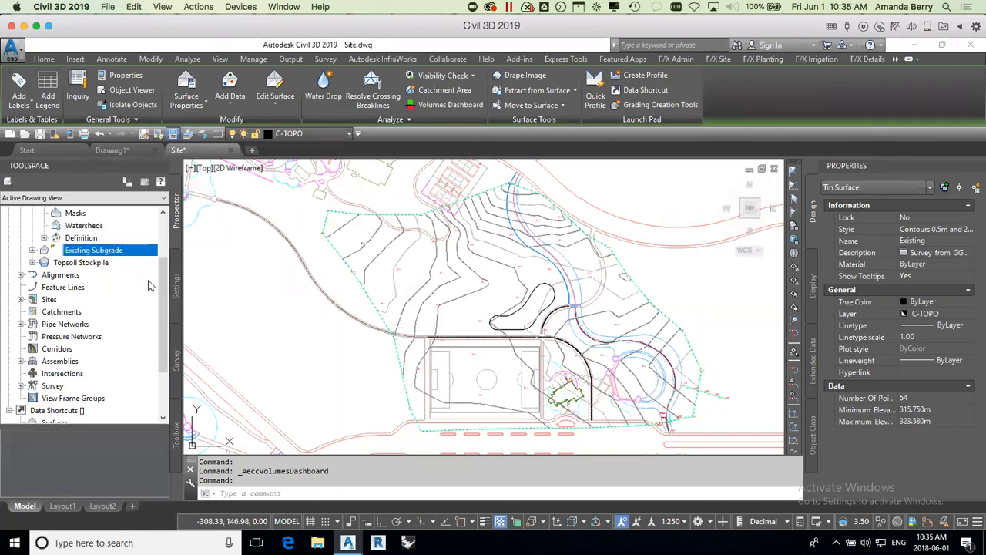
scroll(90, 264, up, 2)
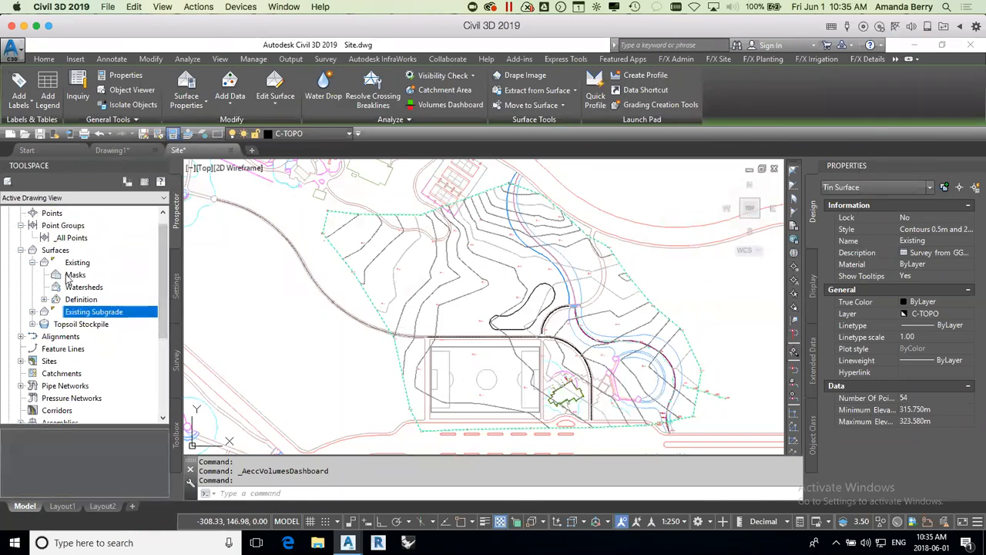
click(33, 263)
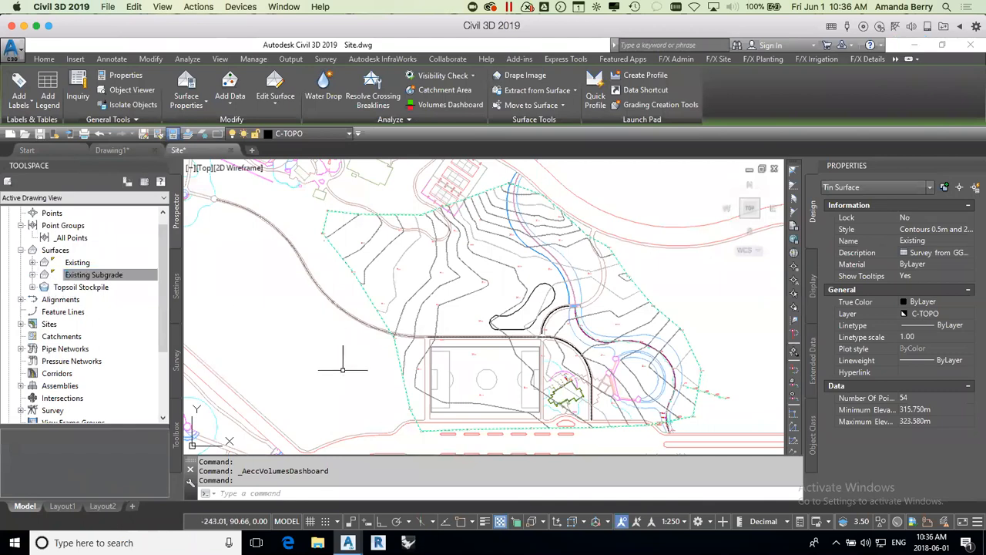
Step: Start a new TIN surface in the Surfaces collection and name it Proposed
right_click(55, 251)
click(125, 255)
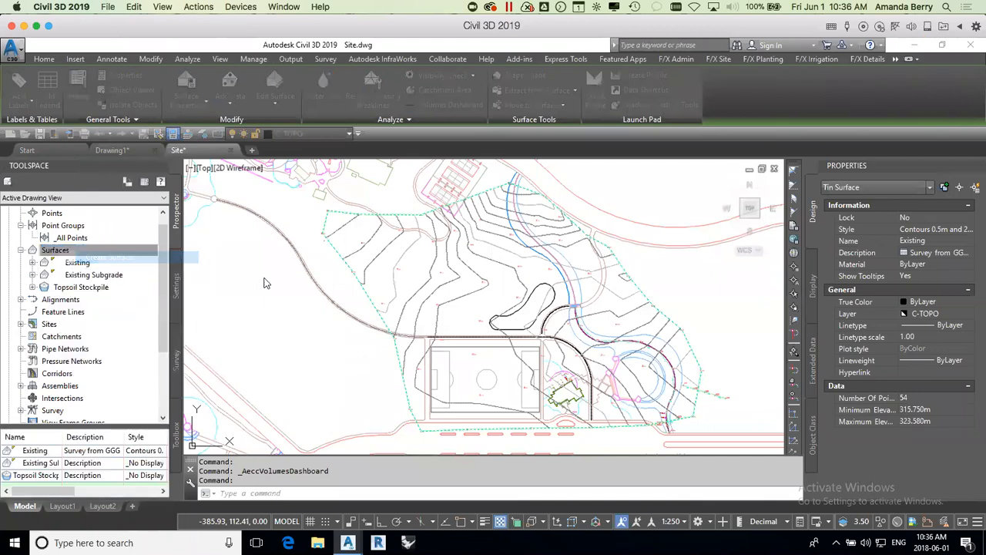
click(673, 255)
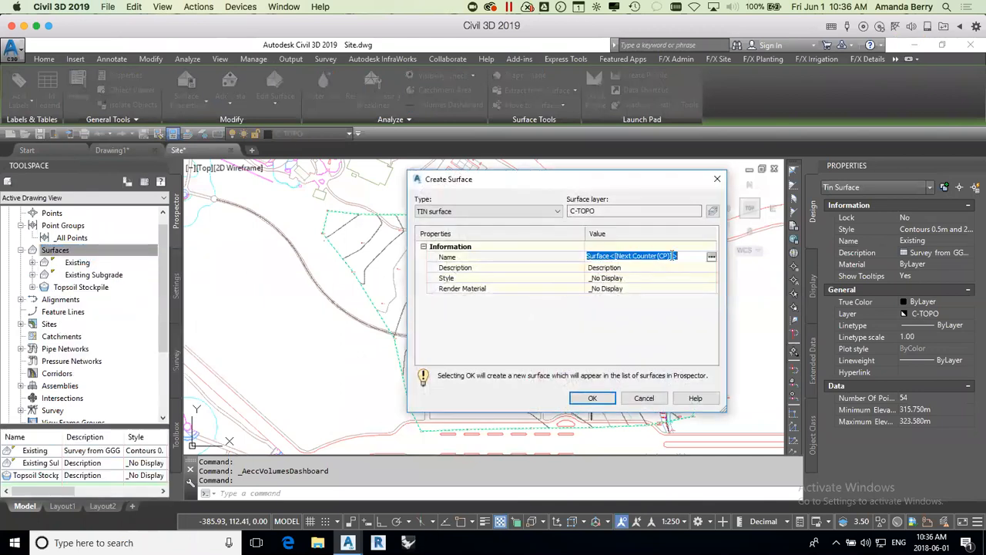
text(Proposed)
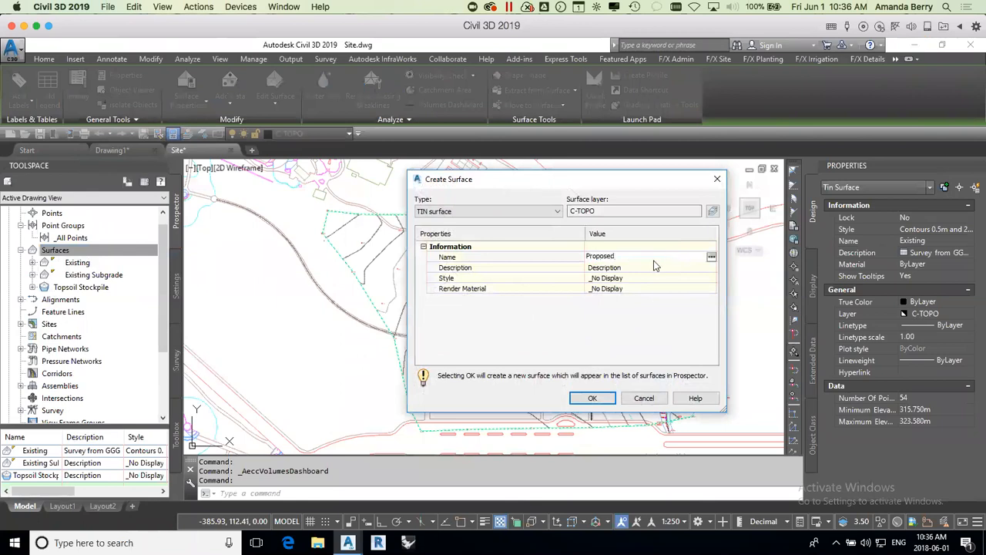
key(Return)
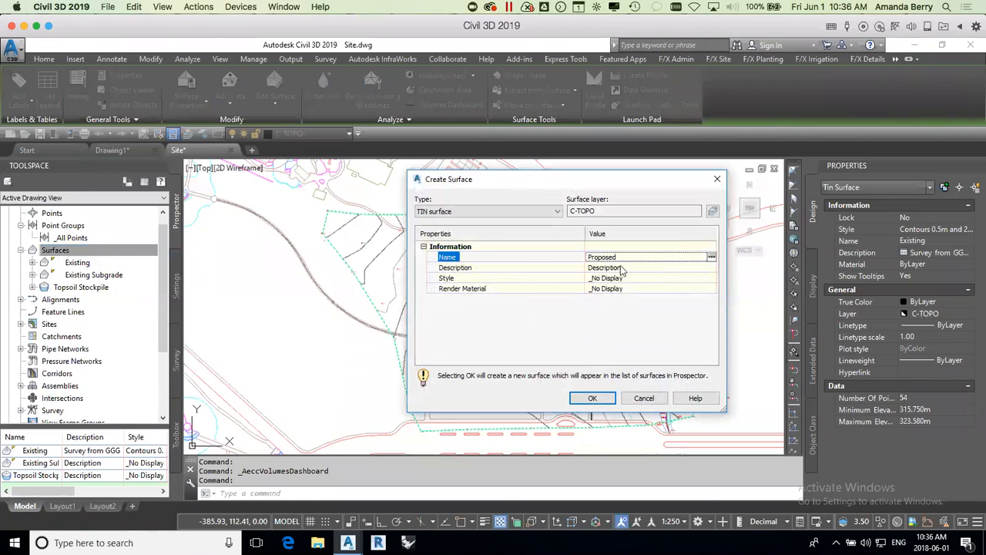
click(616, 267)
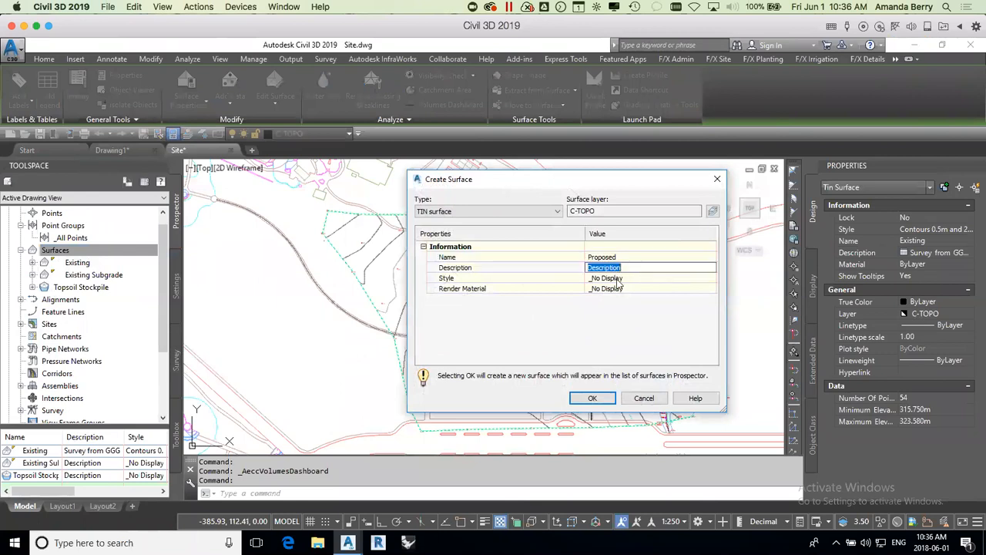
Step: Set the Proposed surface's style to Contours 0.5m and 2.5m (Design) and create the surface
click(646, 278)
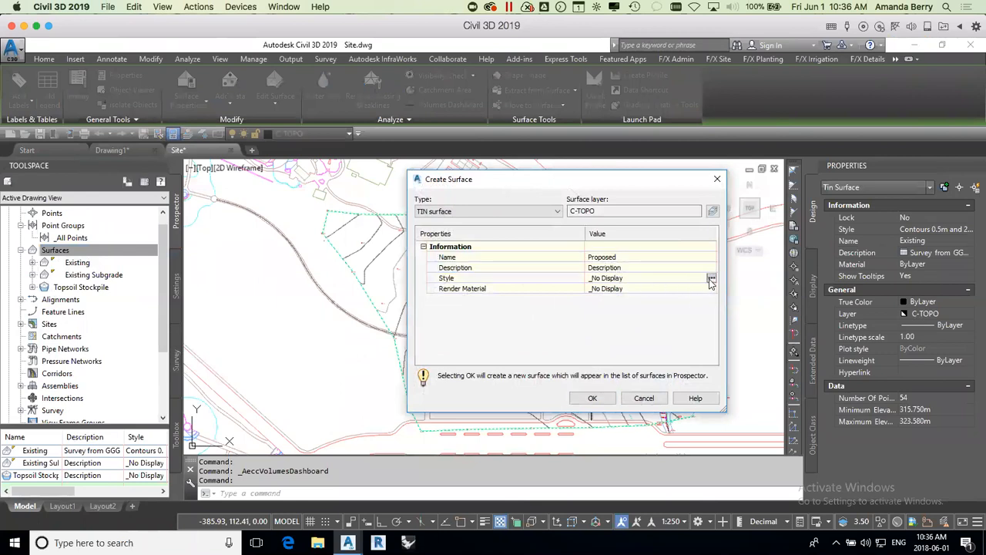
click(709, 278)
click(674, 218)
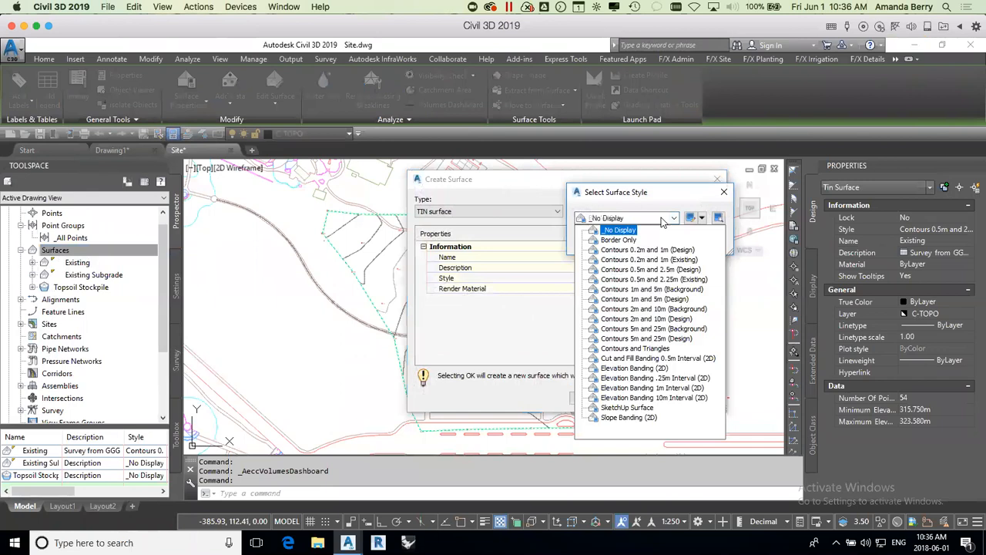
click(662, 271)
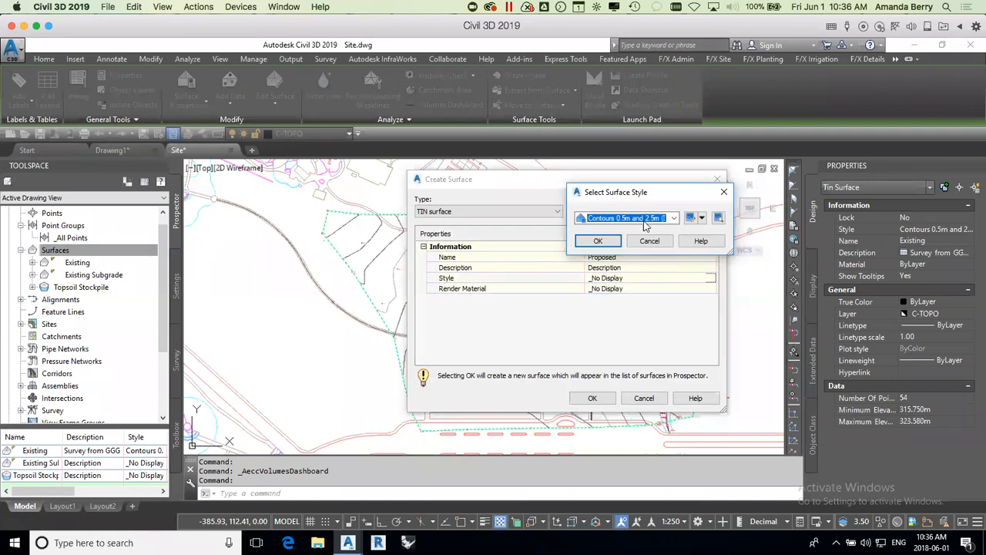
click(609, 241)
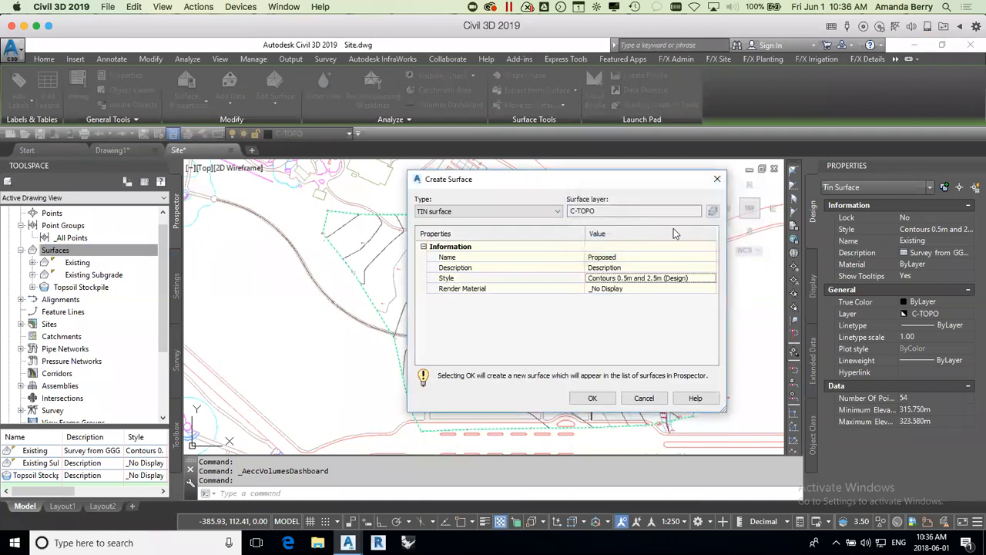
click(593, 398)
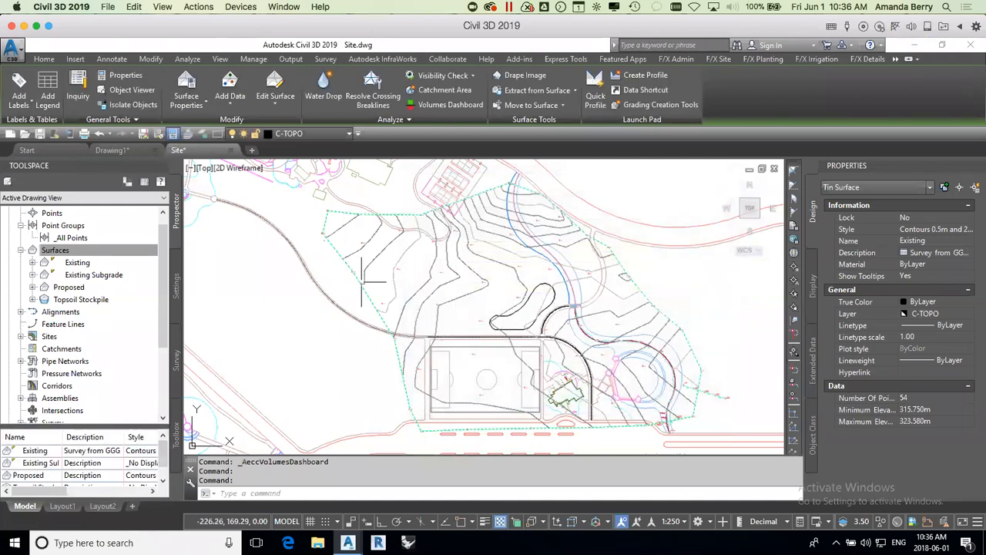
Step: Expand the Proposed surface and its Definition to list its data types
double_click(74, 289)
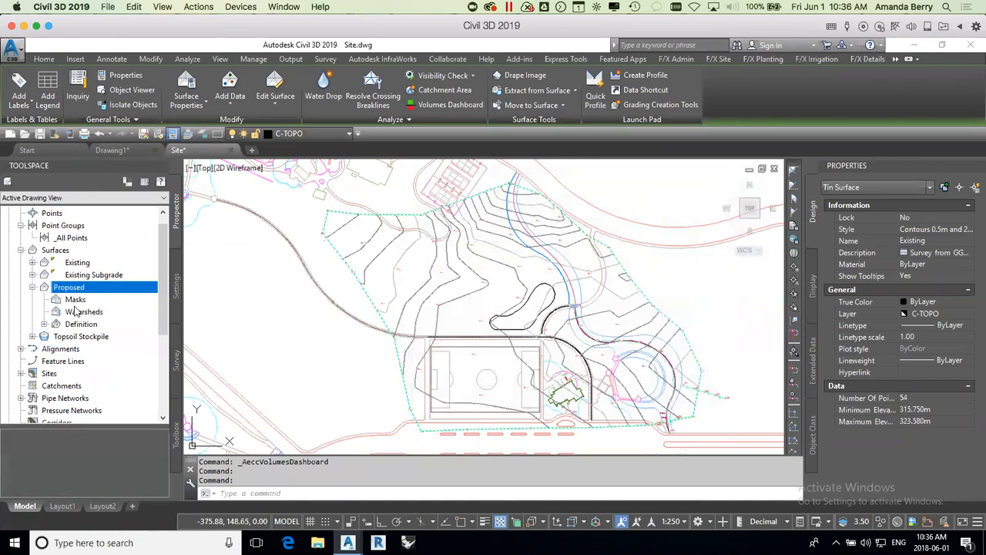
click(45, 324)
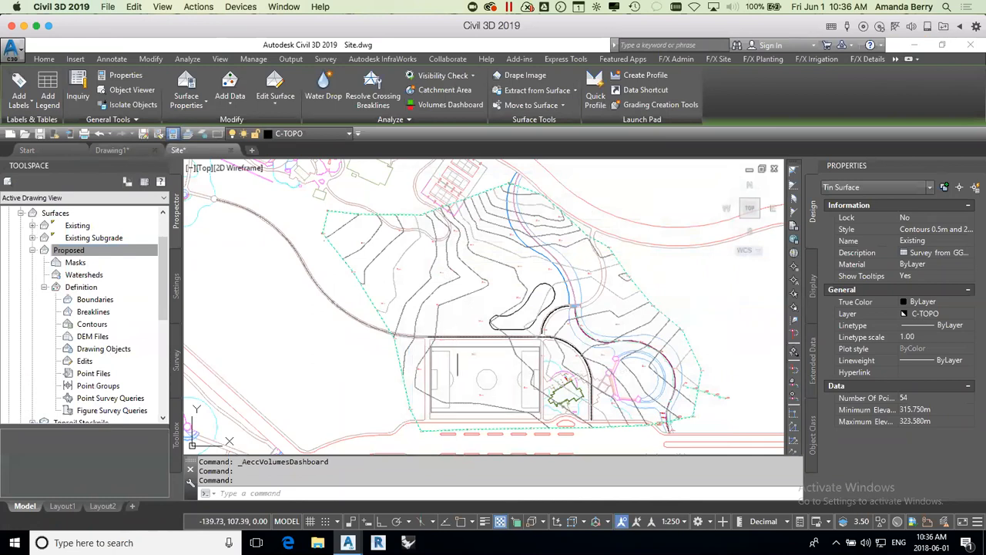
middle_drag(505, 375, 471, 347)
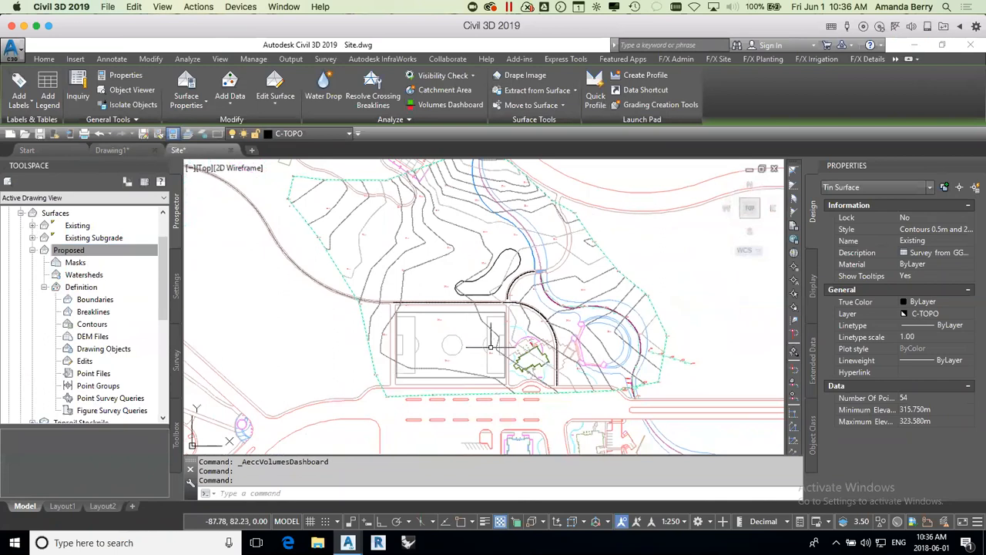
scroll(487, 345, up, 2)
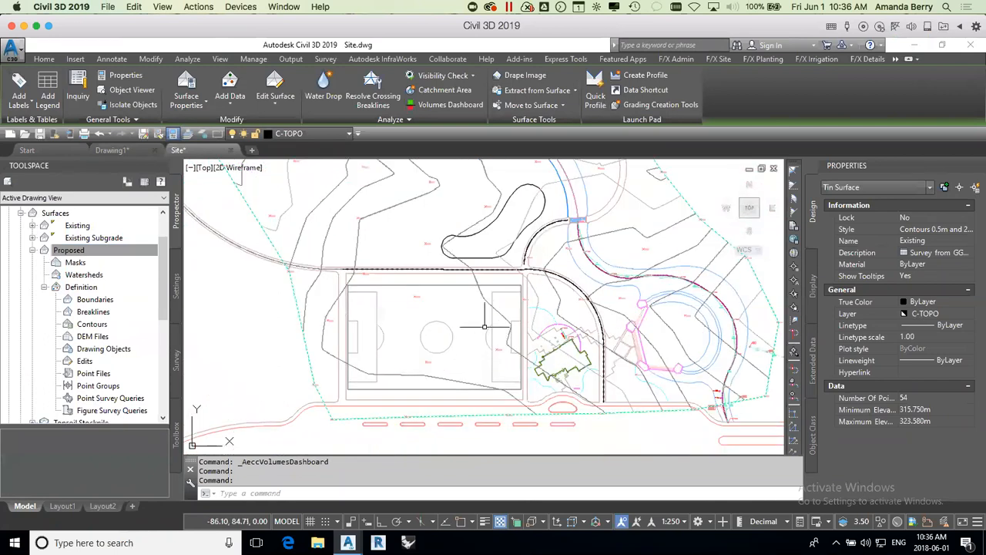
click(520, 292)
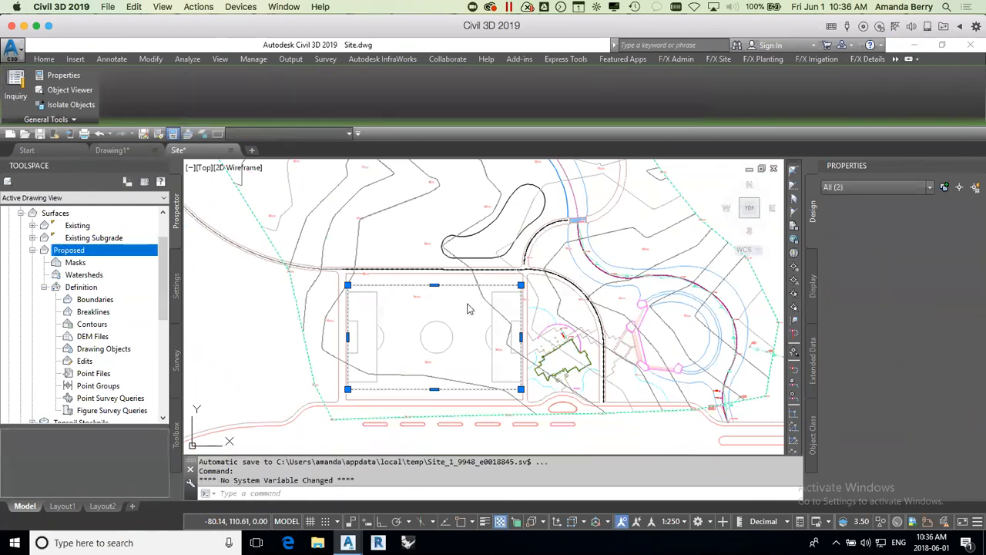
click(434, 304)
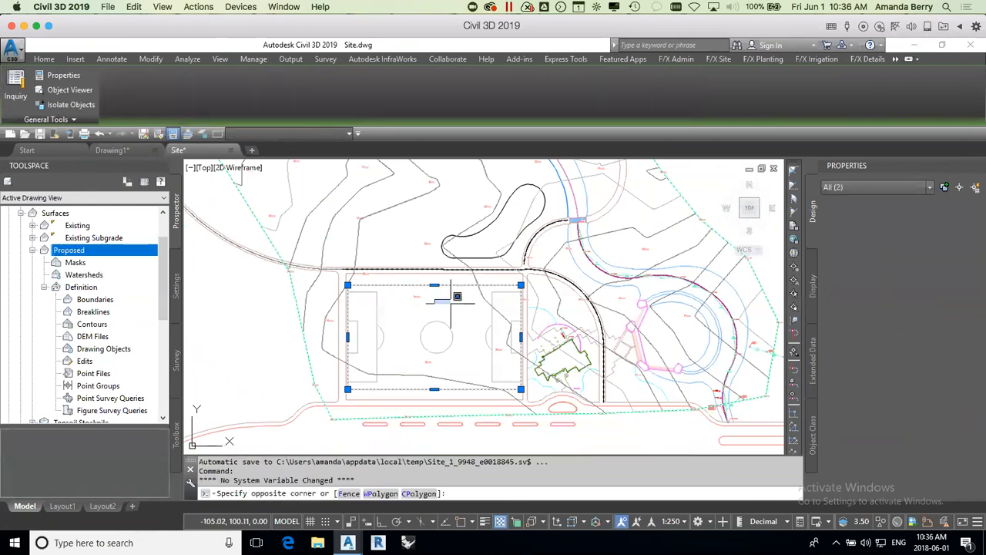
key(Escape)
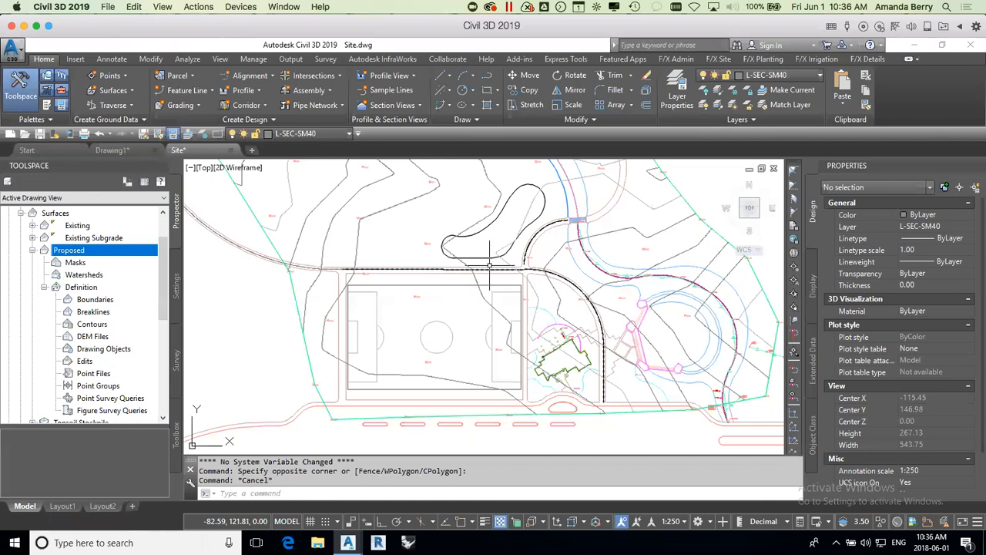
click(491, 256)
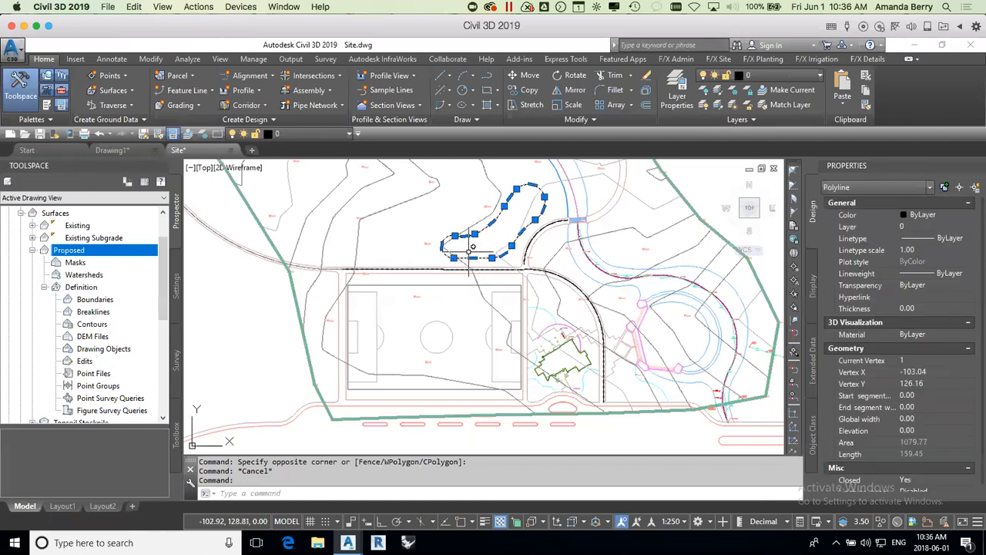
click(469, 269)
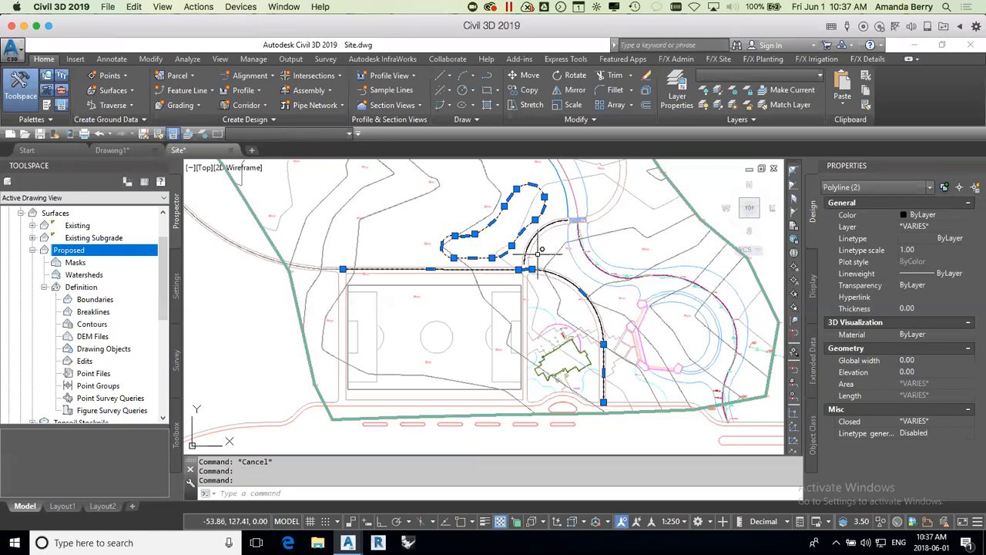
scroll(532, 246, up, 2)
key(Escape)
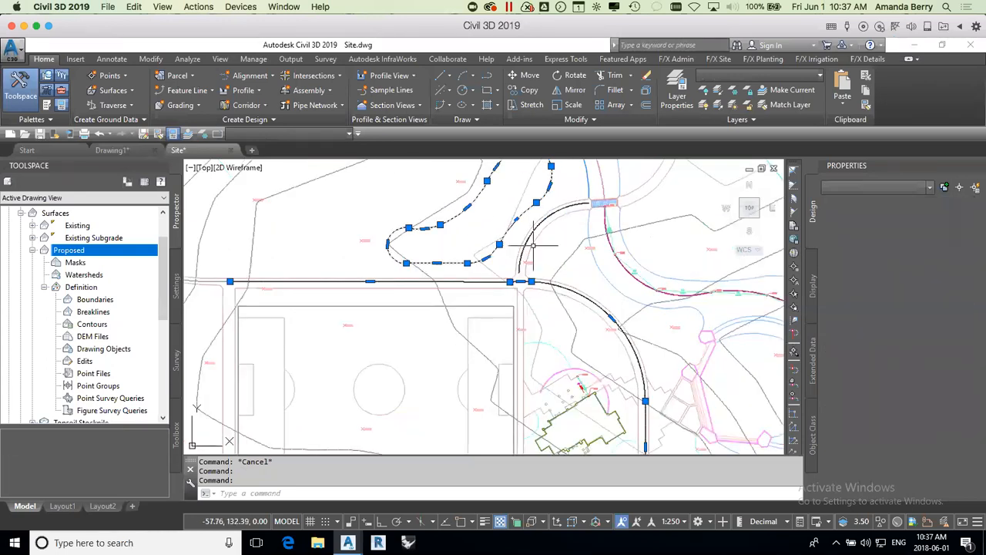
Step: Start creating feature lines from both walkway centrelines, the kidney-shaped outline, the soccer field boundary and the curved blue edge line north of the walkways
click(521, 281)
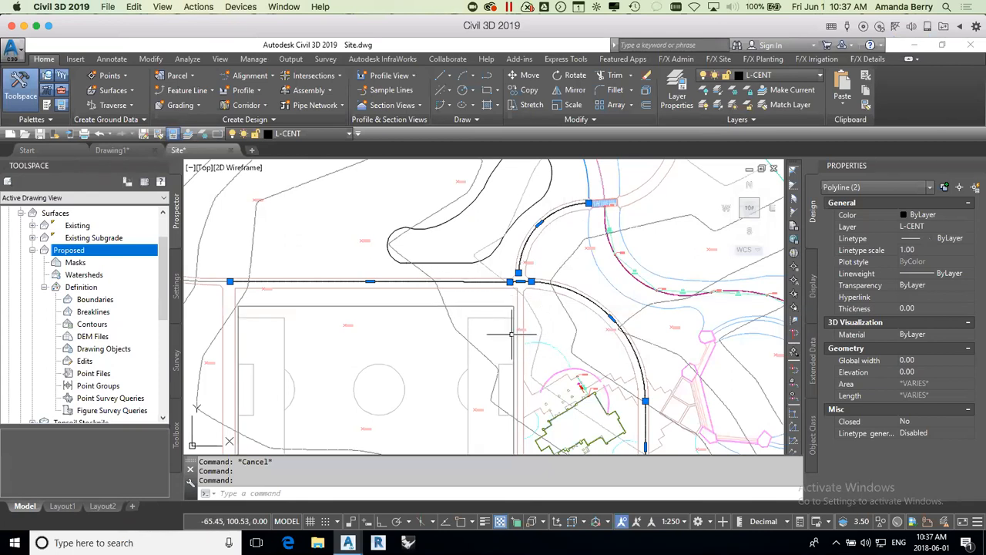
click(489, 251)
click(486, 306)
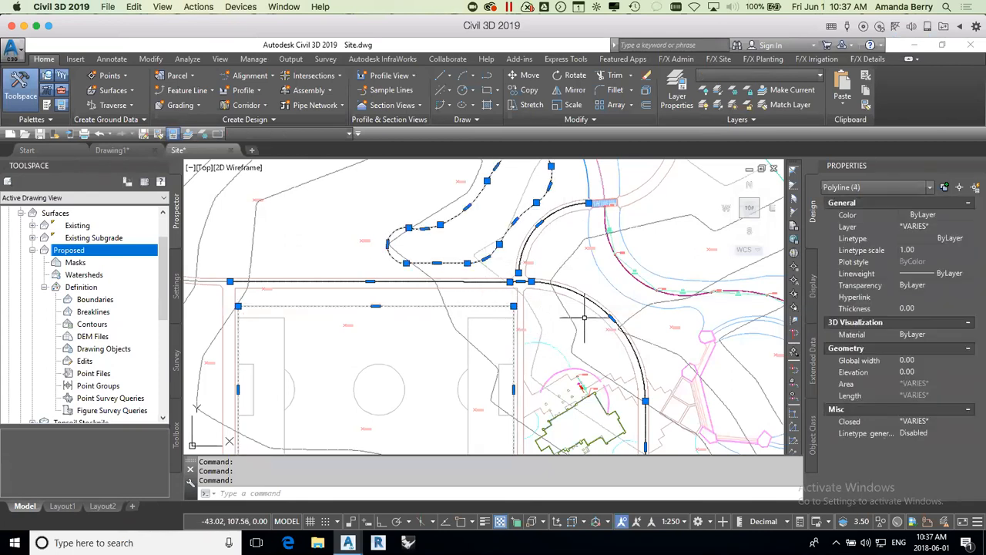
scroll(581, 320, down, 4)
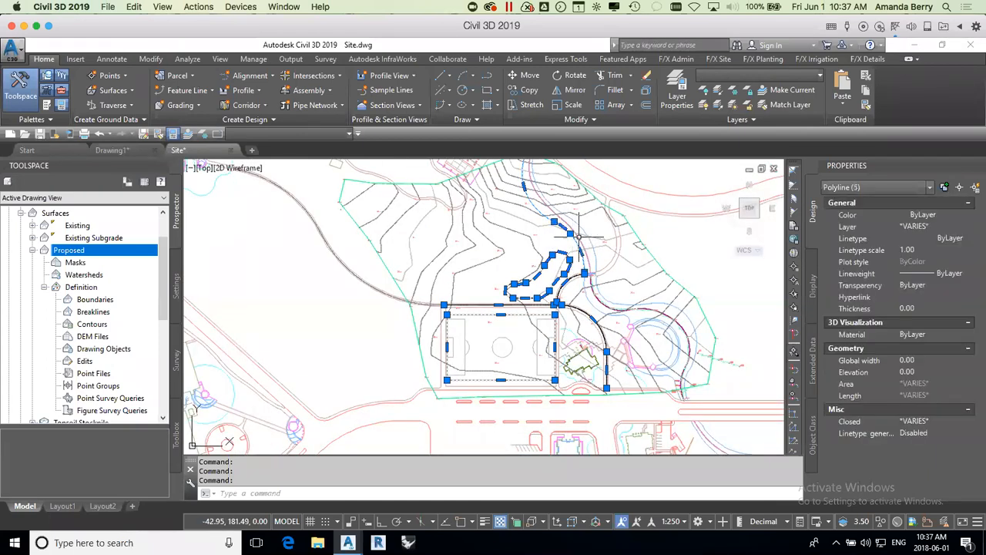
scroll(576, 235, up, 4)
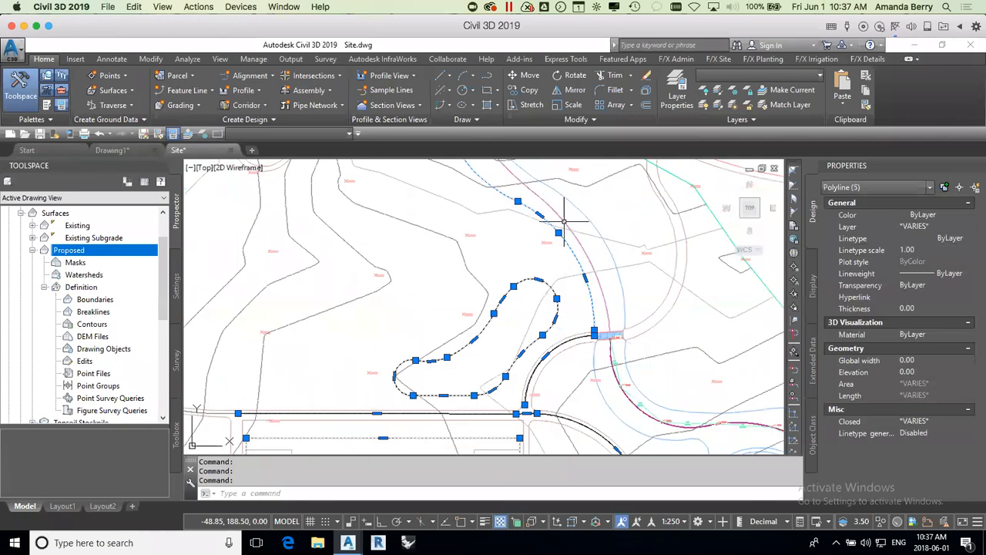
click(579, 228)
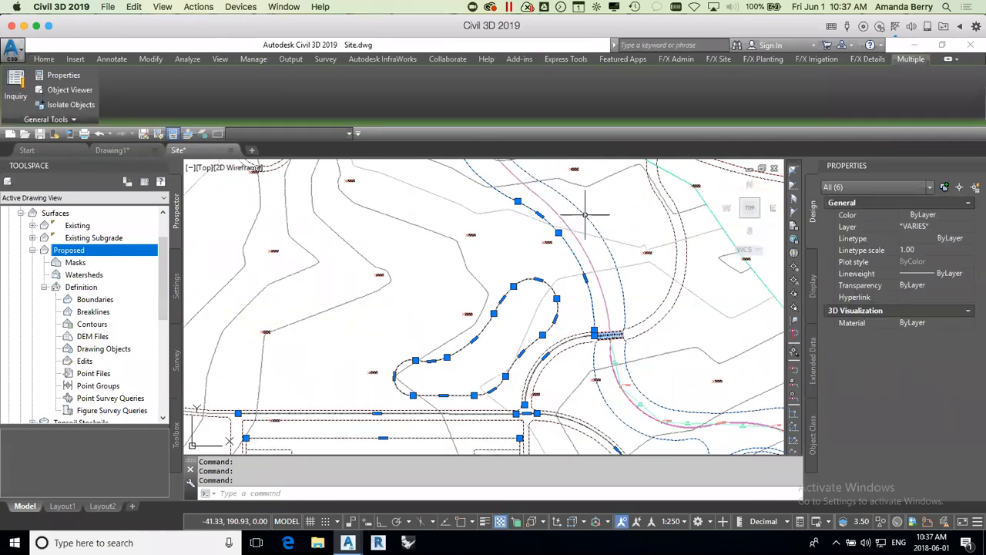
shift+click(586, 222)
scroll(550, 254, down, 3)
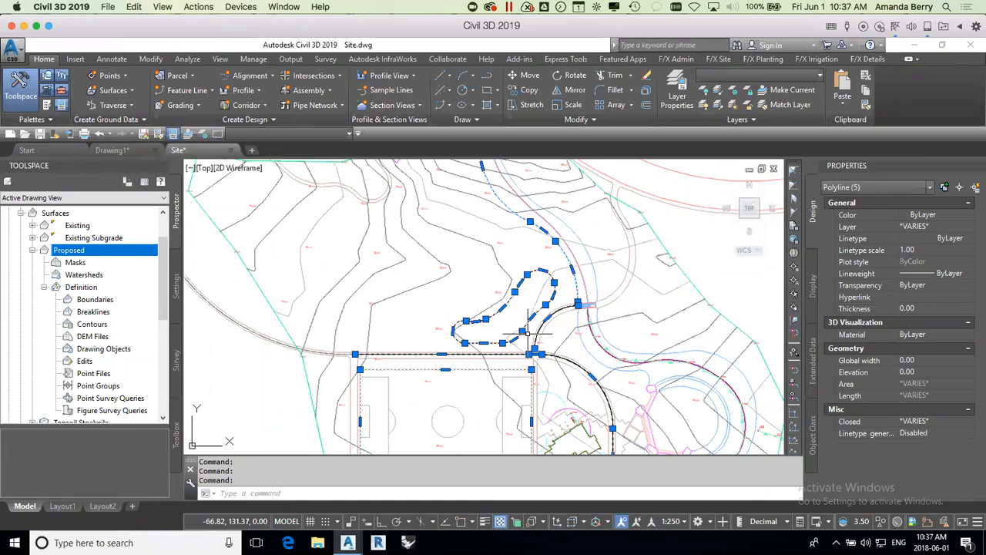
click(205, 92)
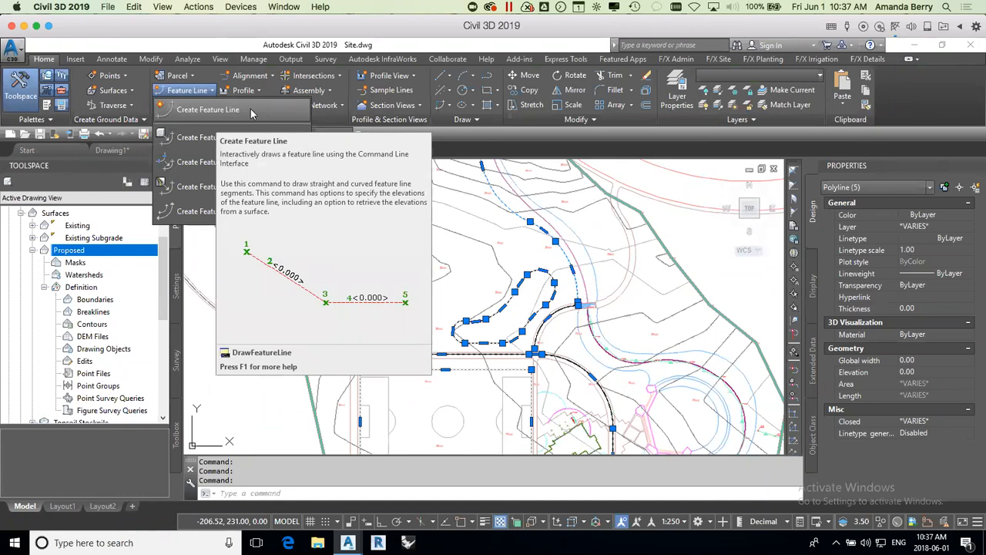
click(186, 138)
Step: Change the feature line name template's prefix to Walkway, keeping the Next Counter field
drag(598, 135, 476, 91)
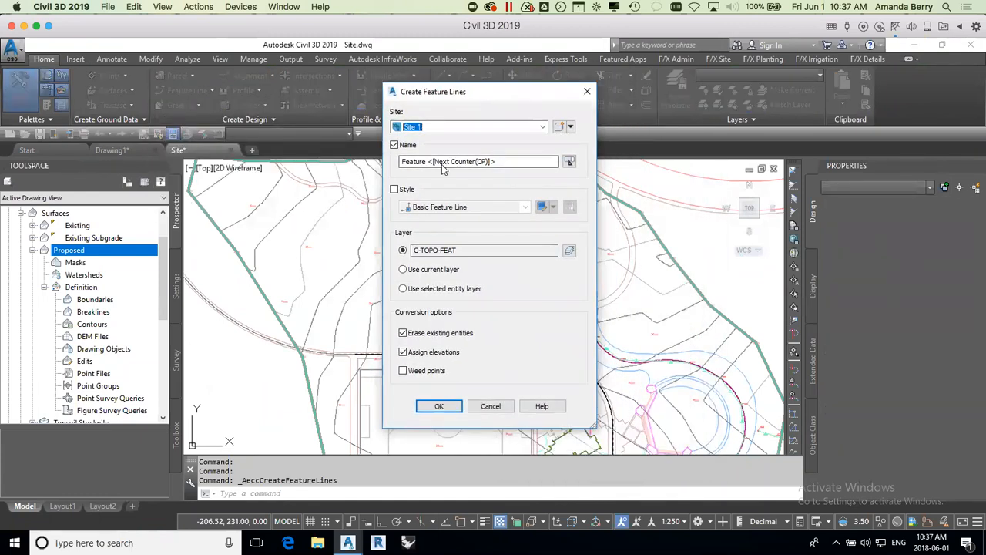
click(509, 160)
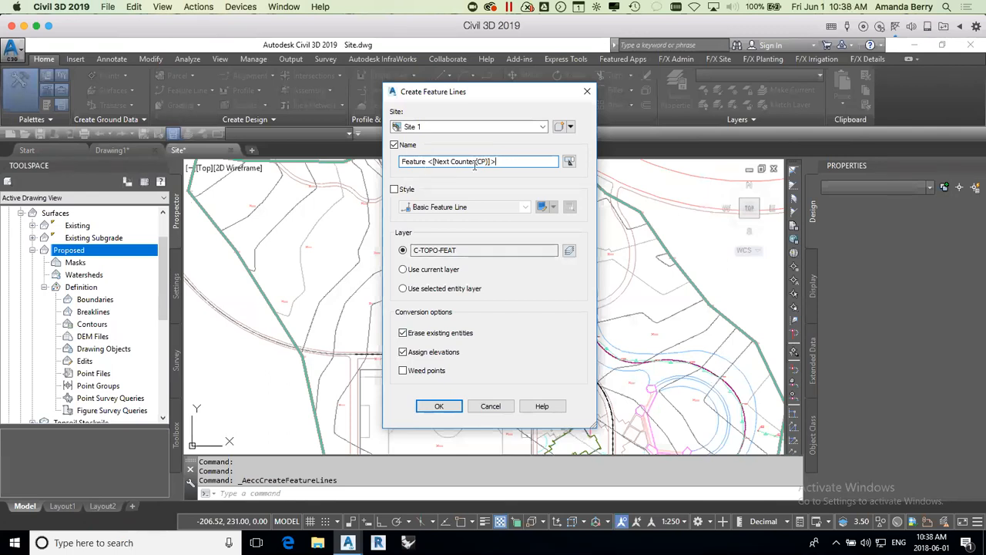
drag(518, 97, 326, 85)
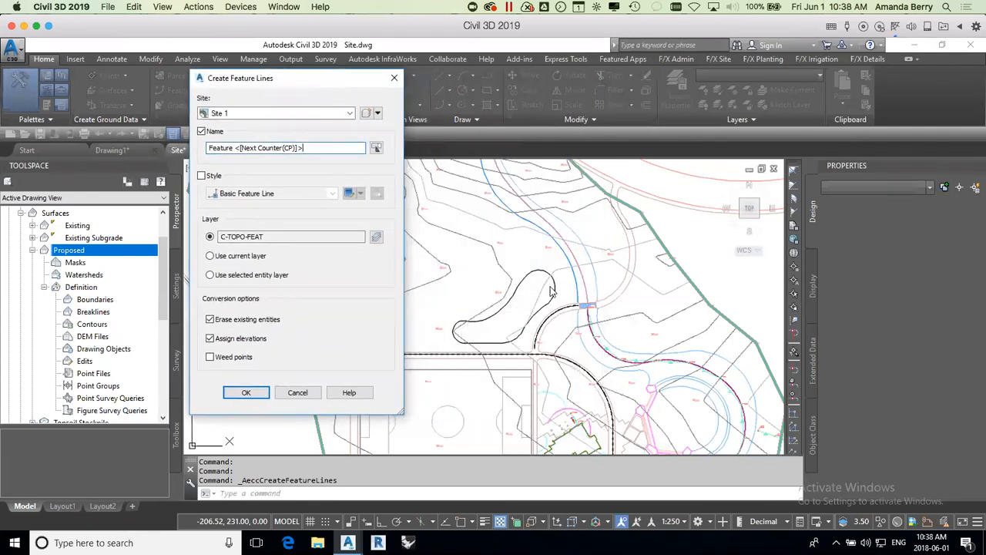
double_click(225, 148)
text(Walkway)
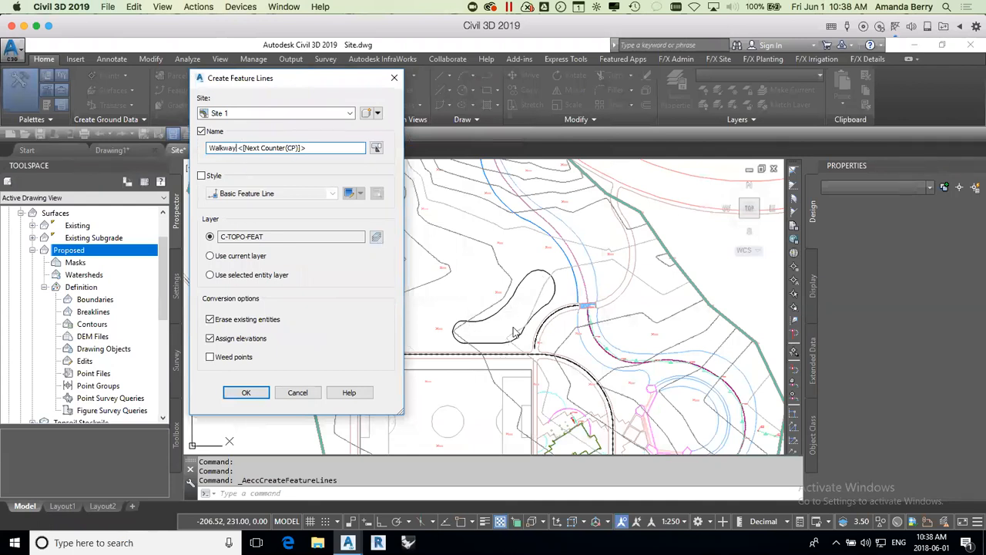
mouse_move(307, 79)
mouse_down()
mouse_move(387, 76)
mouse_move(568, 98)
mouse_move(550, 97)
mouse_up()
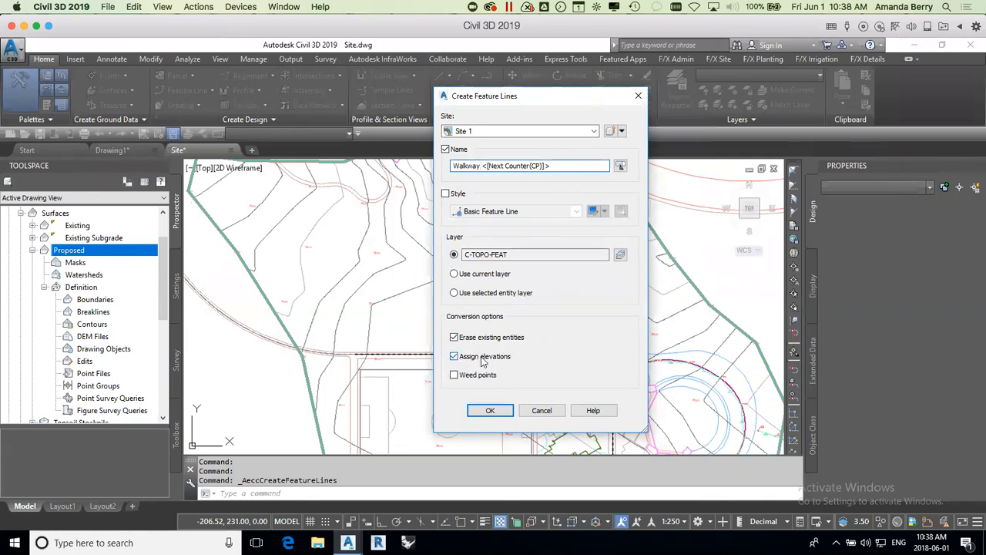
Step: Create the feature lines in Site 1 with elevations assigned from the Existing surface, without intermediate grade break points or a relative elevation
drag(563, 97, 759, 105)
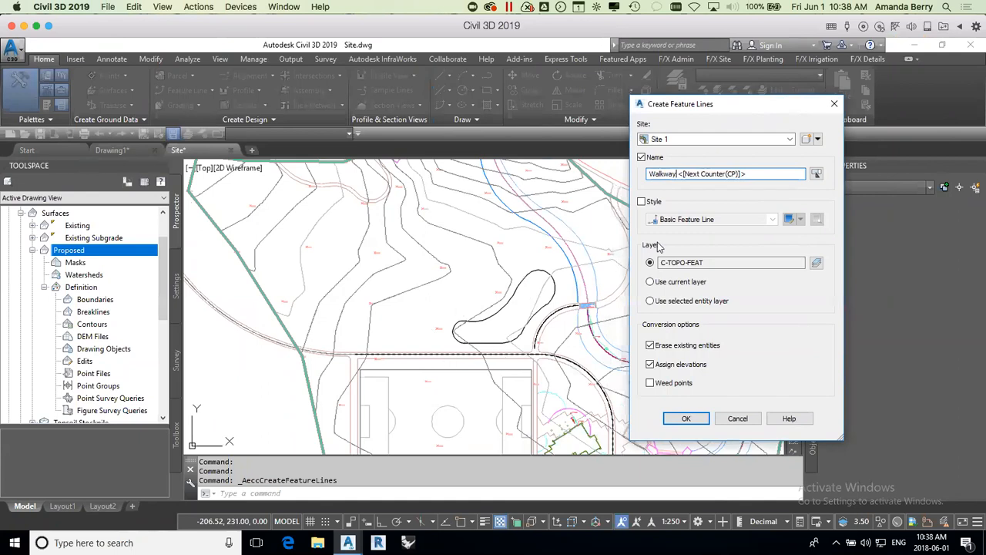
click(684, 419)
drag(846, 292, 762, 225)
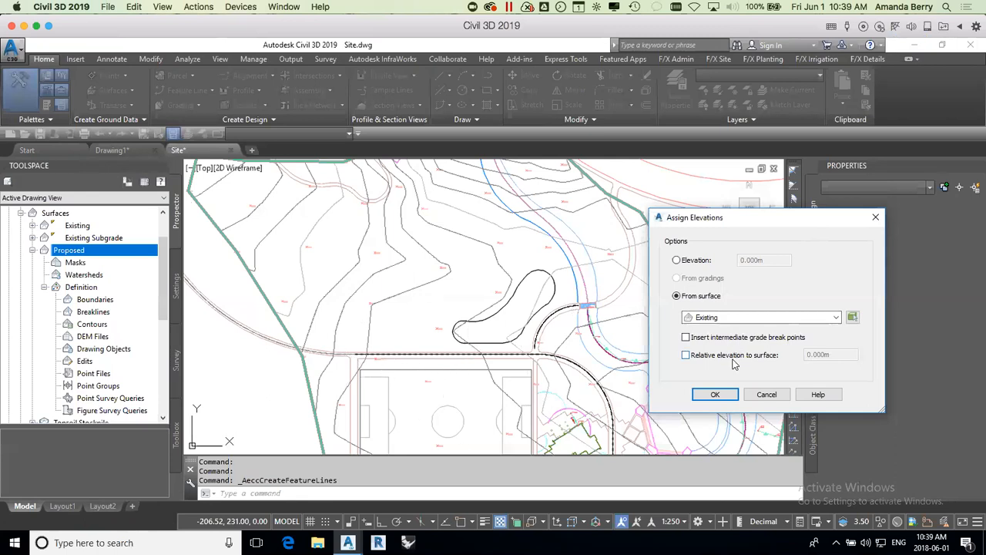
click(716, 394)
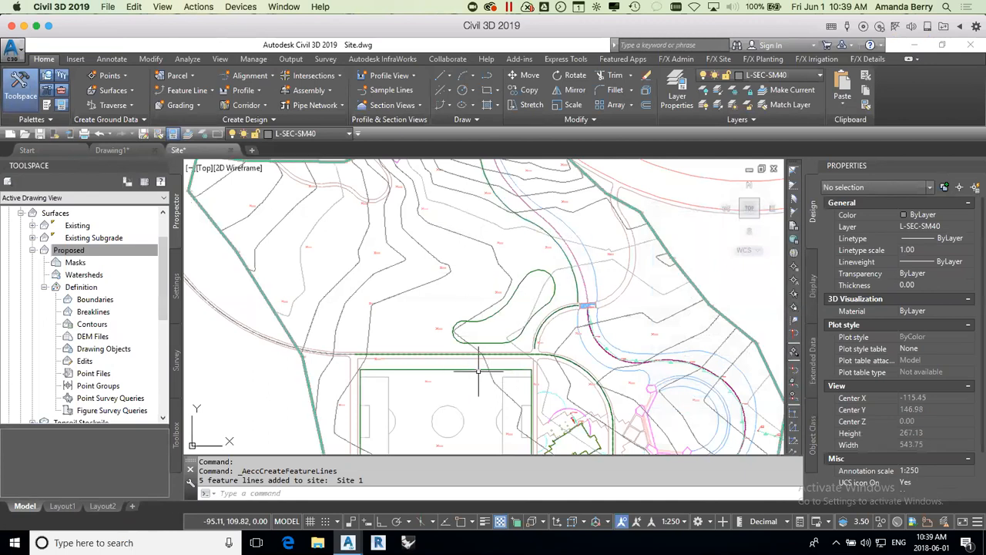
Step: Select the five feature lines: soccer field boundary, both walkway centrelines, kidney-shaped outline and the curved line north of the walkways
click(478, 371)
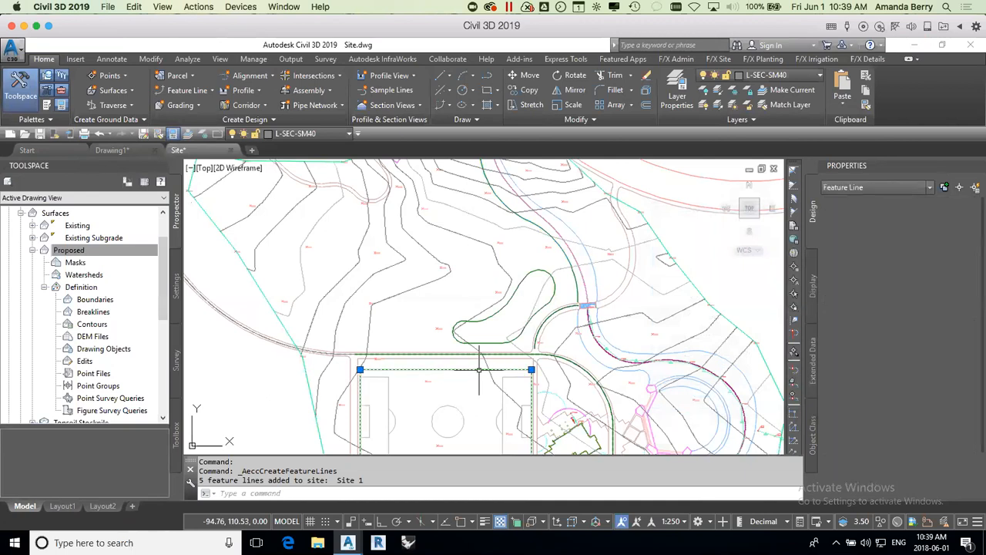
click(535, 350)
click(540, 329)
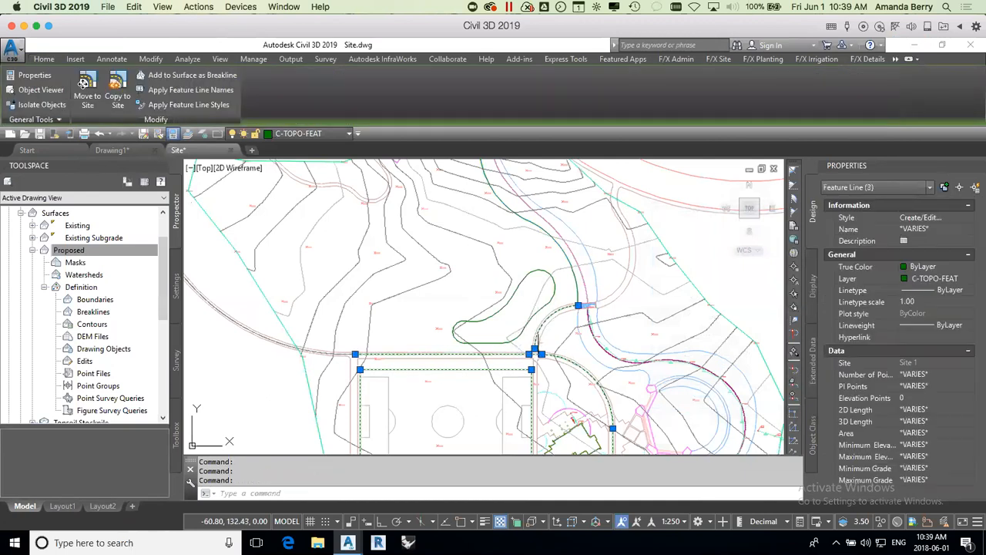
click(552, 298)
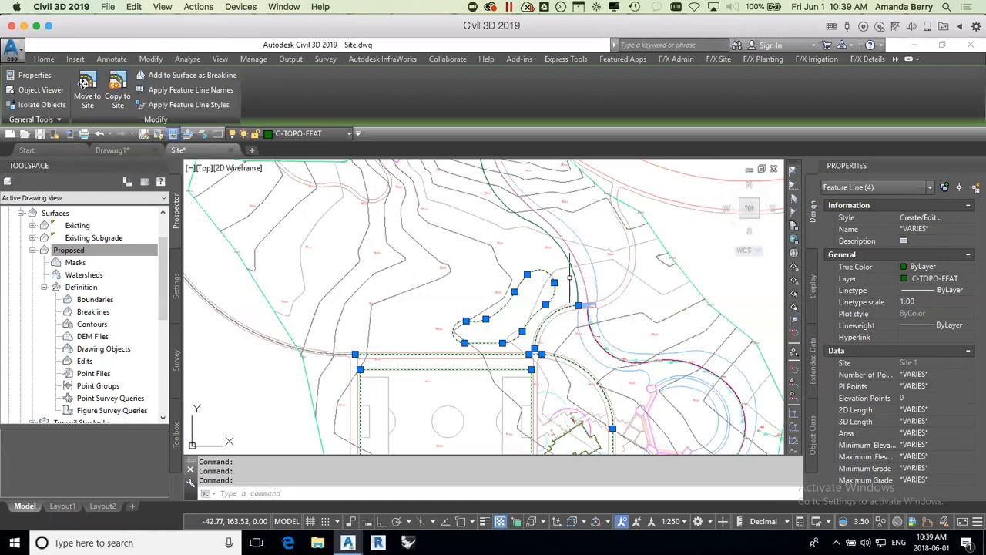
click(572, 276)
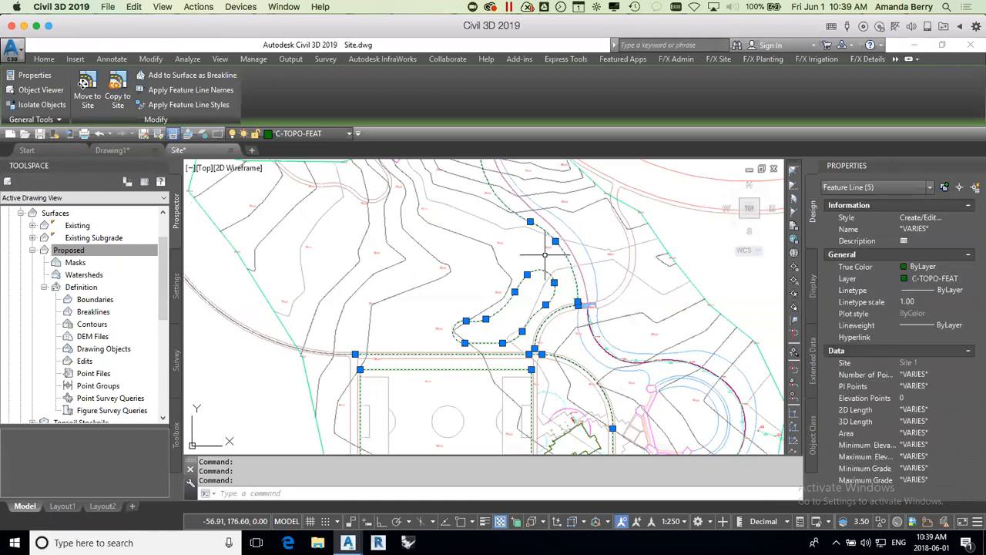
scroll(545, 254, down, 4)
scroll(570, 297, up, 2)
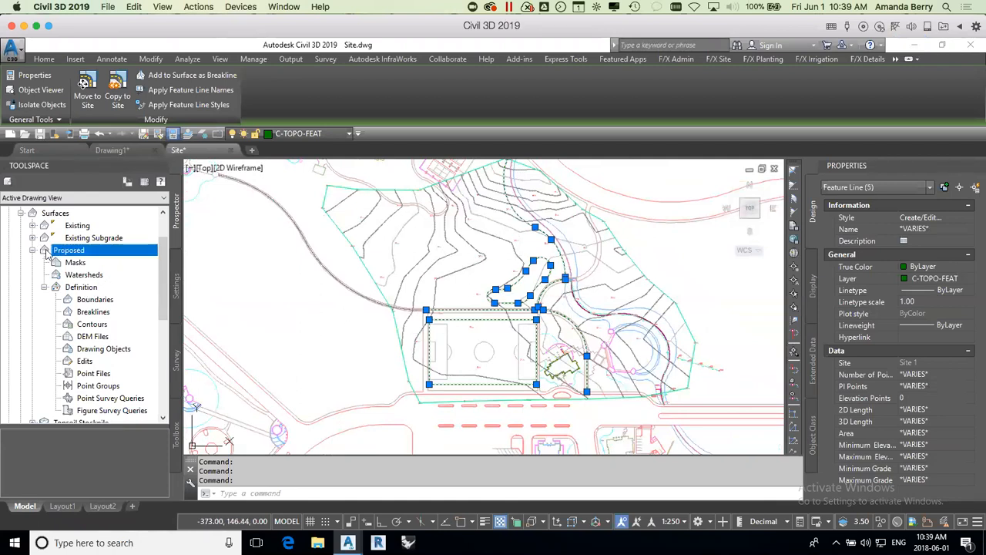
click(93, 313)
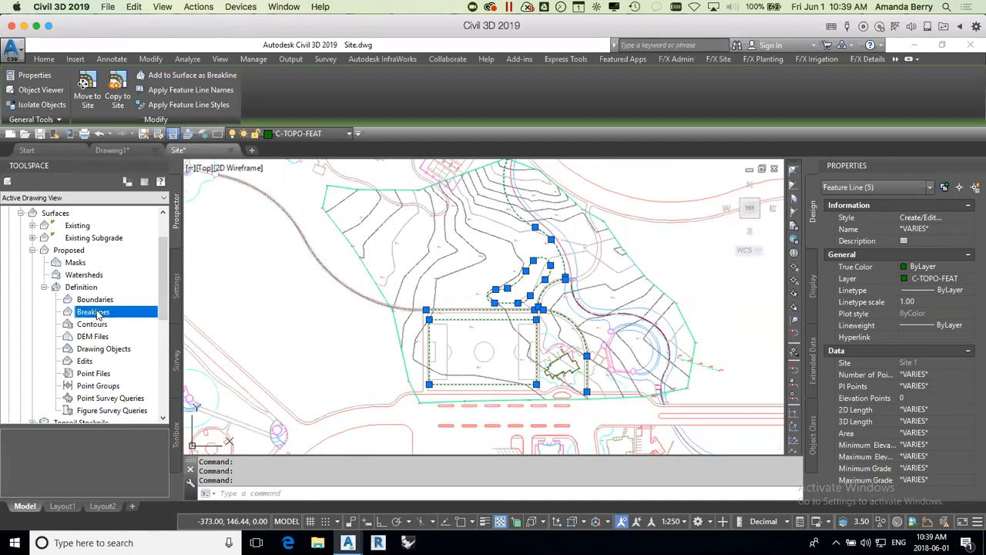
right_click(98, 315)
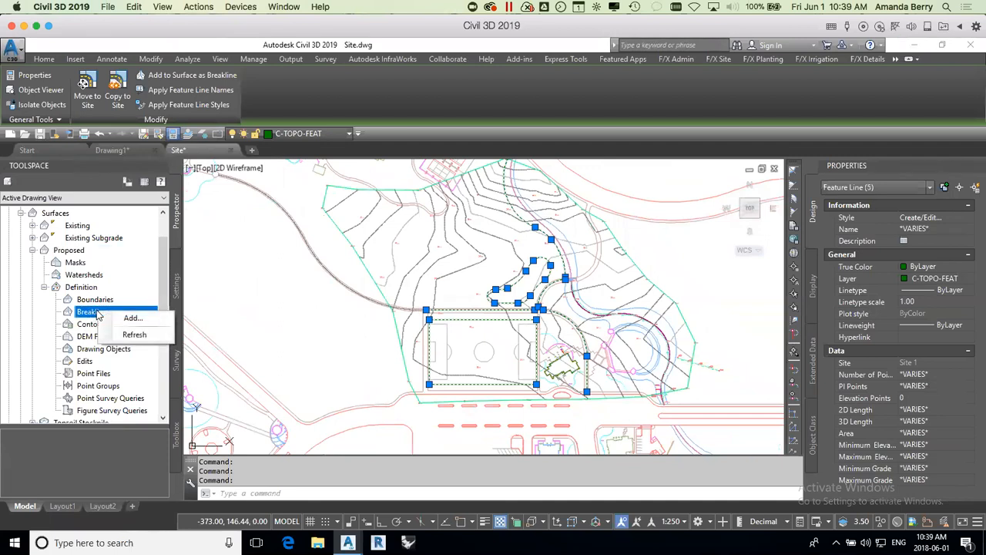
click(694, 133)
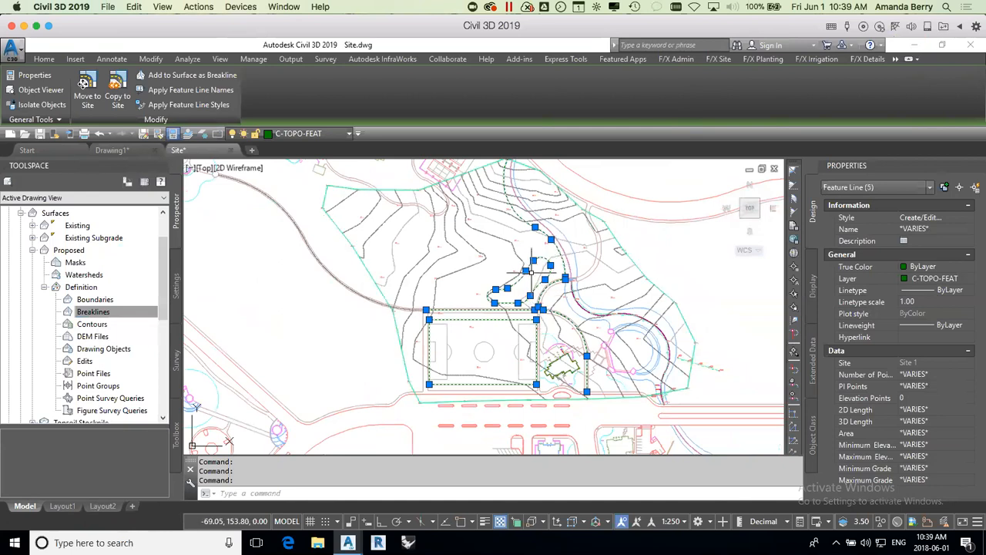
Step: Add the selected feature lines to the Proposed surface as Standard breaklines with the description Site Stuff
right_click(540, 250)
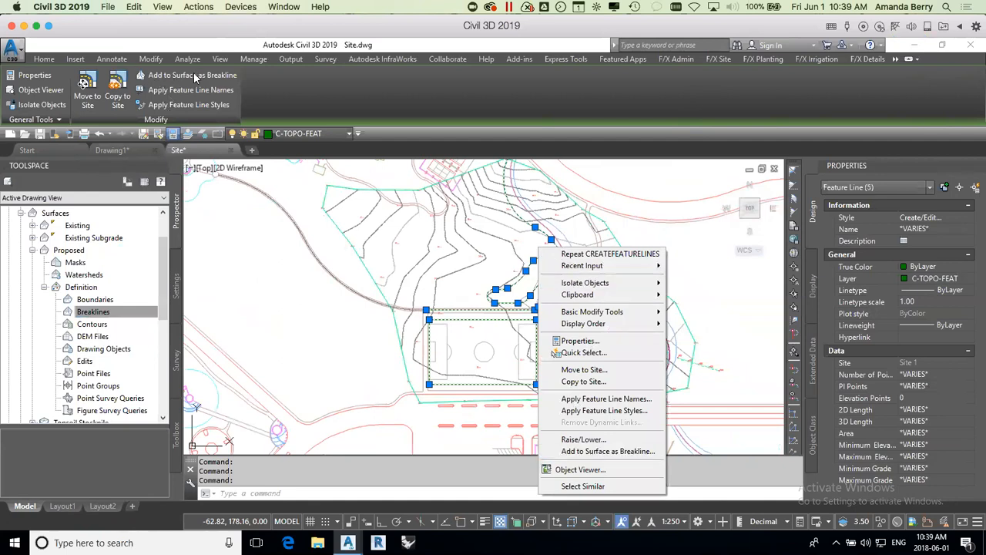
click(595, 452)
drag(759, 416, 571, 214)
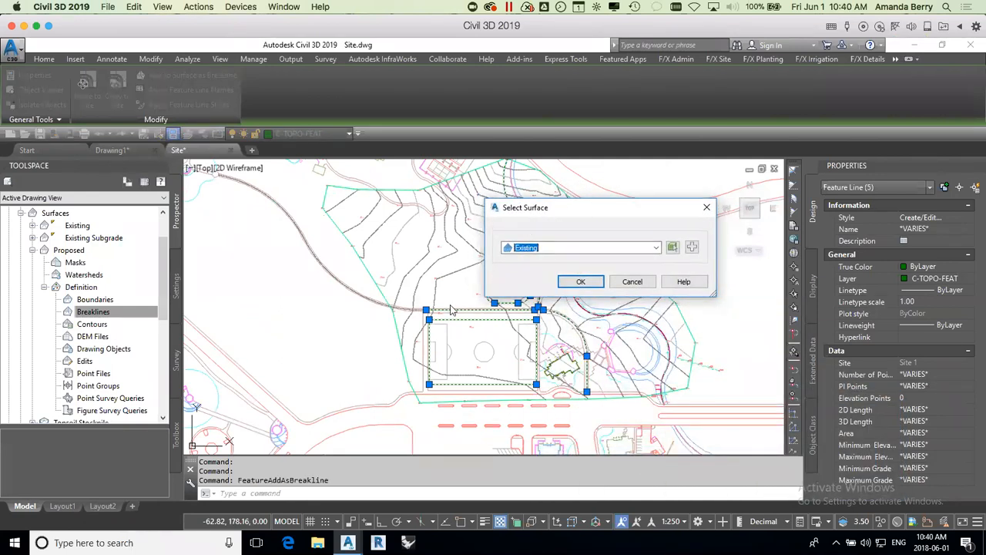
click(655, 247)
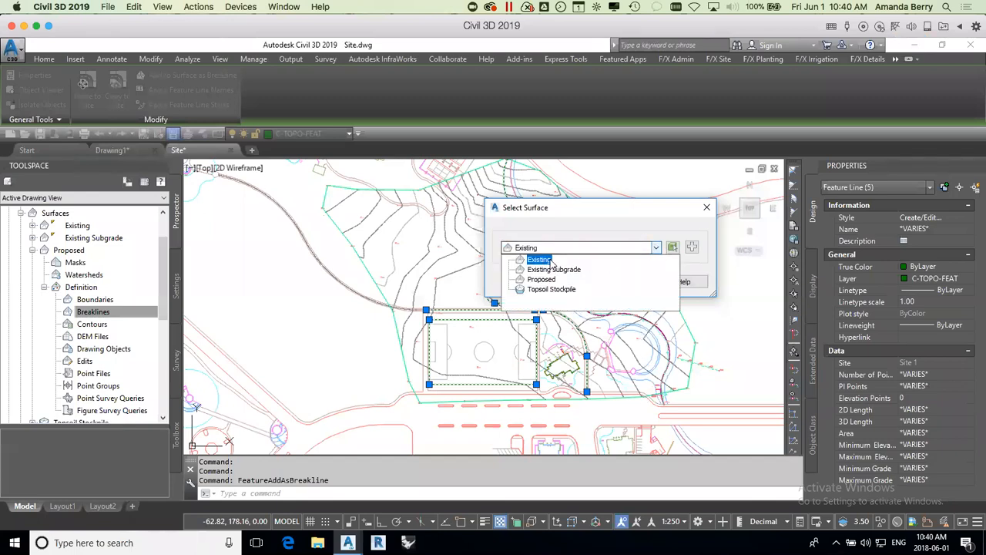
click(547, 282)
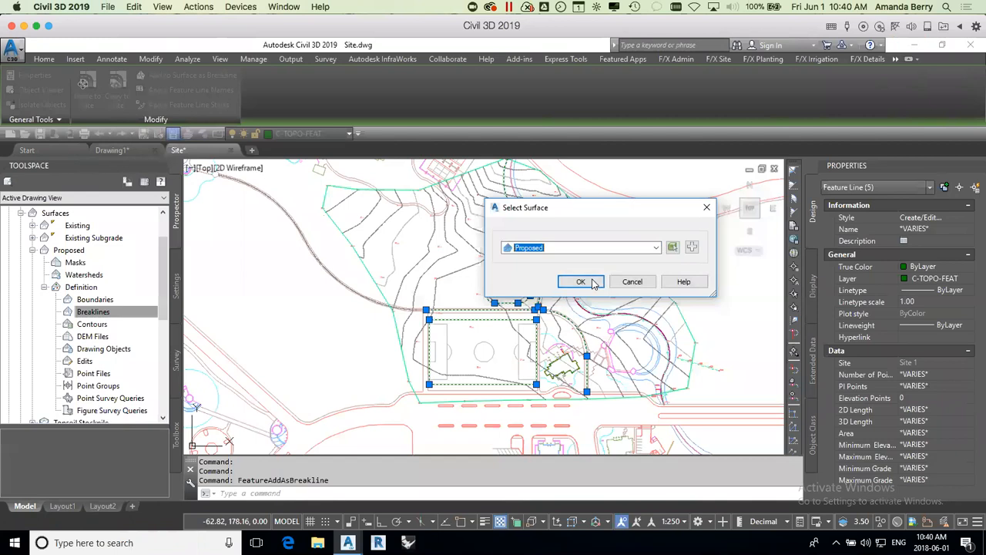
click(582, 281)
mouse_move(733, 330)
mouse_down()
mouse_move(538, 171)
mouse_move(539, 194)
mouse_up()
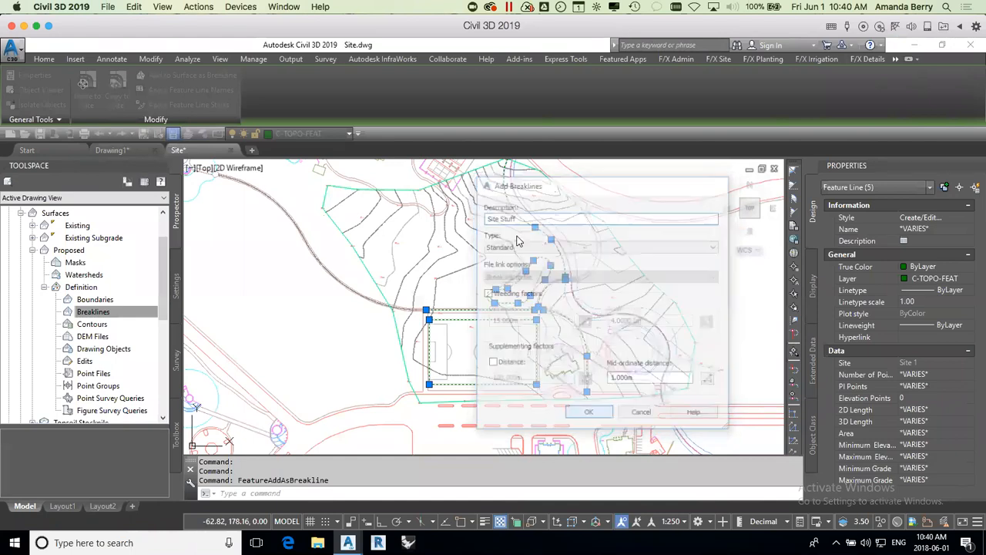
click(589, 414)
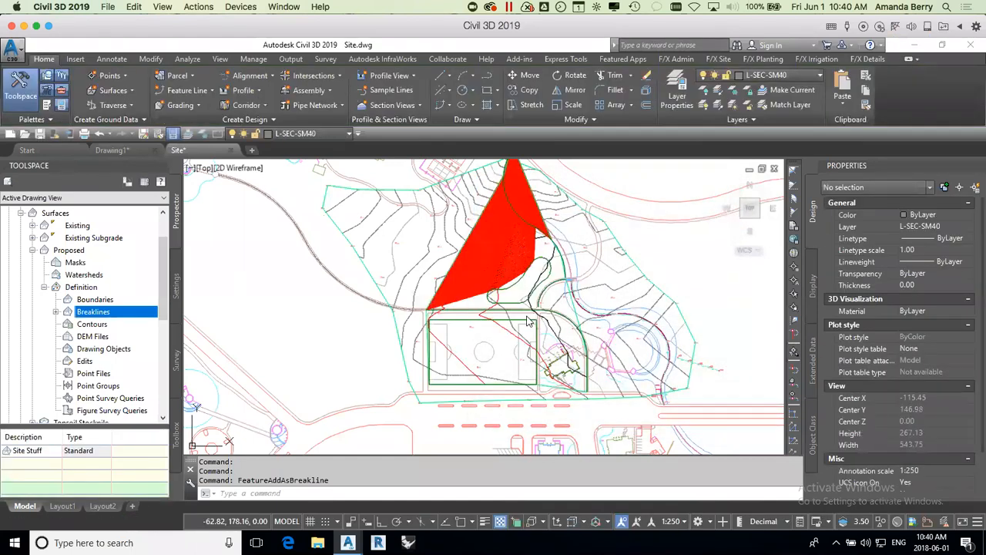
Step: Examine the densely packed red contours on the Proposed surface and select the curved northern feature line to check its elevations and north end
click(516, 295)
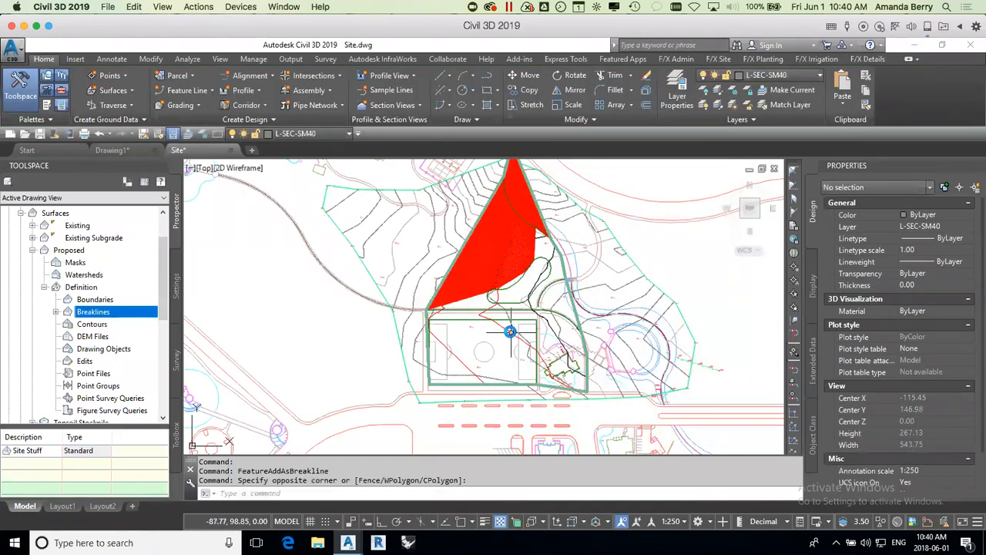
scroll(512, 333, up, 4)
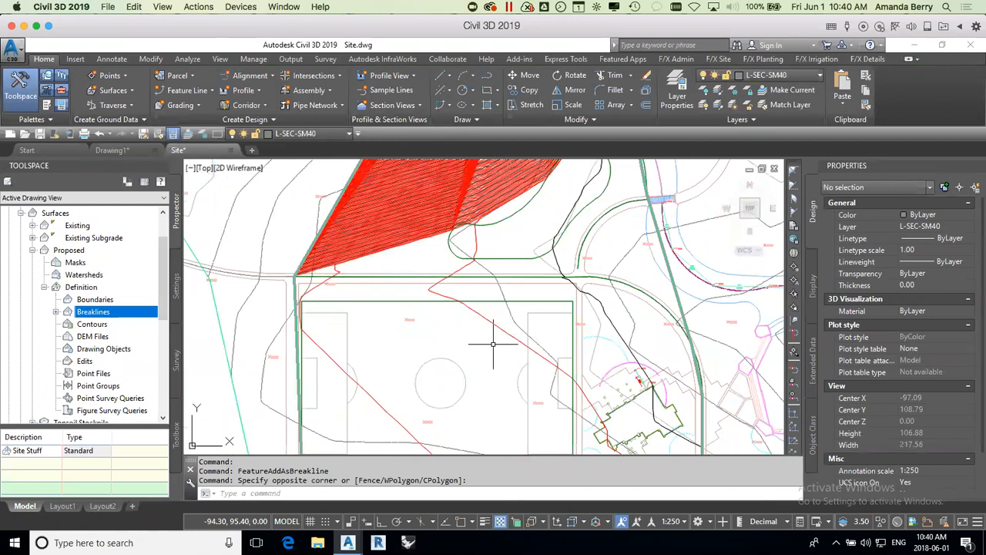
scroll(473, 361, down, 2)
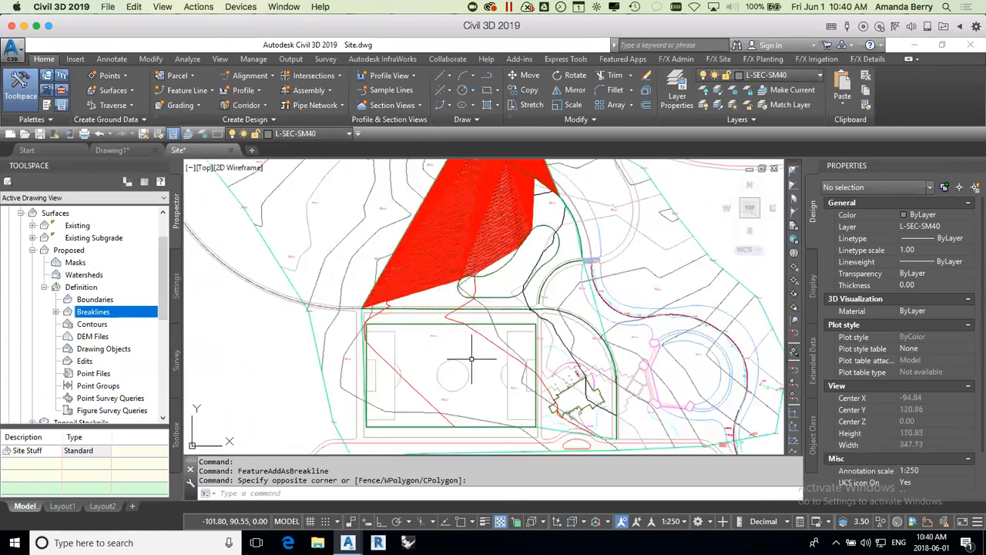
middle_drag(542, 225, 521, 329)
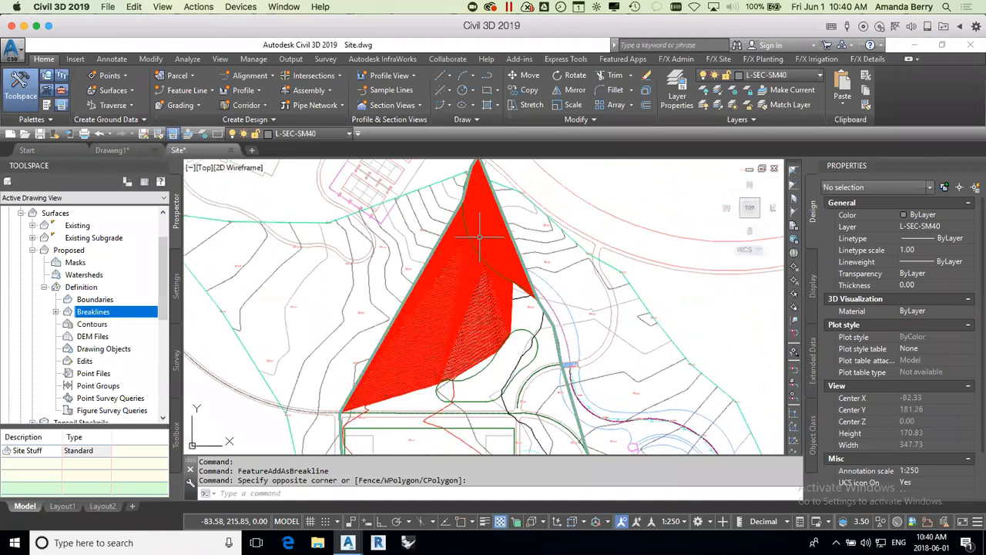
click(527, 296)
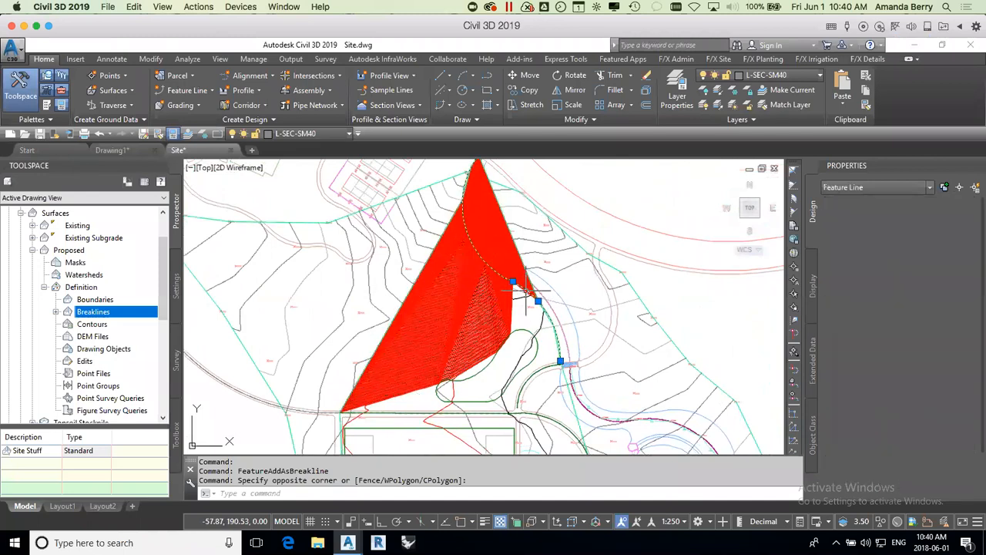
middle_drag(558, 253, 556, 321)
scroll(502, 204, up, 3)
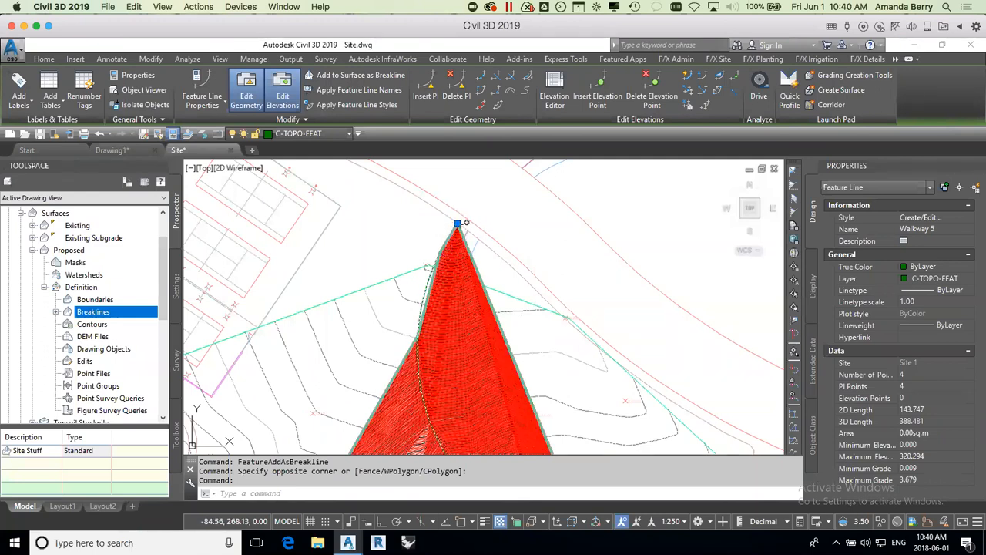
scroll(499, 248, down, 5)
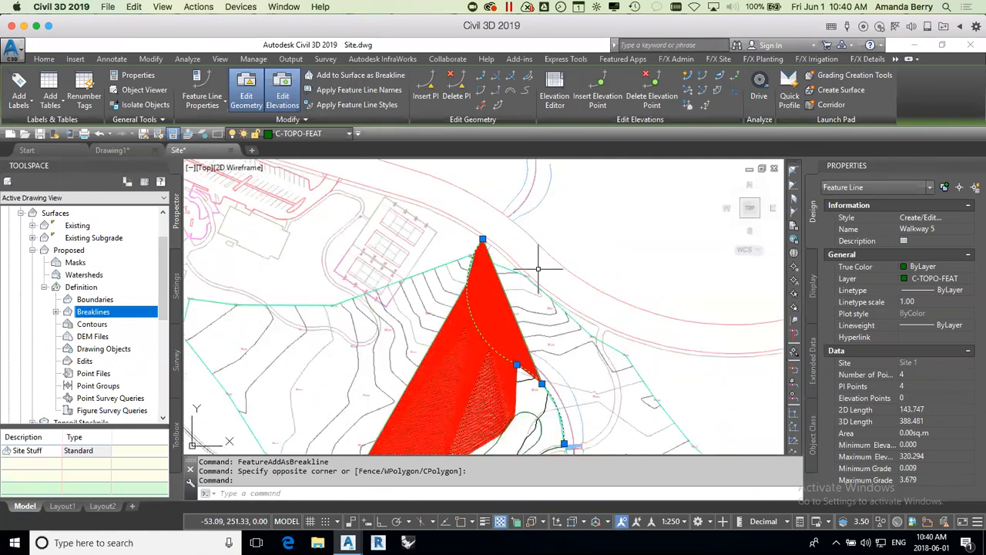
middle_drag(564, 262, 565, 275)
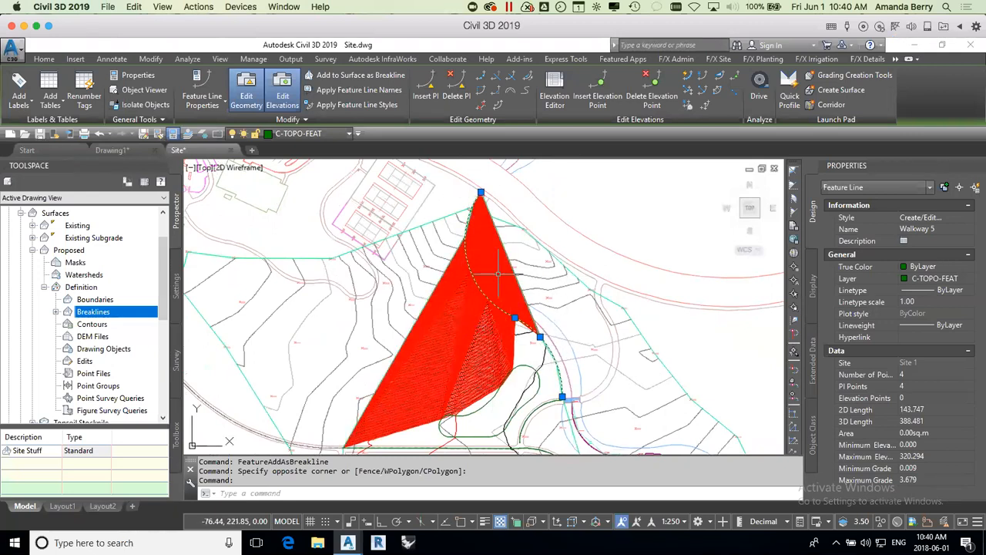
Step: Set a 5% grade on the curved feature line from its bend vertex to its north end, accepting 320.139 as the start elevation
click(720, 77)
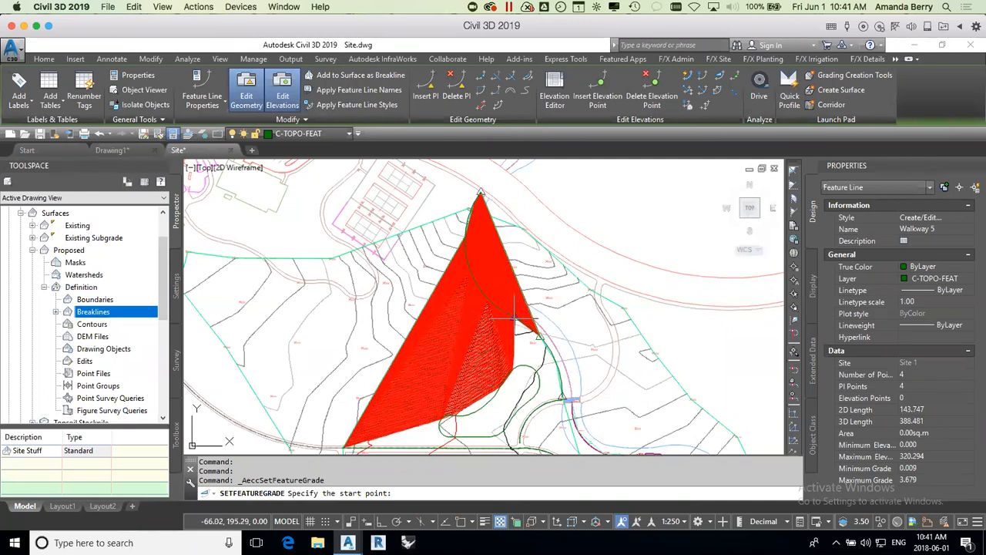
click(515, 317)
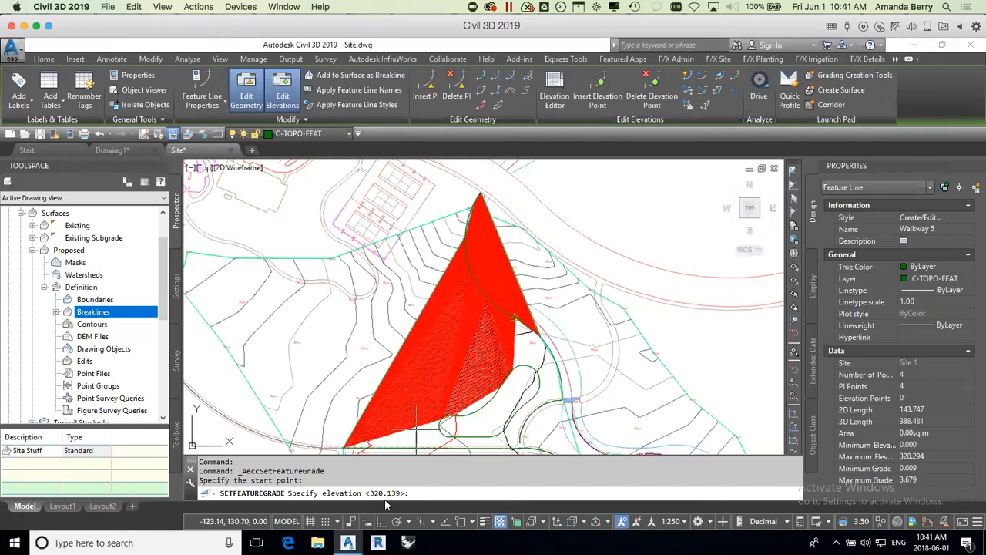
key(Return)
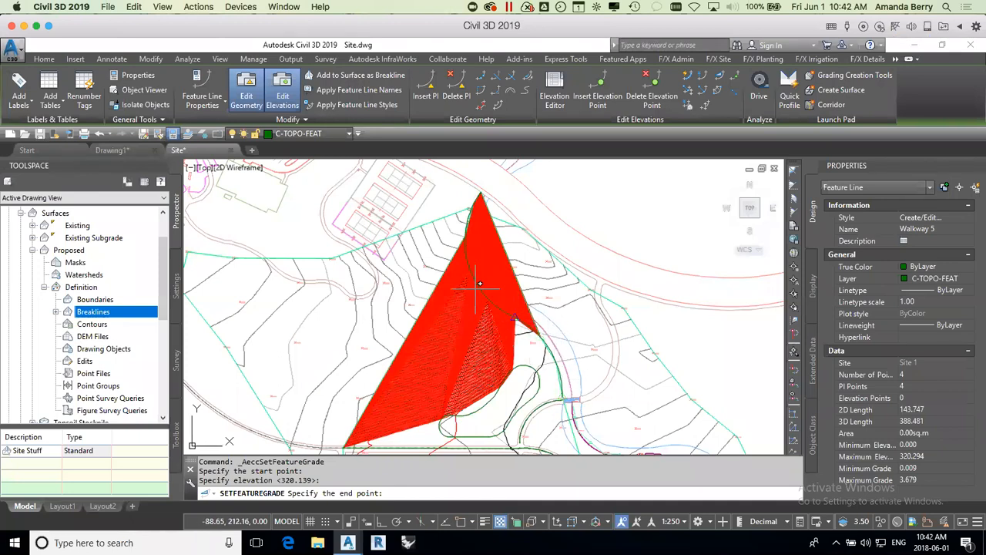
click(482, 194)
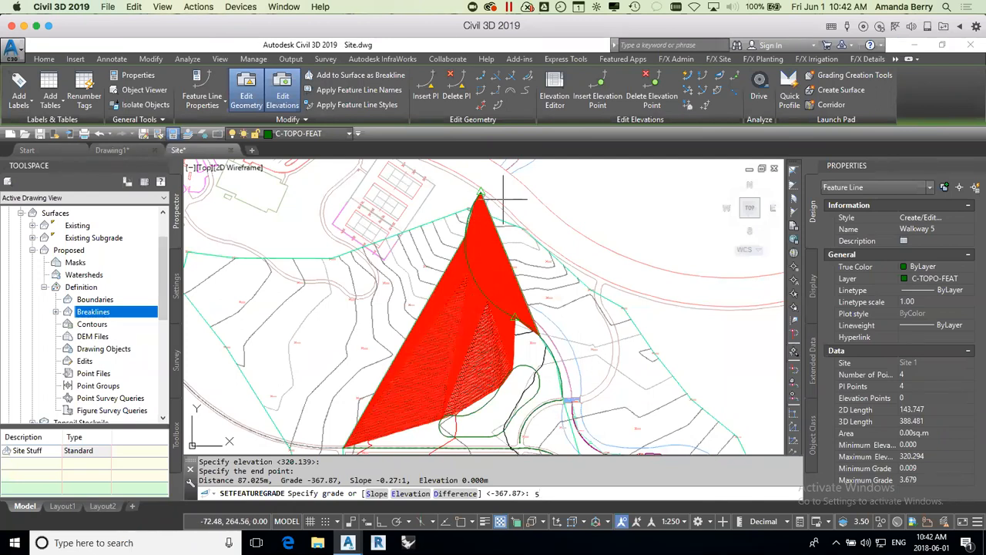
key(Return)
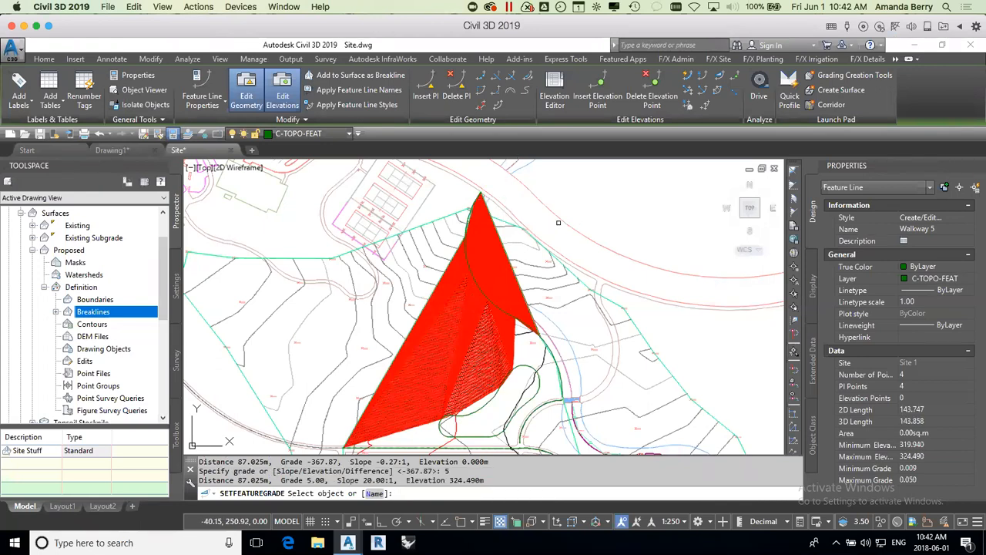
key(Return)
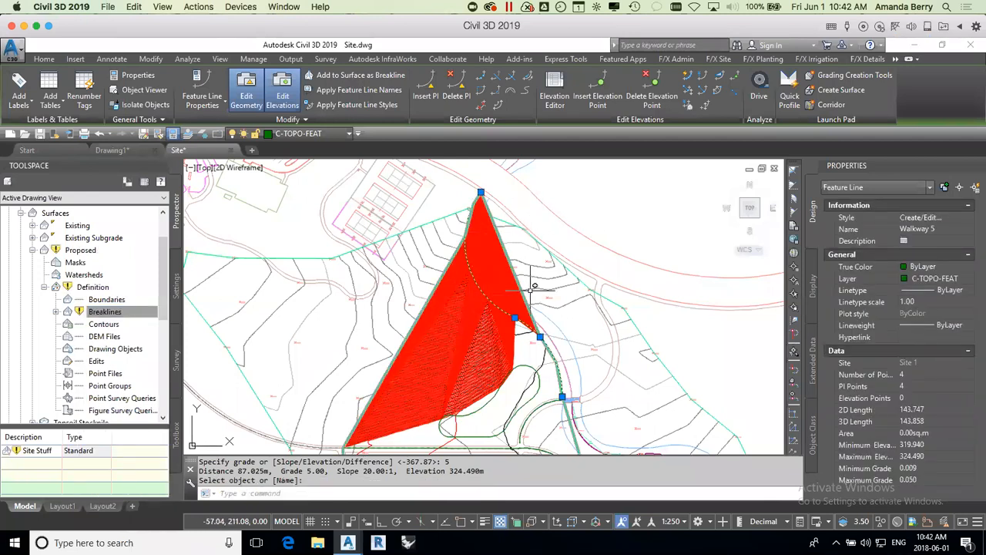
Step: Turn on automatic rebuilding for the Proposed surface and review its contours along the curved feature line up to the north end
click(75, 252)
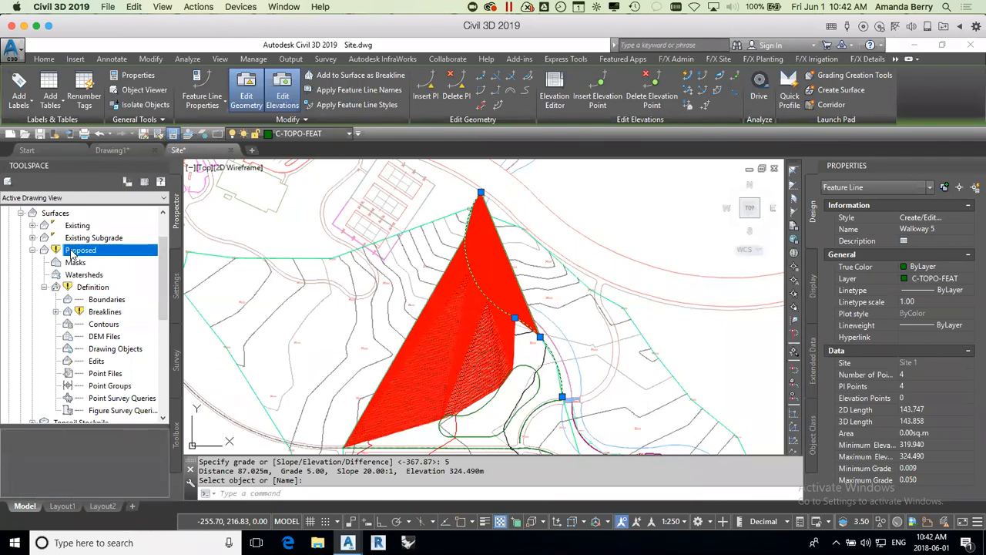
right_click(74, 252)
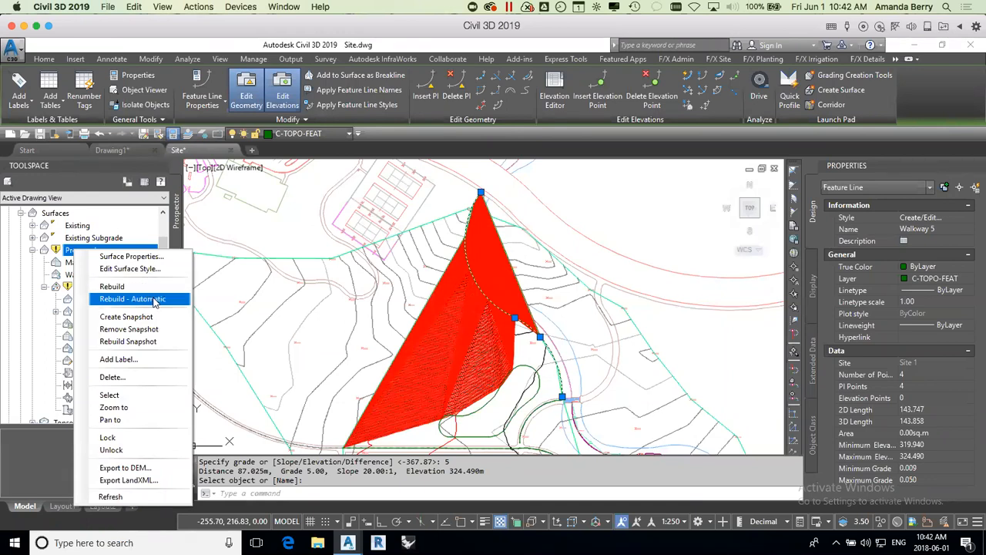
click(155, 299)
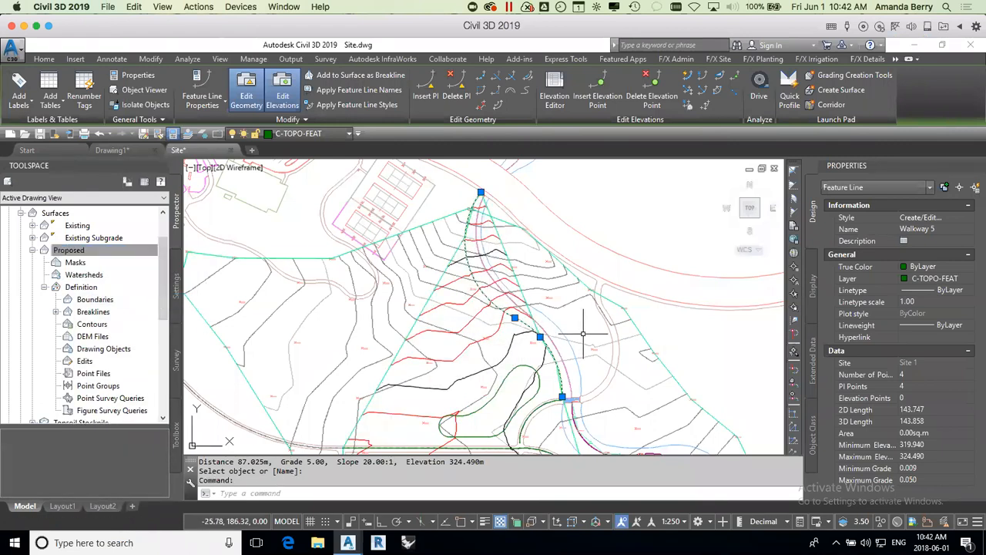
mouse_move(584, 334)
middle_down()
mouse_move(578, 323)
mouse_move(544, 319)
mouse_move(550, 337)
middle_up()
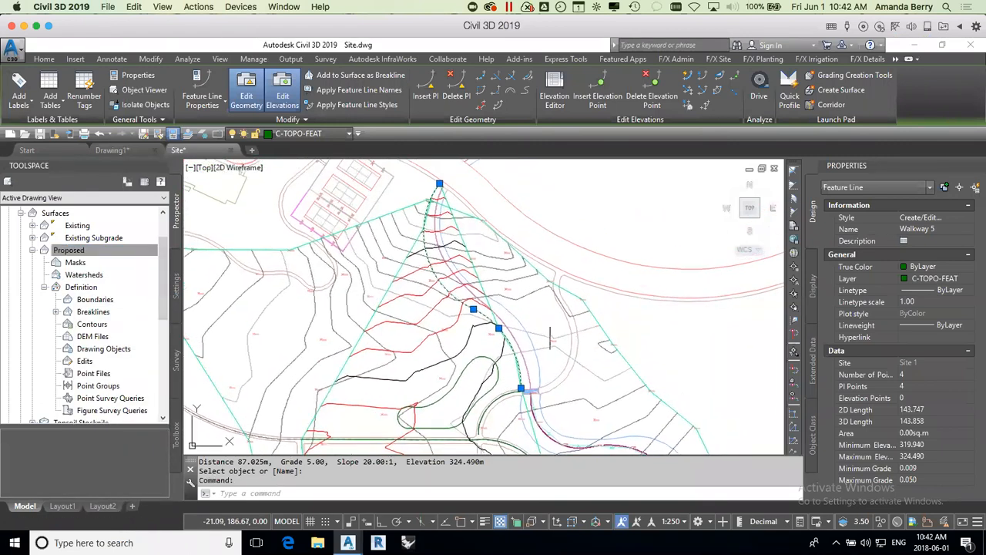
scroll(550, 337, down, 2)
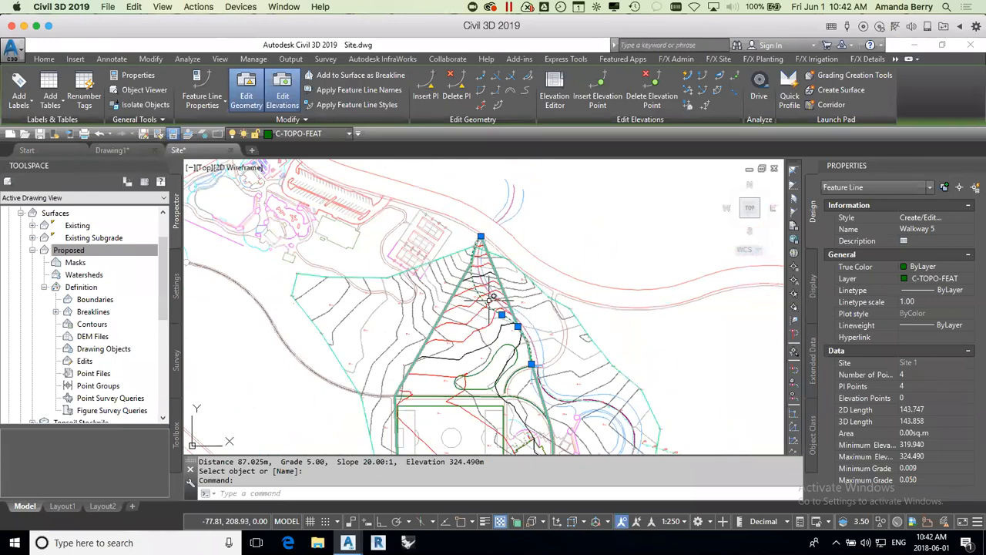
scroll(492, 297, up, 3)
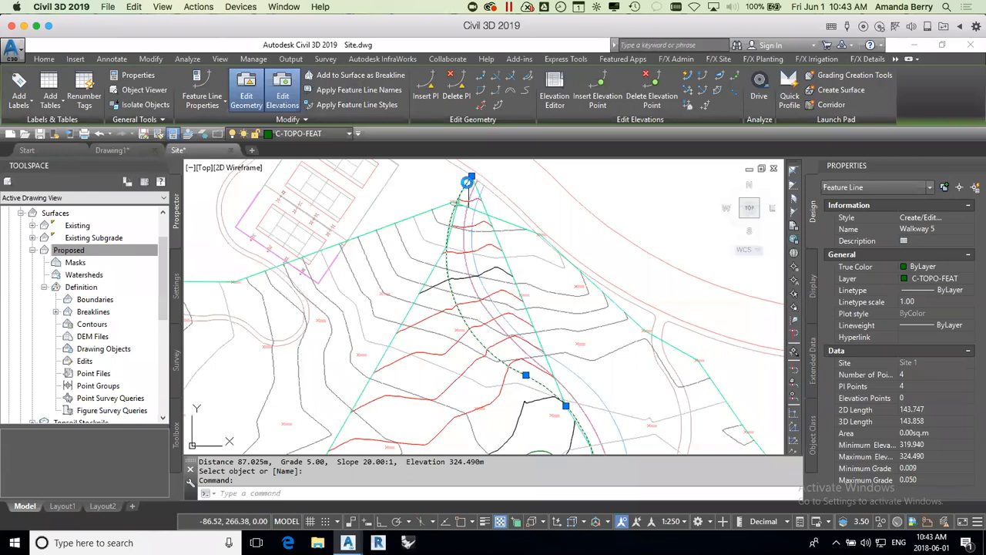
scroll(468, 182, up, 2)
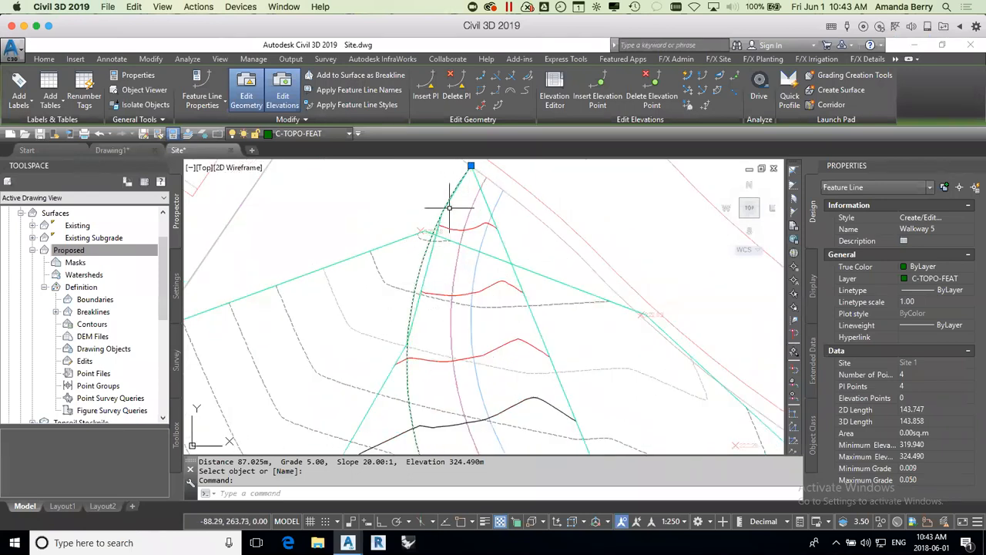
Step: Change the Proposed surface's style to Contours and Triangles
scroll(449, 357, down, 3)
middle_drag(454, 375, 429, 307)
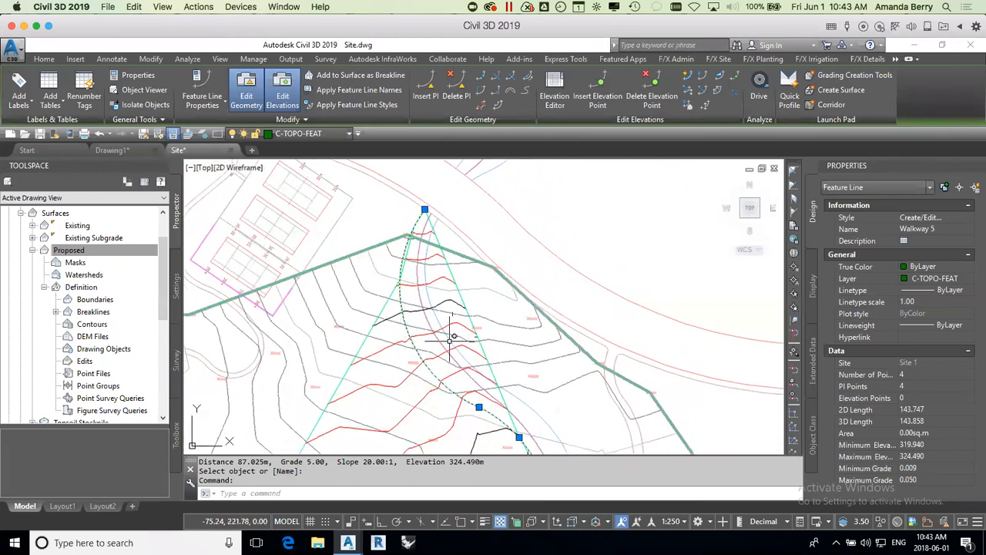
key(Escape)
click(444, 311)
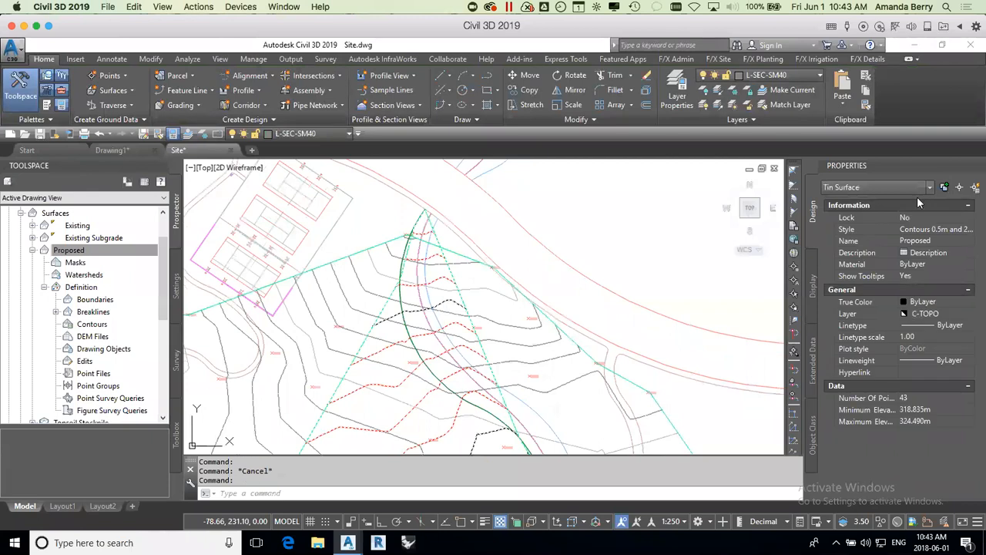
click(961, 233)
click(966, 230)
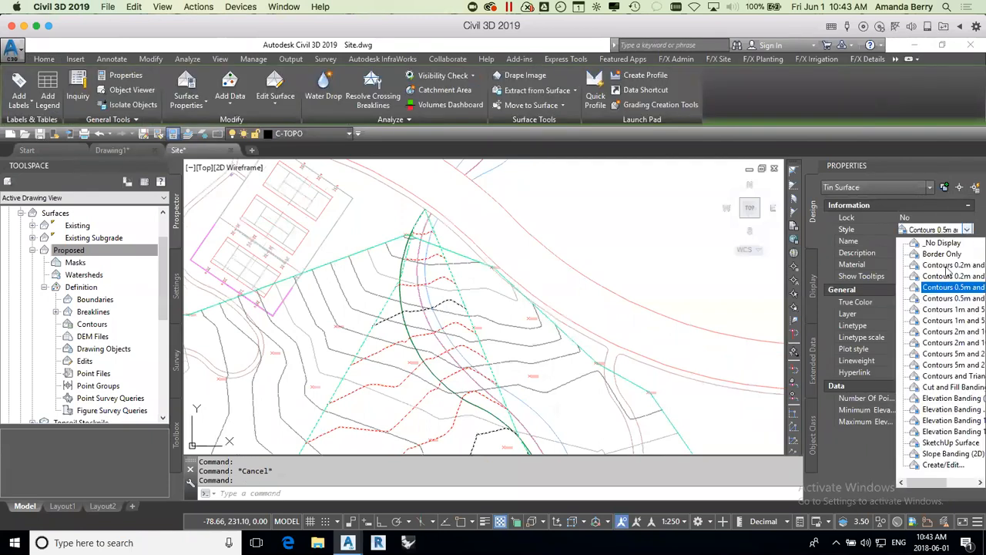
click(938, 376)
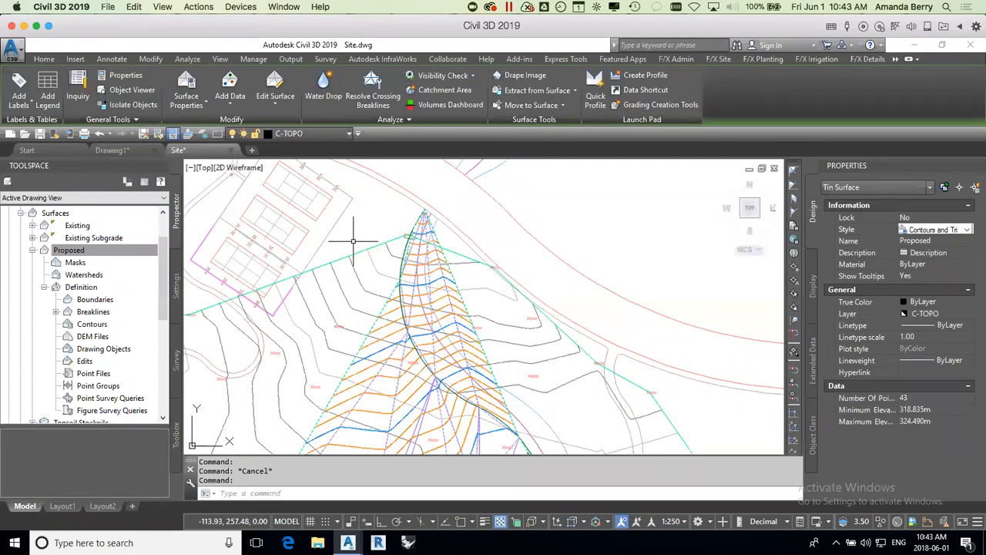
Step: Insert an elevation point on the curved northern feature line just below its north end, accepting the elevation 323.581
scroll(414, 289, up, 2)
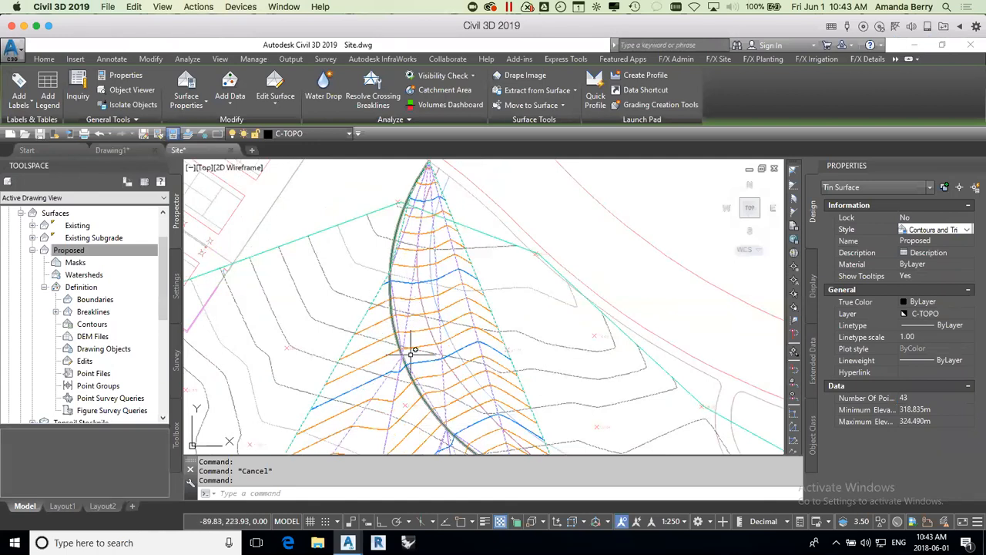
click(395, 323)
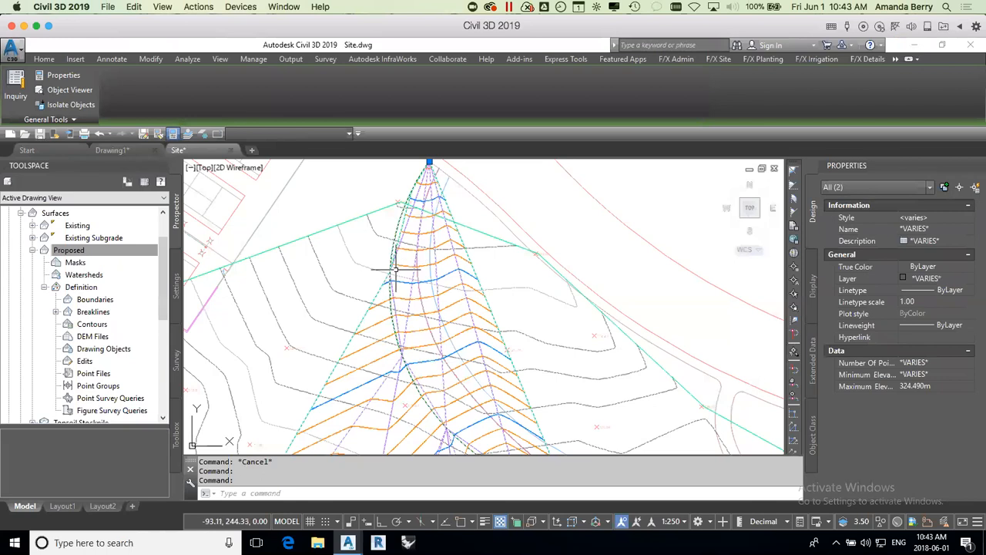
key(Escape)
click(394, 231)
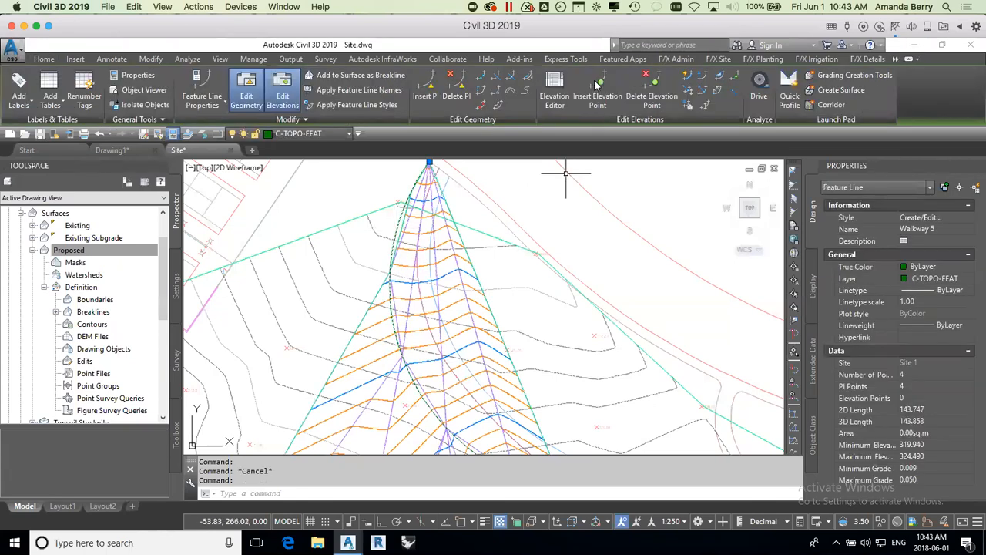
click(603, 93)
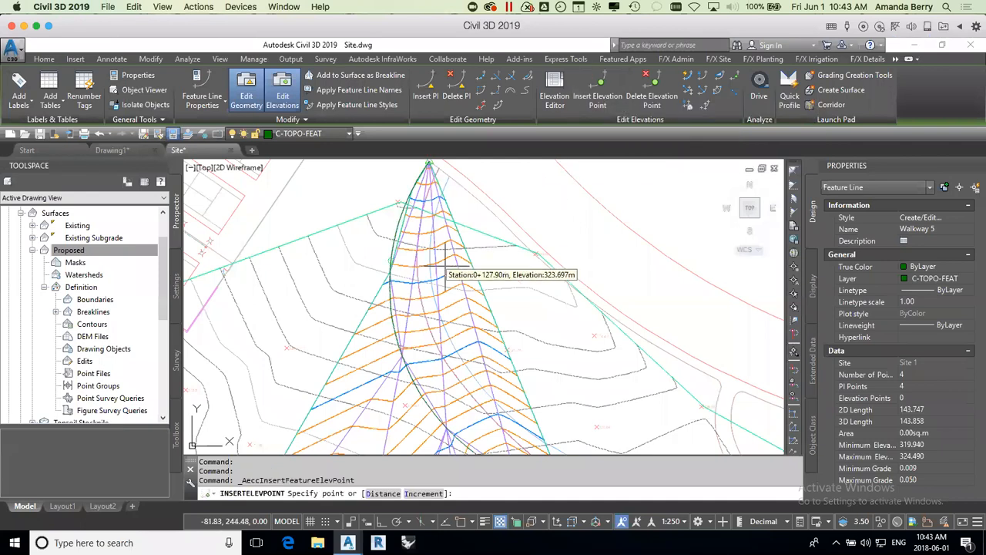
scroll(413, 261, down, 2)
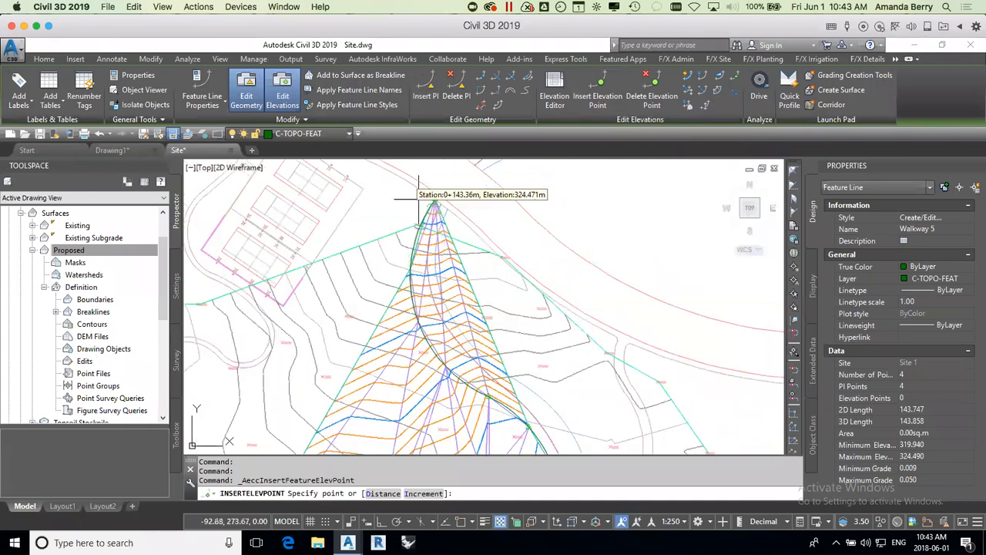
click(418, 250)
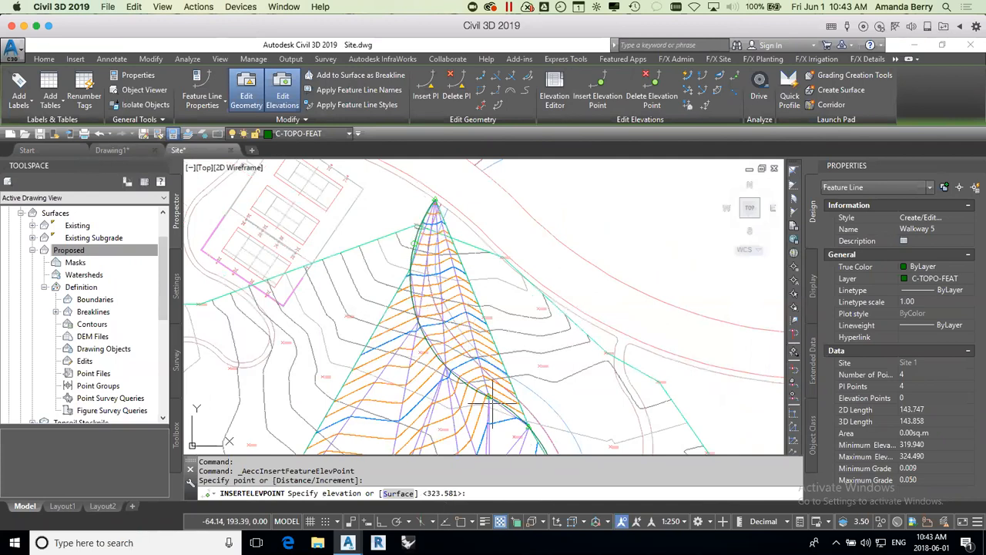
click(436, 214)
key(Return)
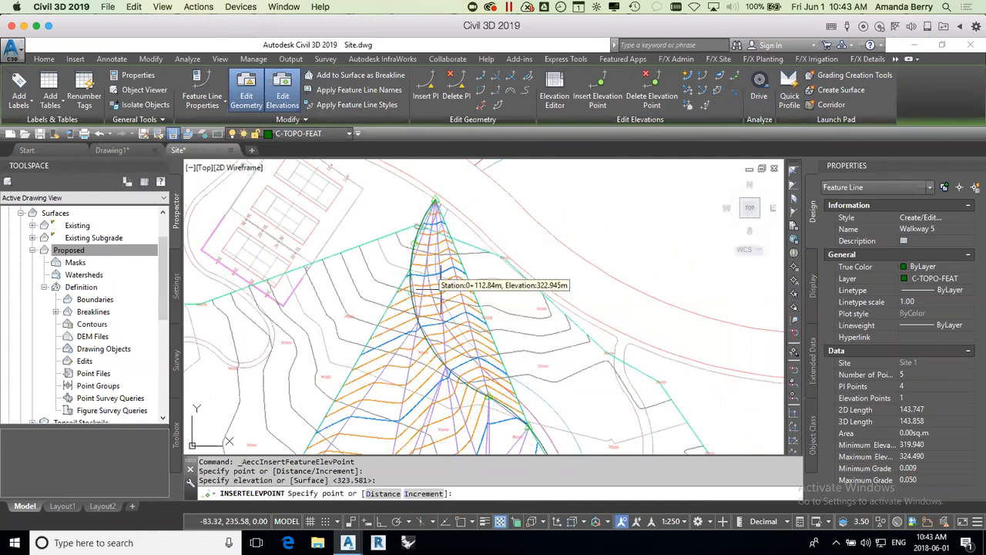
Step: Insert three more elevation points southward along the curved feature line, accepting elevations 322.667, 321.636 and 320.784
click(436, 312)
key(Return)
click(456, 347)
key(Return)
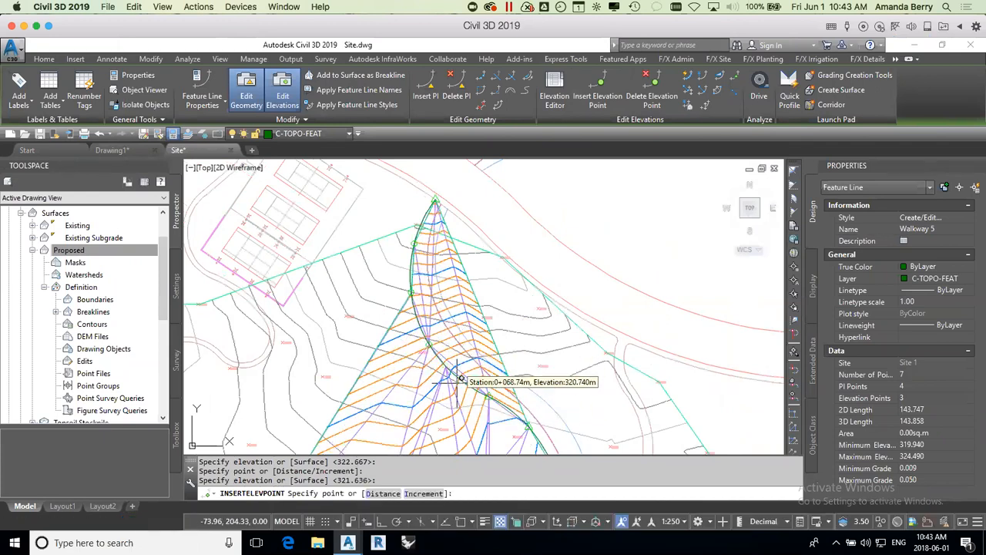
click(478, 359)
key(Return)
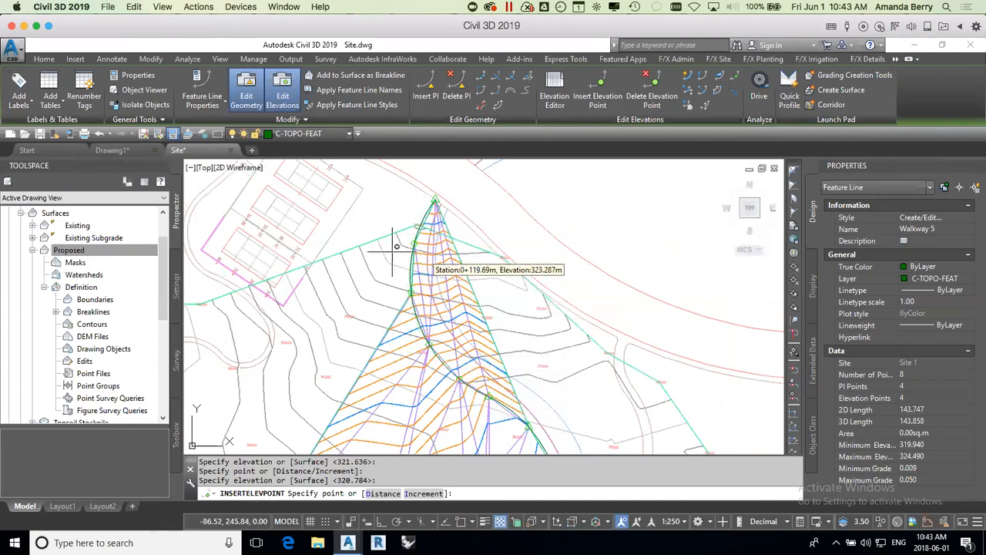
key(Return)
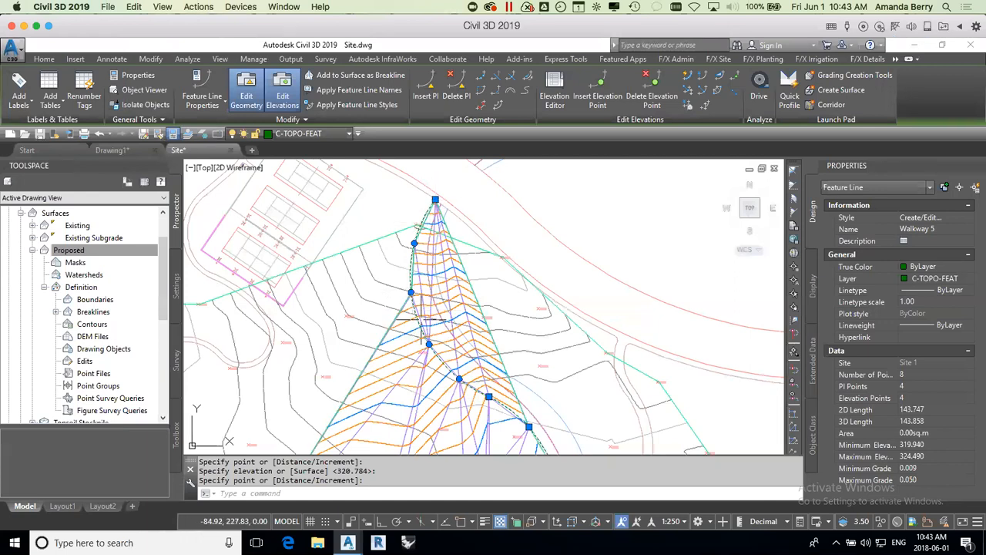
Step: Examine the Proposed surface's triangulation and contours from the curved feature line south across the walkways and soccer field
scroll(528, 343, down, 2)
middle_drag(543, 375, 511, 235)
key(Escape)
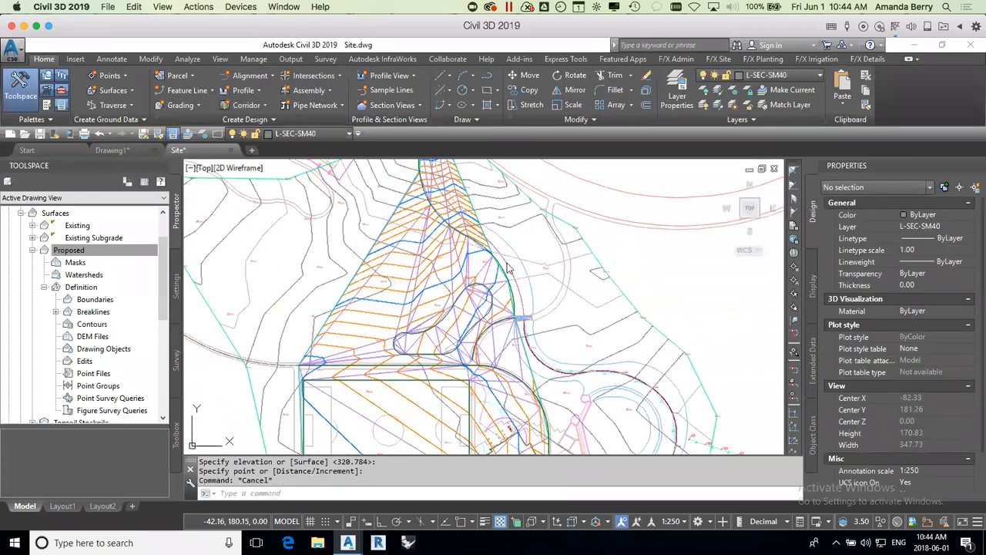
click(539, 316)
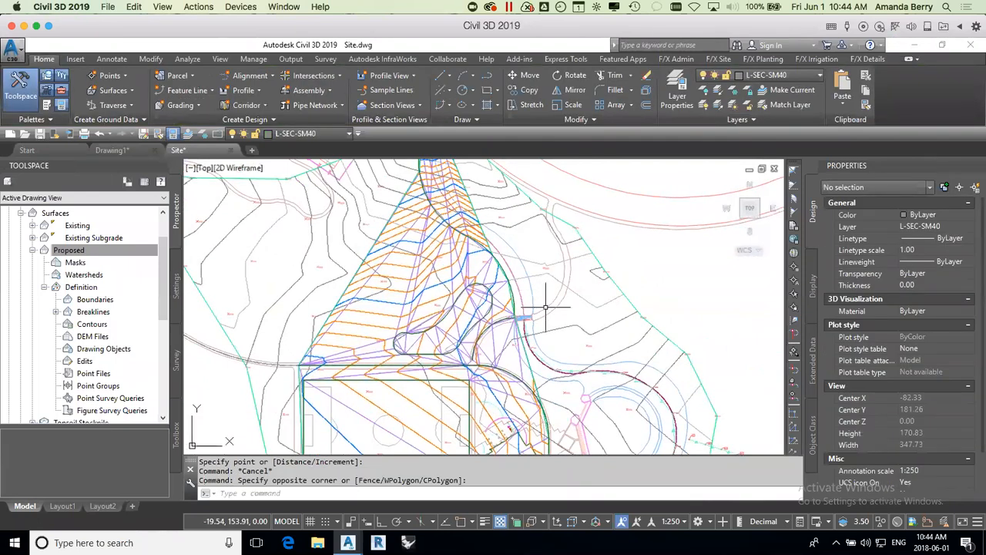
scroll(537, 361, down, 2)
scroll(544, 323, up, 2)
scroll(552, 289, up, 2)
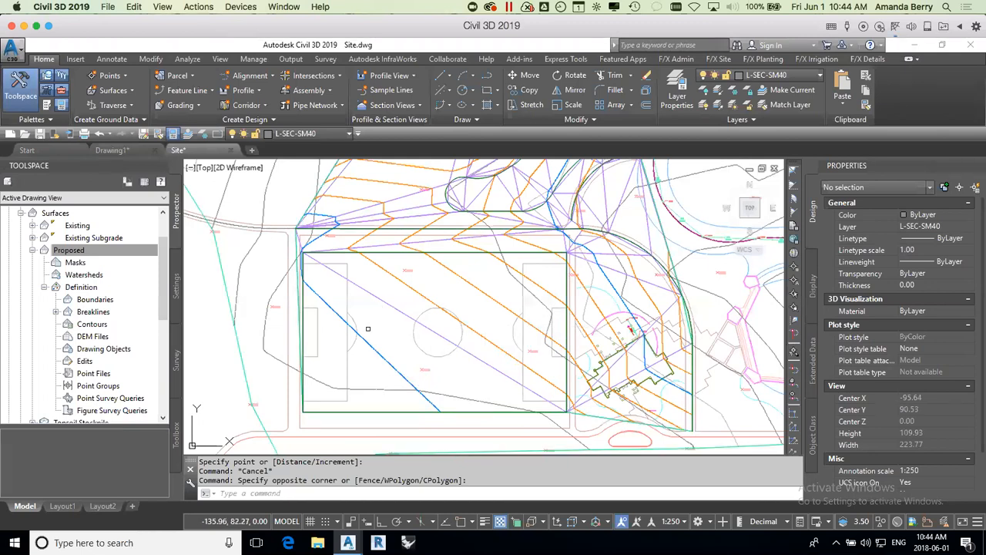
mouse_move(307, 332)
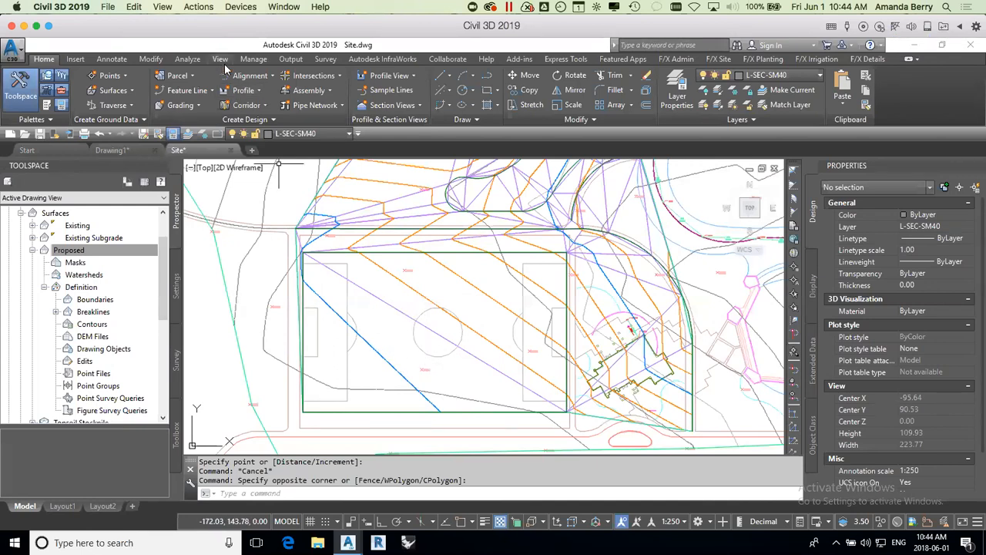
Step: Set up surface Spot Elevation labels, keeping the Elevation Only - Proposed label style and Bench Point marker style
click(117, 60)
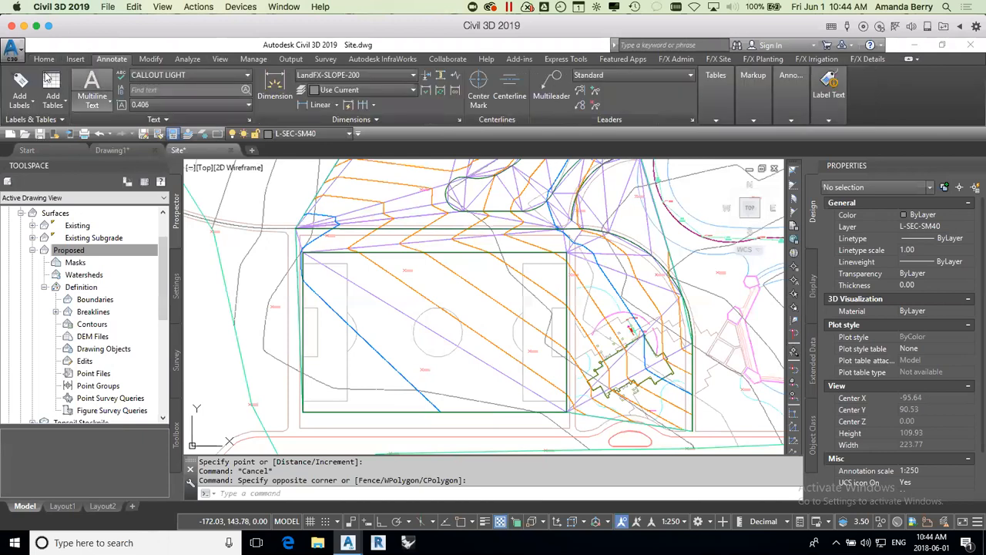
click(19, 103)
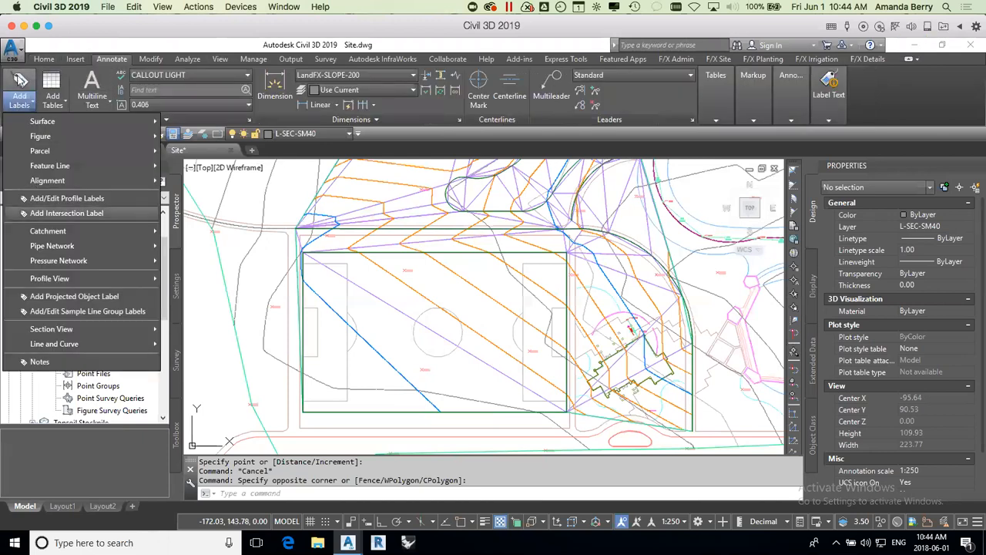
click(21, 81)
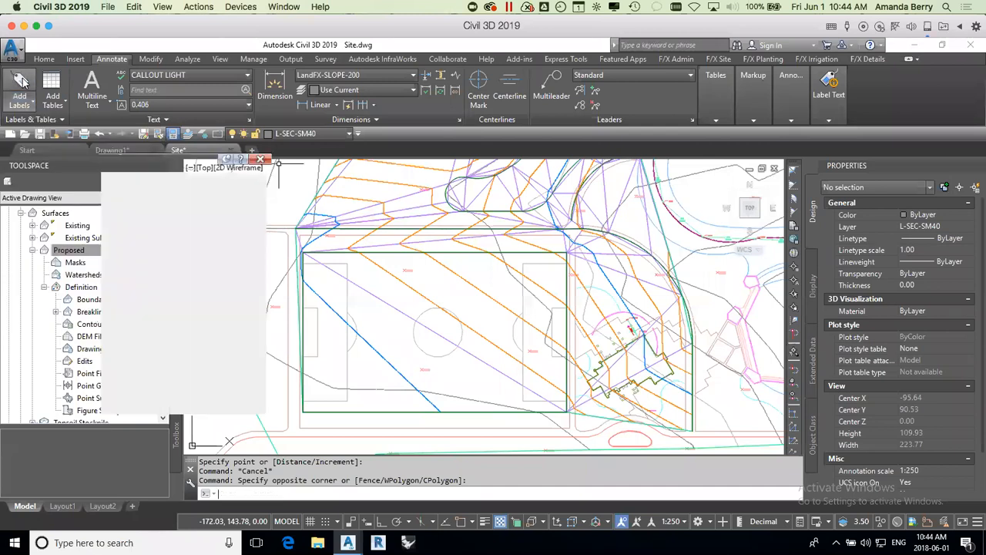
drag(185, 168, 162, 138)
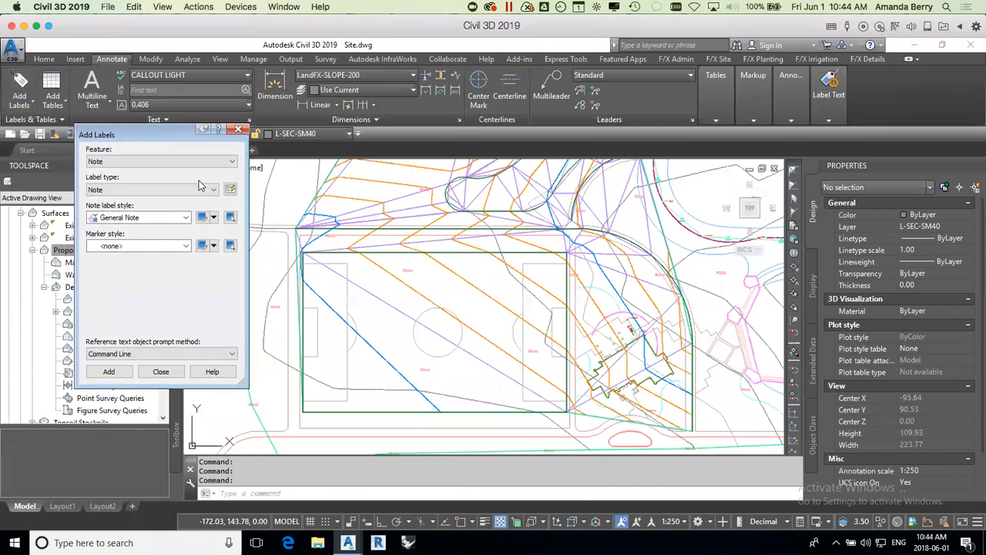
click(219, 163)
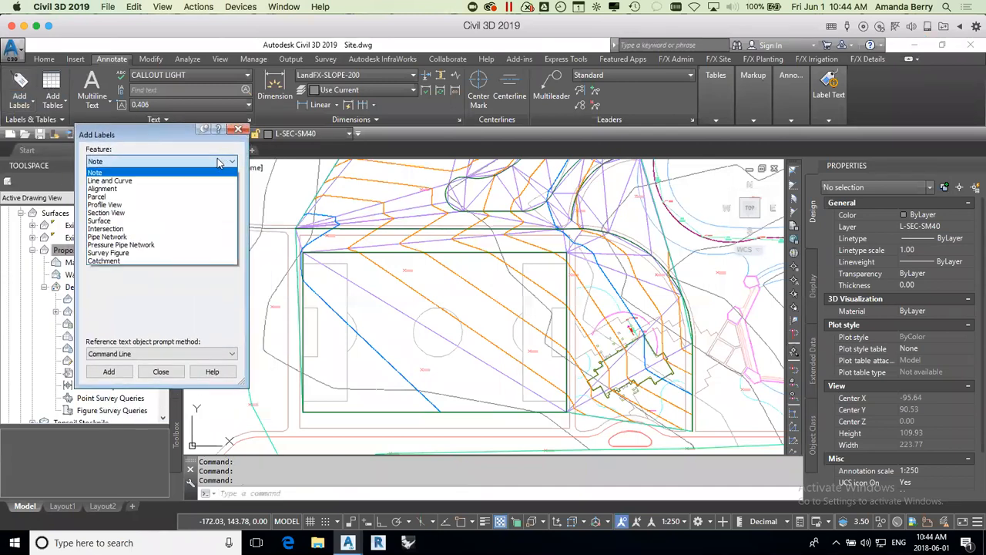
click(107, 221)
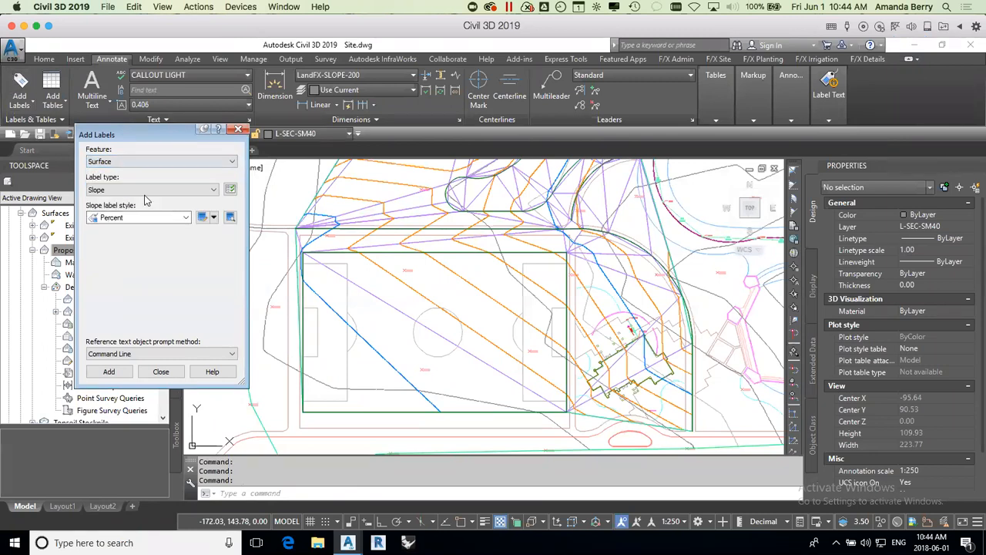
click(149, 190)
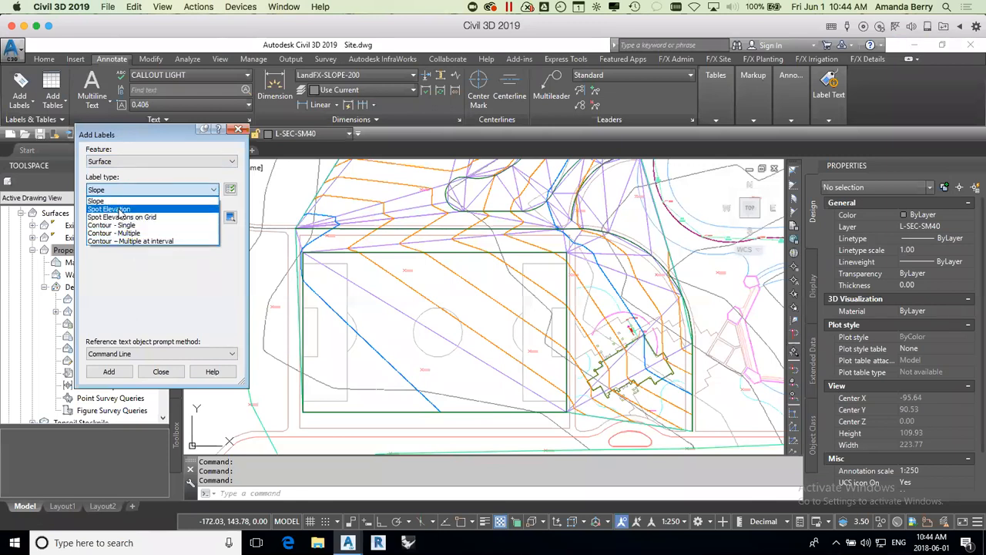
click(122, 210)
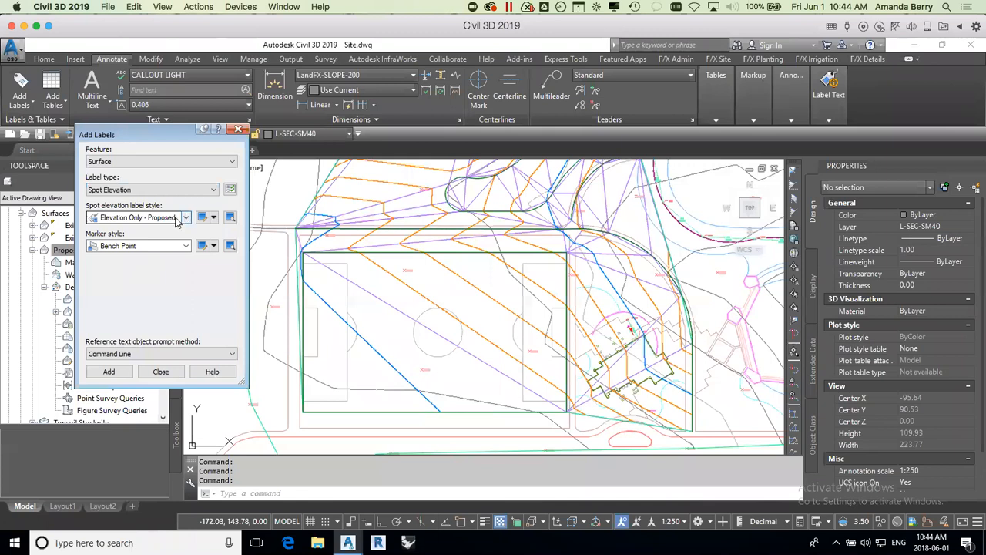
Step: Label Proposed surface spot elevations at the soccer field's four corners, its centre and the inner corners of both end boxes
click(108, 372)
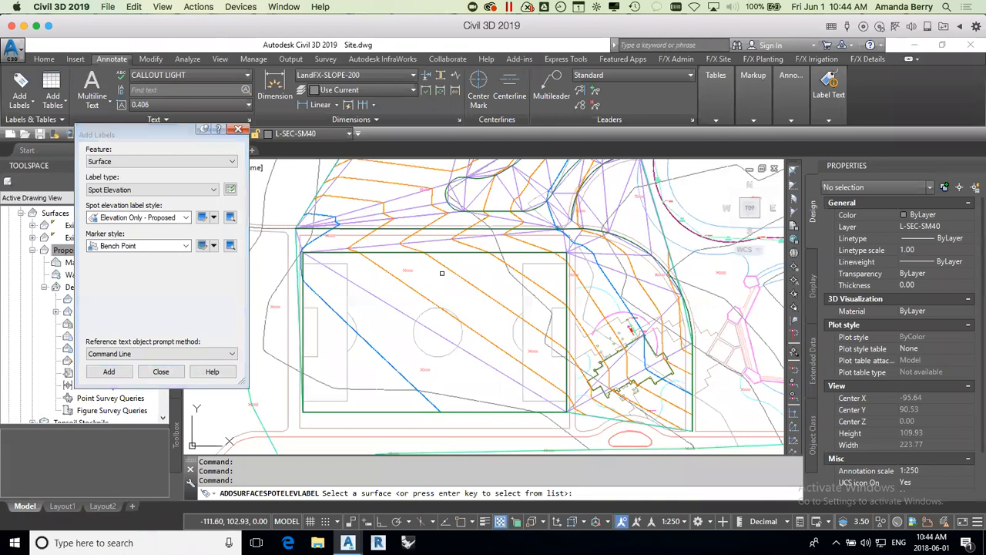
click(448, 269)
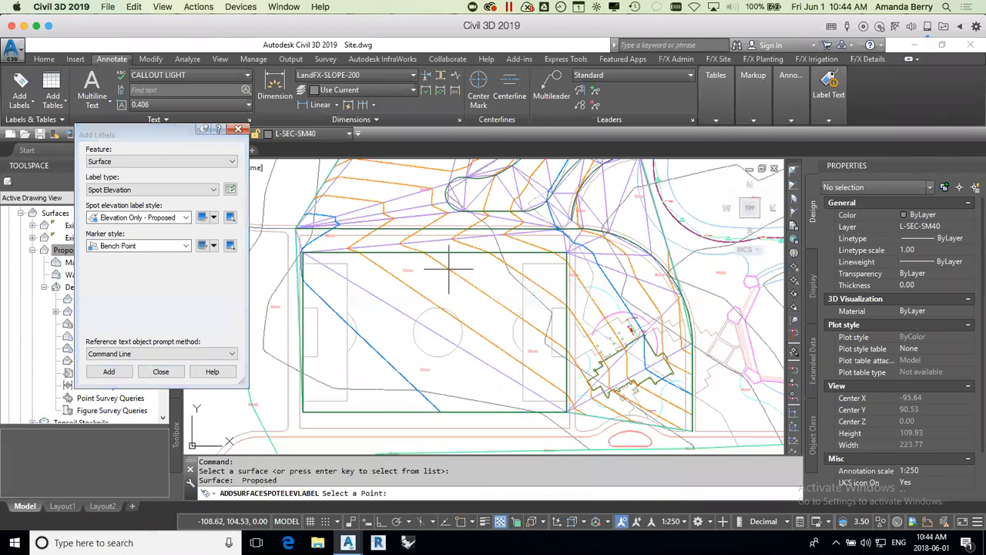
click(304, 254)
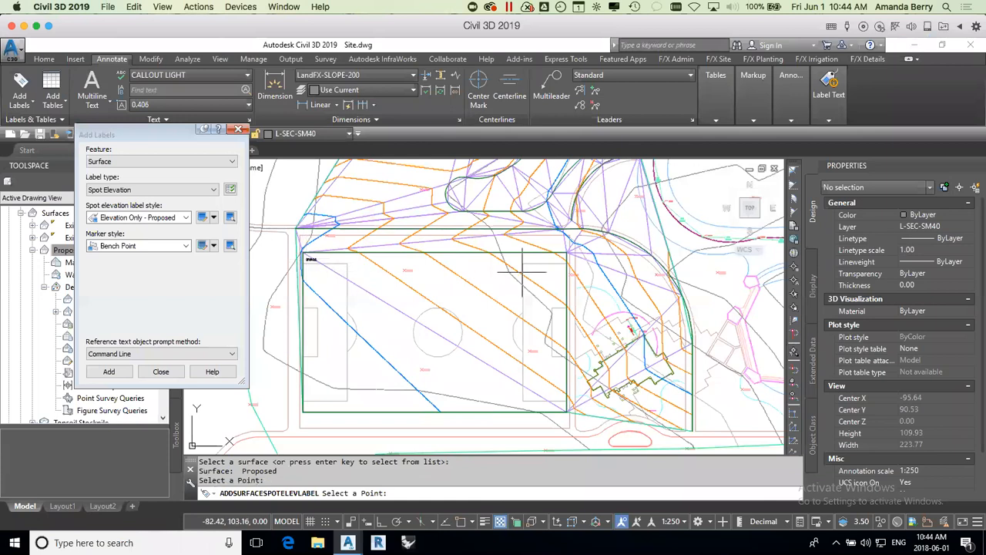
click(554, 262)
click(555, 401)
click(312, 409)
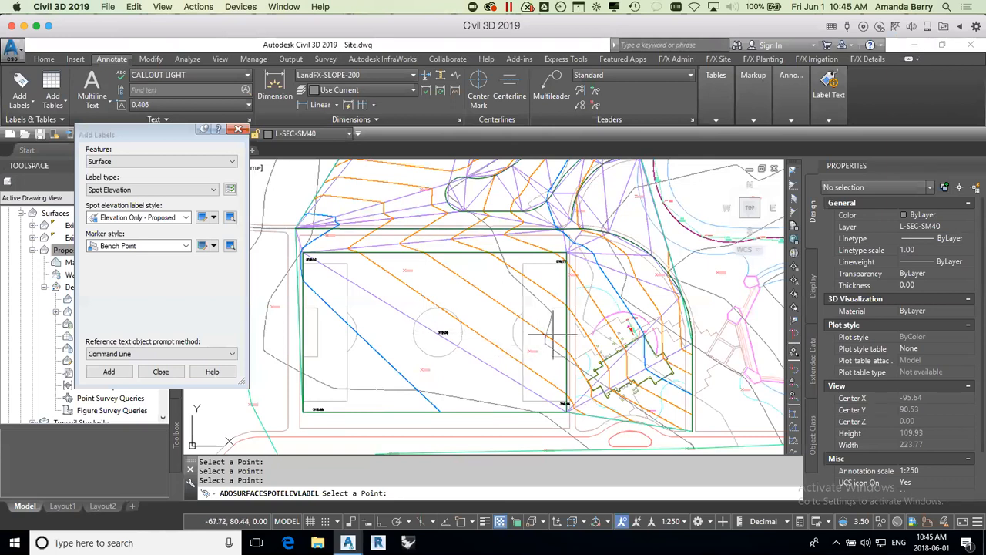
click(526, 263)
click(526, 400)
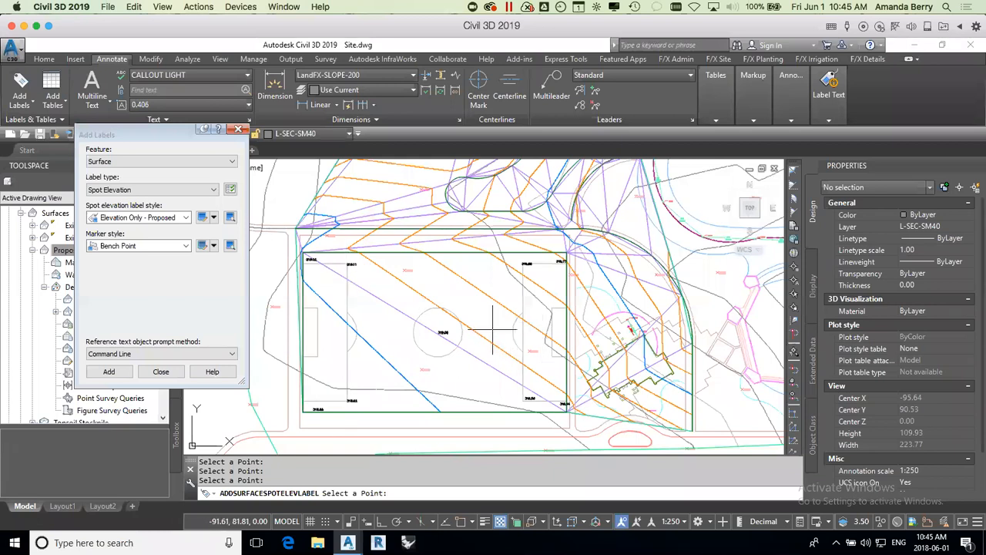
scroll(362, 298, up, 2)
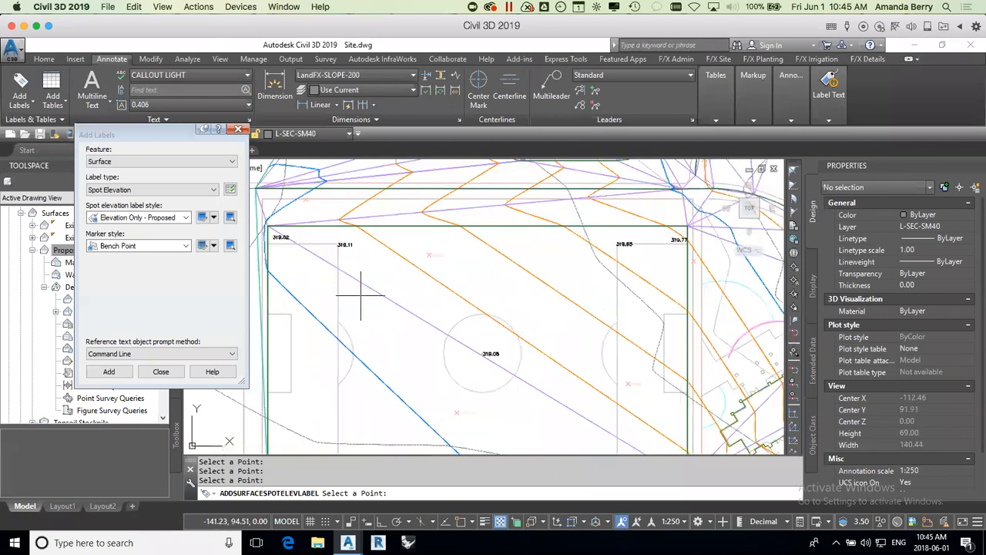
key(Escape)
Step: Read the new spot elevation labels around the soccer field's corners, centre and end boxes
scroll(279, 244, up, 2)
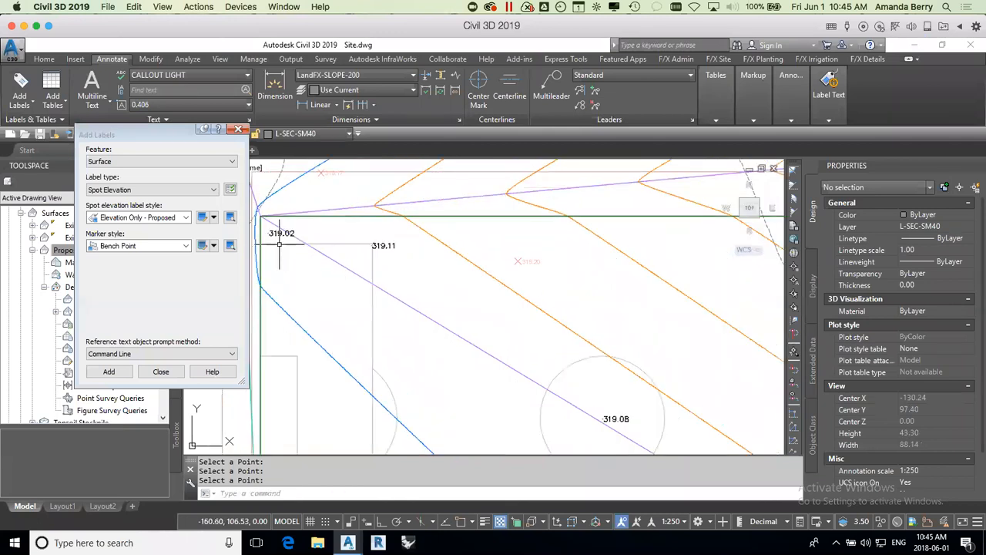
scroll(572, 317, down, 2)
middle_drag(646, 315, 355, 308)
mouse_move(474, 274)
middle_down()
mouse_move(463, 280)
mouse_move(481, 229)
middle_up()
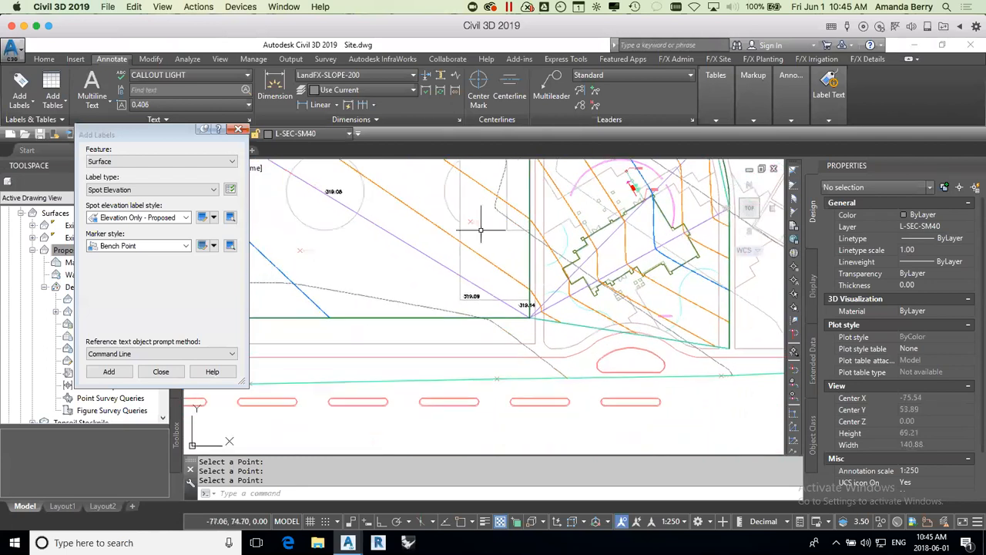
mouse_move(447, 341)
middle_down()
mouse_move(544, 342)
mouse_move(720, 365)
middle_up()
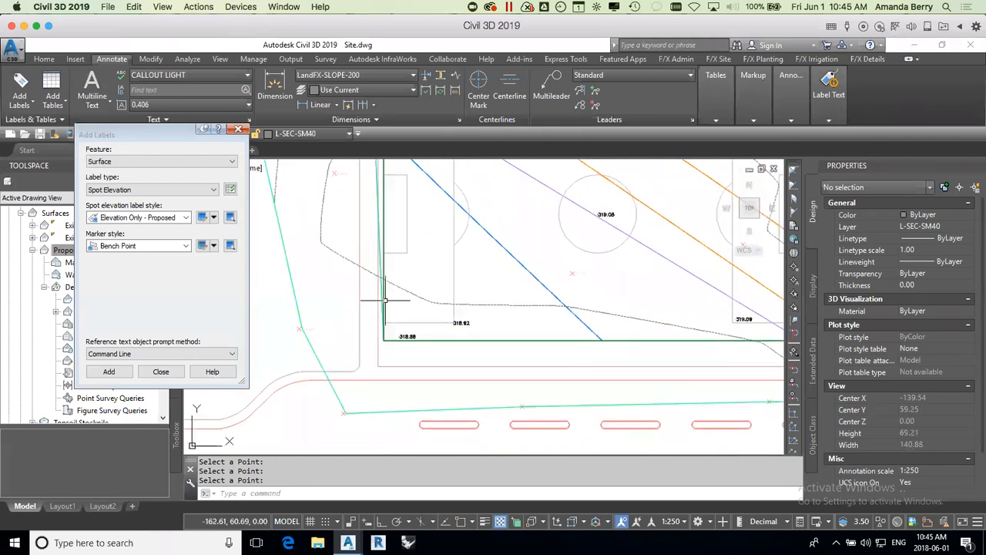
Step: Compare the spot elevations along the soccer field's edges, from the southwest corner to the northeast and southeast corners
scroll(520, 304, down, 3)
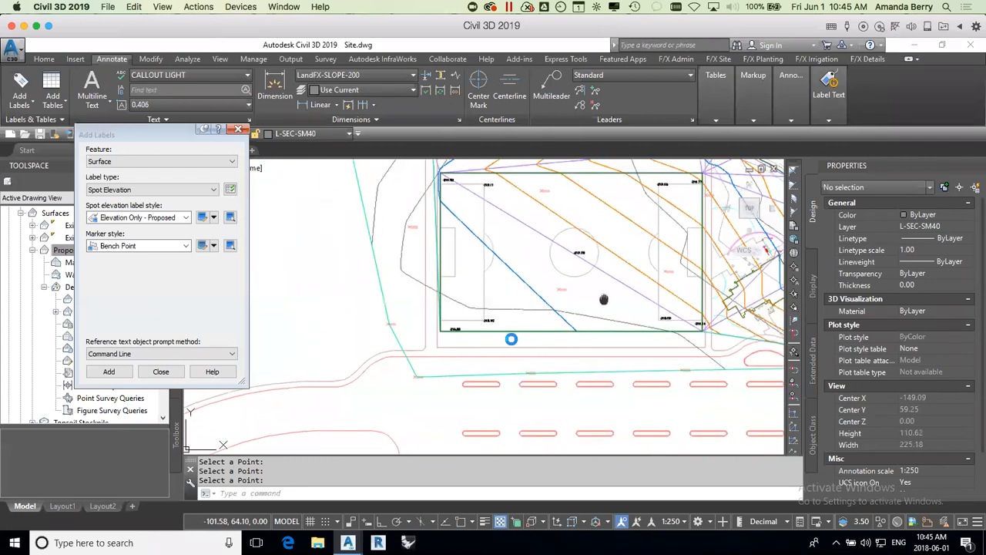
scroll(506, 345, down, 2)
scroll(559, 273, up, 6)
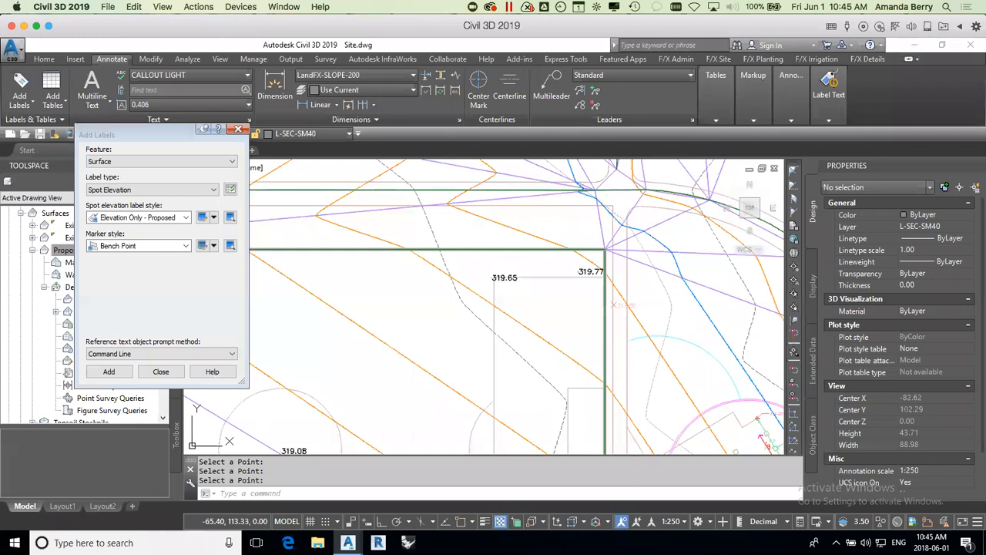
scroll(606, 371, down, 5)
scroll(614, 370, up, 1)
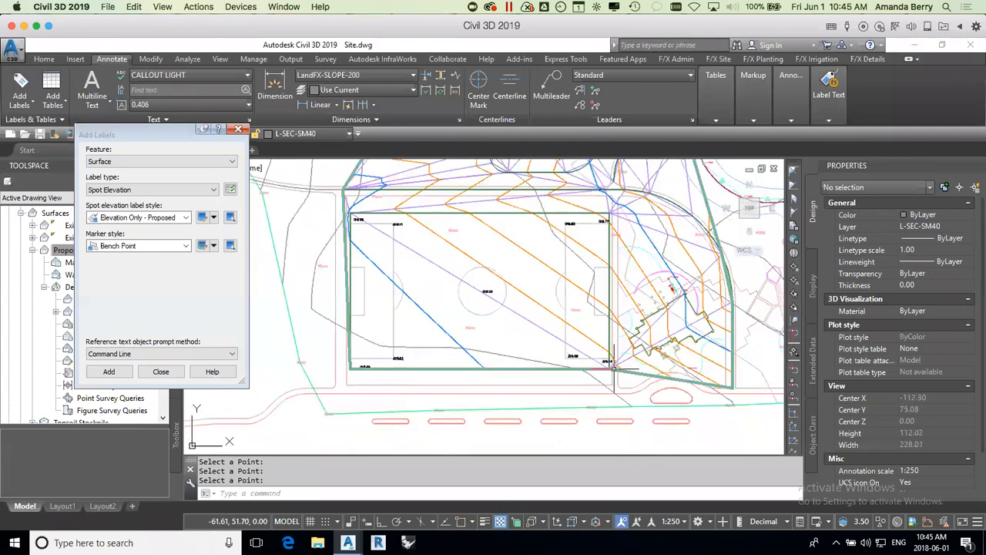
scroll(607, 366, up, 6)
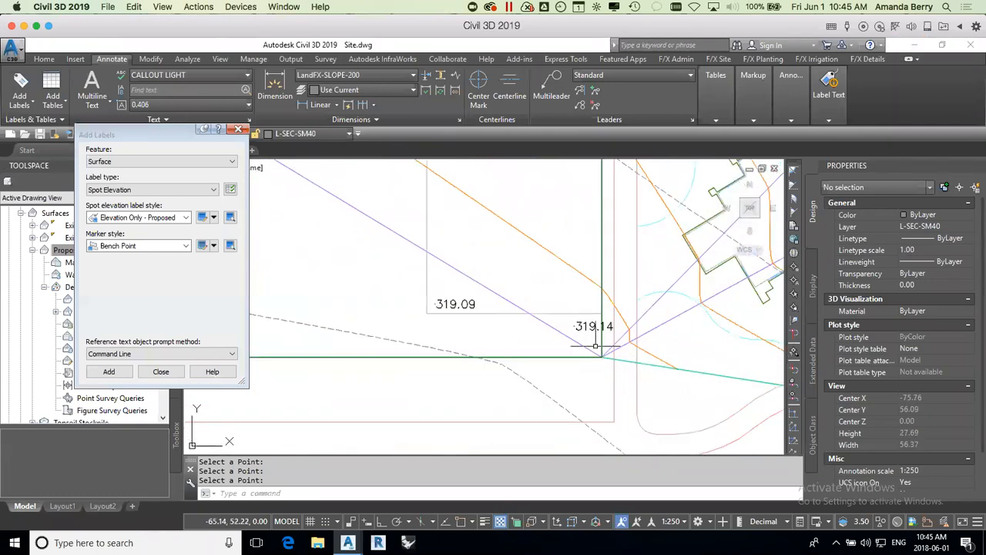
scroll(577, 386, down, 4)
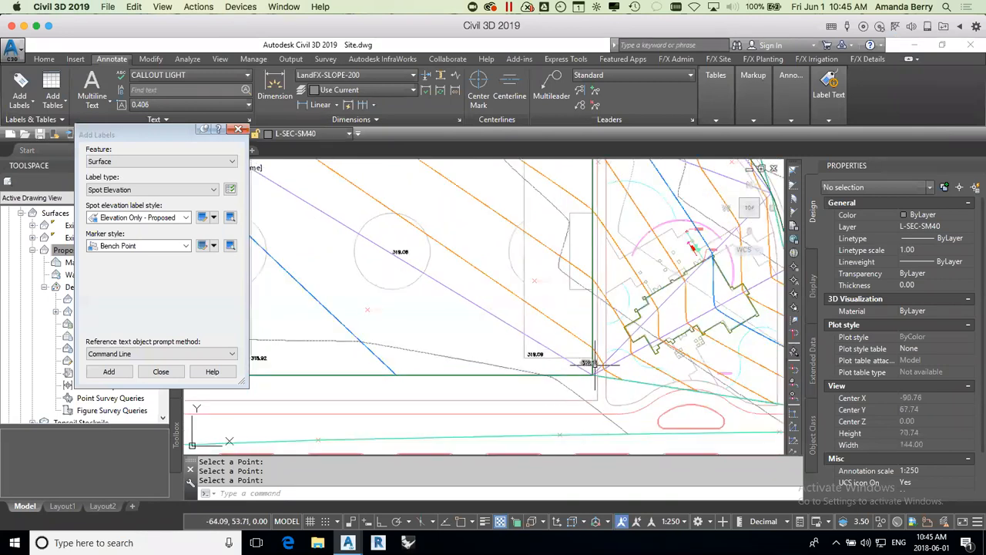
scroll(594, 364, up, 4)
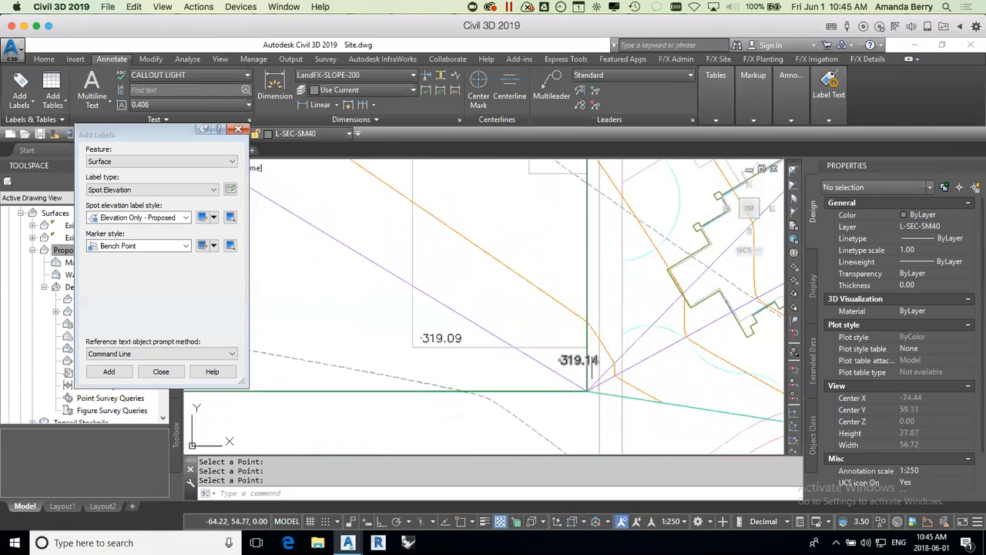
Step: End the spot elevation labelling and select the Walkway 4 feature line around the soccer field
key(Escape)
click(585, 385)
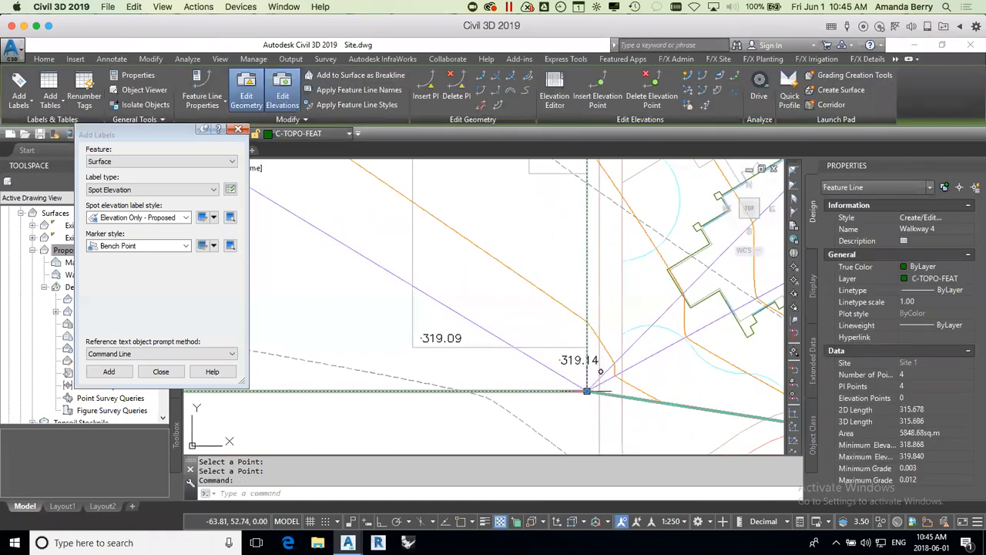
scroll(593, 393, down, 4)
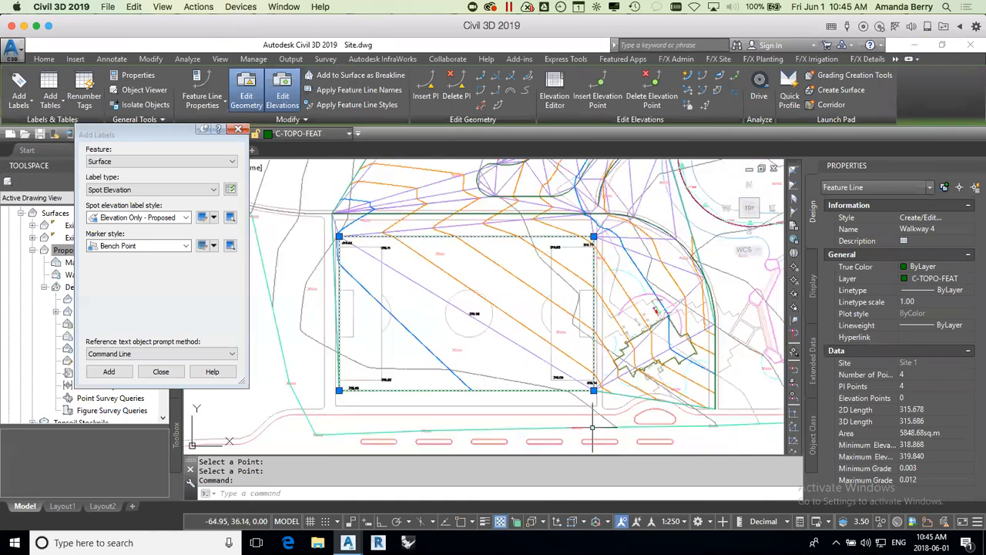
click(239, 130)
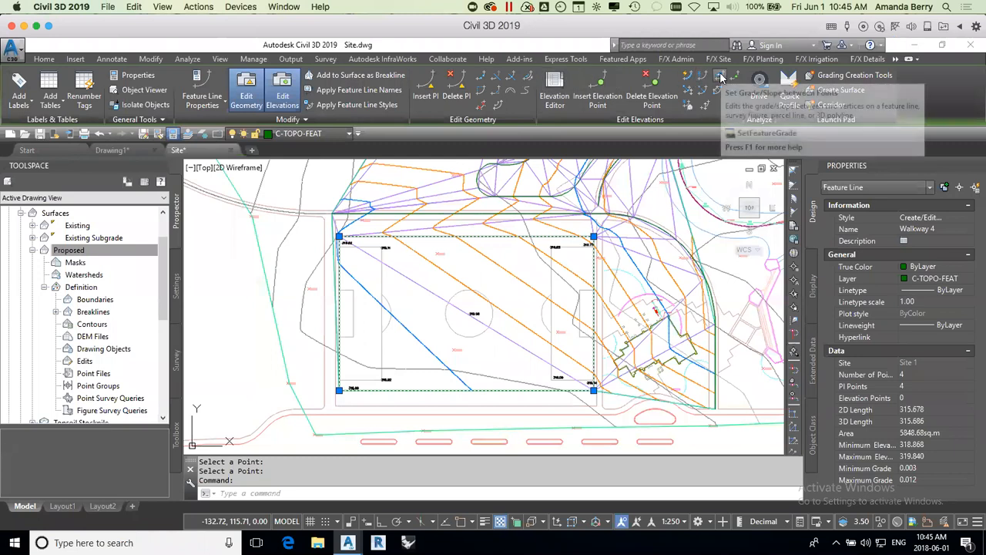
Step: Start inserting PIs in the Walkway 4 feature line, with object snap on and limited to Endpoint and Midpoint
click(426, 84)
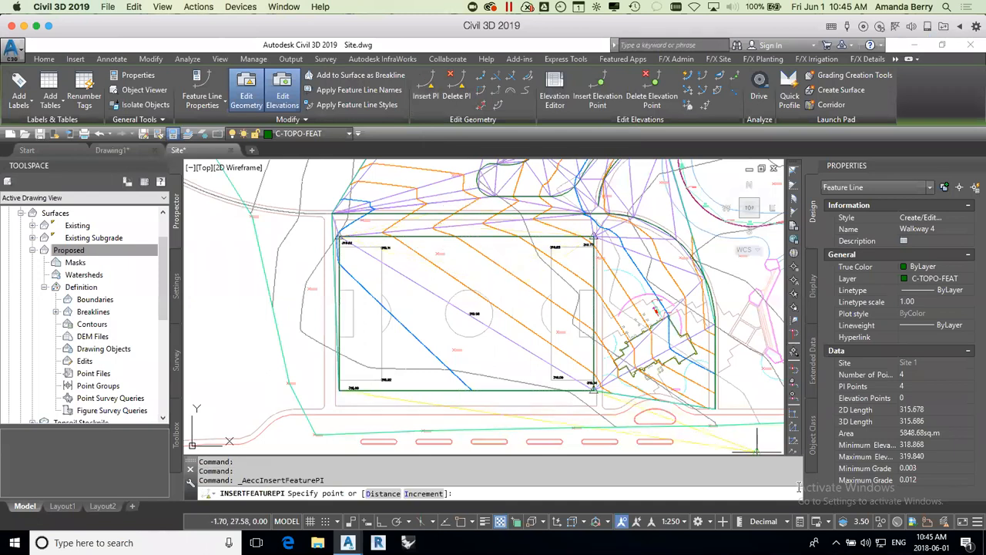
click(473, 523)
click(491, 383)
click(485, 429)
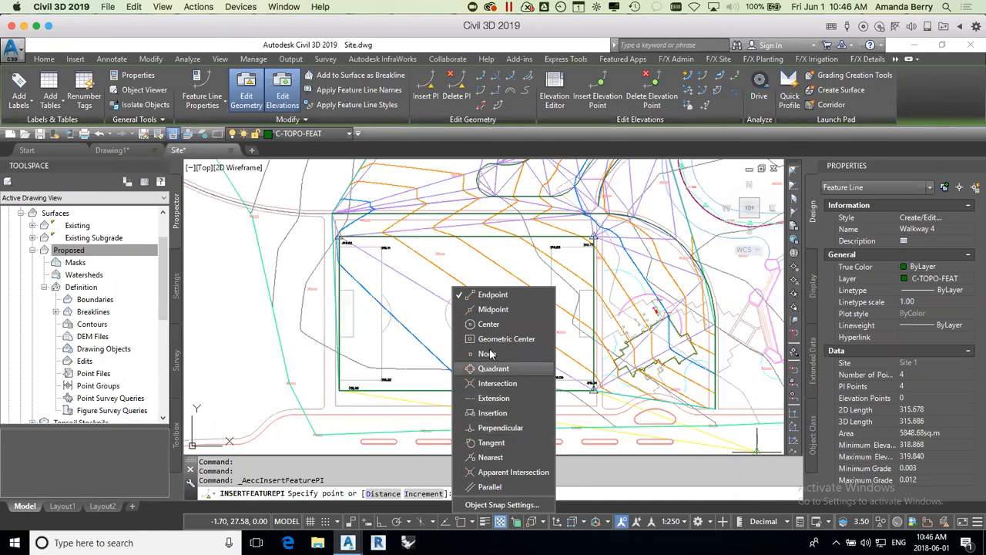
click(493, 309)
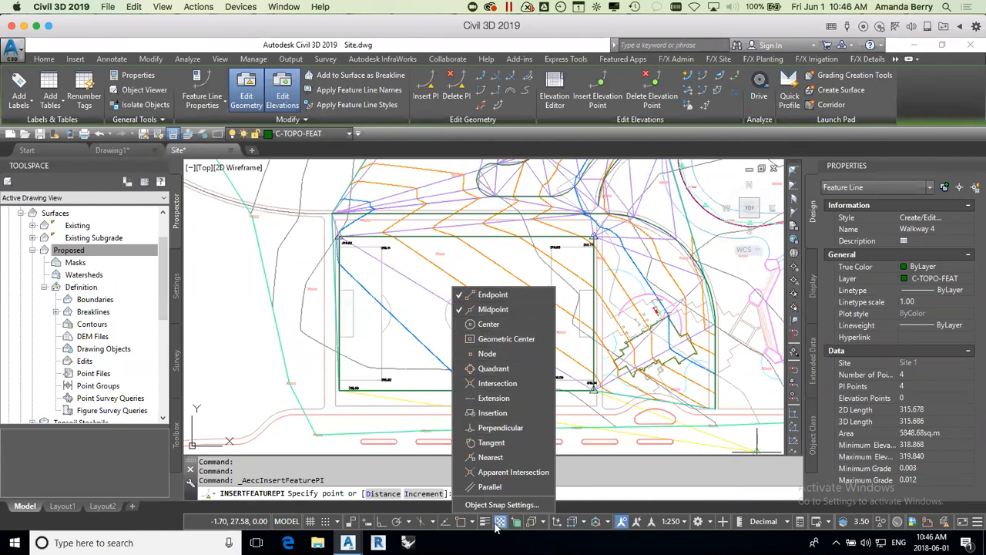
click(461, 524)
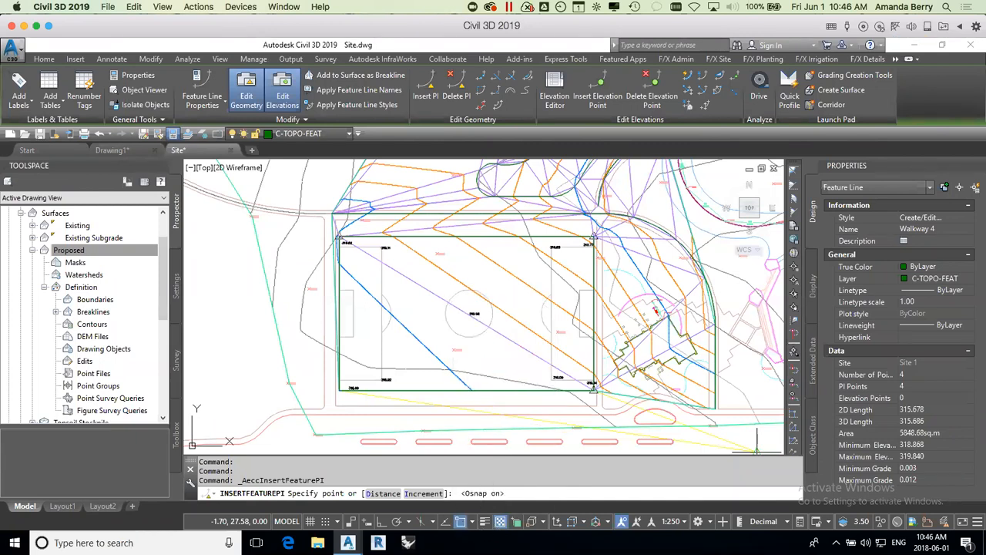
Step: Insert PIs at the midpoints of the soccer field's east and west sides, accepting the default elevations
click(593, 315)
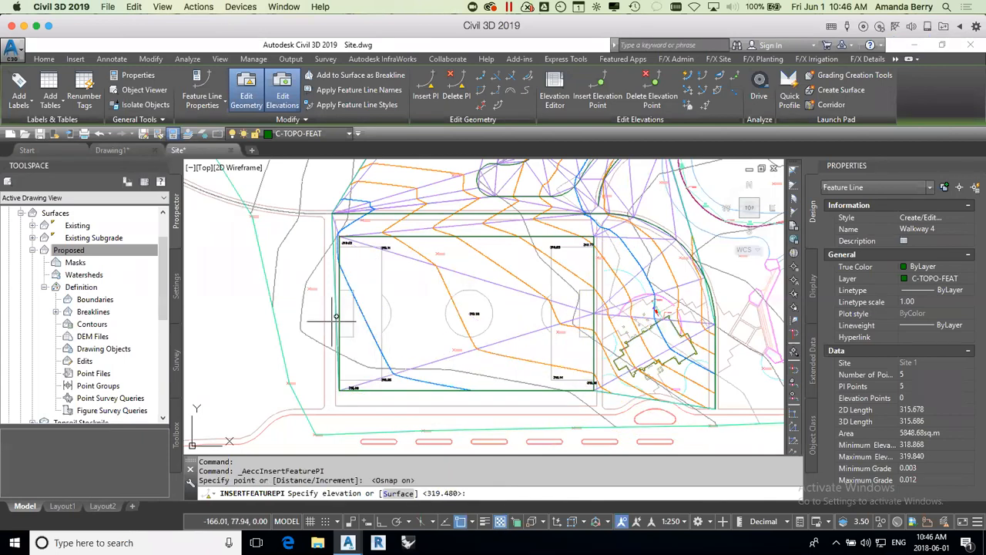
key(Return)
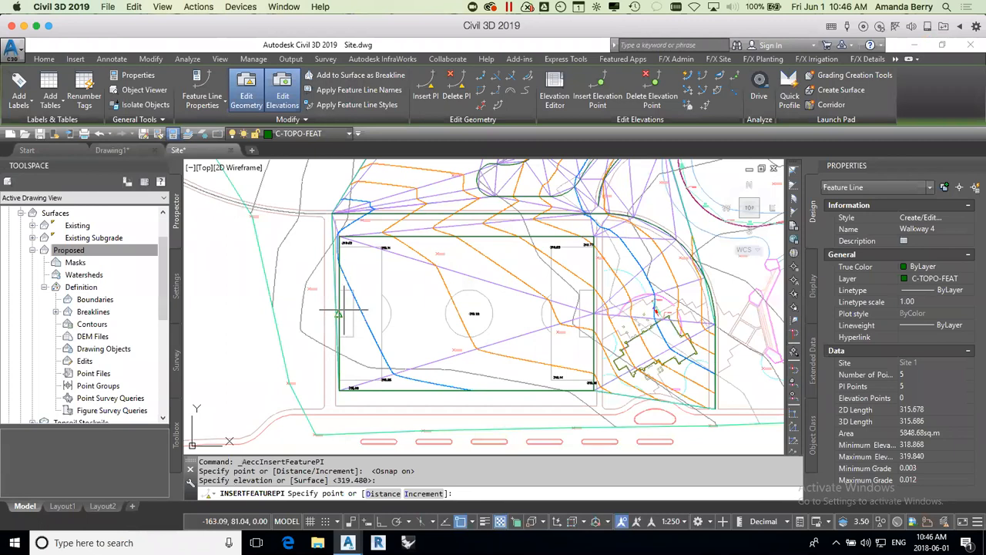
click(339, 315)
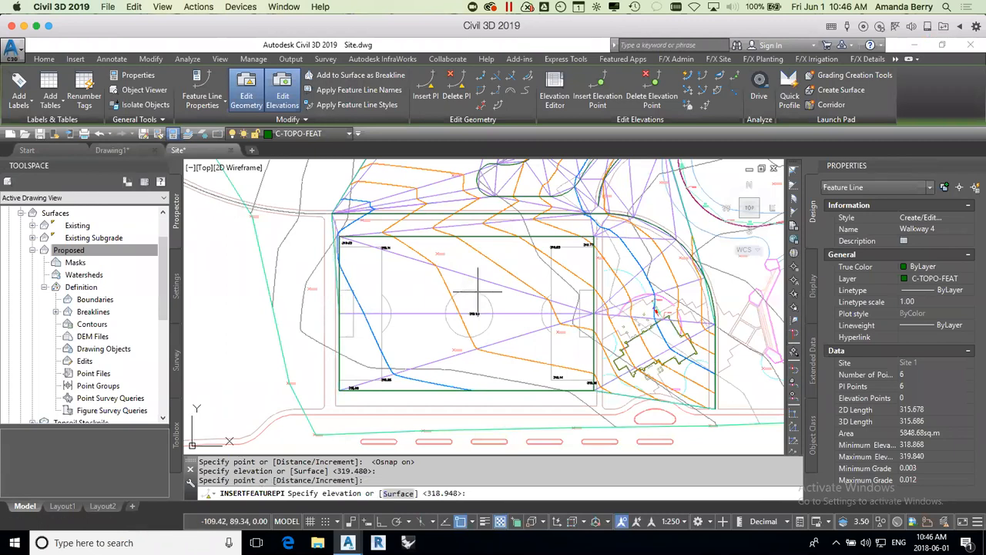
key(Return)
Step: Insert PIs at the midpoints of the soccer field's north and south sides, accepting the default elevations, and end PI insertion
click(468, 237)
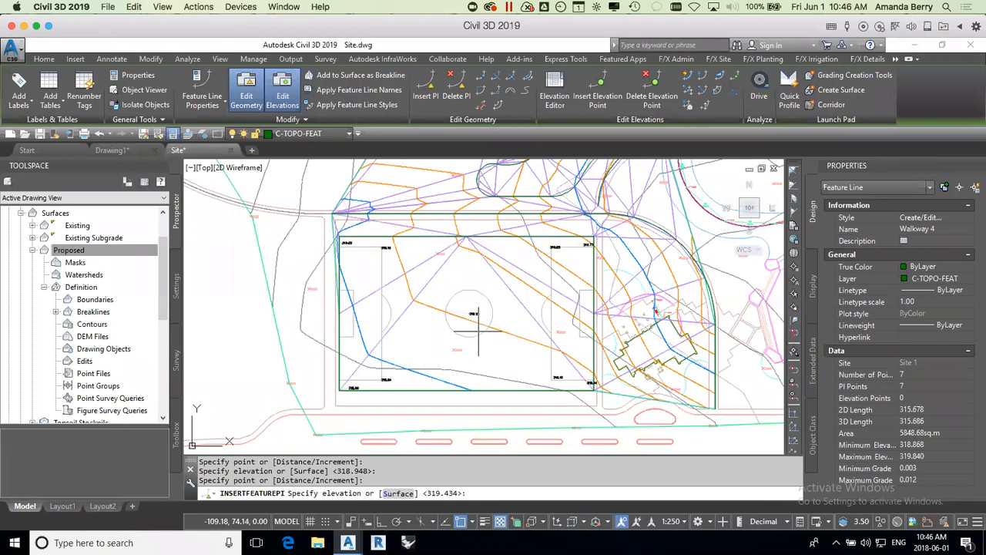
key(Return)
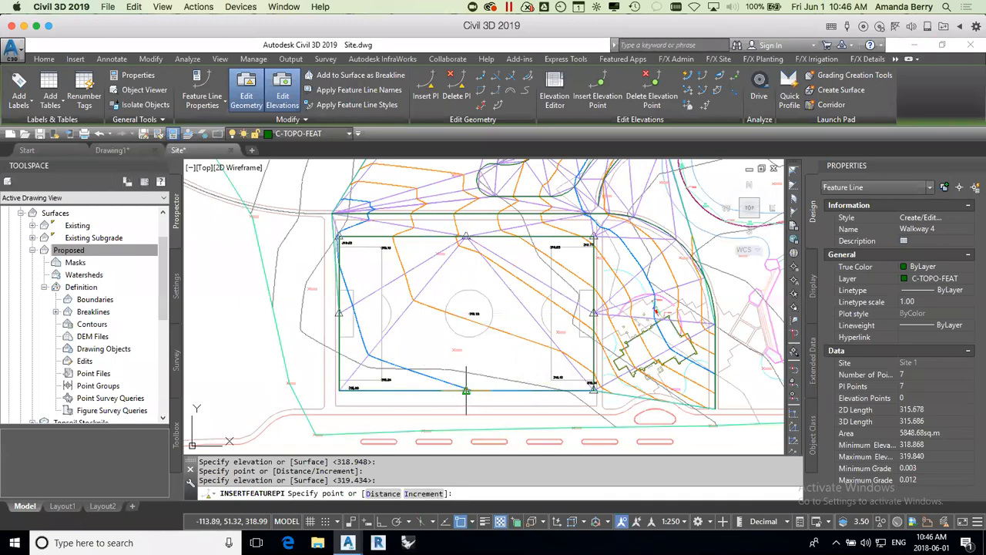
scroll(466, 391, up, 5)
click(466, 385)
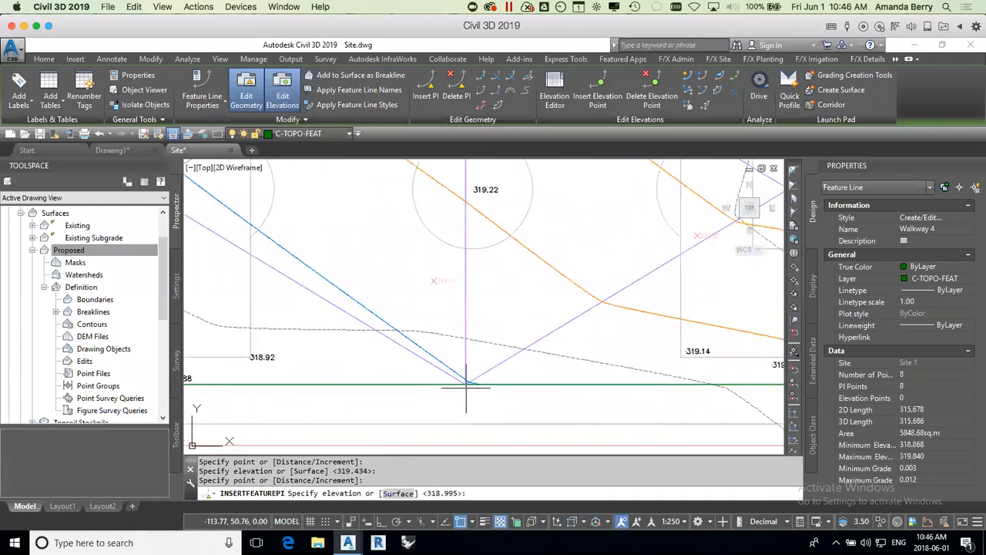
scroll(467, 385, down, 6)
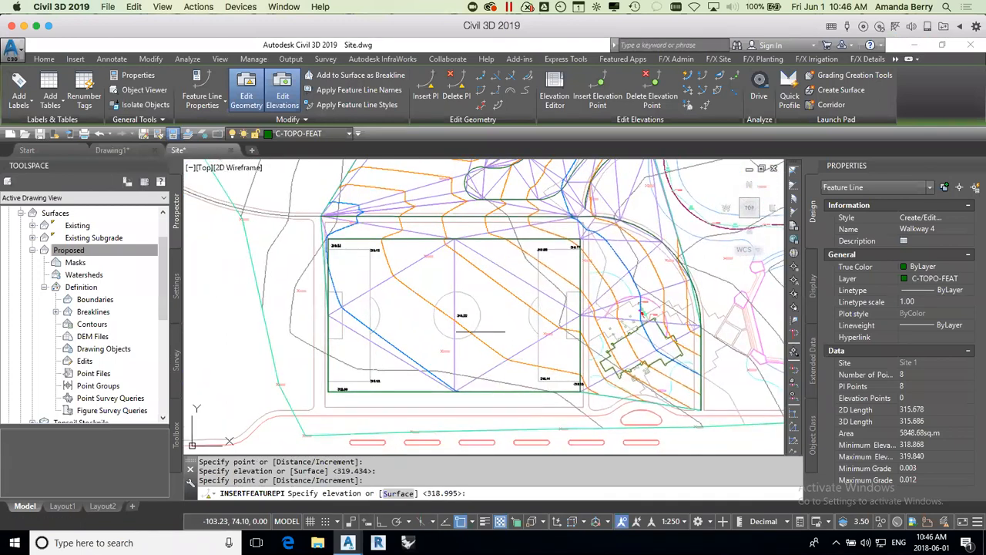
key(Return)
key(Return)
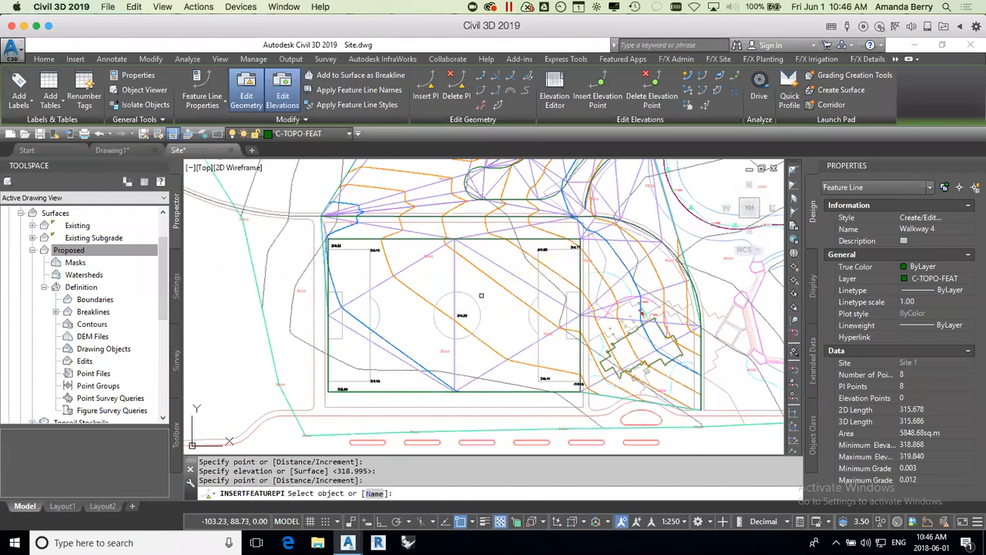
key(Return)
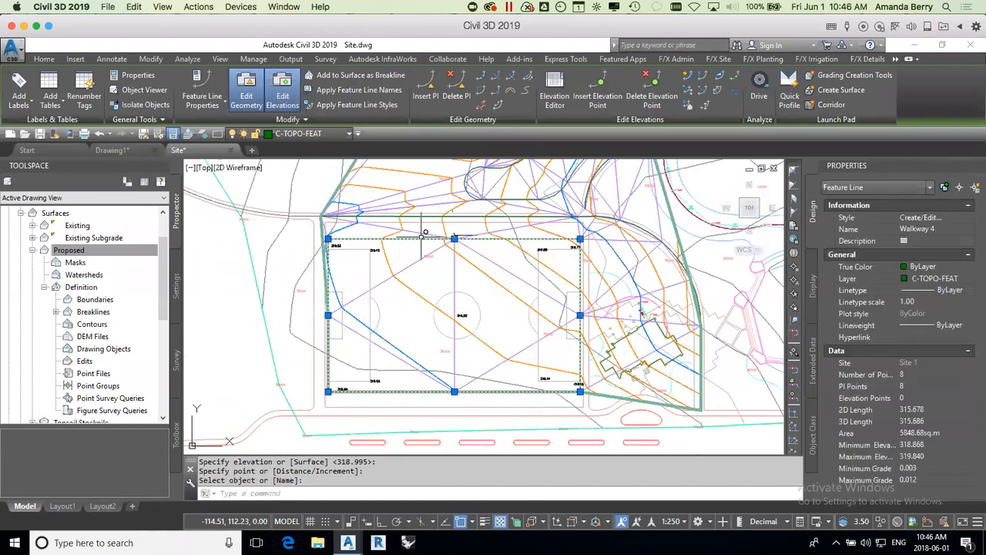
Step: Swap the Proposed surface's north-south triangle edge through the soccer field's centre so it runs between the east and west midpoints
key(Escape)
click(489, 260)
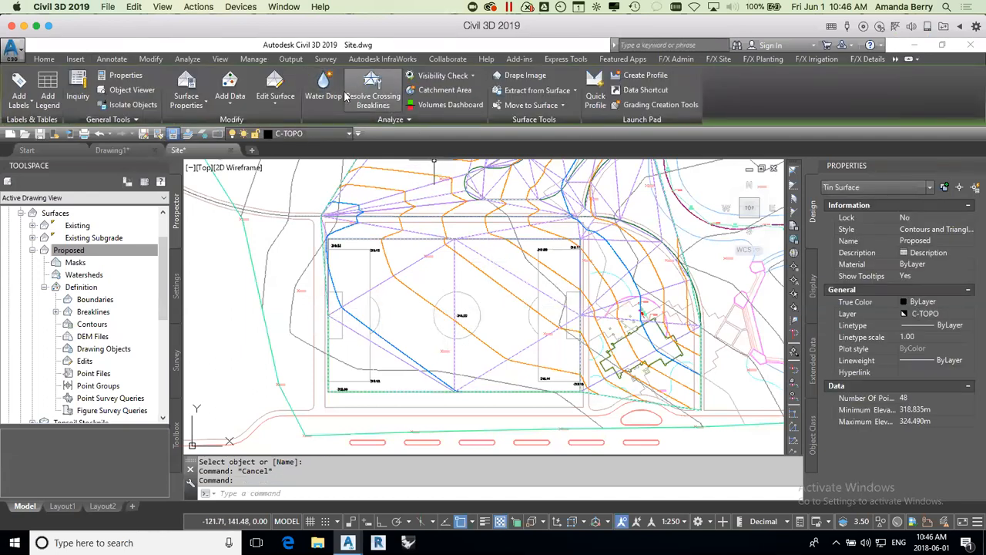
click(276, 99)
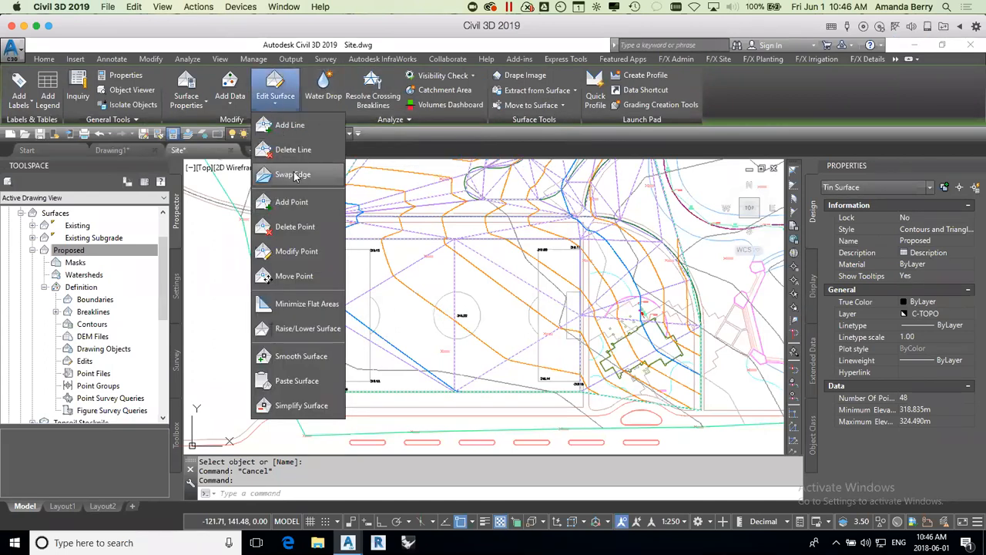
click(293, 174)
click(452, 285)
key(Escape)
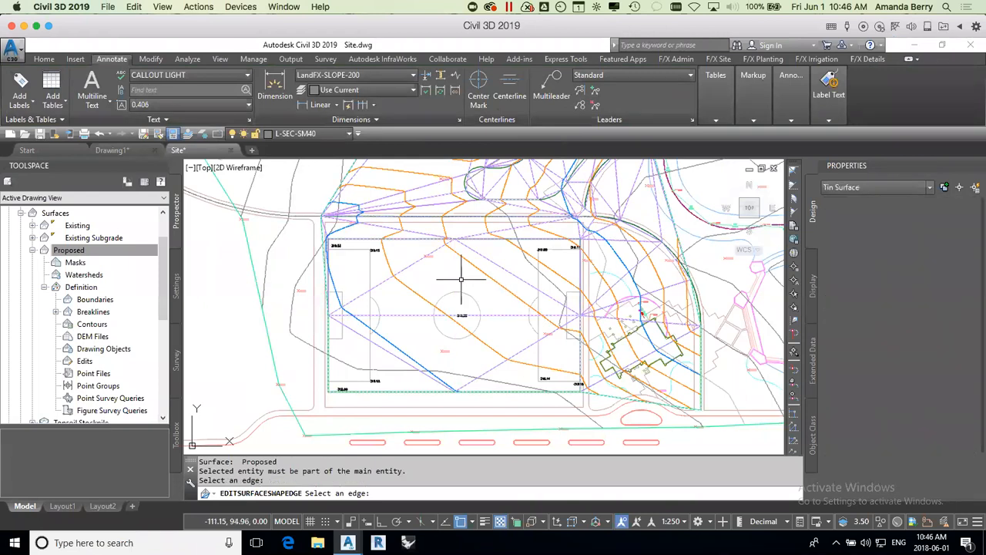
key(Escape)
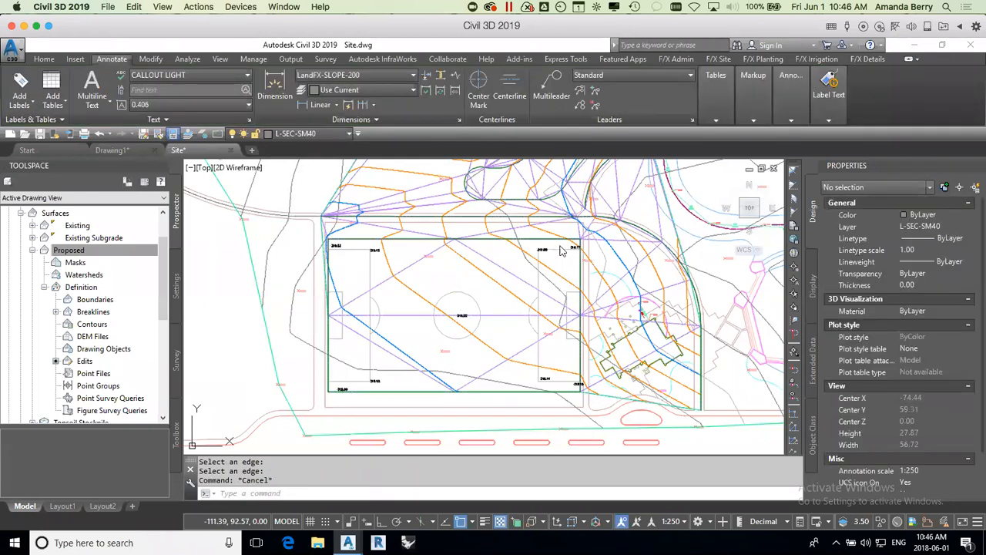
Step: Set a 0% grade on the Walkway 4 feature line from the field's southeast corner to its northeast corner, keeping start elevation 319.121
click(550, 242)
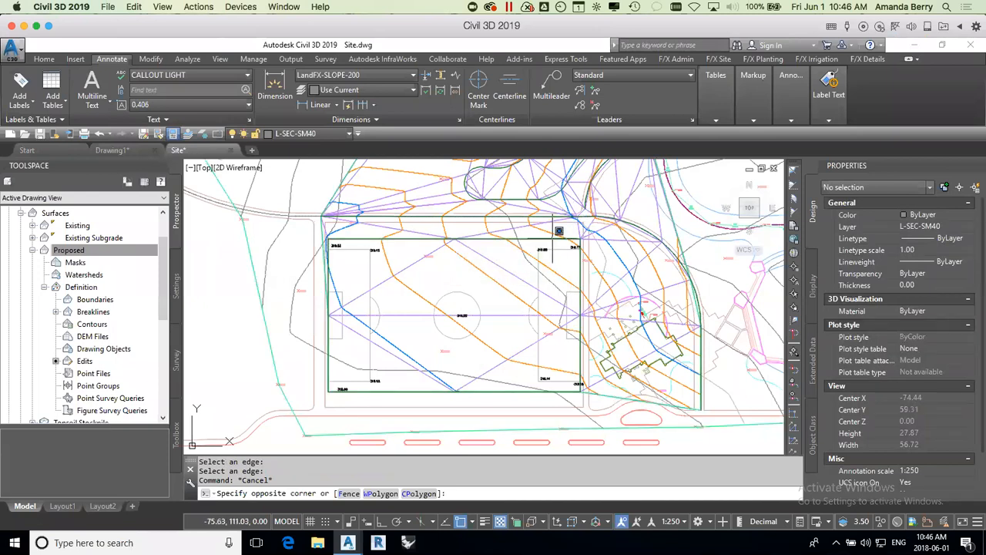
click(550, 247)
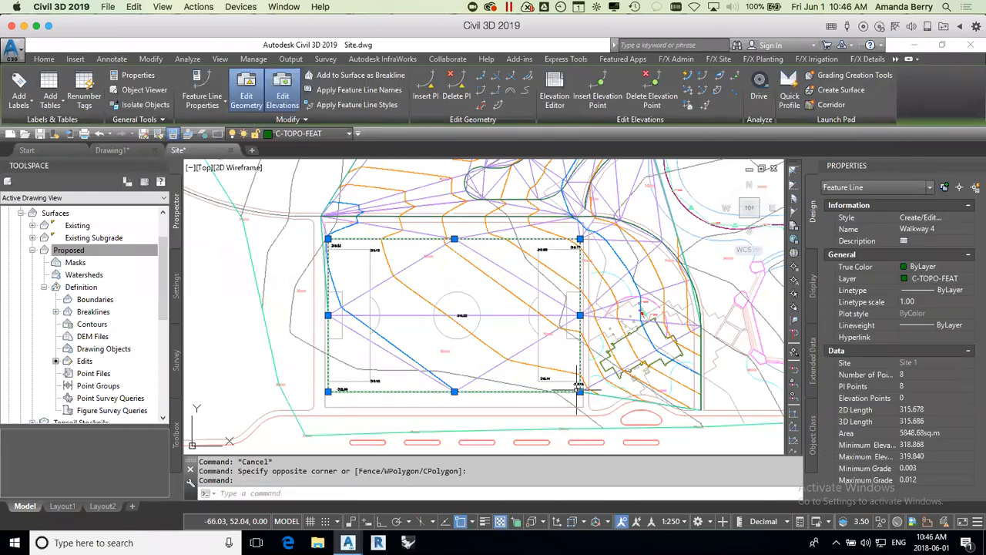
click(719, 75)
click(579, 389)
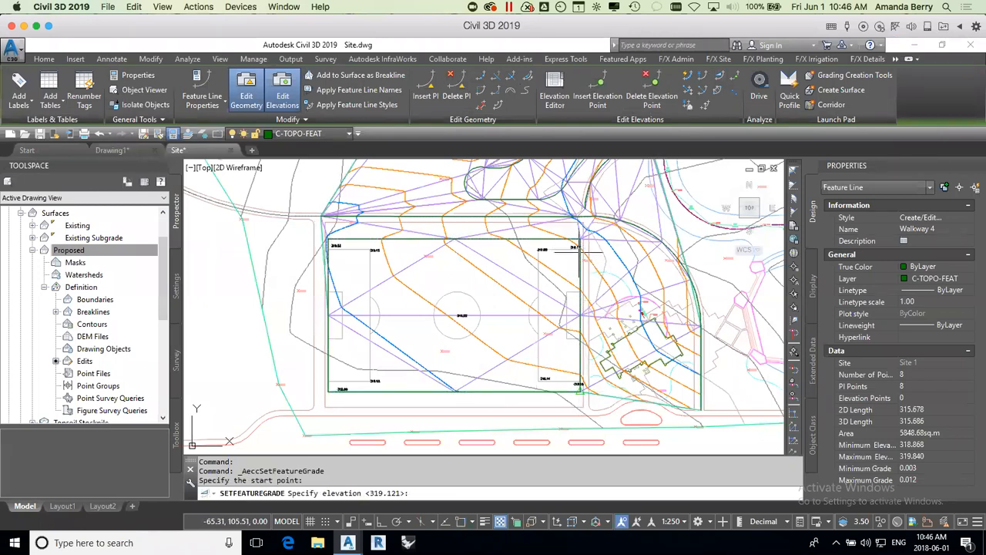
key(Return)
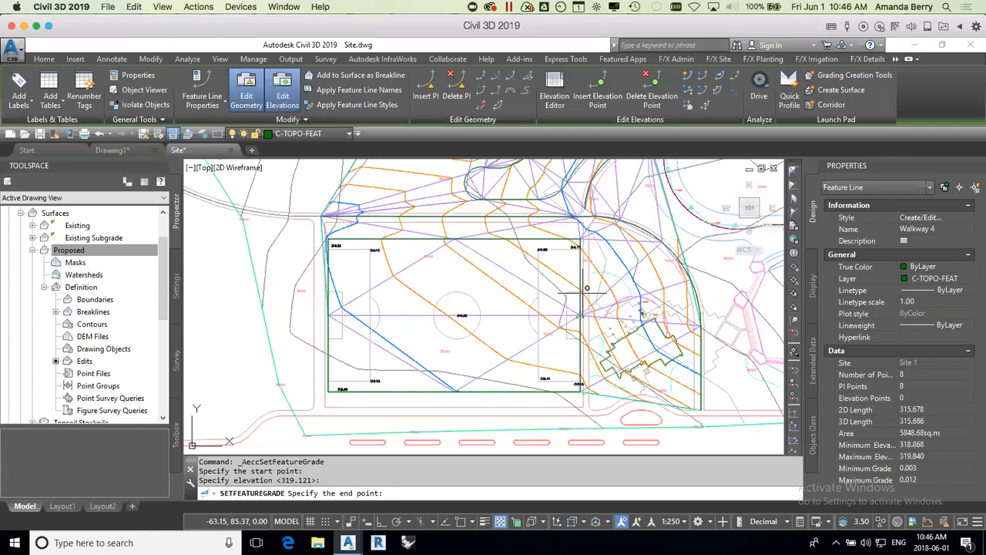
click(580, 239)
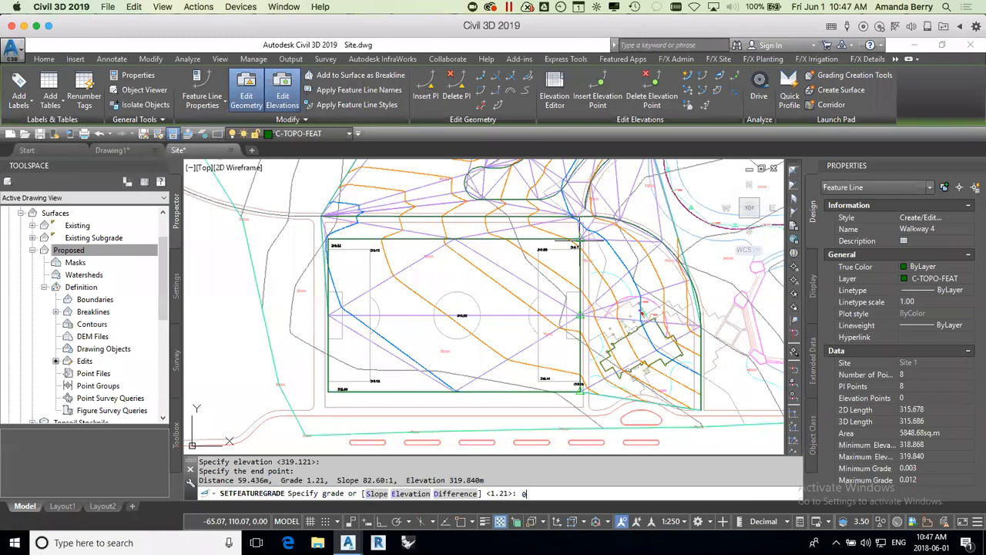
key(Return)
key(Return)
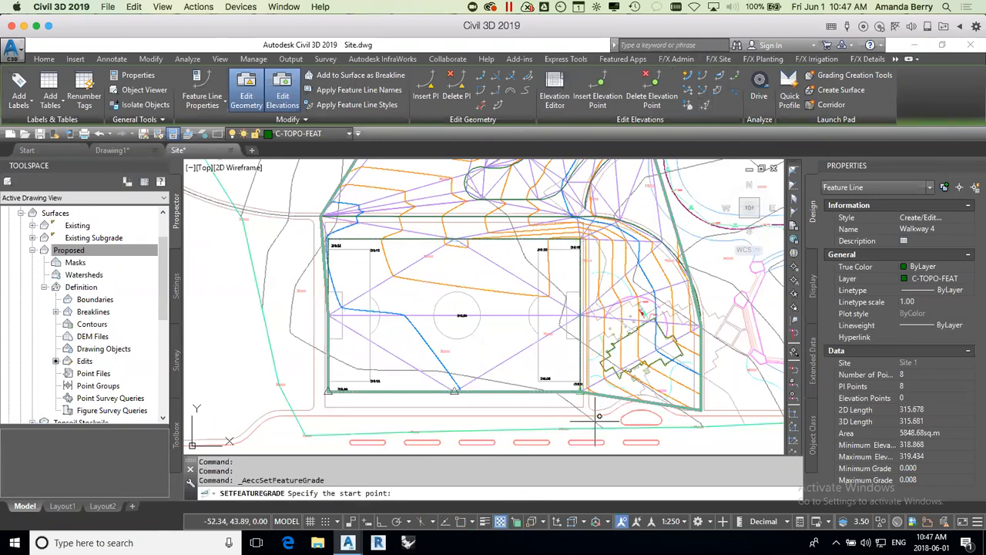
Step: Set a 1% grade from the field's southeast corner to the east side's midpoint, keeping start elevation 319.121
click(581, 384)
key(Return)
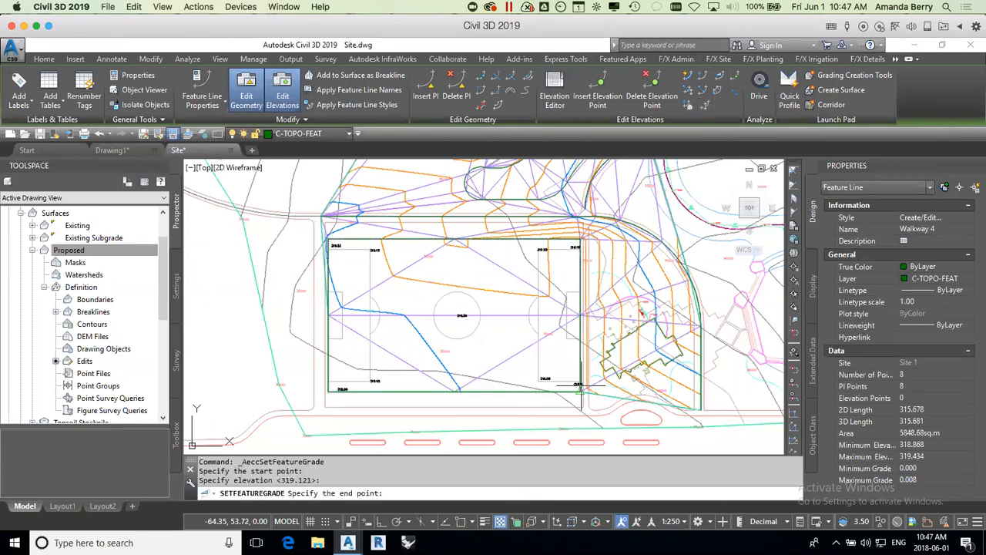
click(582, 316)
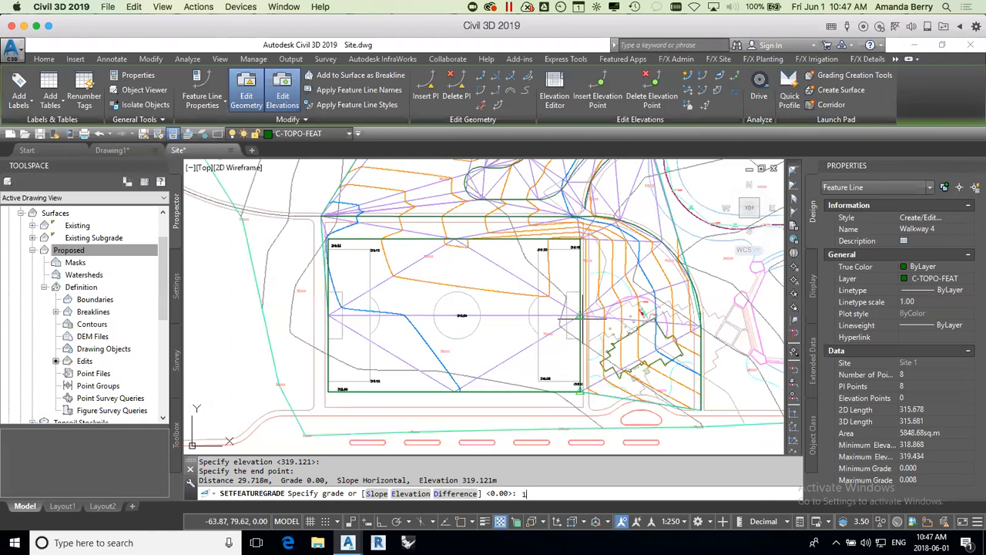
key(Return)
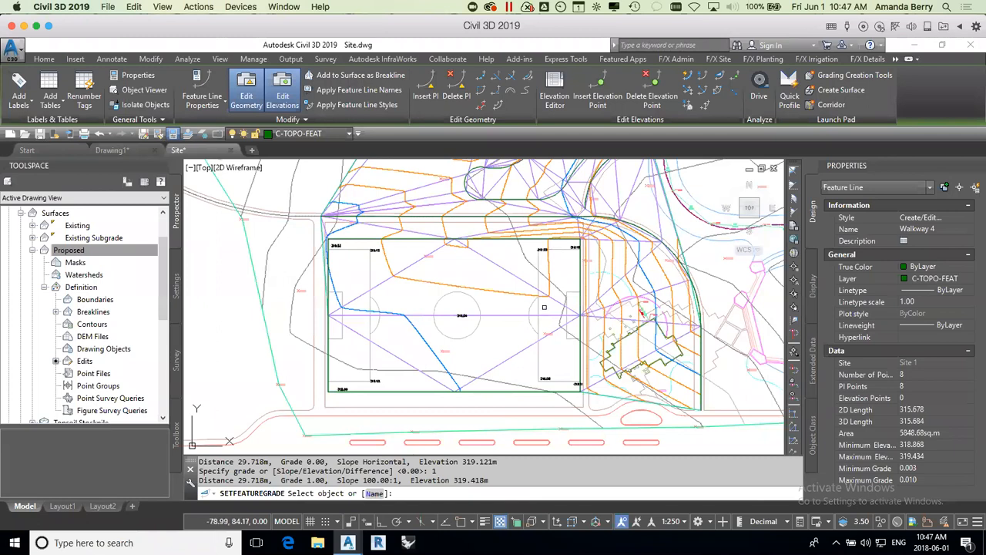
Step: Set a -1% grade on the Walkway 4 feature line from the field's southeast corner to its southwest corner, keeping start elevation 319.121
key(Escape)
click(581, 330)
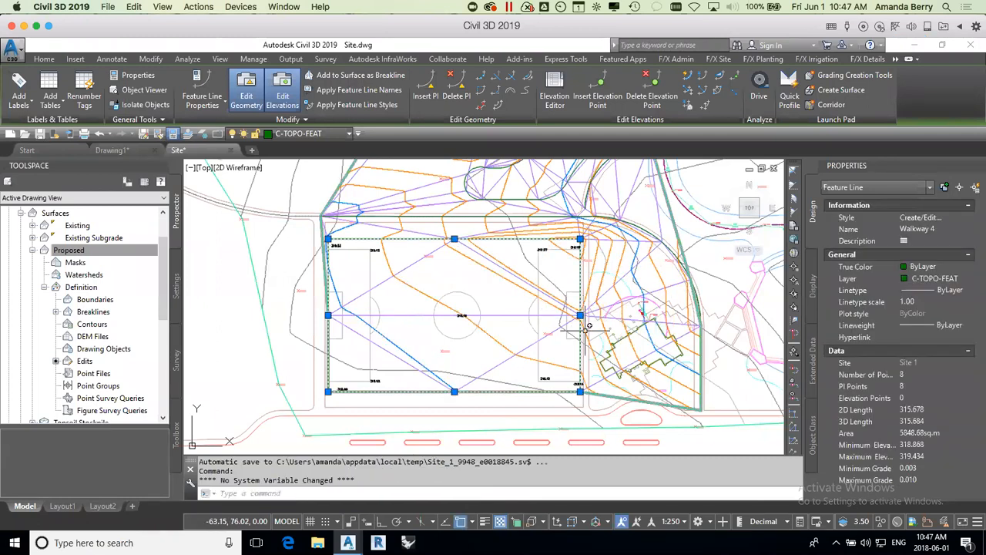
click(720, 76)
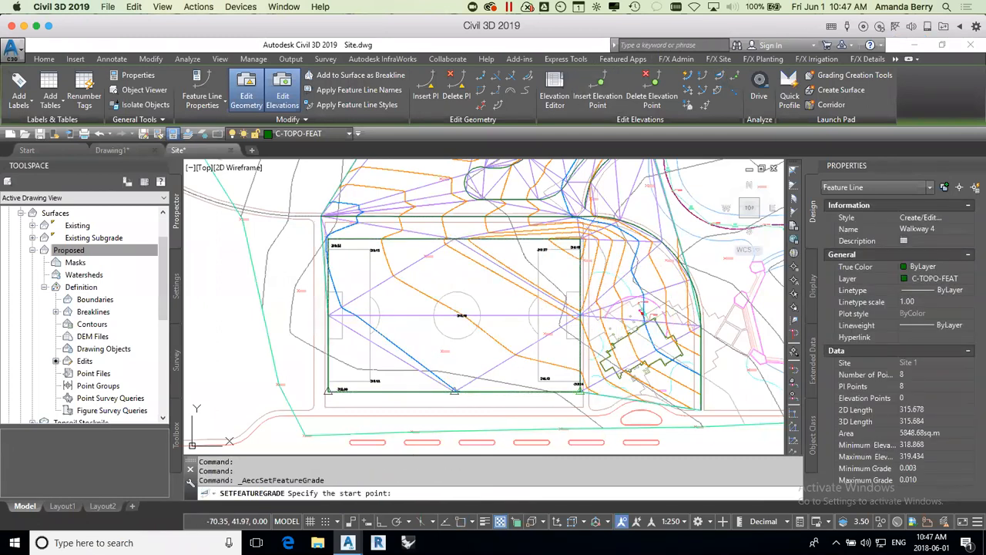
click(579, 392)
key(Return)
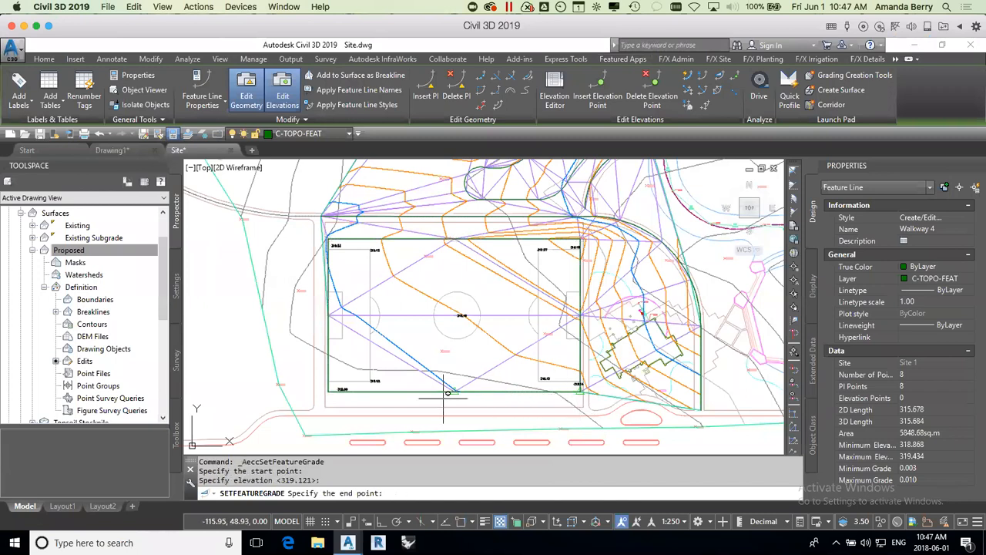
click(338, 393)
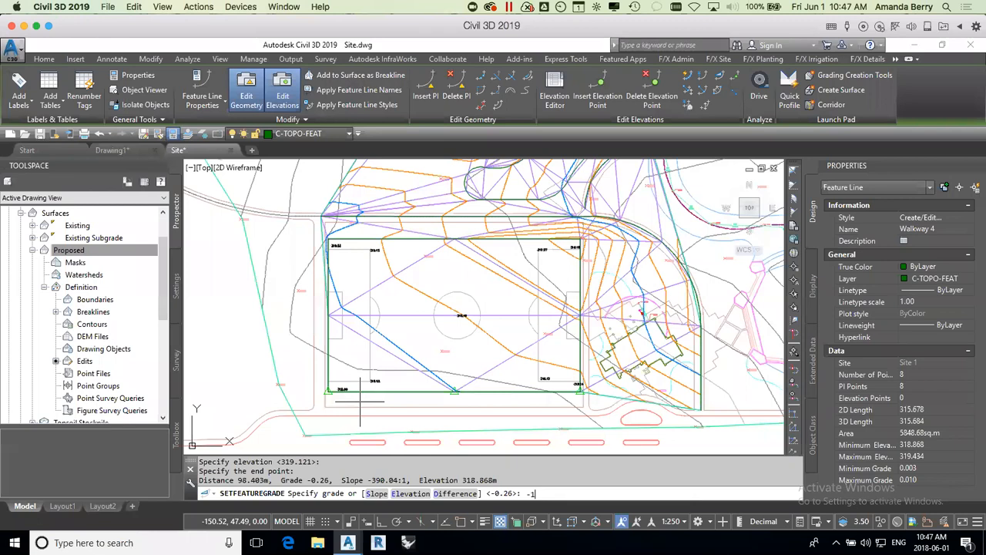
text(-1)
key(Return)
key(Return)
Step: Set a -1% grade from the field's northeast corner to its northwest corner, keeping start elevation 319.121
click(359, 392)
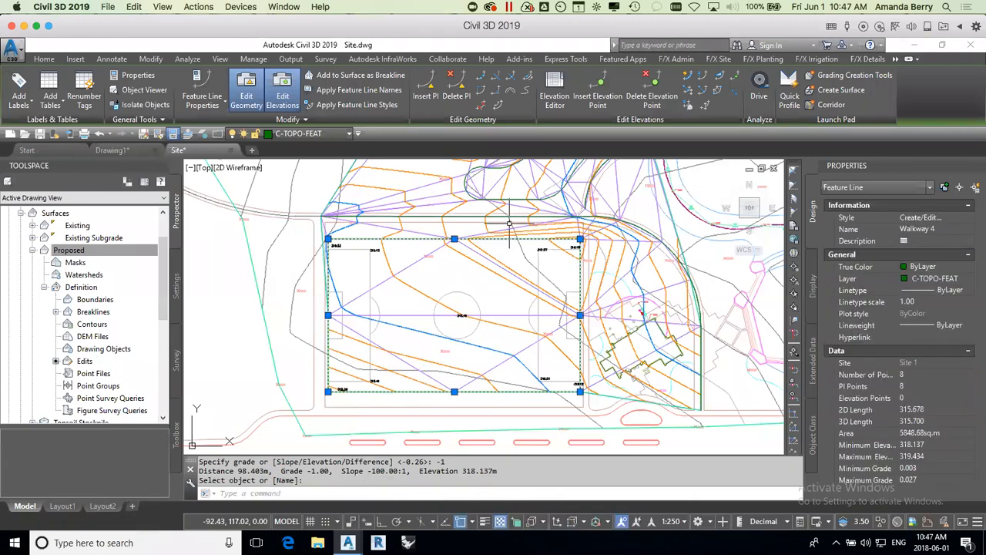
click(718, 75)
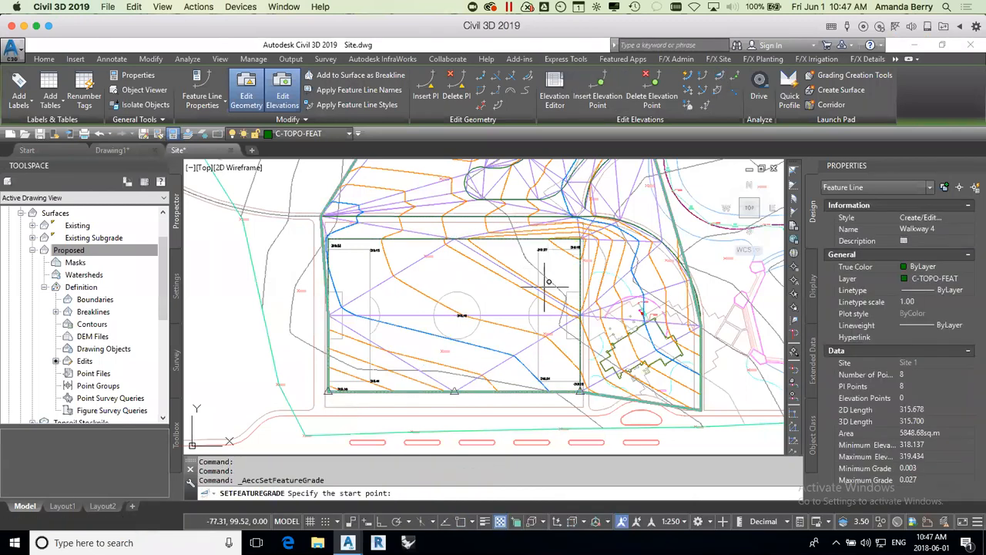
click(581, 243)
key(Return)
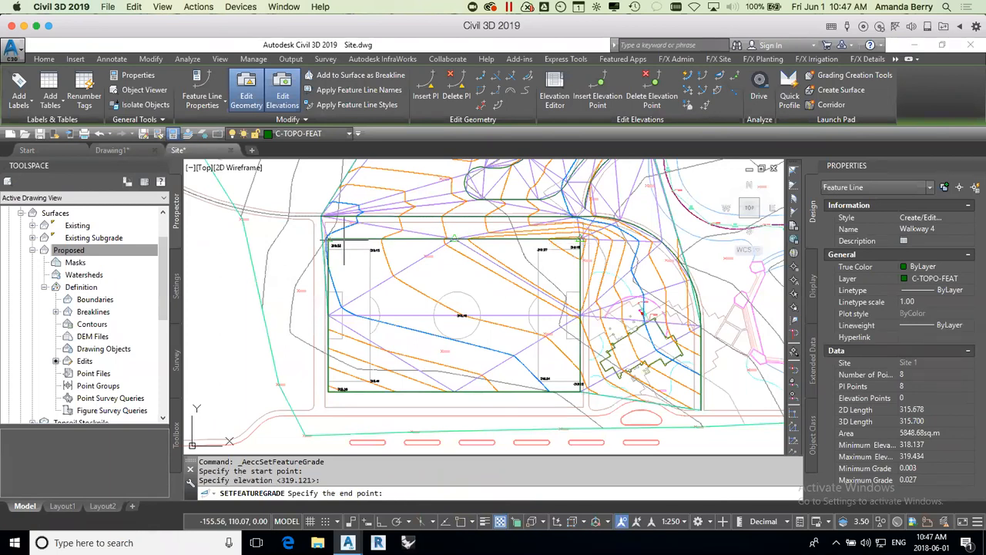
click(344, 246)
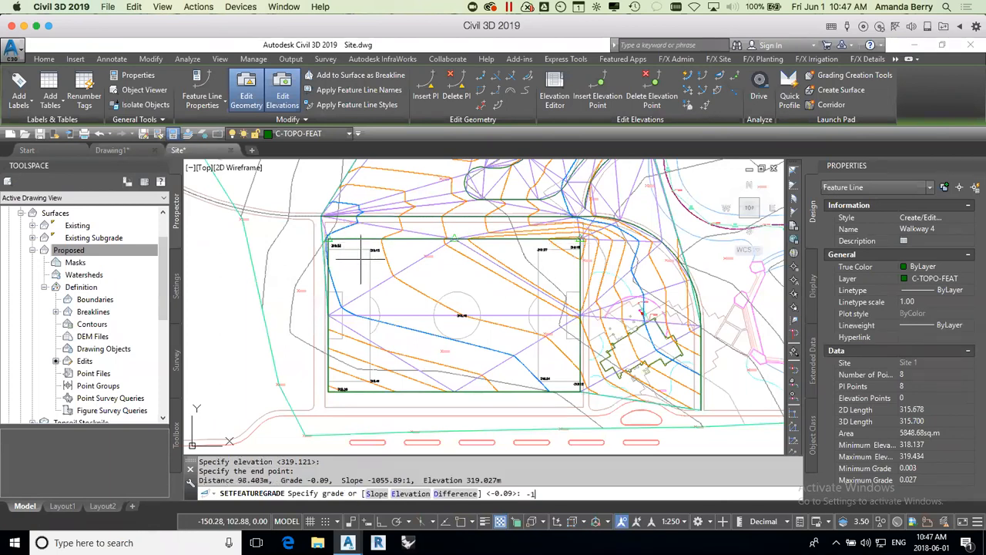
text(-1)
key(Return)
Step: Accept the default 2.73% grade from the field's southwest corner to the west side's midpoint, keeping start elevation 318.137
key(Return)
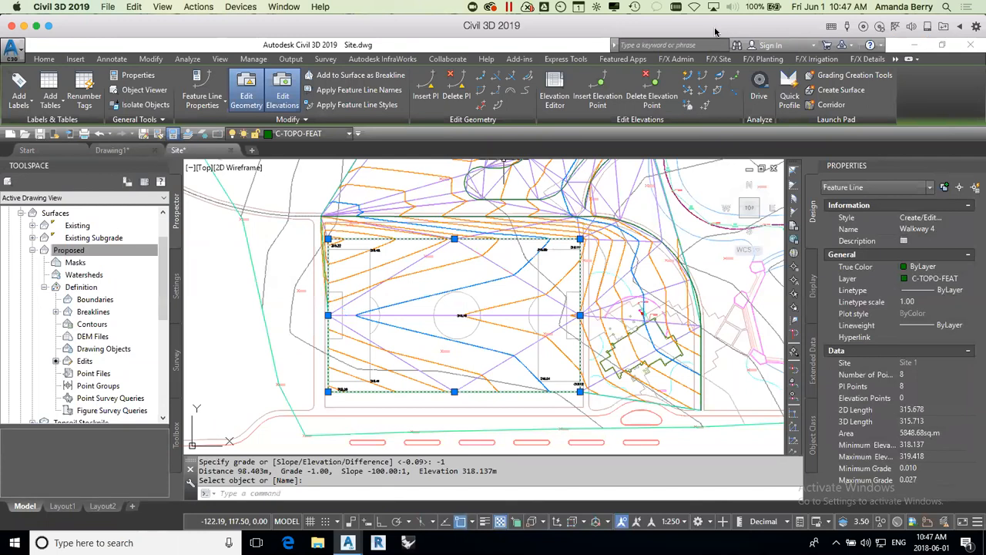
click(721, 75)
click(329, 390)
key(Return)
click(331, 315)
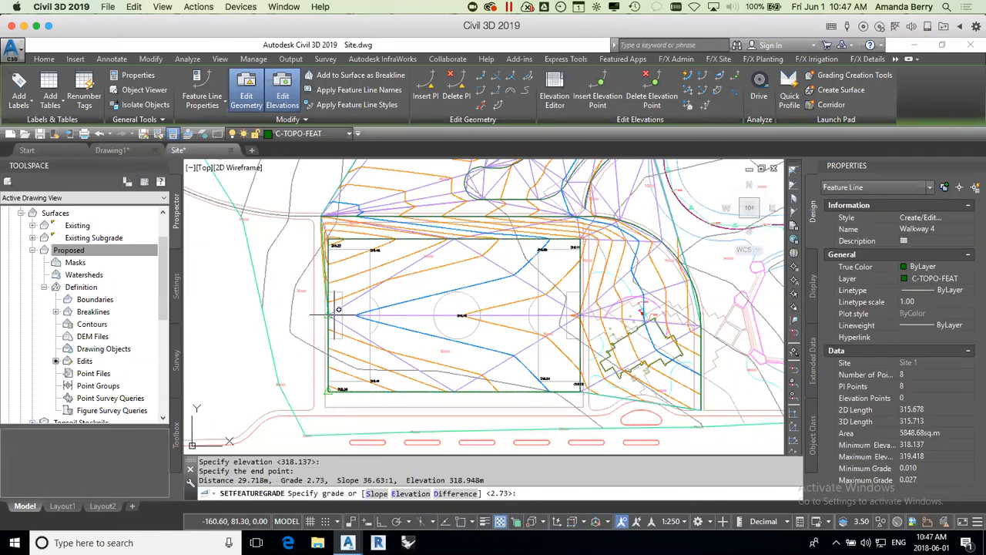
key(Return)
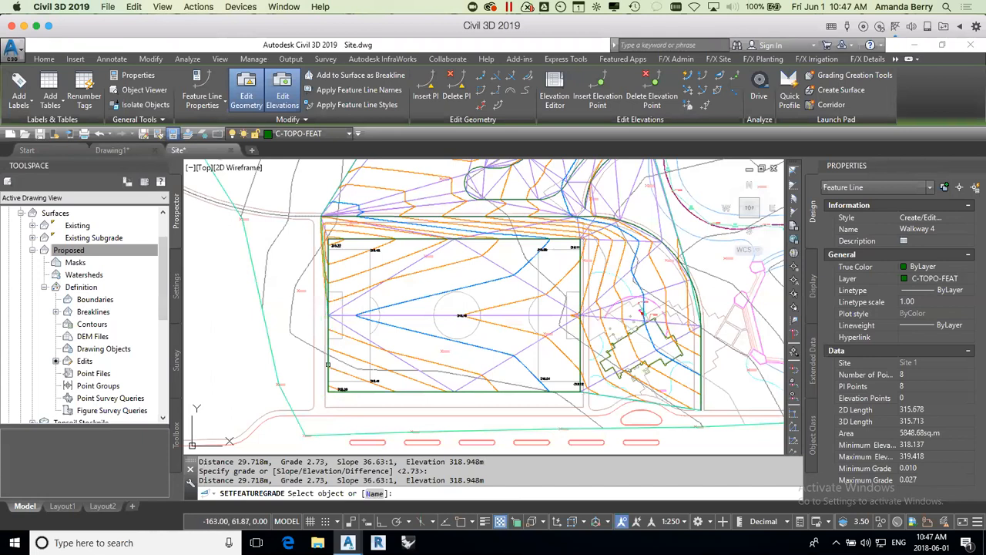
Step: Set a 1% grade from the field's southwest corner to the west side's midpoint, keeping start elevation 318.137
click(328, 364)
click(329, 390)
key(Return)
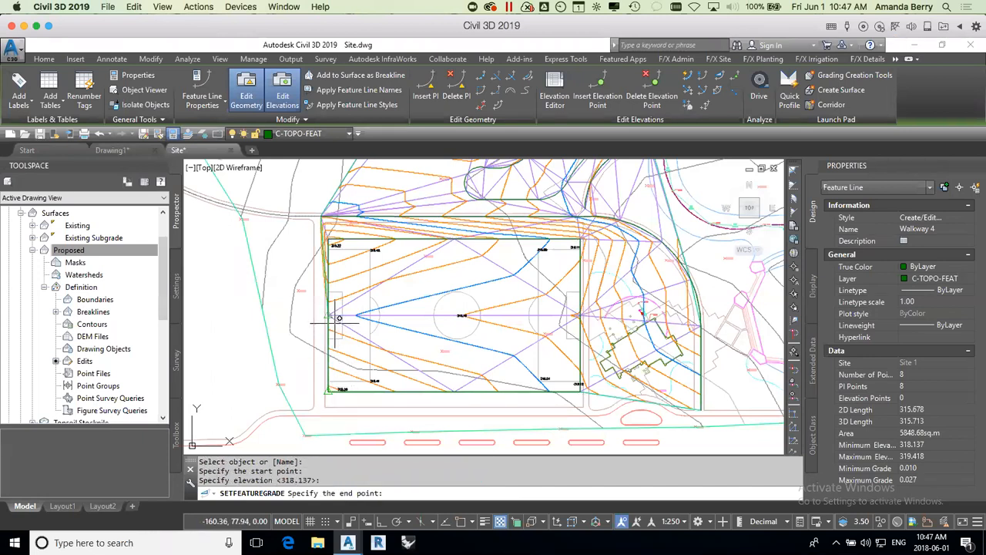
click(331, 316)
text(1)
key(Return)
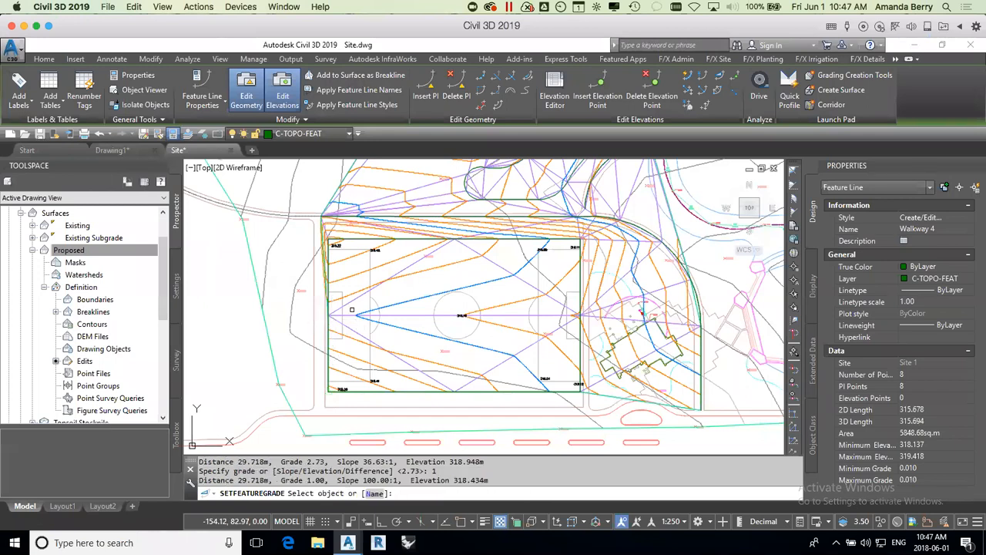
key(Return)
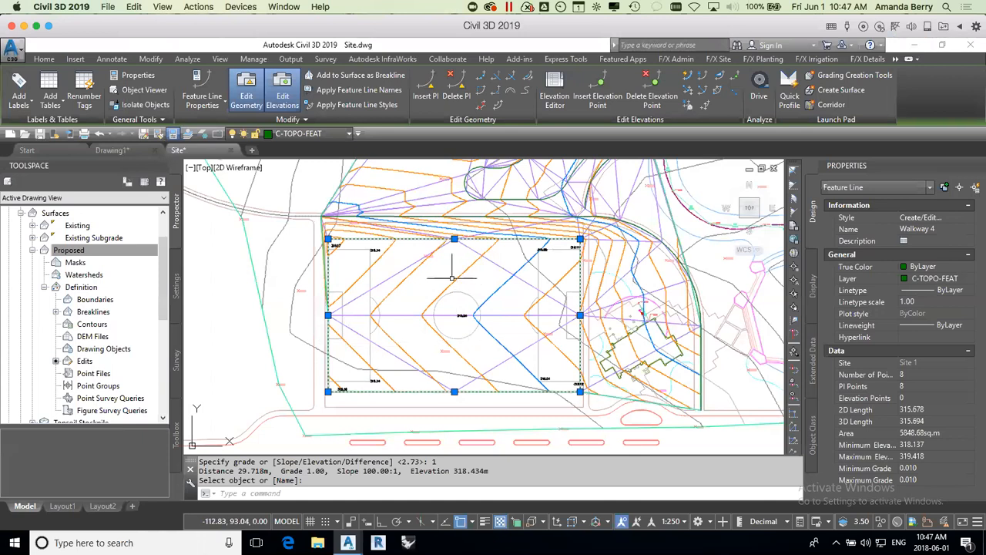
key(Escape)
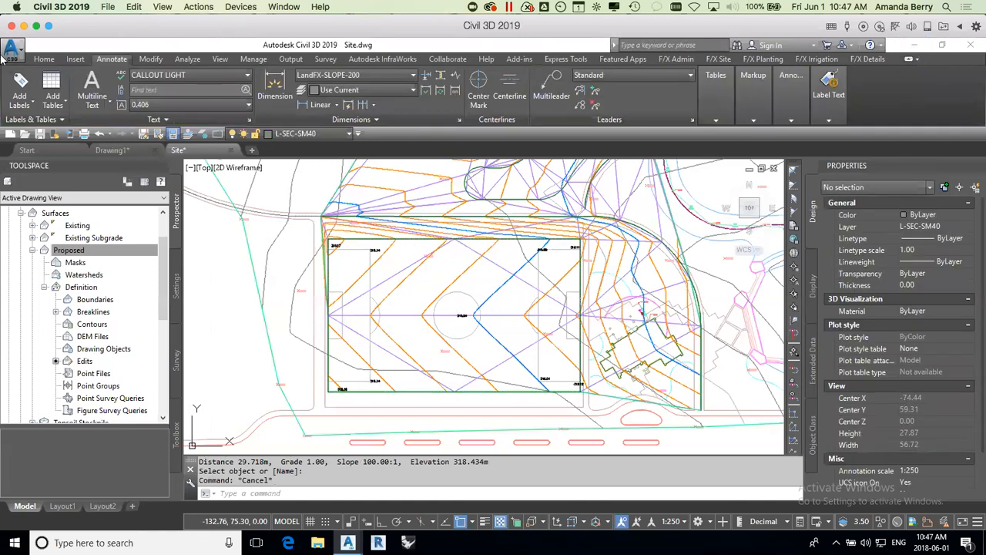
Step: Configure new labels for the Surface feature with label type Slope and the Percent slope label style
click(19, 86)
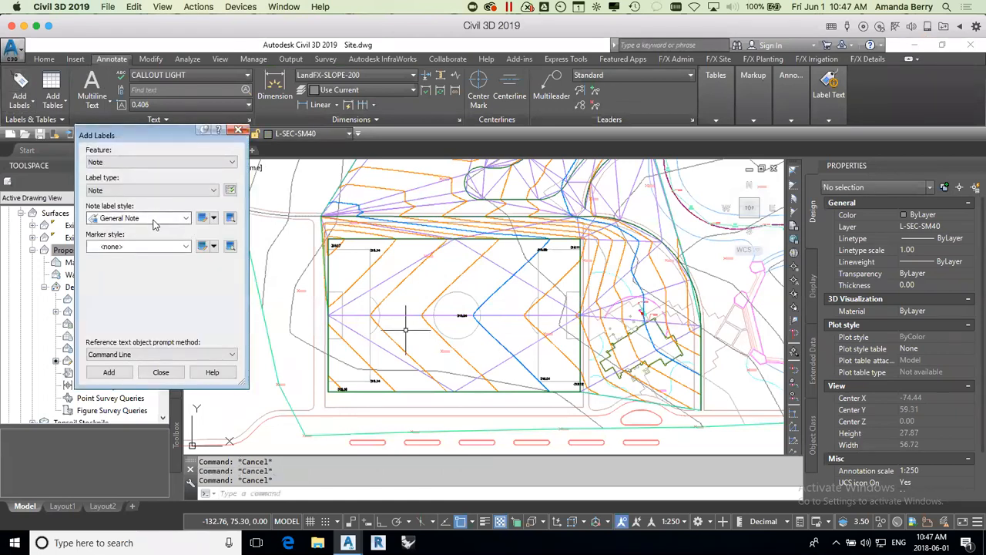
click(139, 162)
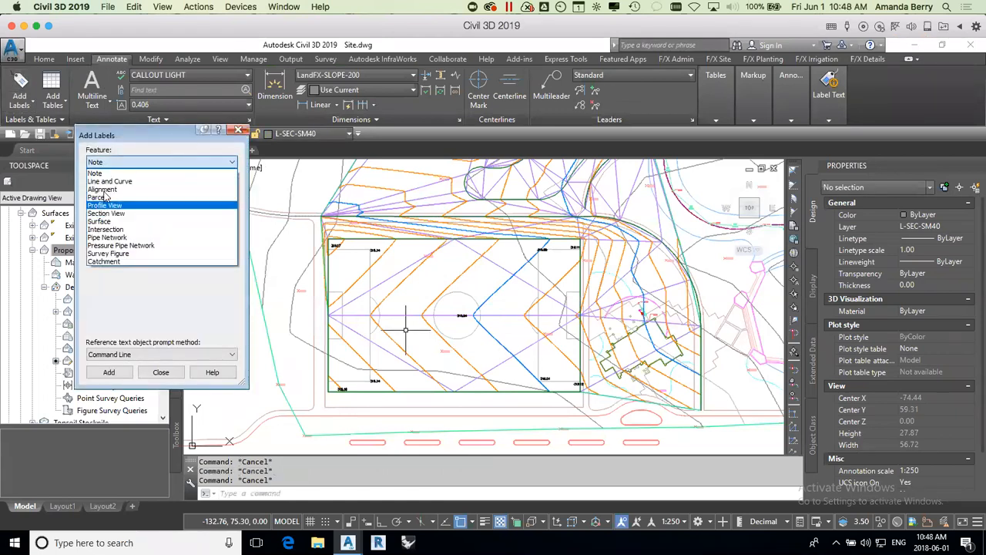
click(100, 221)
click(141, 190)
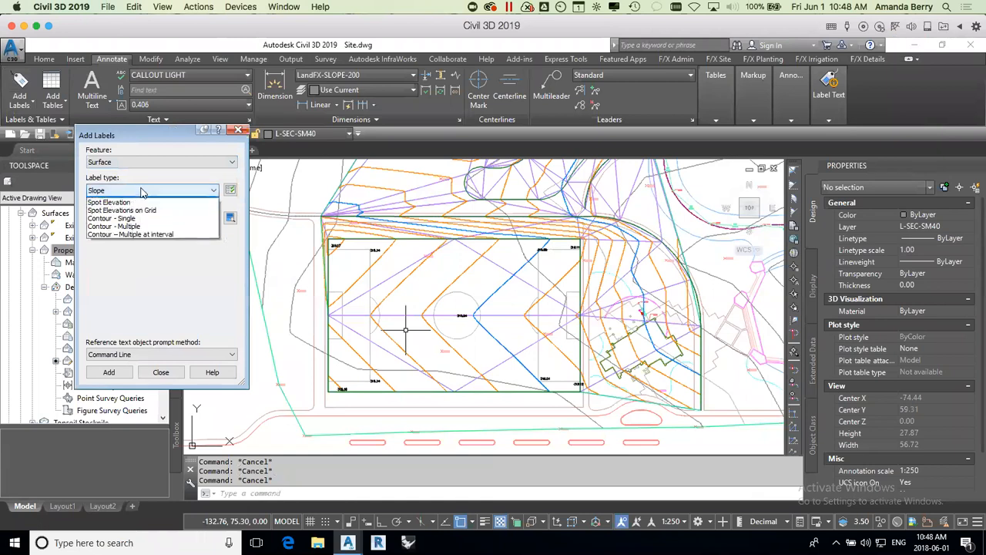
click(126, 202)
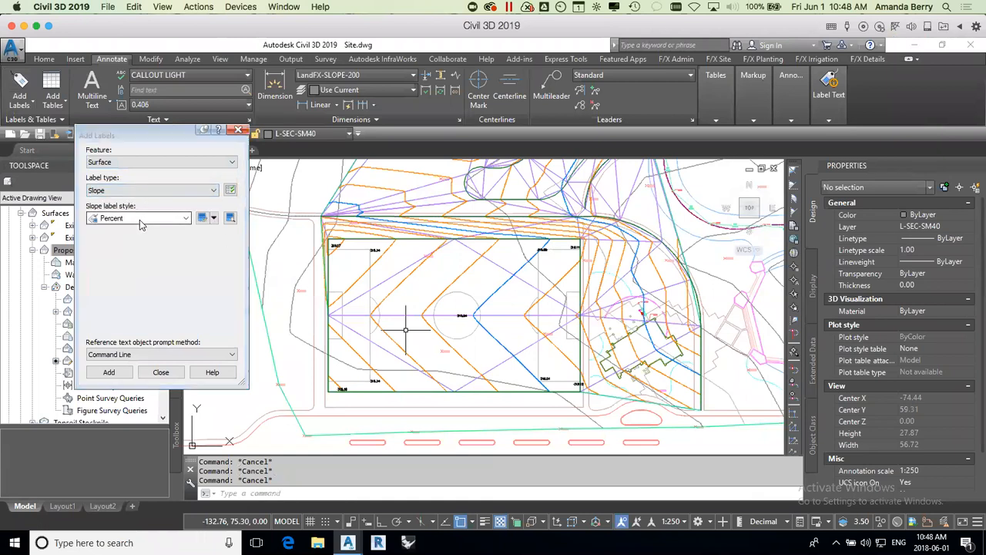
click(141, 218)
click(124, 230)
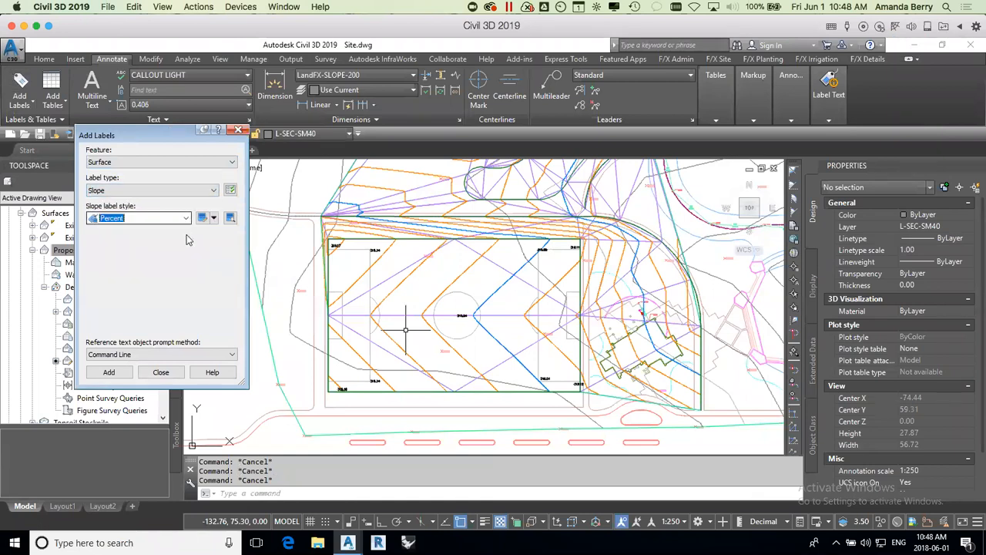
Step: Add one-point slope labels to the Proposed surface in the soccer field's four quadrants, with object snap off
click(107, 373)
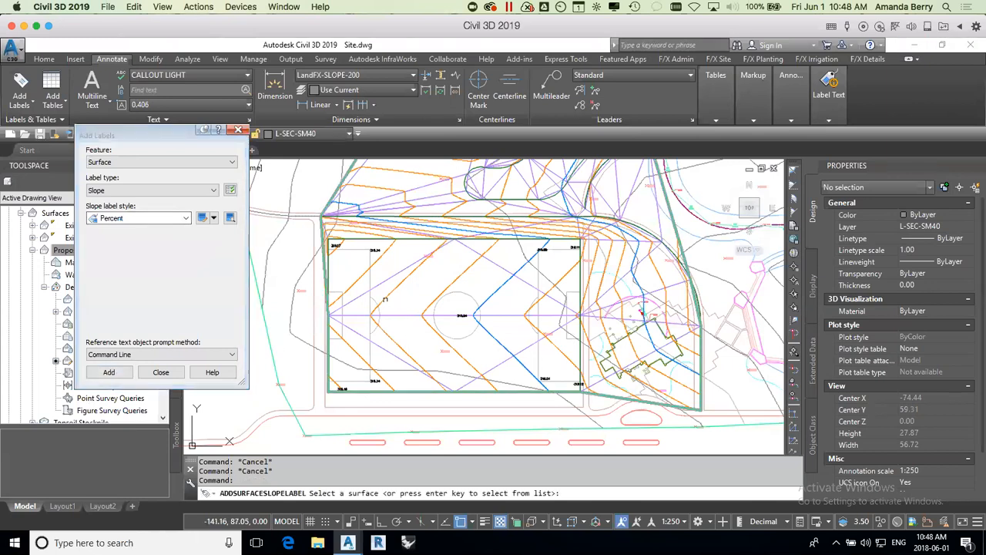
click(382, 291)
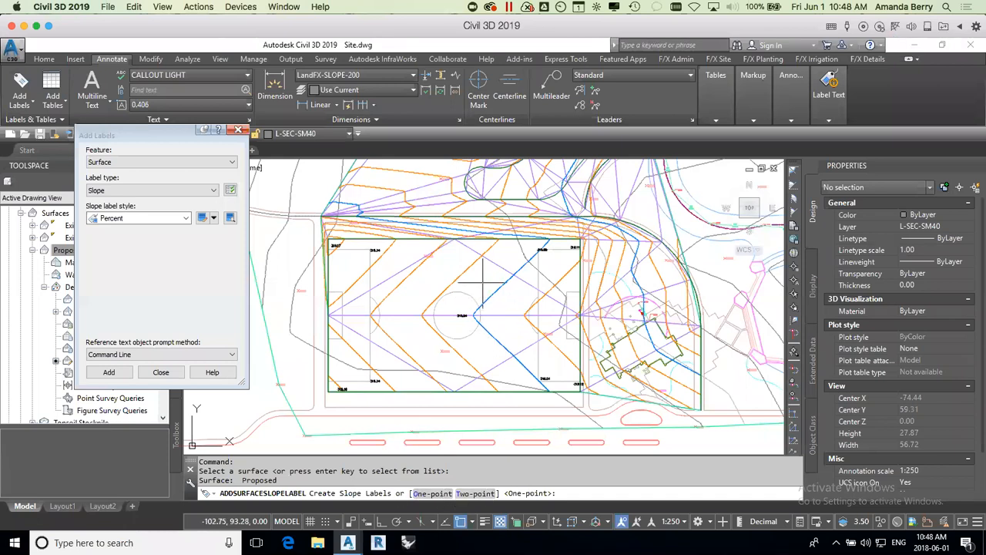
key(Return)
key(F3)
click(416, 341)
click(514, 287)
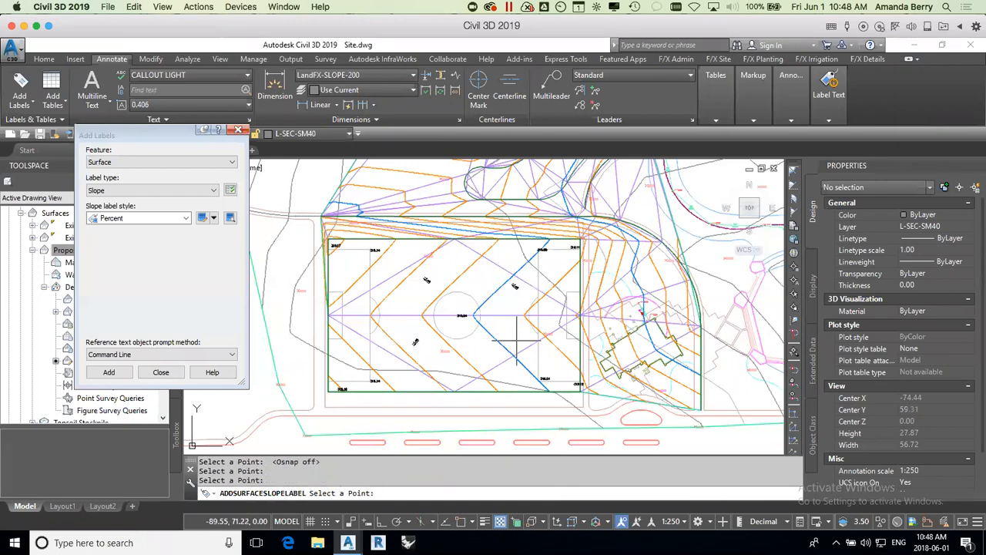
scroll(497, 347, up, 5)
key(Return)
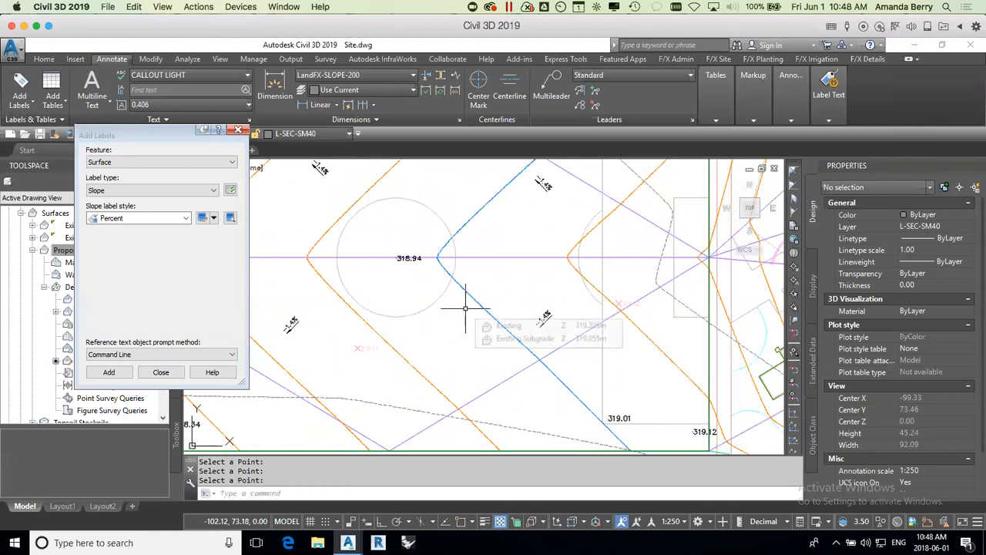
Step: Set a 2% grade on the Walkway 4 feature line from the field's southeast corner to the east side's midpoint, keeping start elevation 319.121
scroll(462, 340, down, 3)
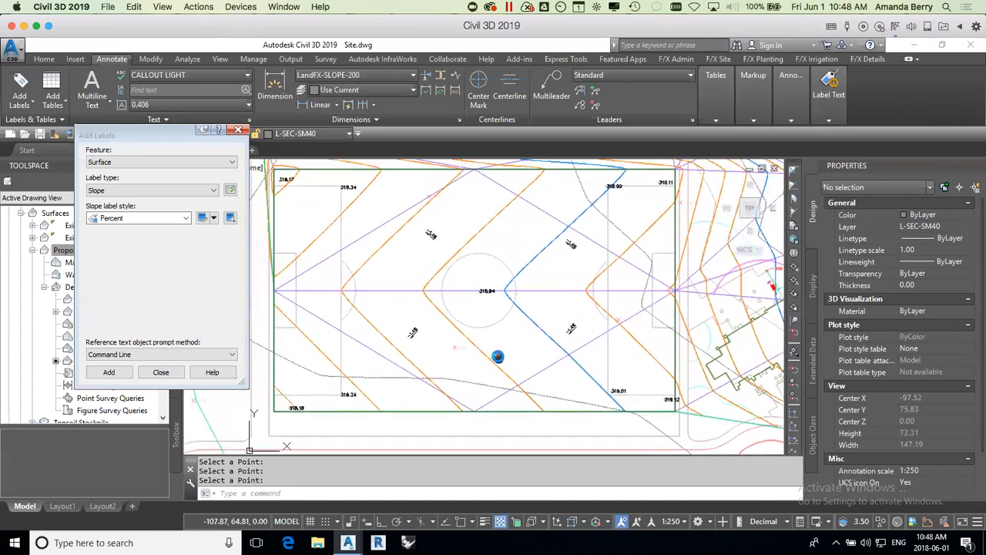
click(563, 171)
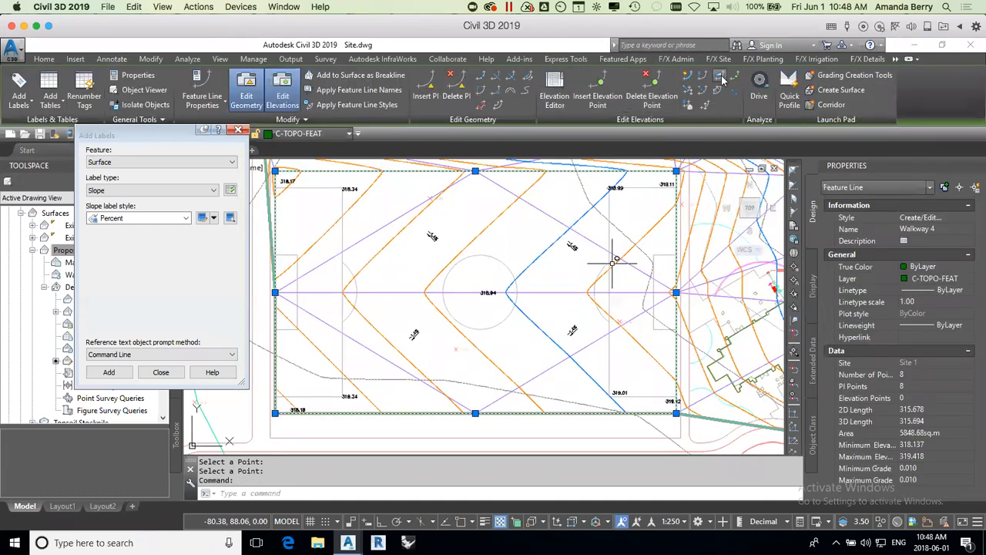
click(720, 75)
click(676, 413)
key(Return)
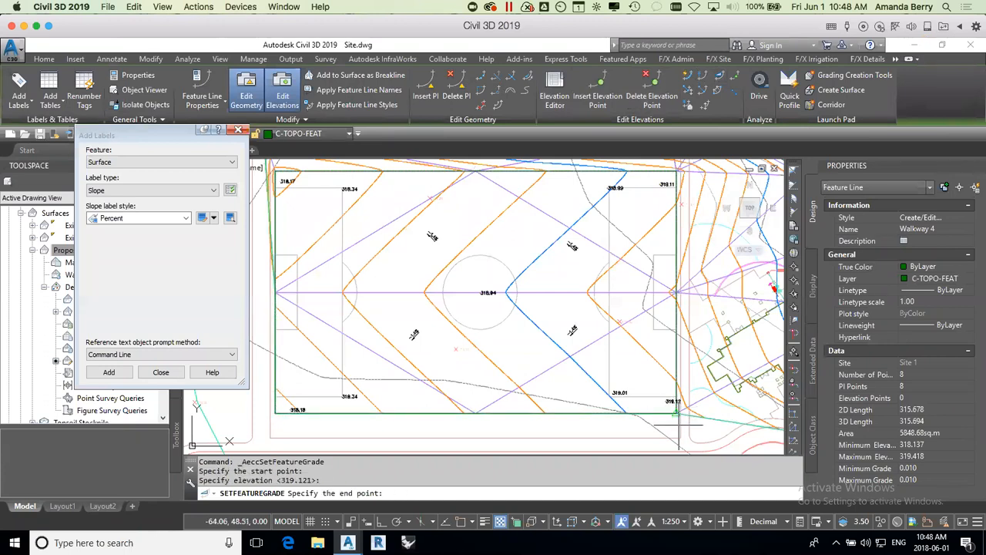
click(676, 293)
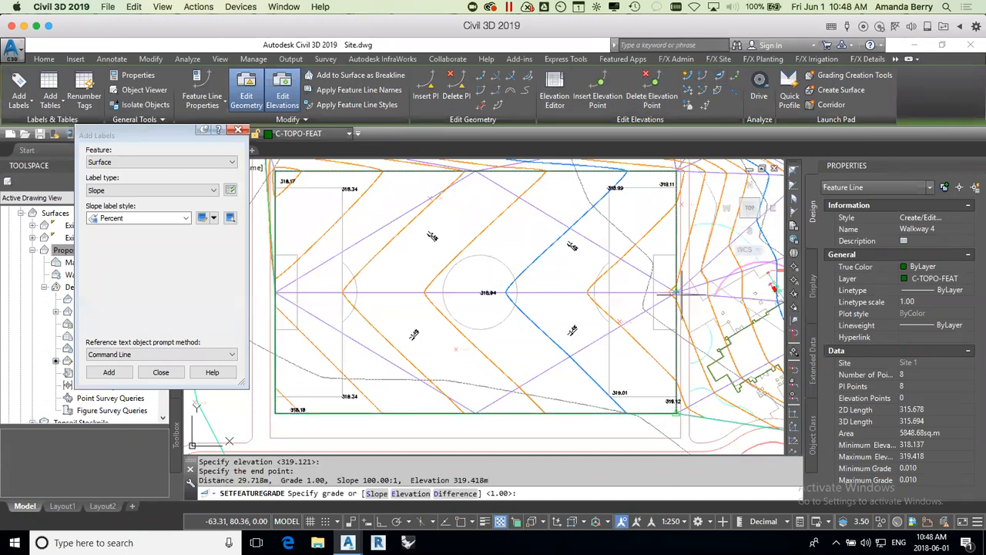
key(Return)
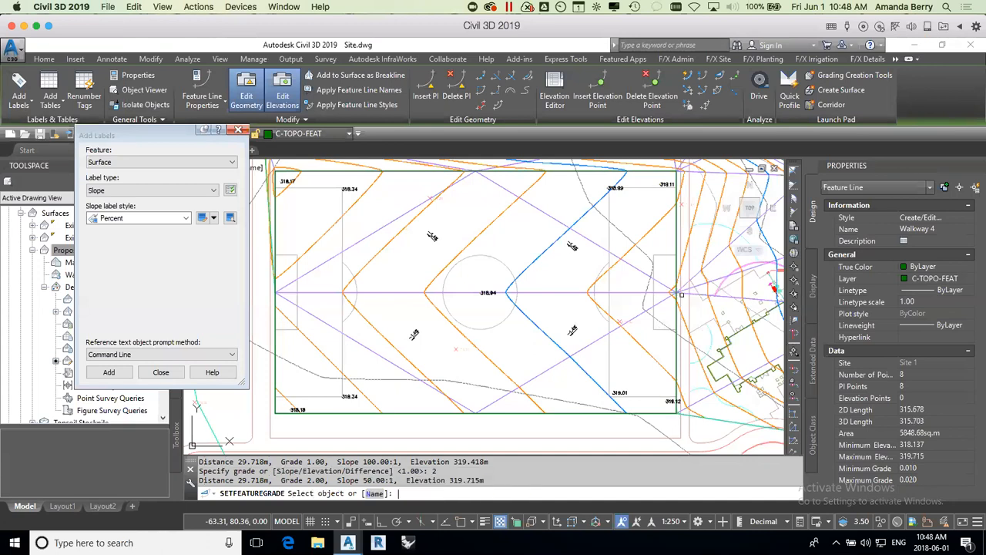
key(Return)
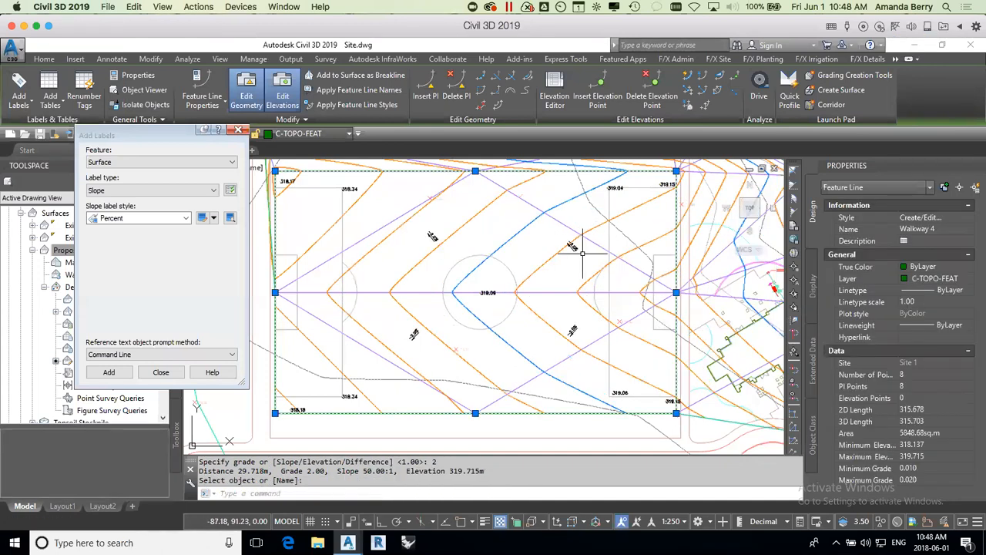
mouse_move(543, 288)
middle_down()
mouse_move(557, 283)
mouse_move(562, 301)
middle_up()
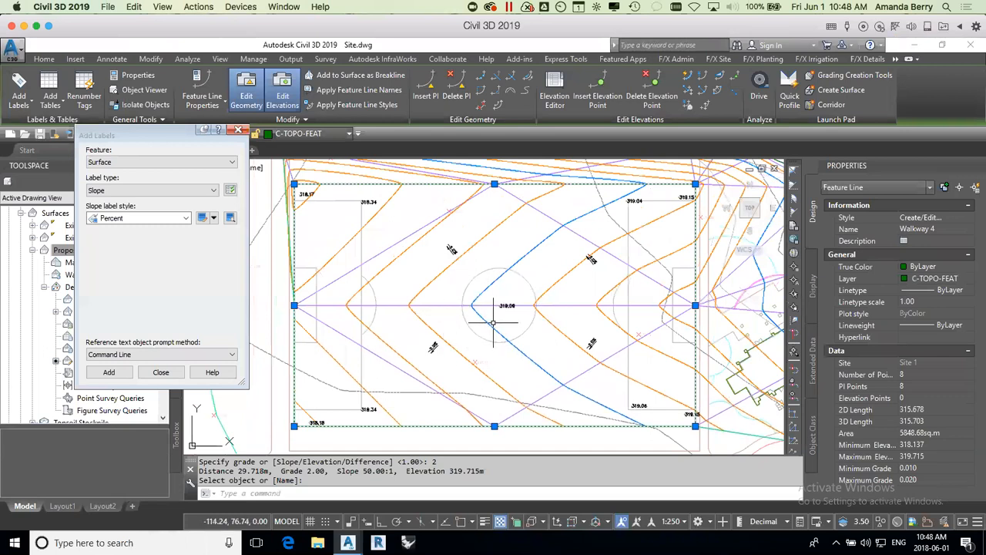
key(Escape)
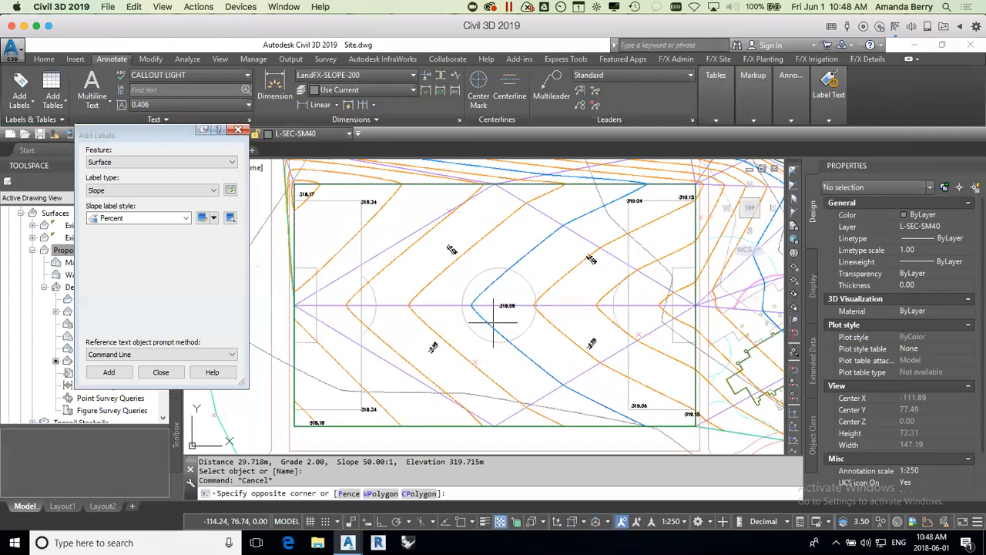
Step: Select the Walkway 4 feature line around the soccer field for Raise/Lower by Reference and turn object snap on
click(672, 232)
middle_drag(677, 238, 629, 251)
click(647, 232)
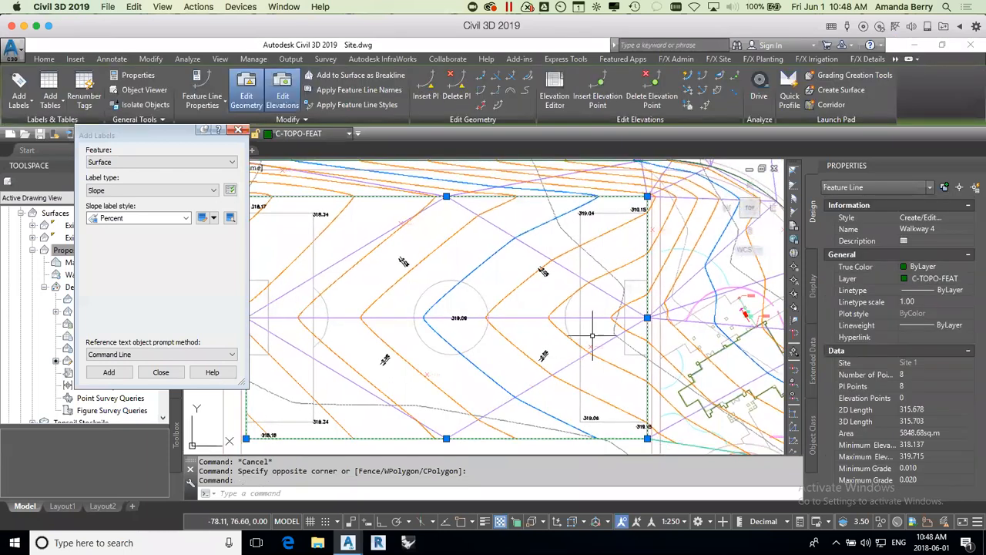
middle_drag(645, 182, 600, 245)
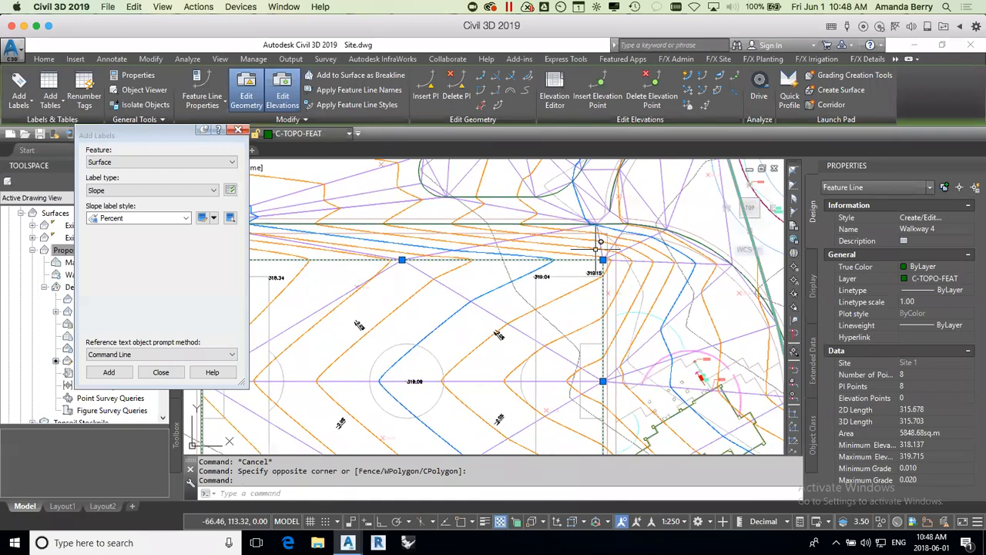
click(688, 91)
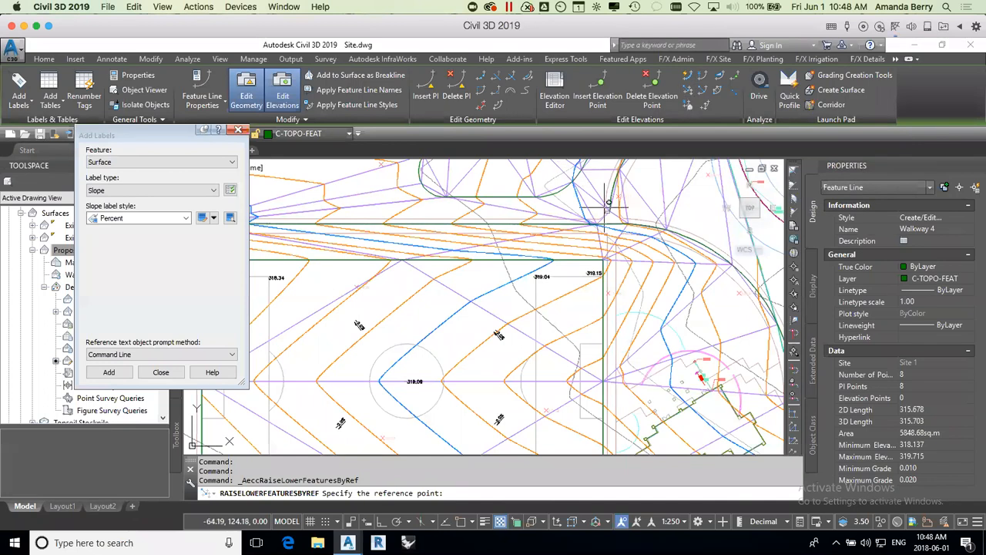
key(F3)
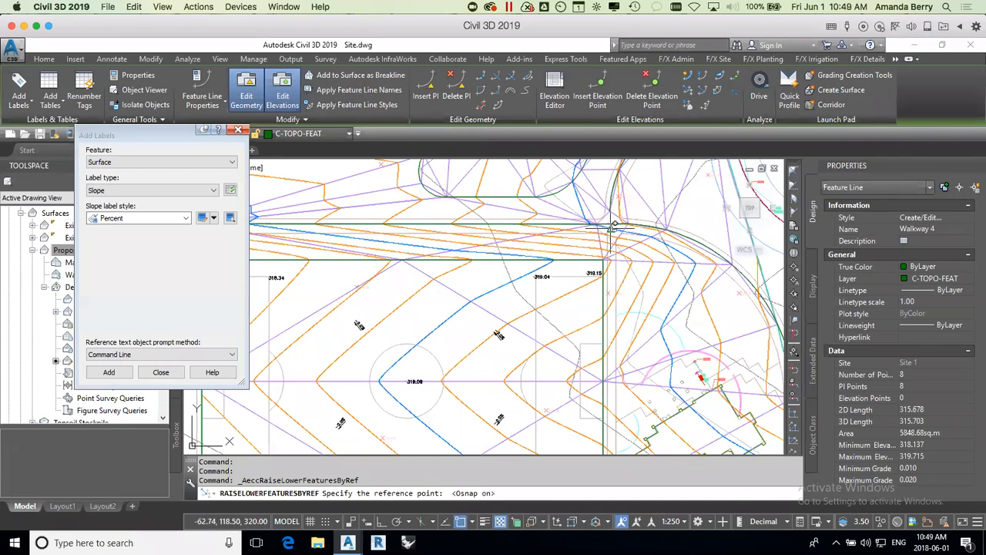
click(615, 223)
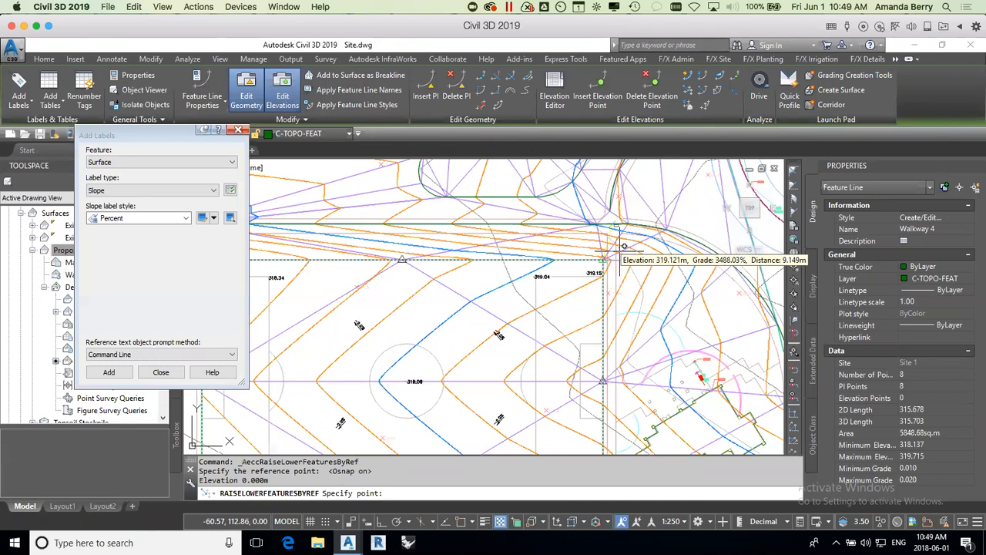
key(Return)
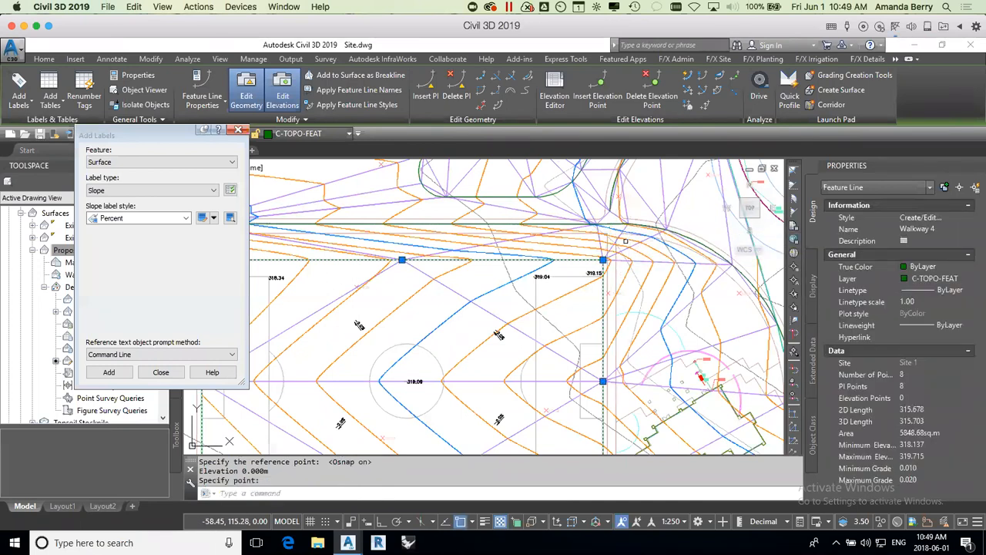
key(Return)
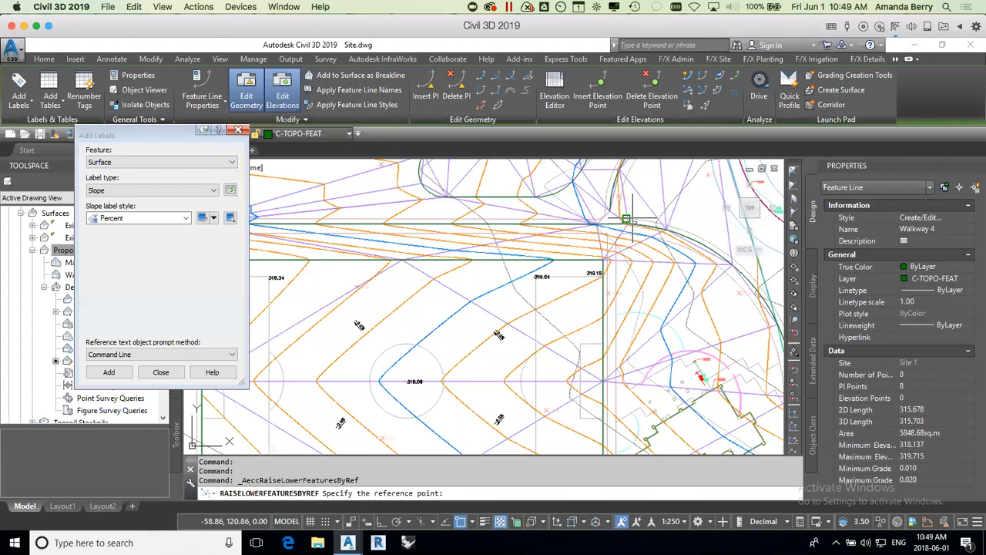
scroll(616, 224, up, 4)
click(572, 221)
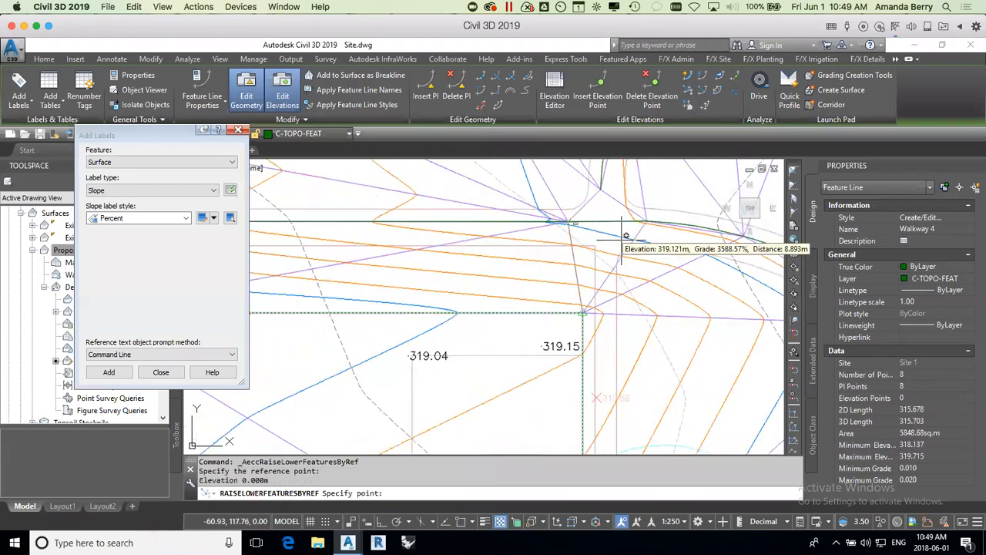
key(Return)
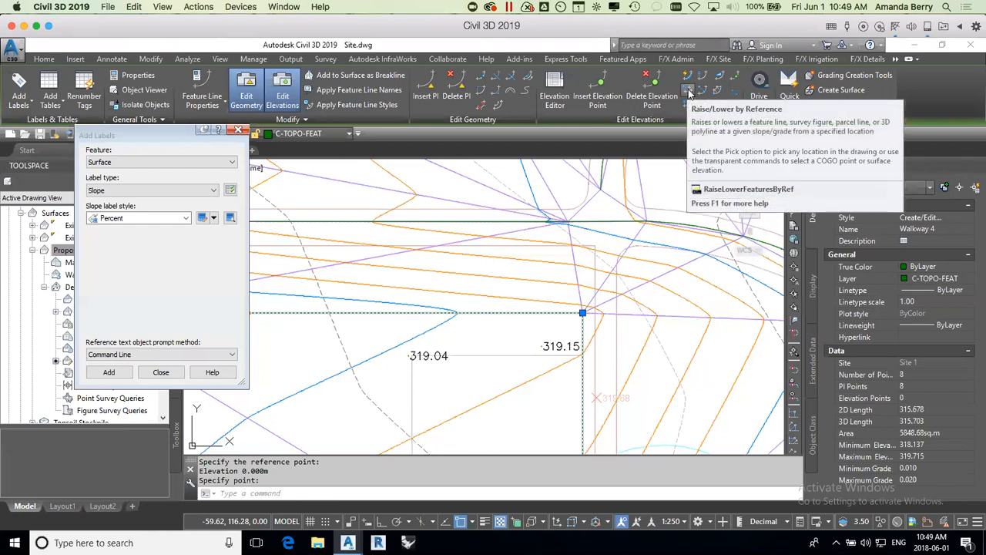
Step: Raise or lower Walkway 4 by reference, from the blue contour's midpoint just north of the field's northeast corner to that corner
click(688, 93)
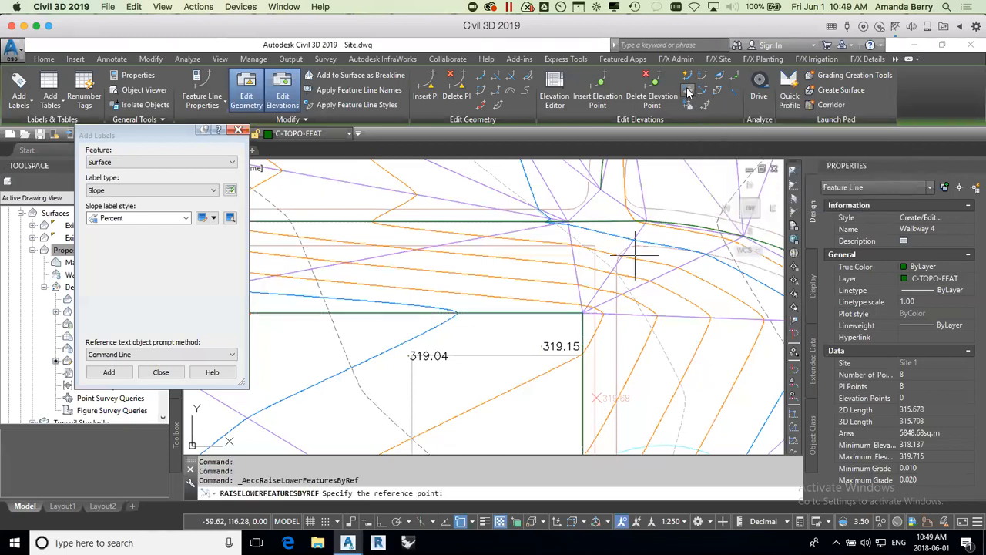
click(592, 229)
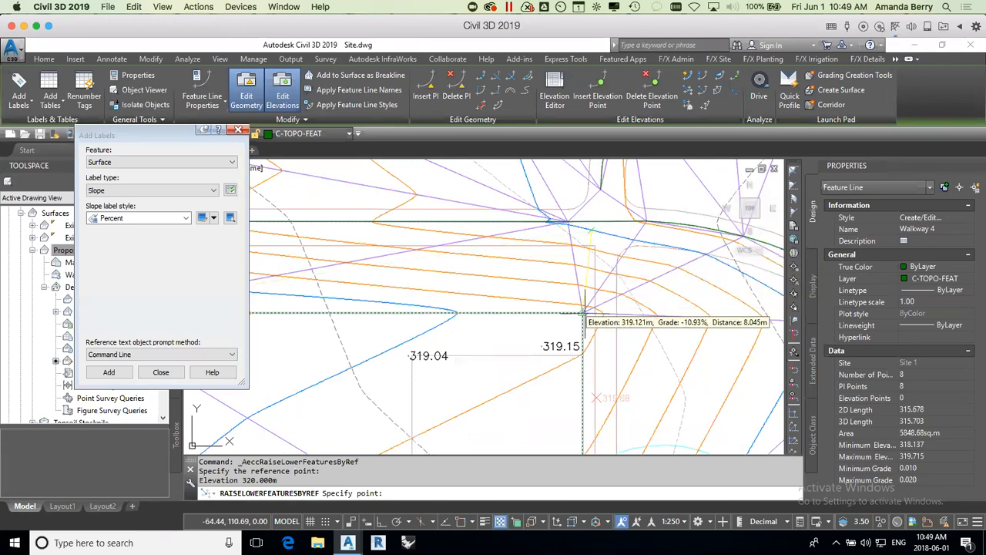
scroll(583, 310, down, 5)
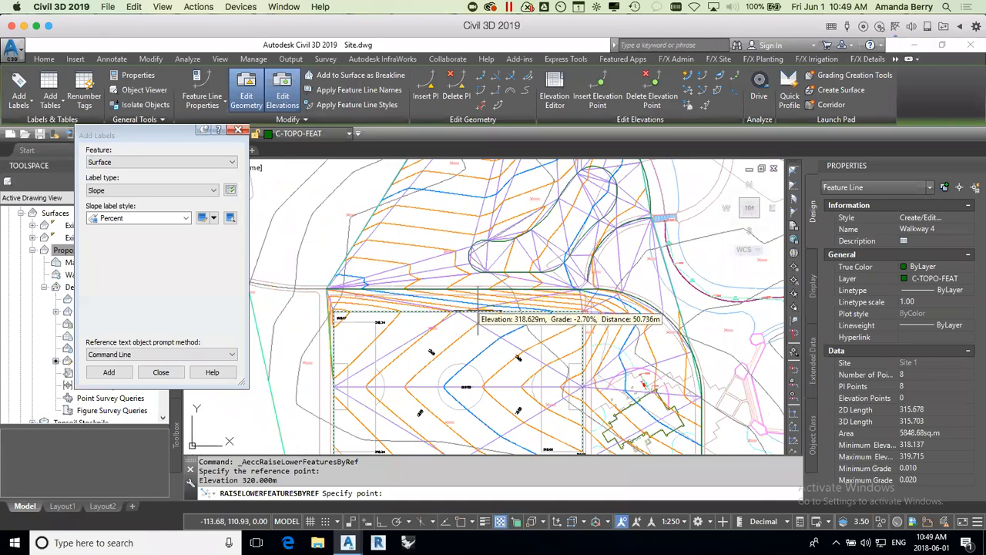
click(582, 312)
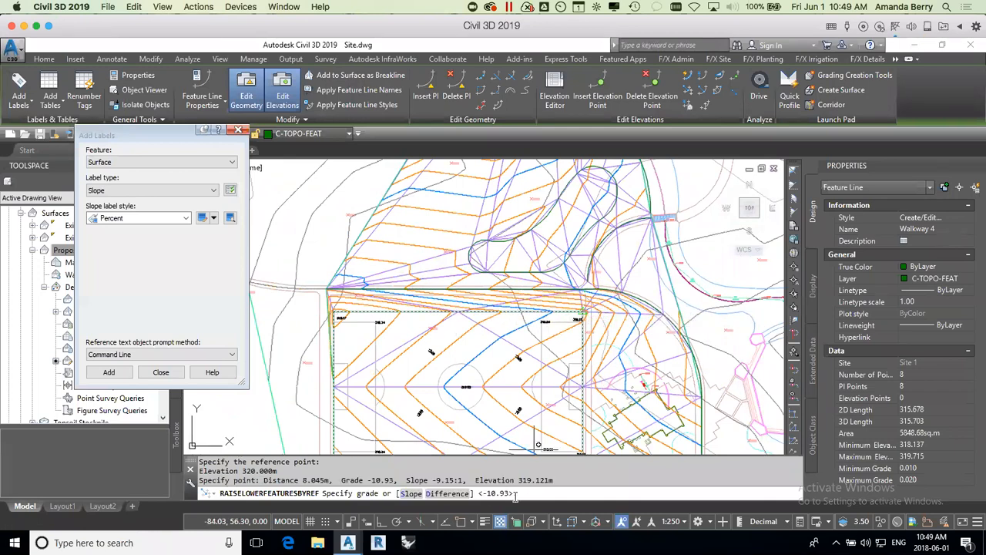
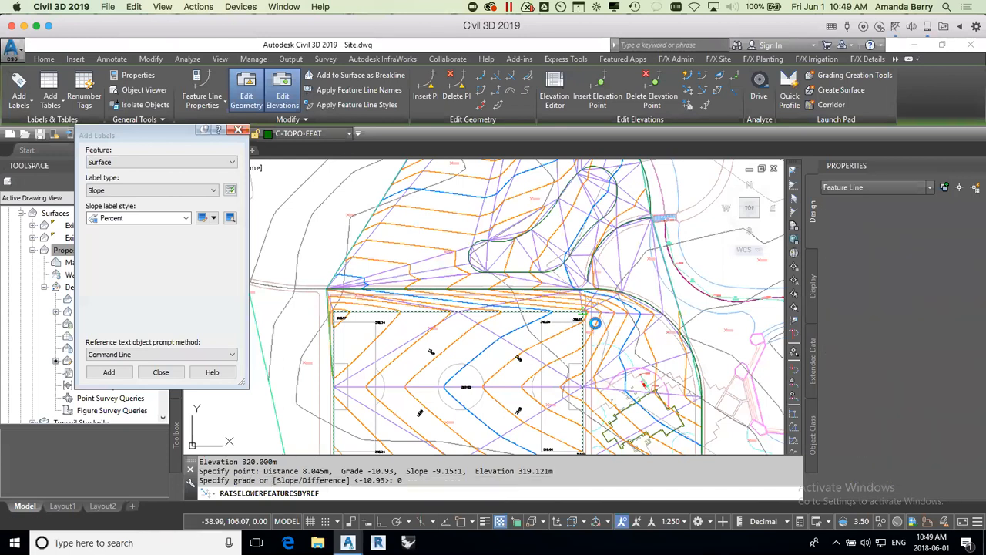
Step: Complete raising Walkway 4 by reference with a grade of 0 and clear the selection
key(Return)
key(Escape)
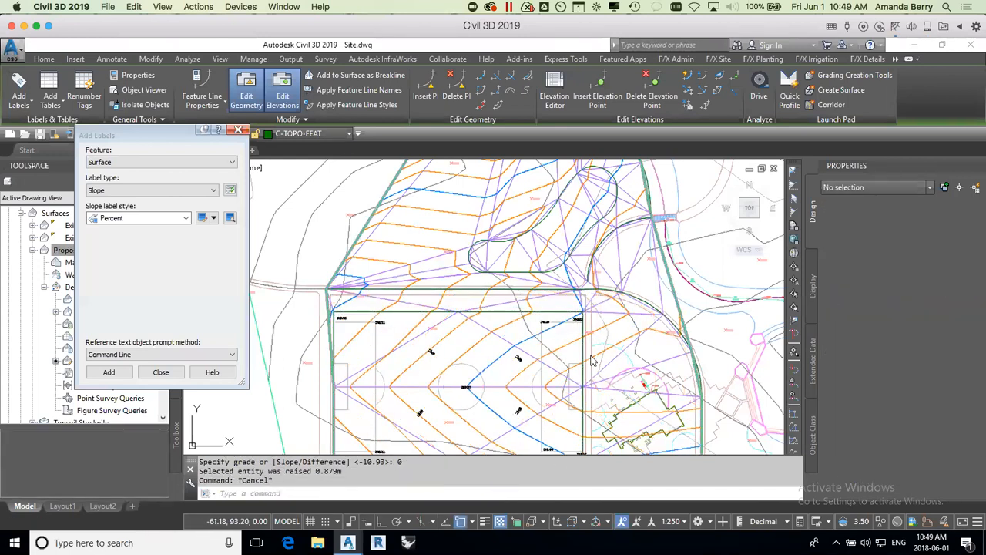
click(648, 297)
mouse_move(648, 297)
middle_down()
mouse_move(616, 332)
mouse_move(613, 315)
mouse_move(608, 333)
mouse_move(615, 320)
middle_up()
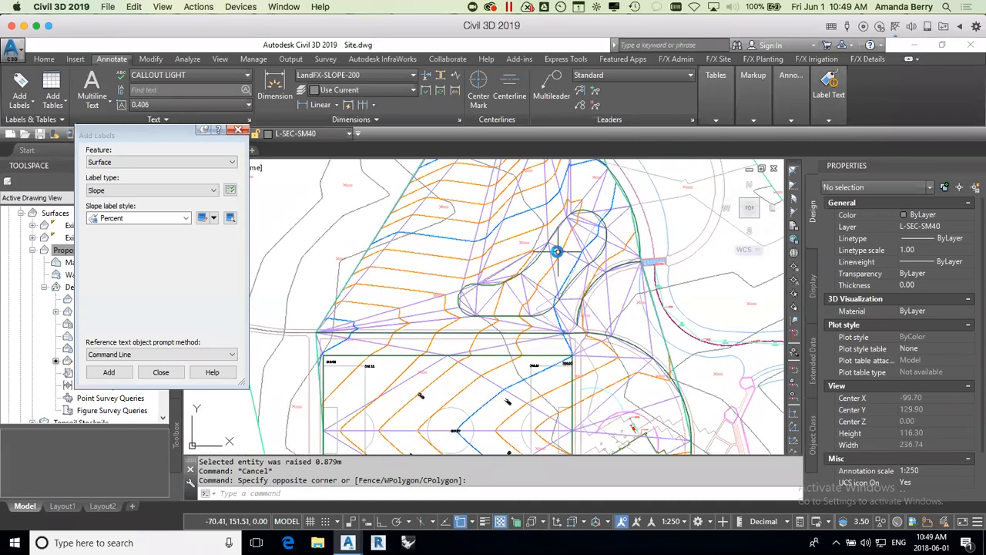
Step: Check the curved Walkway 3 feature line north of the soccer field, deselect it, and close the Add Labels dialog
scroll(558, 251, up, 1)
scroll(547, 311, up, 1)
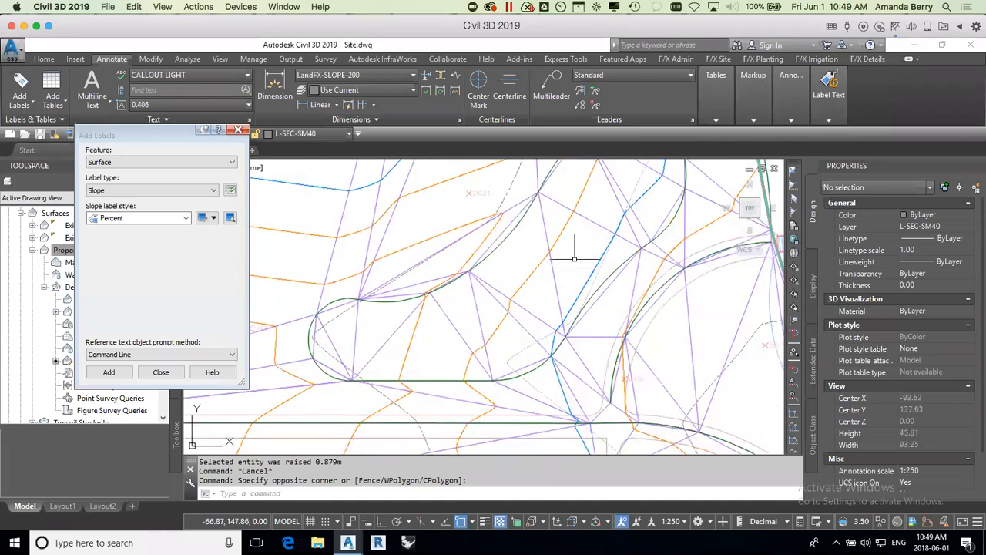
scroll(542, 295, down, 2)
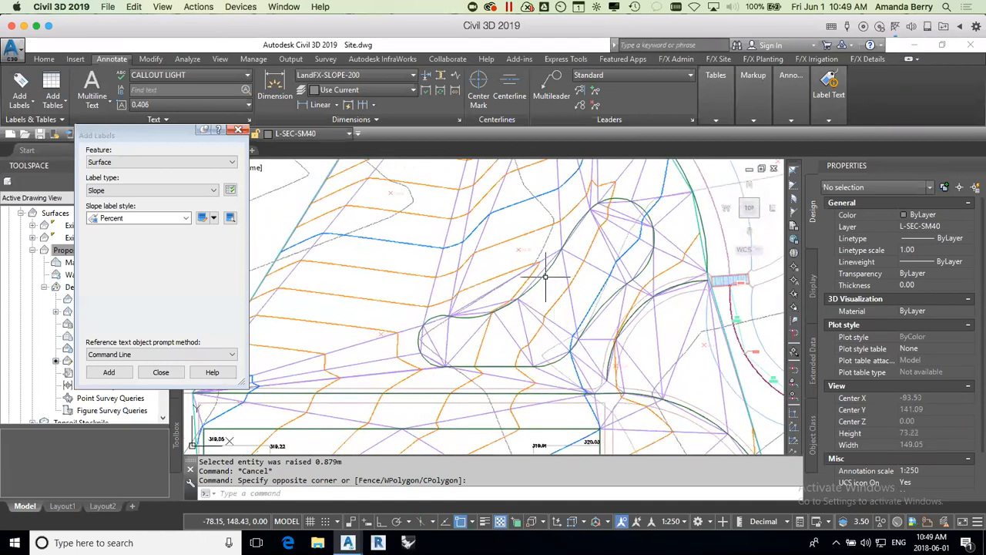
click(548, 270)
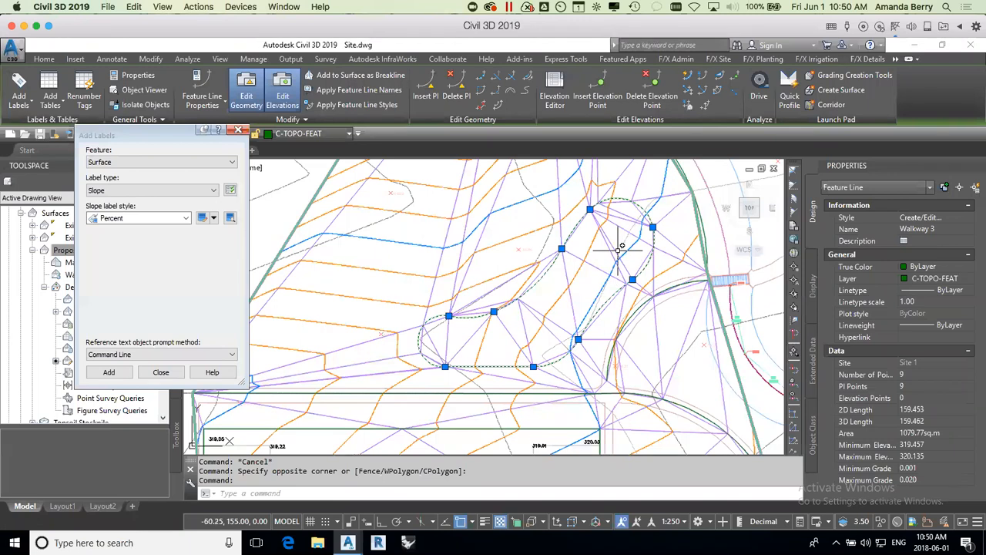
key(Escape)
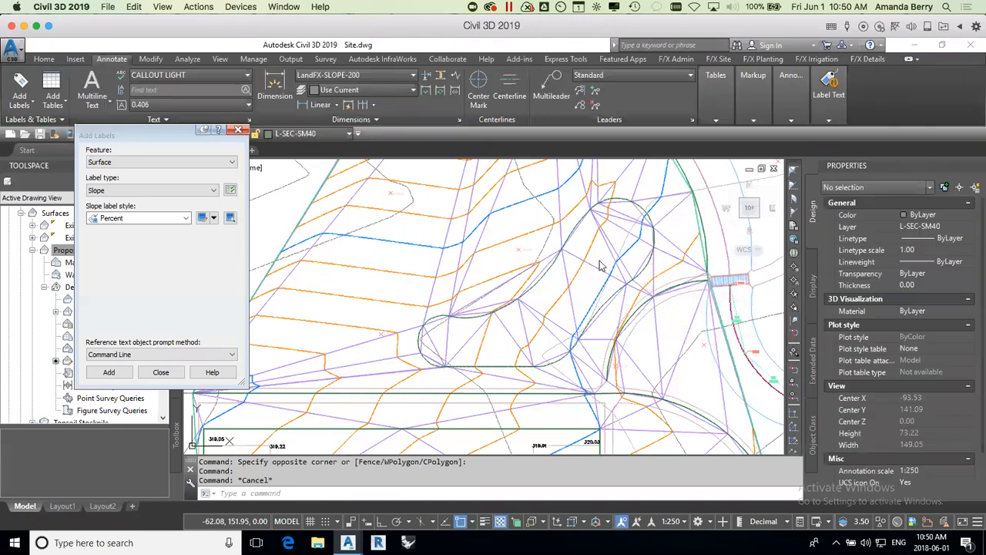
key(alt)
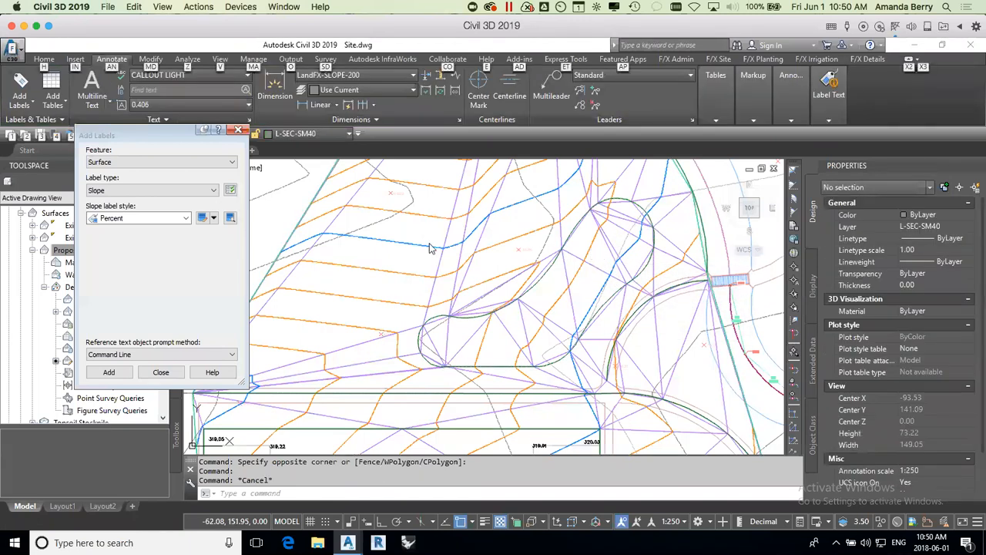
click(237, 131)
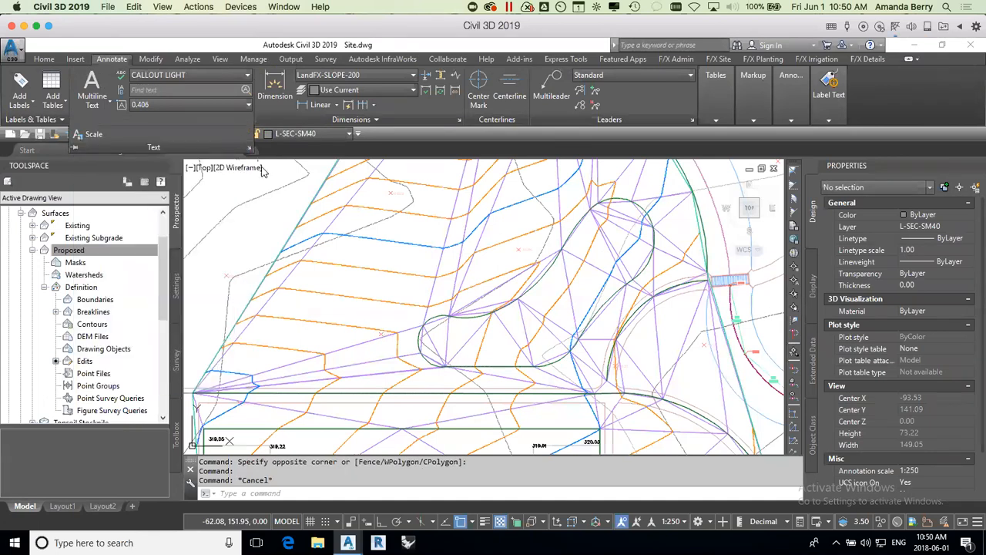
Step: Draw a curved polyline about 62 m long through the middle of the Walkway 3 outline, from its west end to its northeast end, with object snap off
click(404, 230)
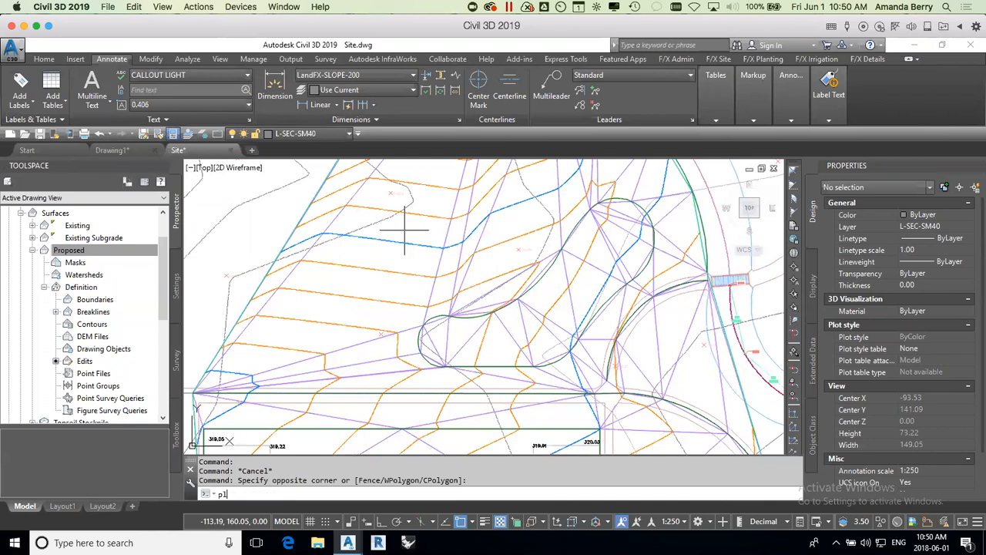
key(Return)
scroll(447, 340, up, 2)
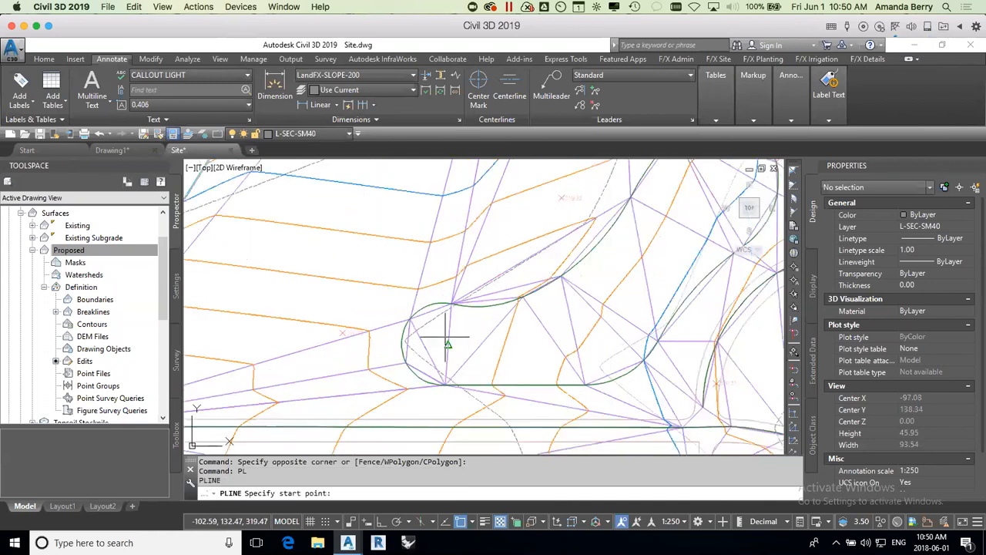
scroll(409, 346, up, 2)
key(F3)
click(404, 341)
click(478, 353)
click(539, 351)
click(593, 346)
click(647, 337)
click(671, 329)
scroll(700, 315, down, 4)
middle_drag(700, 314, 559, 375)
scroll(573, 361, up, 2)
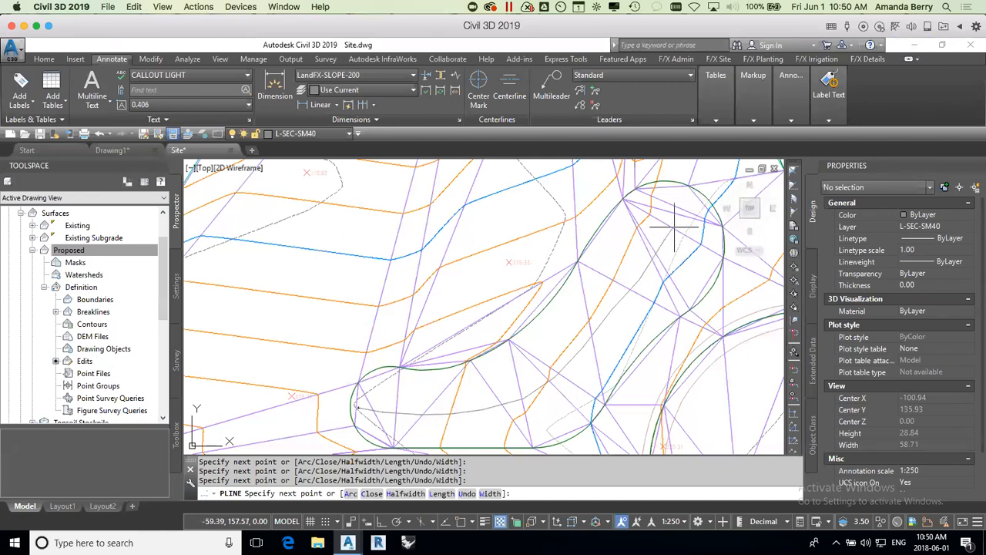
key(Return)
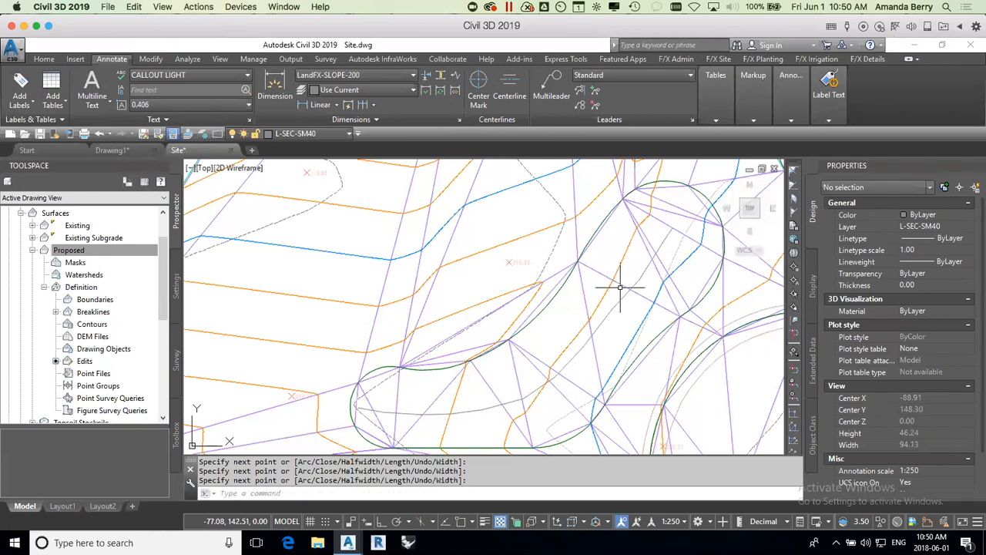
Step: Convert the new polyline to a feature line in Site 1 with the name prefix Berm, taking its elevations from the Proposed surface
scroll(599, 335, down, 2)
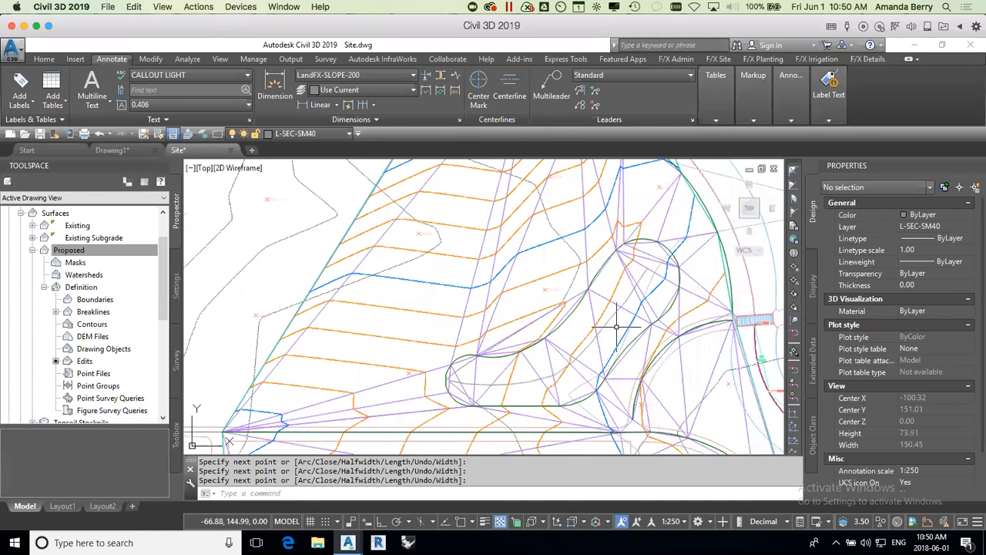
middle_drag(616, 320, 561, 299)
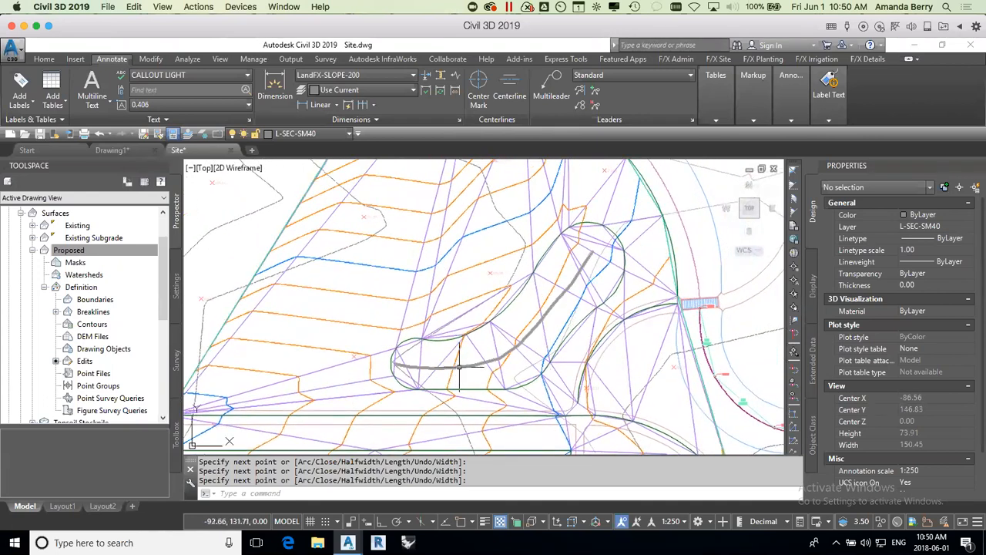
click(457, 367)
click(43, 59)
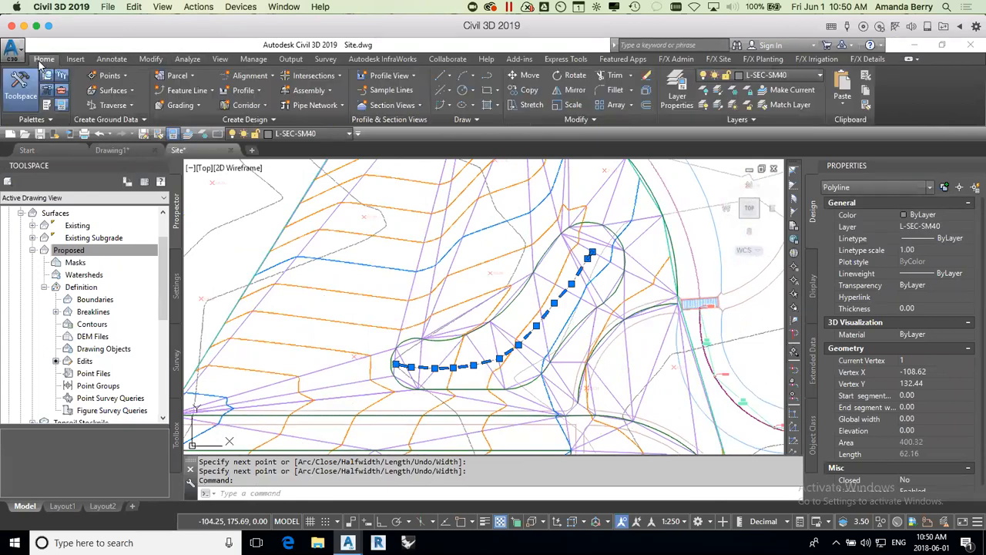
click(195, 94)
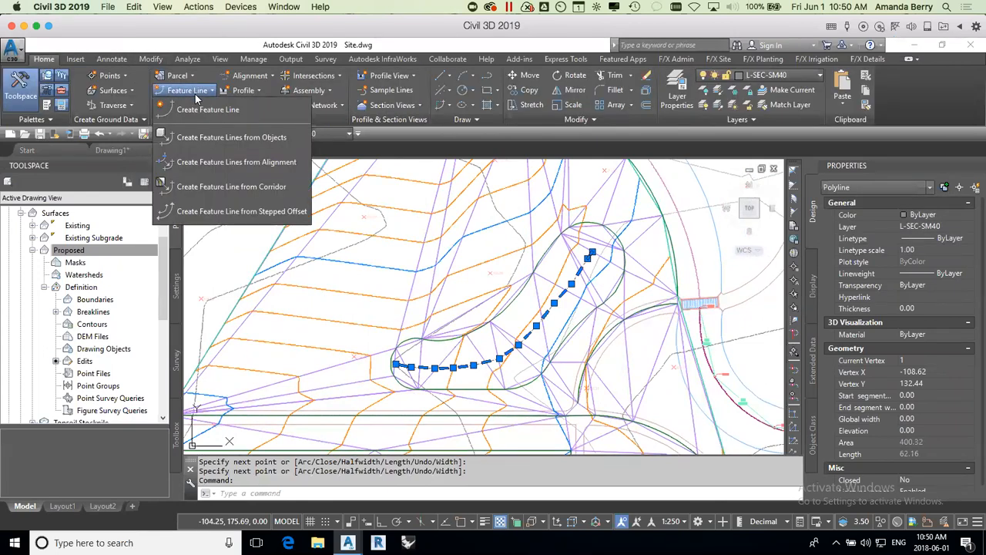
click(201, 137)
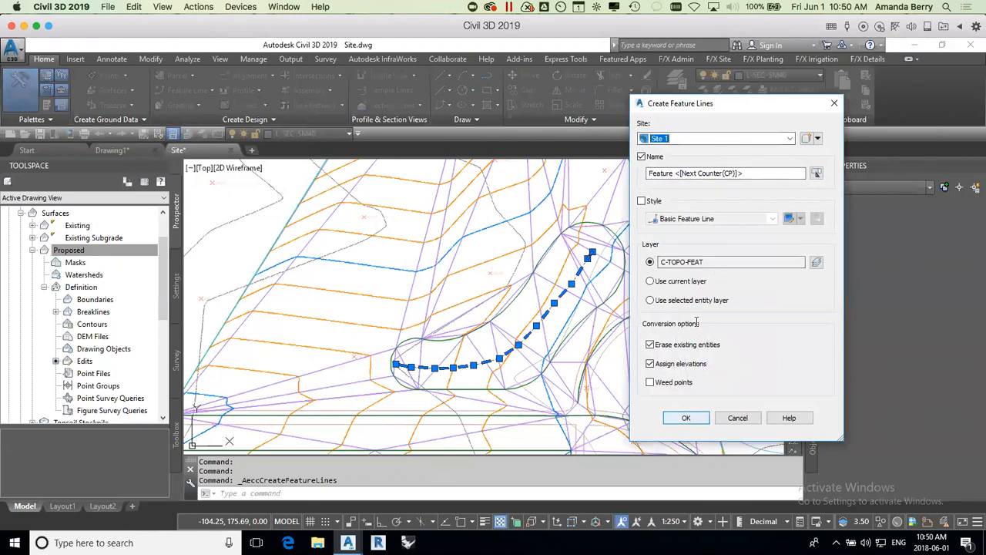
click(672, 174)
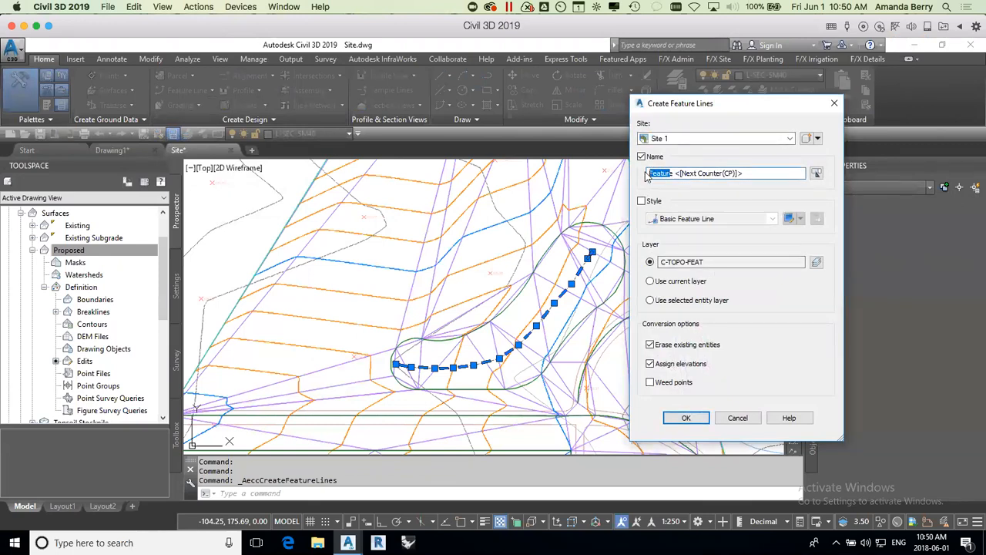
key(BackSpace)
text(Berm)
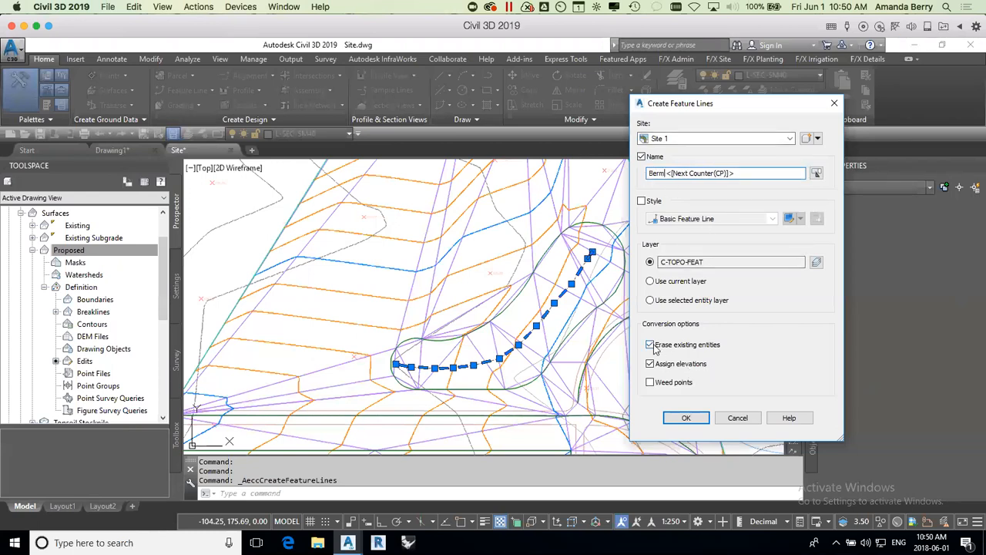
click(686, 418)
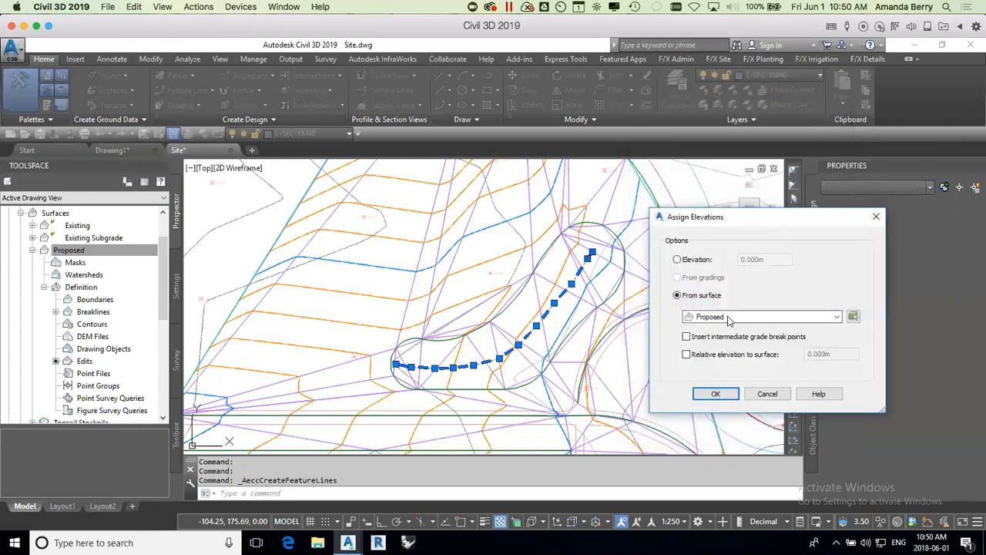
click(716, 394)
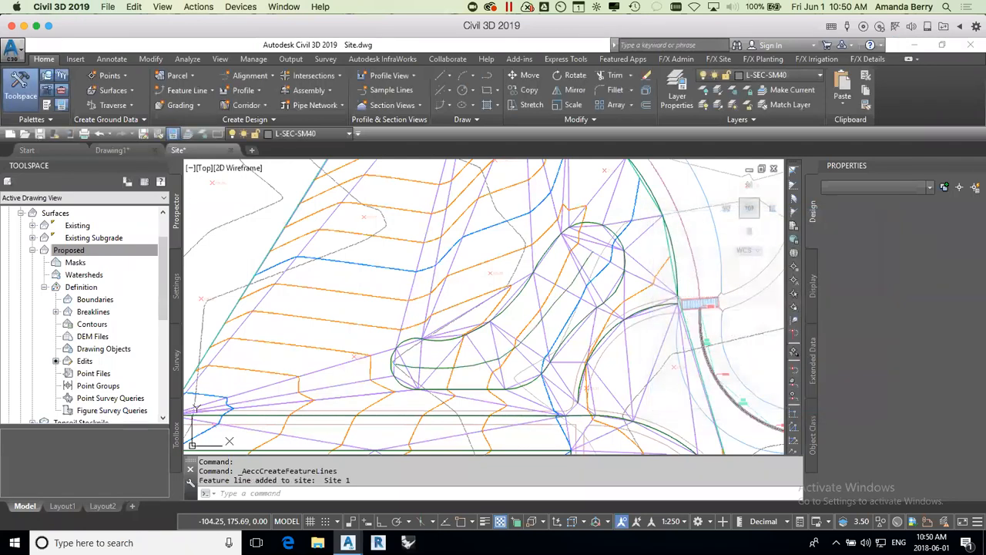
Step: Add the Berm 1 feature line to the Proposed surface as a standard breakline described as Berm
click(549, 306)
right_click(575, 226)
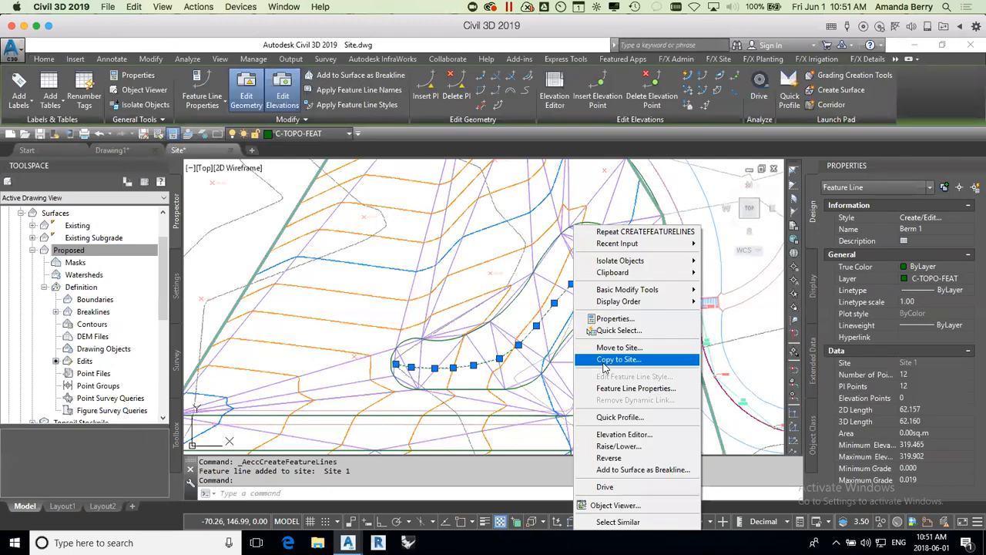
click(627, 470)
click(589, 285)
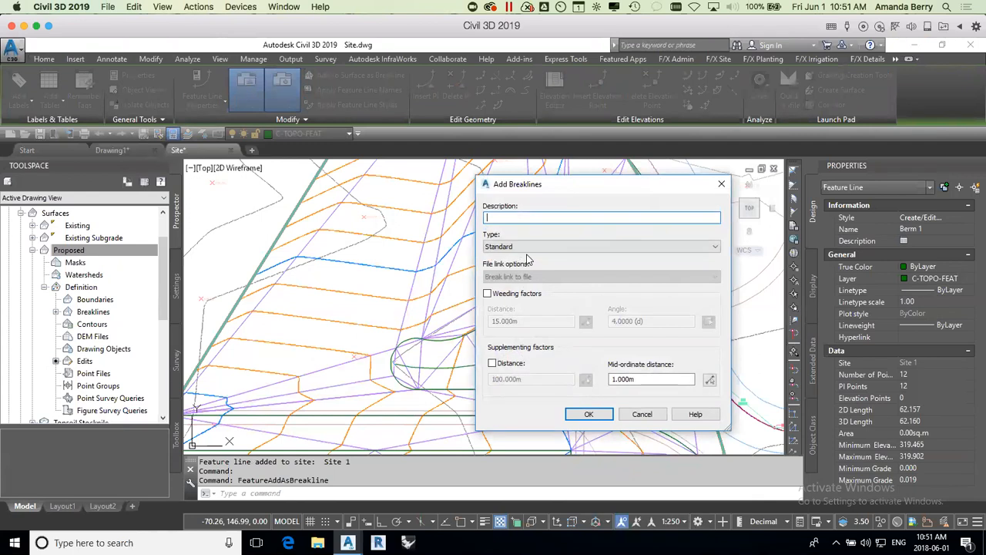
click(584, 413)
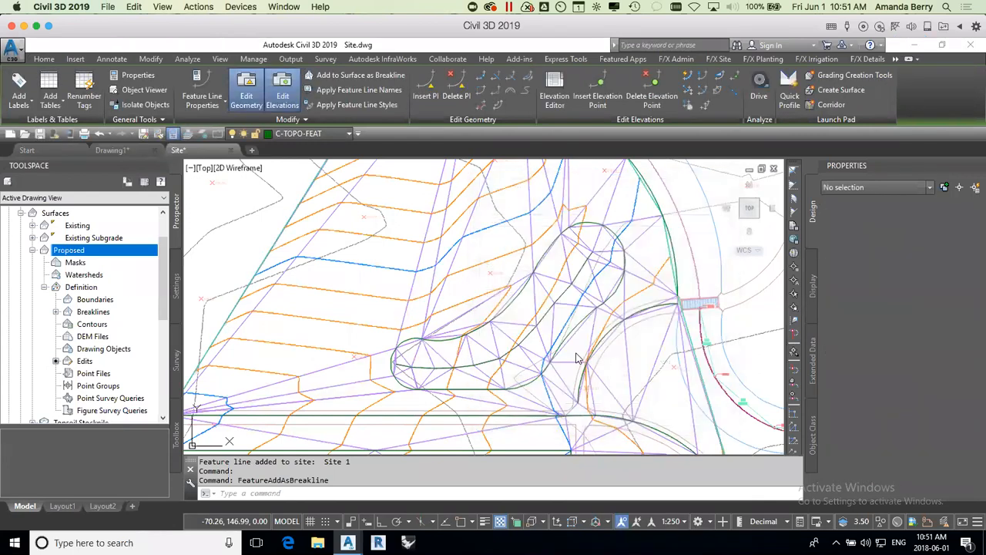
Step: Set a 10% grade on Berm 1 from its west end to the vertex past its bend, keeping start elevation 319.467
click(566, 293)
click(575, 290)
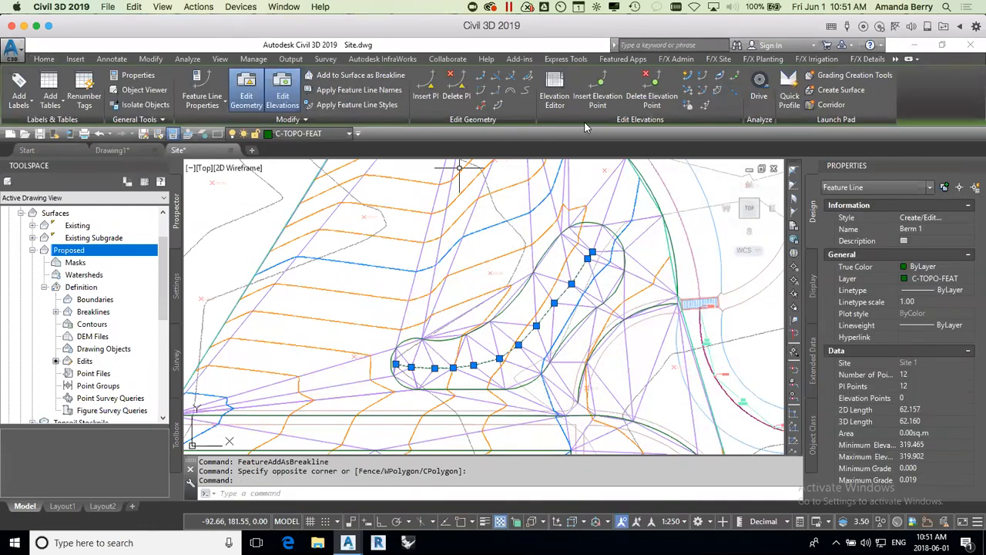
click(720, 77)
click(398, 363)
key(Return)
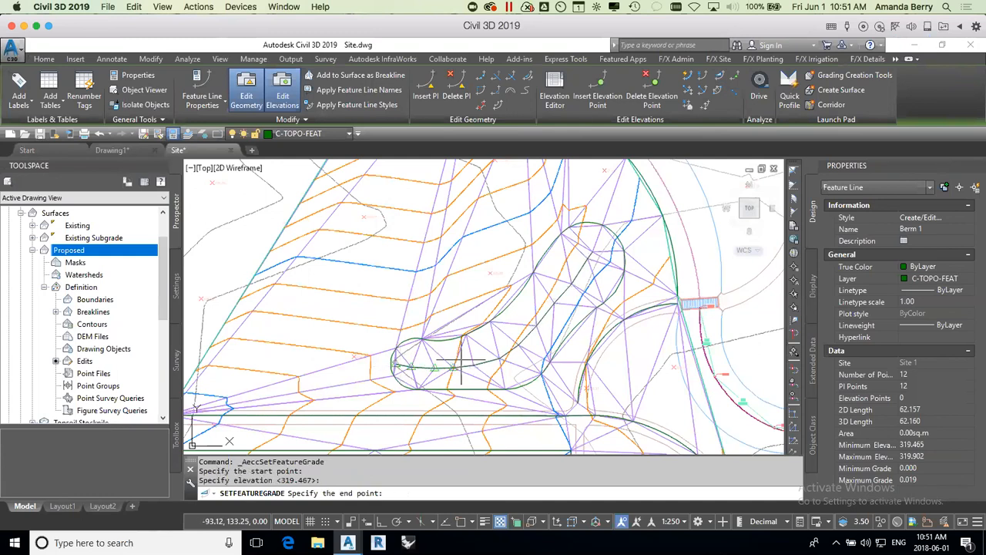
click(534, 324)
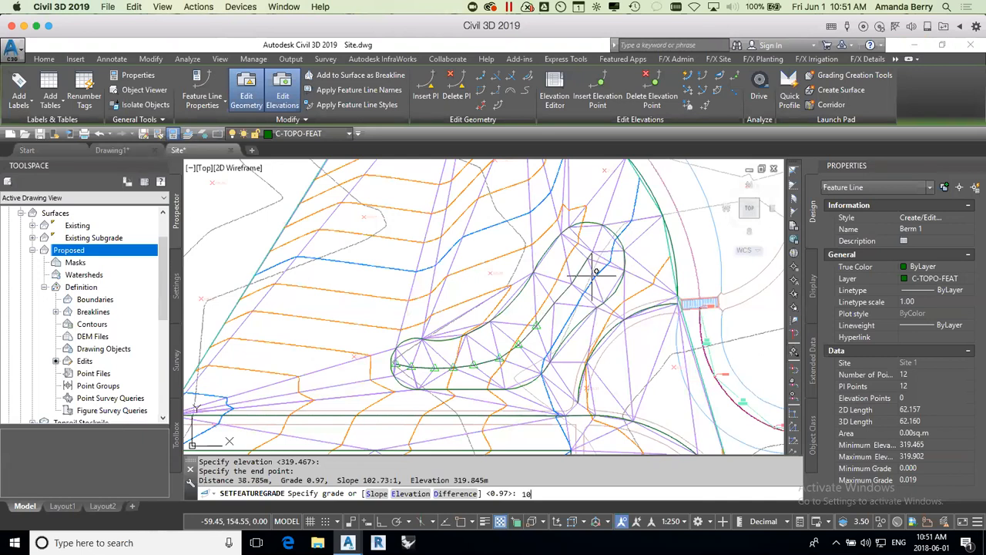
key(Return)
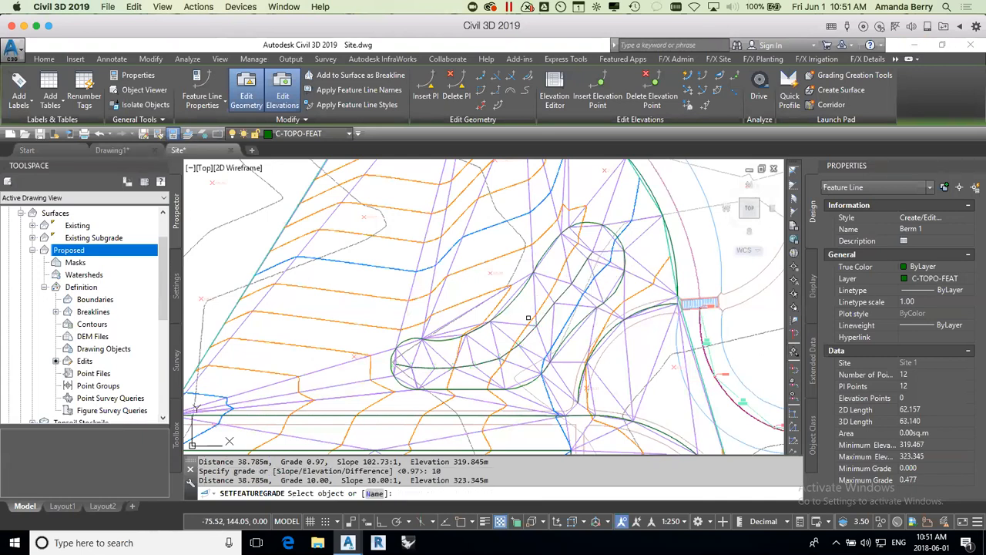
Step: Set the grade from the vertex just northeast of Berm 1's peak to its northeast end, accepting elevation 319.860 and grade 0.19
click(538, 317)
click(555, 306)
key(Return)
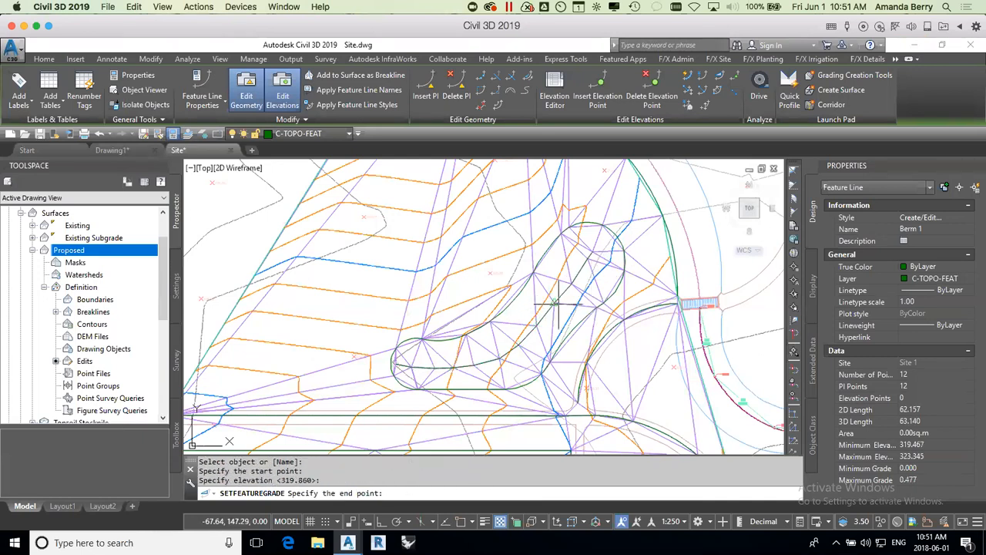
click(591, 252)
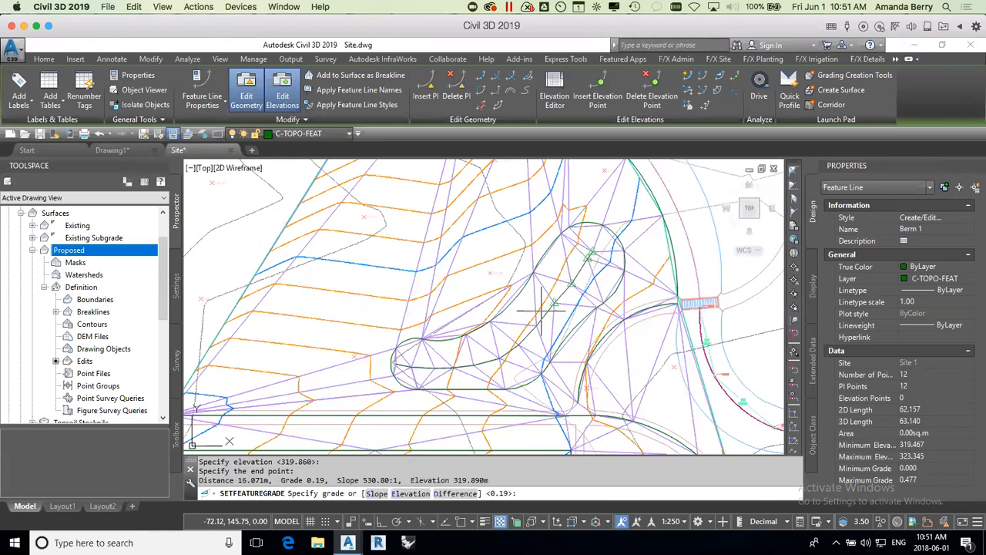
key(Return)
key(Return)
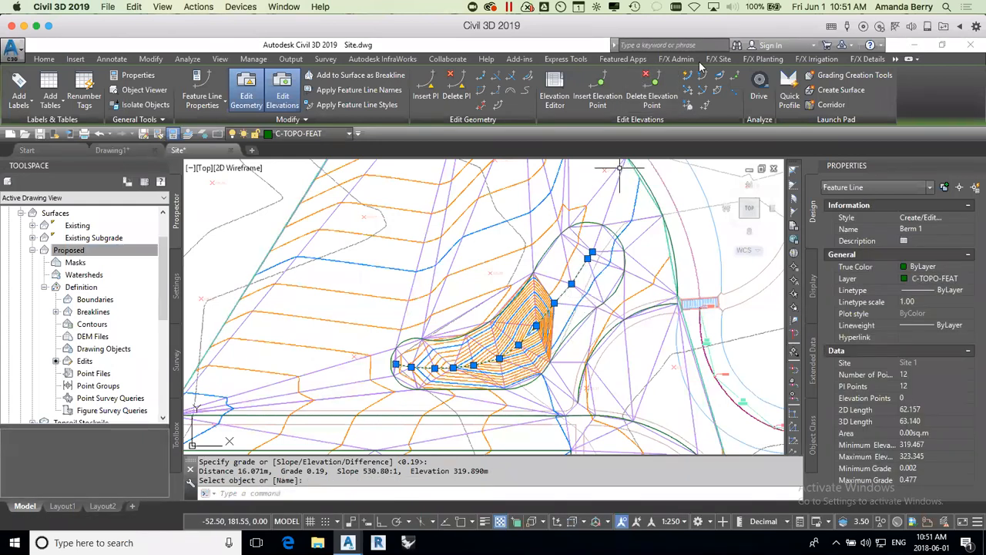
Step: Set the grade from Berm 1's peak vertex to its northeast end, accepting elevation 323.345 and grade -14.79
click(721, 78)
click(545, 328)
key(Return)
click(594, 279)
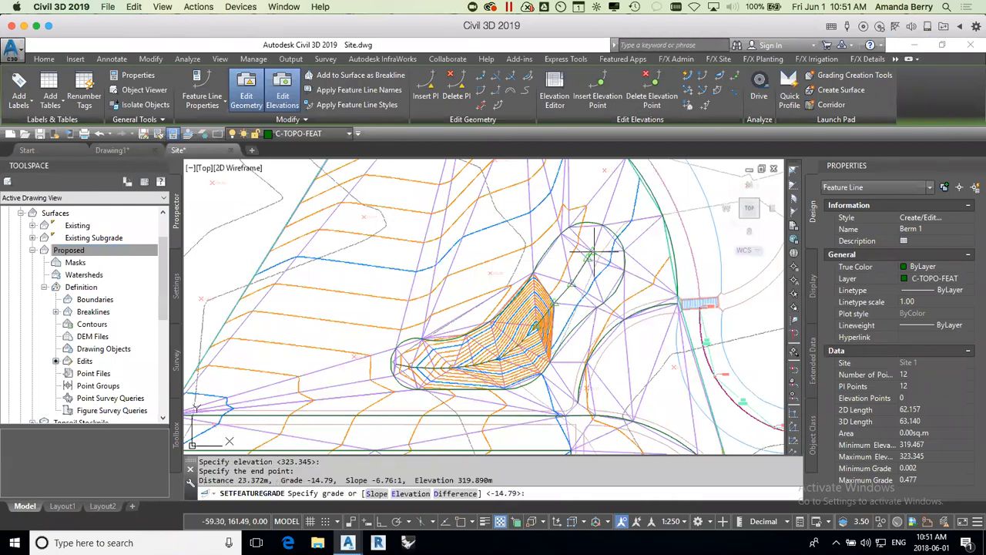
key(Return)
key(Return)
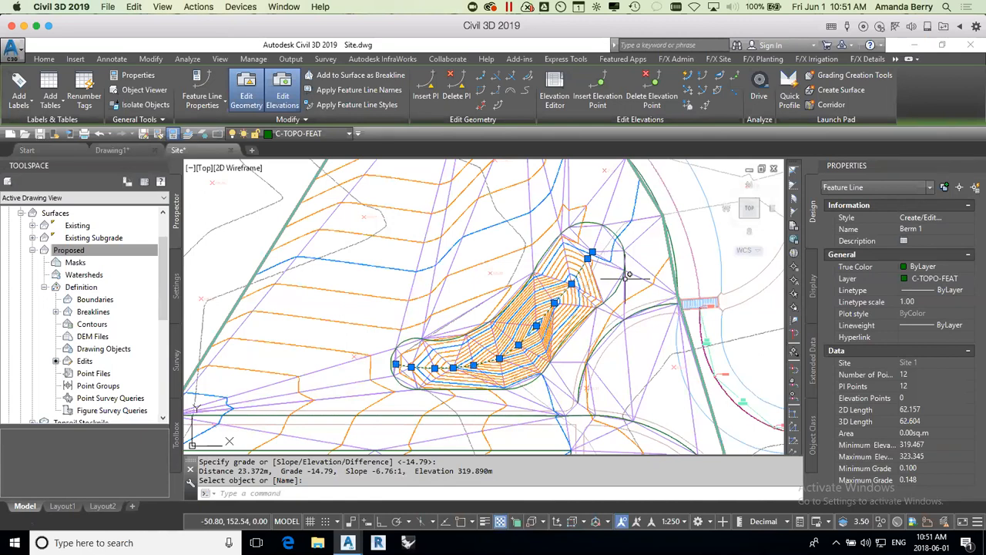
Step: Raise the Berm 1 feature line by reference from the outline around its northeast end, applying a 5% grade to its northeast end vertex
click(688, 91)
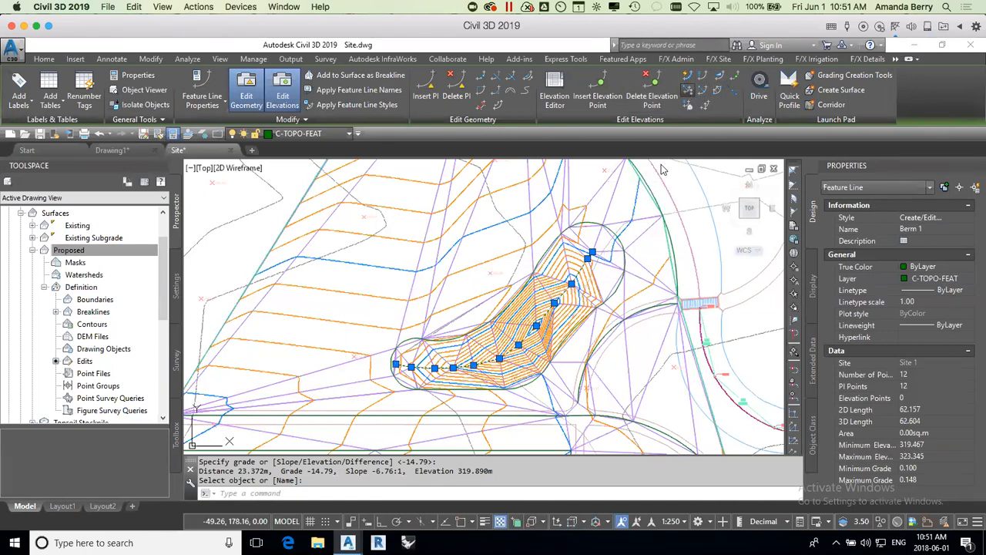
key(F3)
click(595, 242)
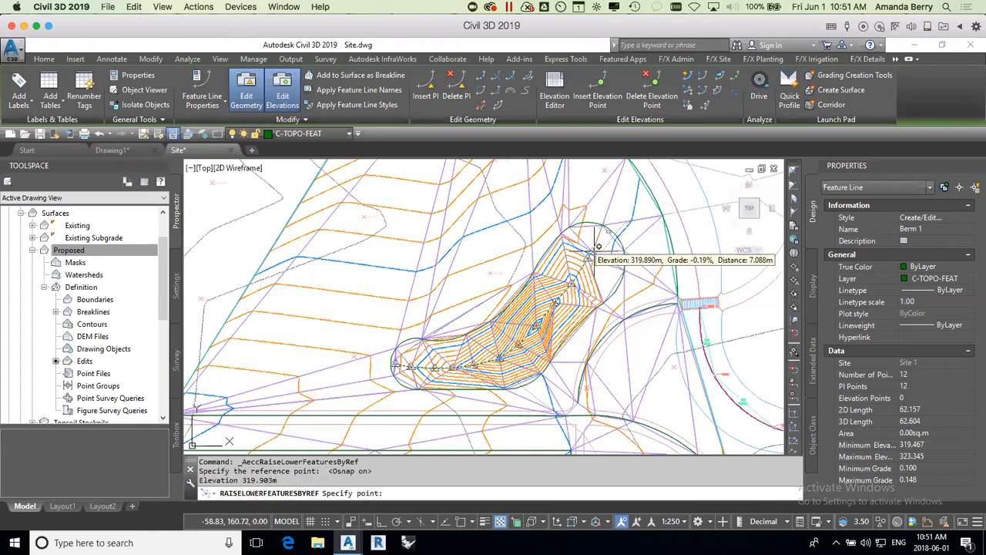
click(629, 250)
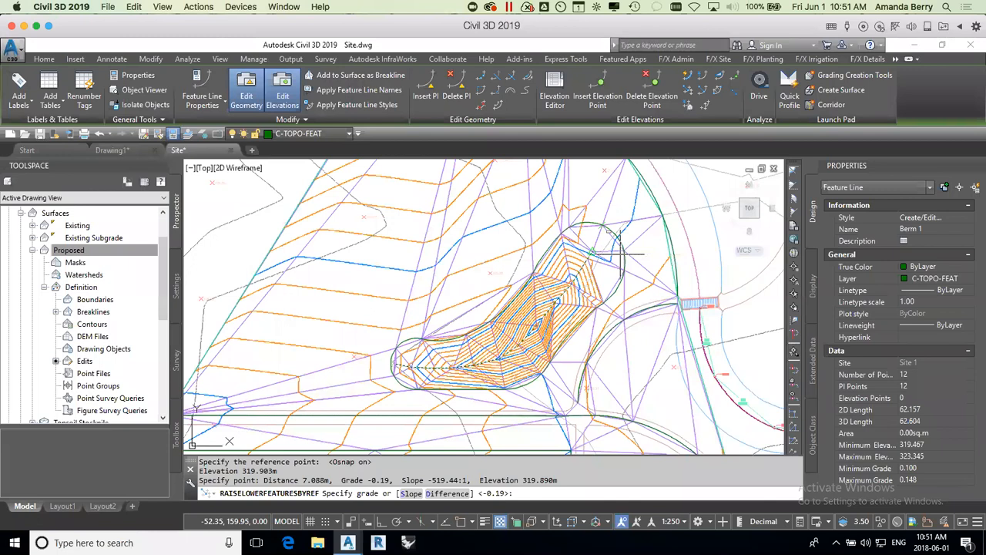
text(5)
key(Return)
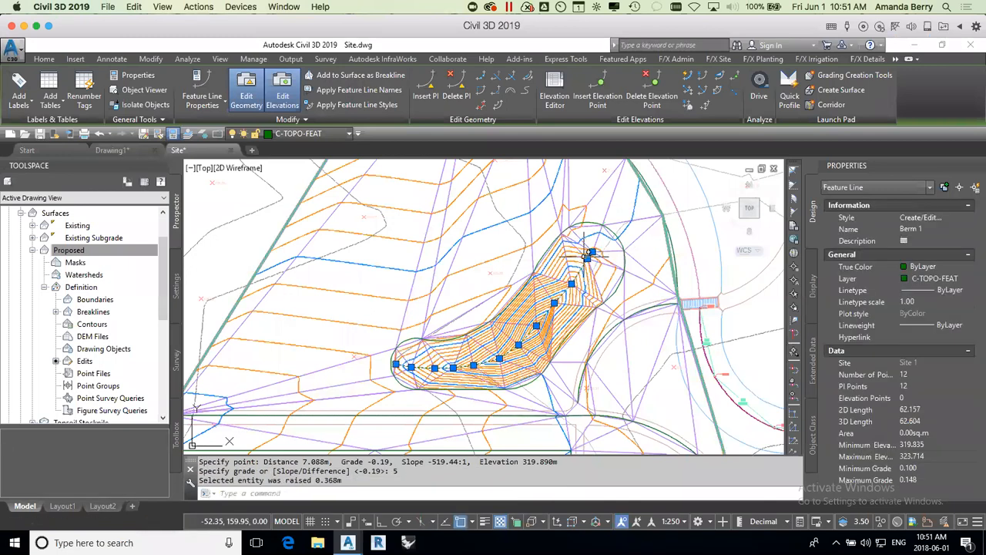
scroll(555, 312, up, 3)
key(Escape)
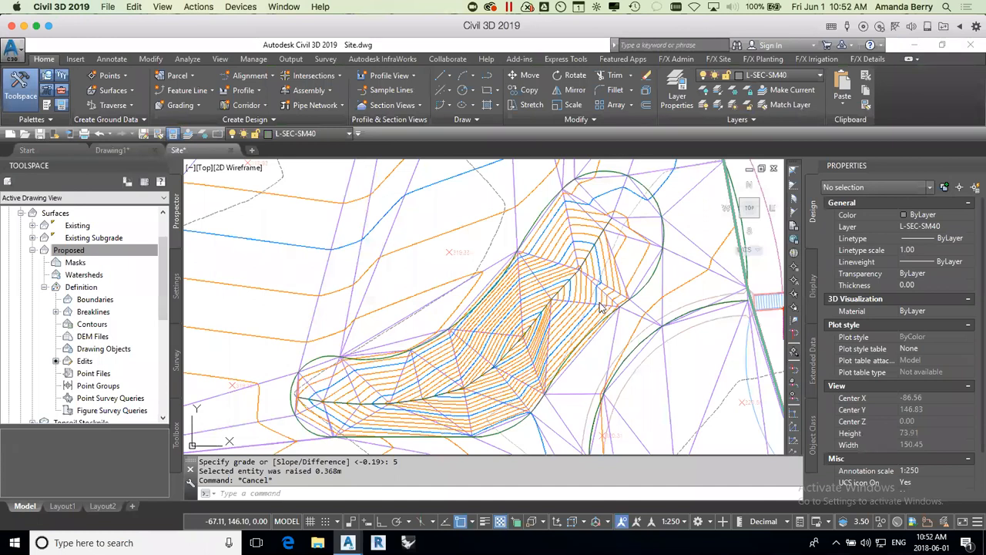
click(583, 336)
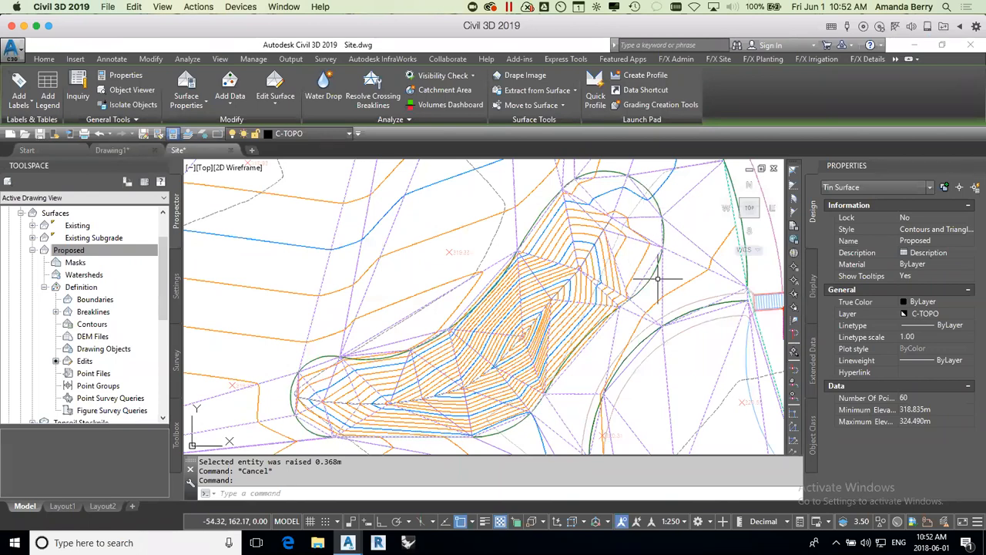
click(616, 287)
key(Escape)
click(607, 351)
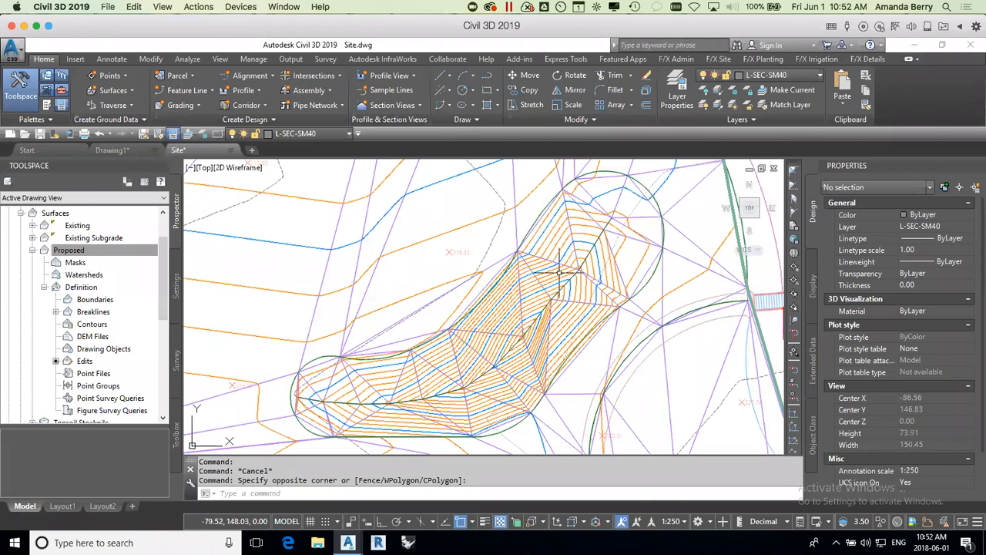
Step: Open the grading creation tools for the Walkway 1 feature line along the north side of the soccer field
scroll(604, 354, down, 4)
middle_drag(604, 374, 581, 256)
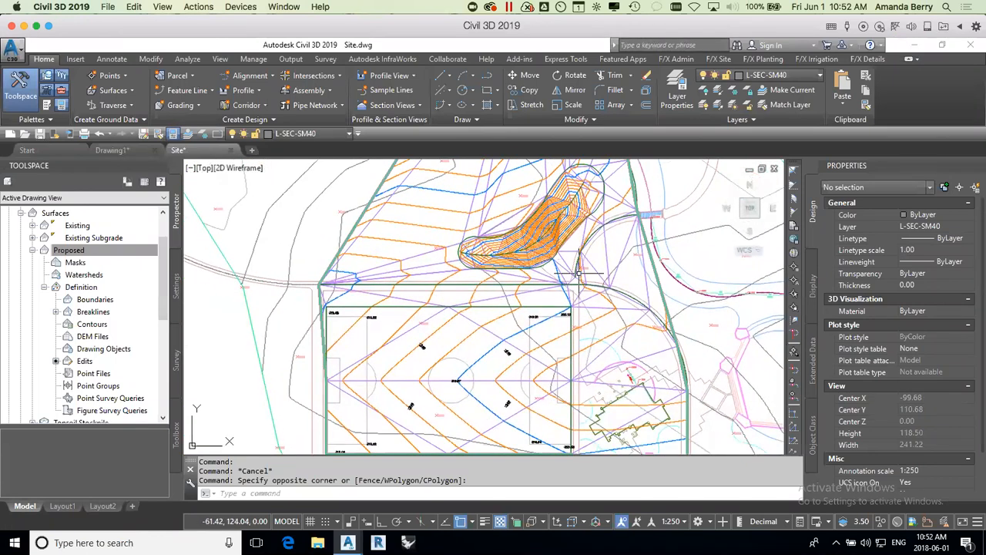
click(505, 285)
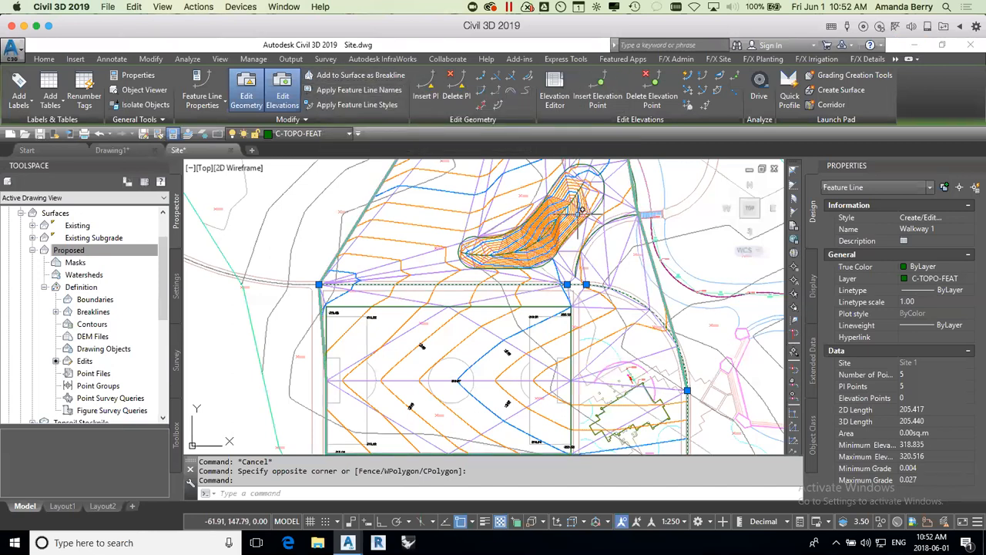
key(Escape)
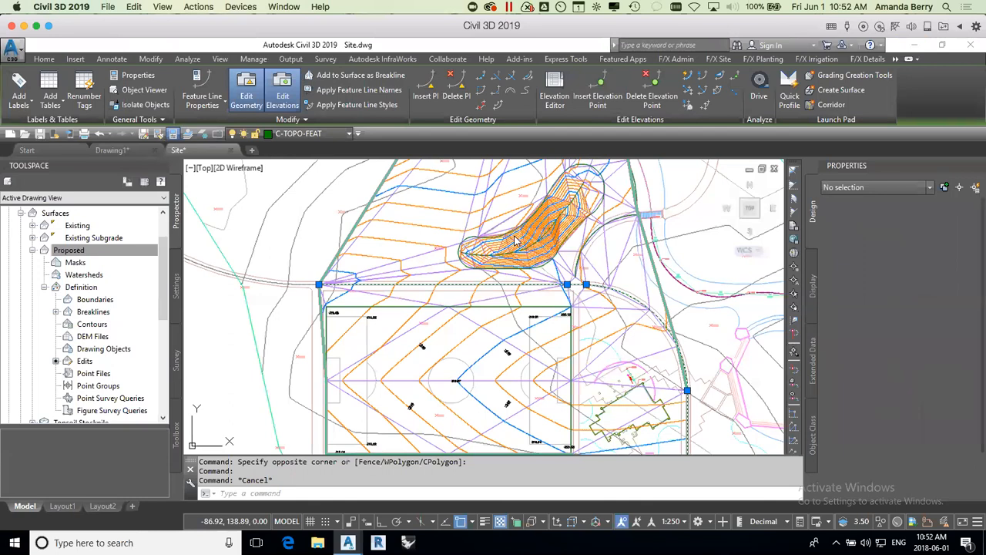
click(499, 306)
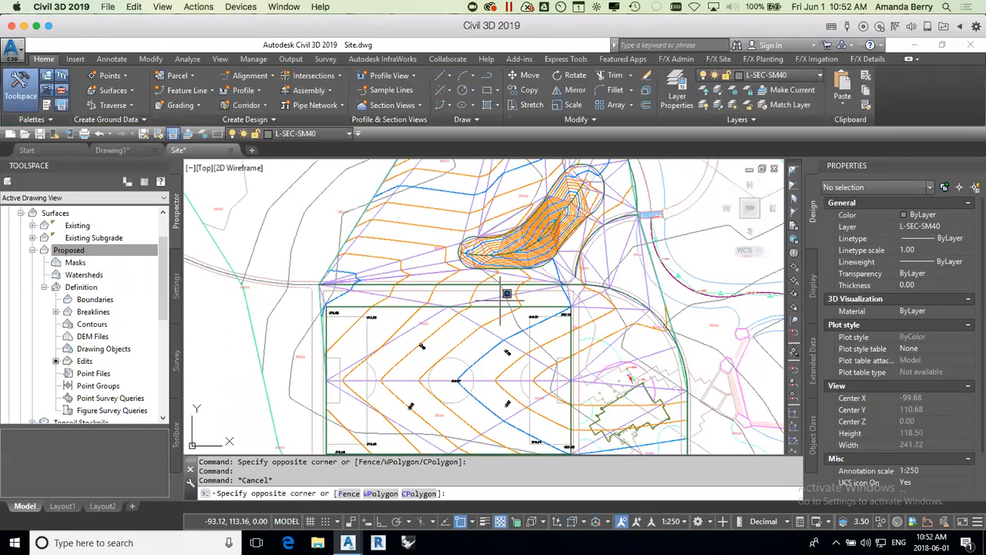
click(491, 284)
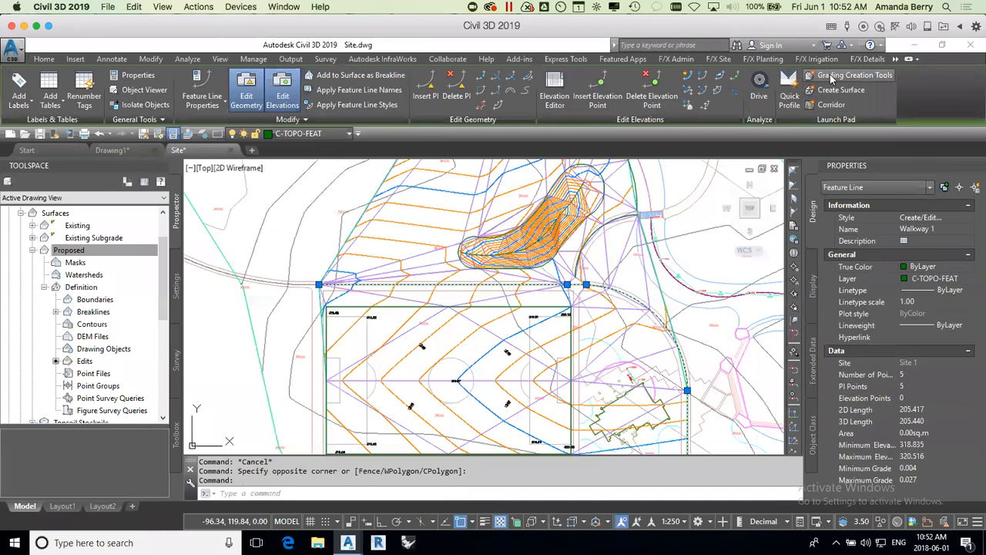
click(828, 76)
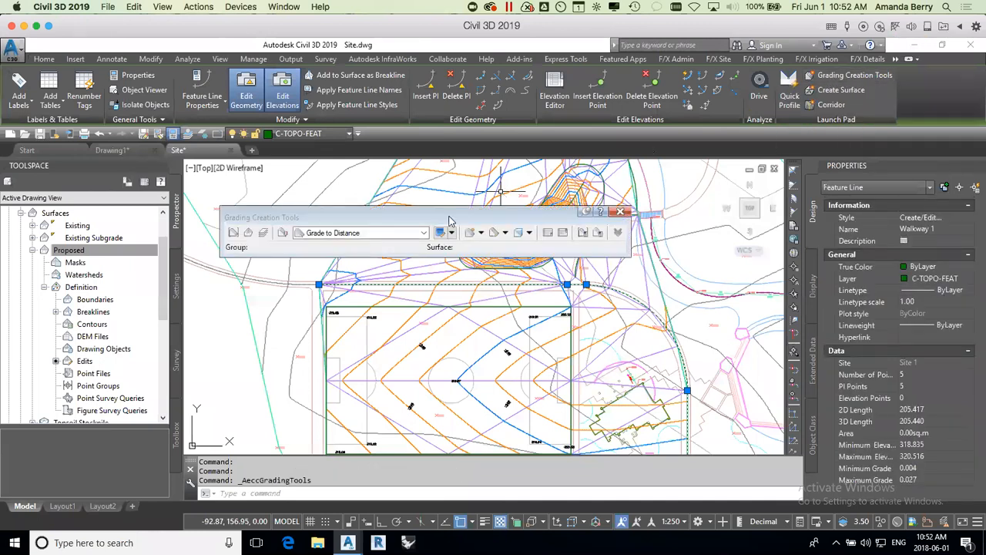
mouse_move(446, 223)
mouse_down()
mouse_move(425, 166)
mouse_move(422, 182)
mouse_up()
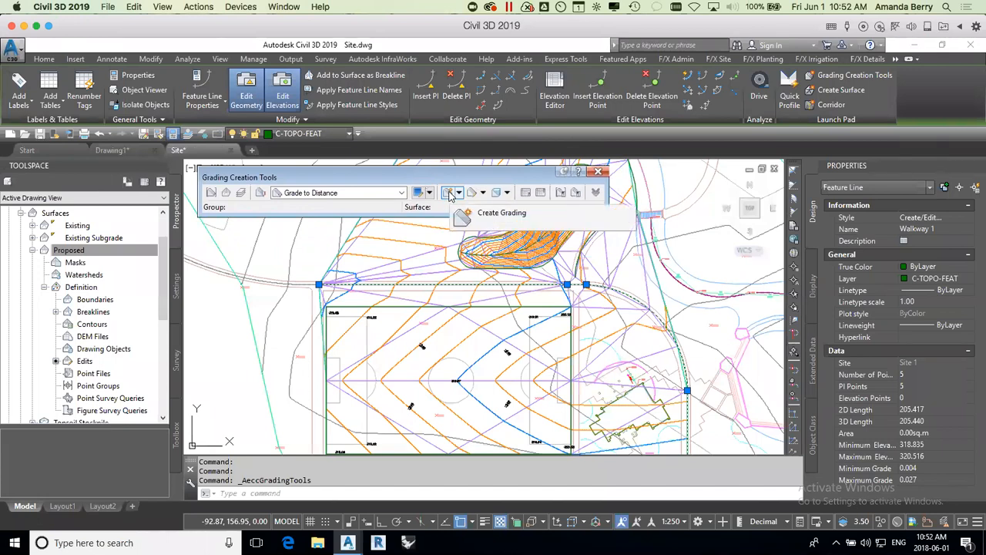
Step: Start a new grading and create its grading group named Walkway followed by the next counter
click(449, 194)
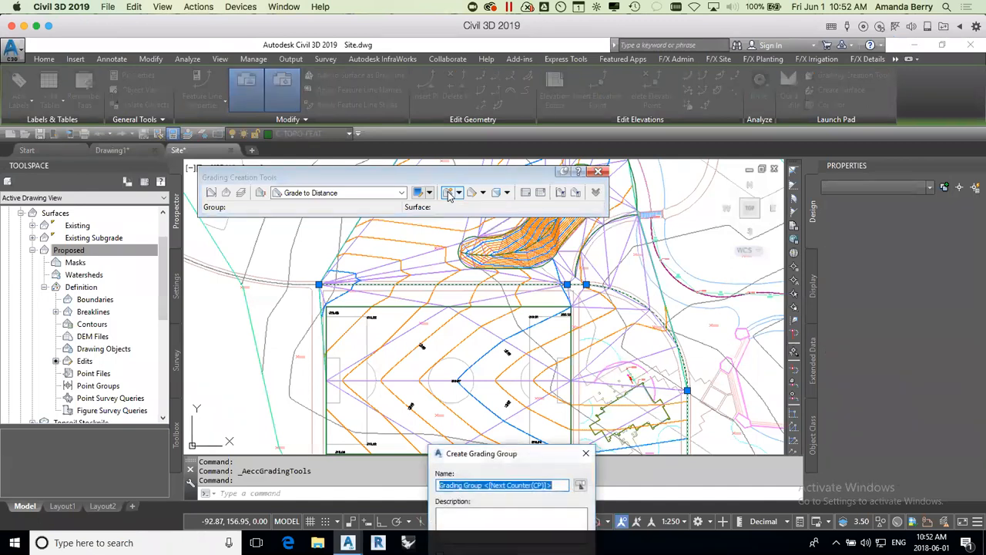
drag(556, 458, 723, 187)
click(642, 214)
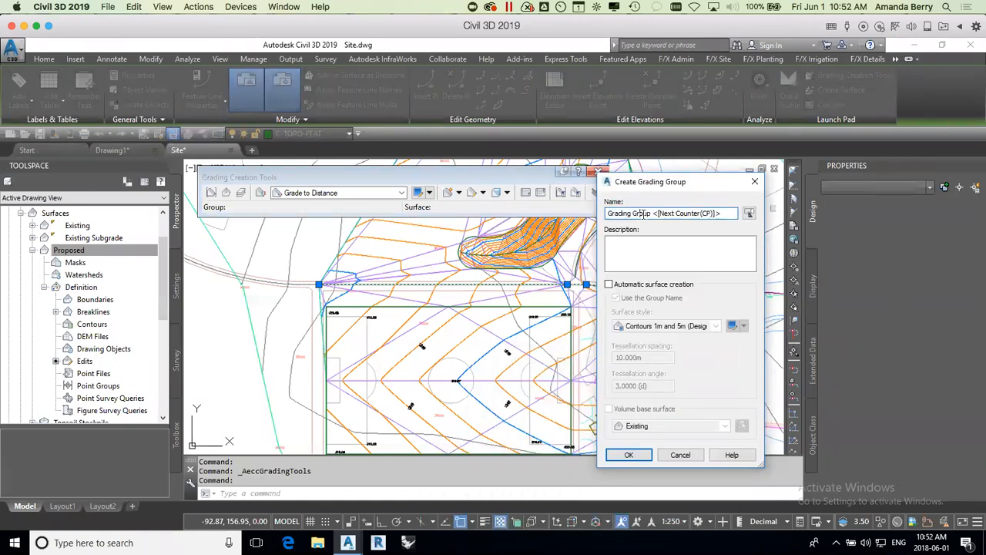
drag(649, 214, 587, 209)
key(Delete)
key(Delete)
key(Delete)
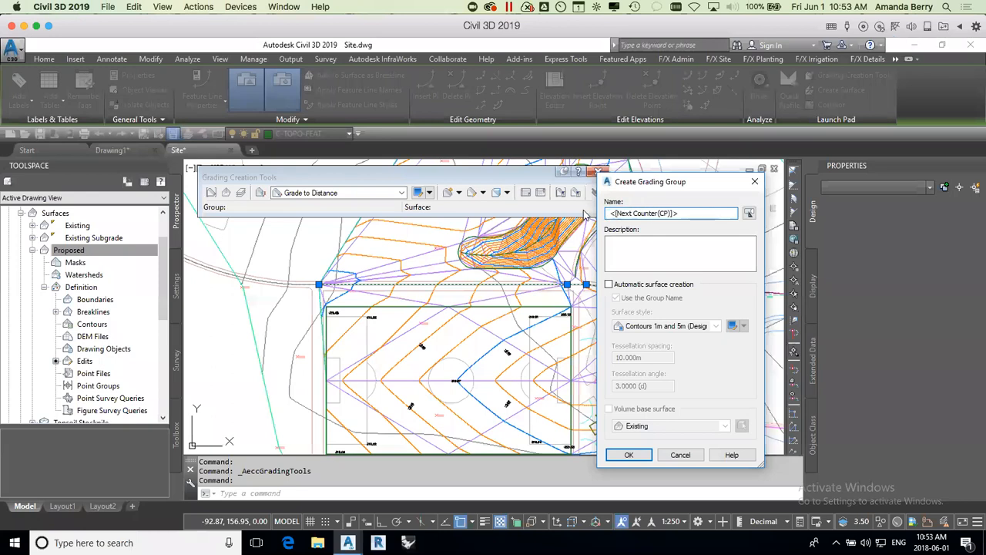
text(Walkway)
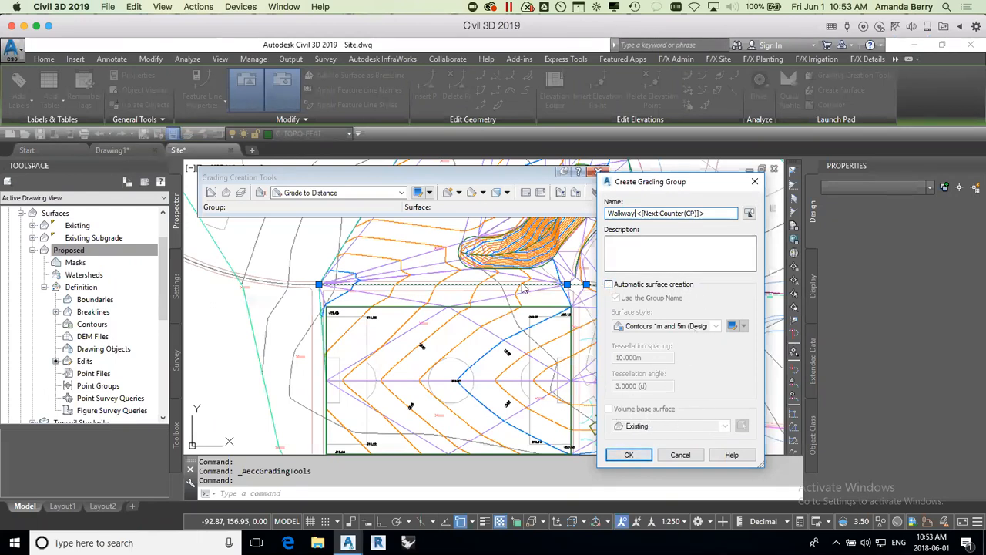
click(629, 454)
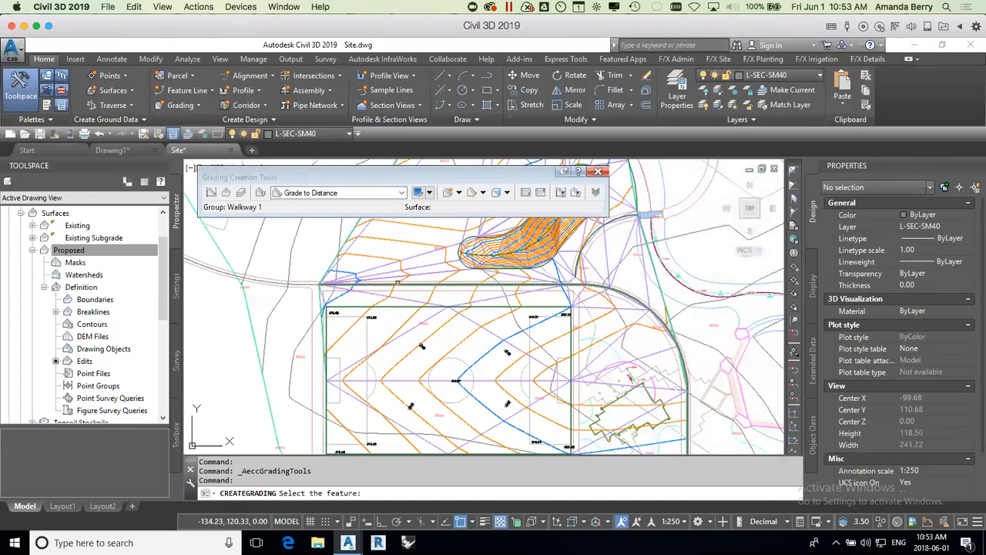
Step: Grade the north side of Walkway 1 along its entire length to a distance of about 1.3 m at a -1% grade
click(397, 284)
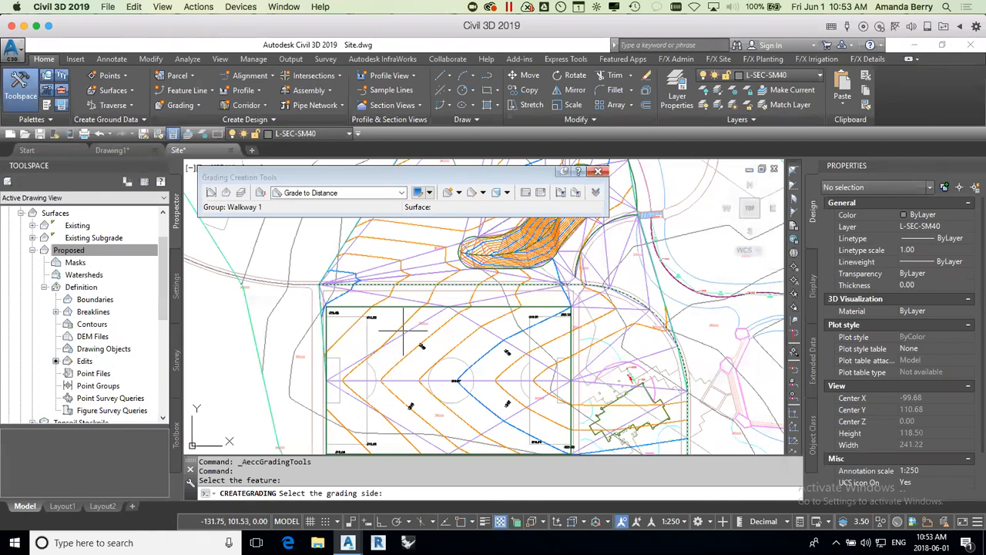
click(393, 252)
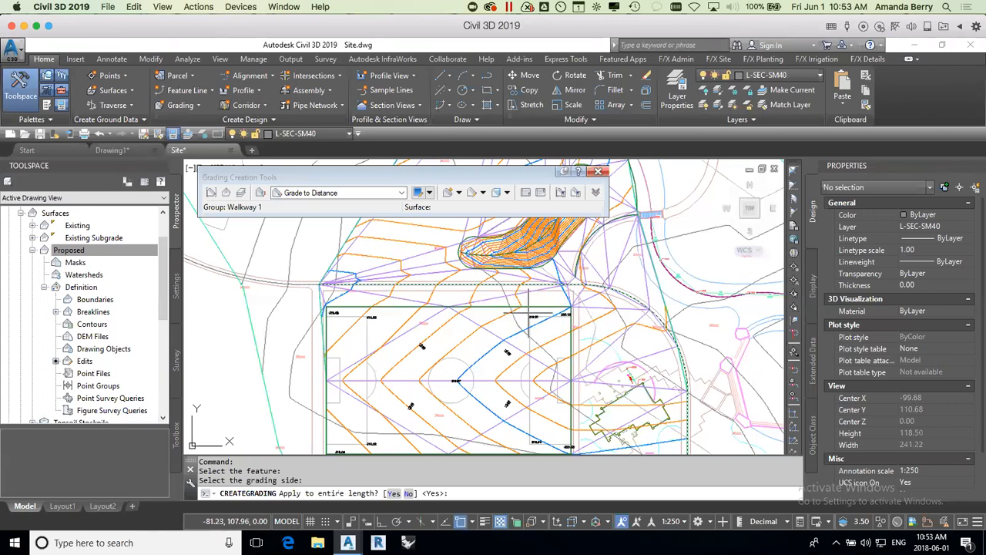
scroll(488, 282, up, 2)
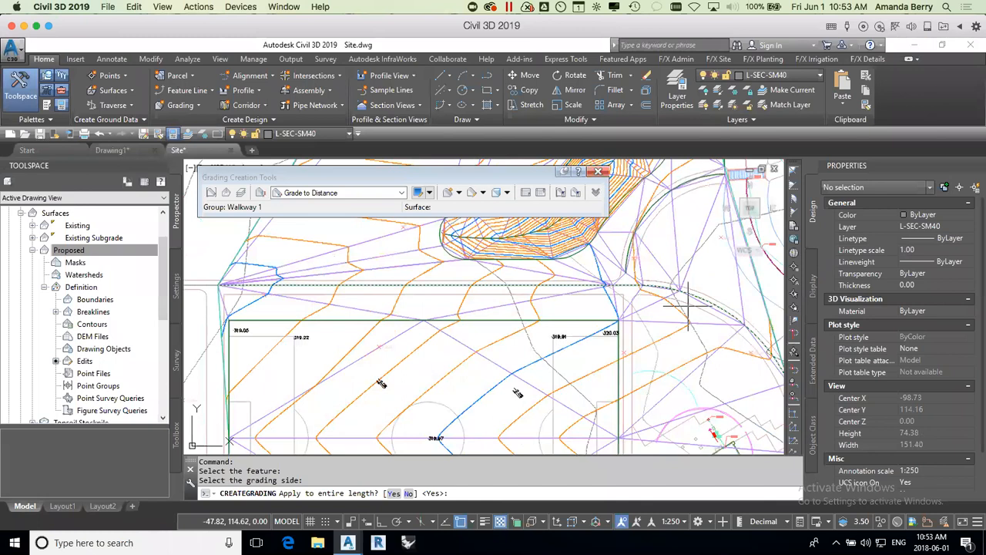
scroll(672, 339, down, 2)
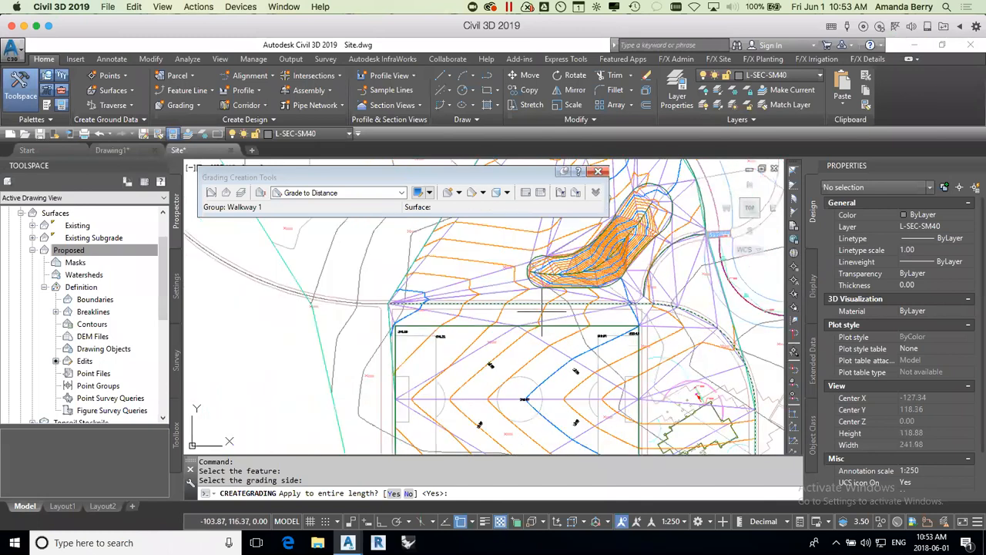
key(Return)
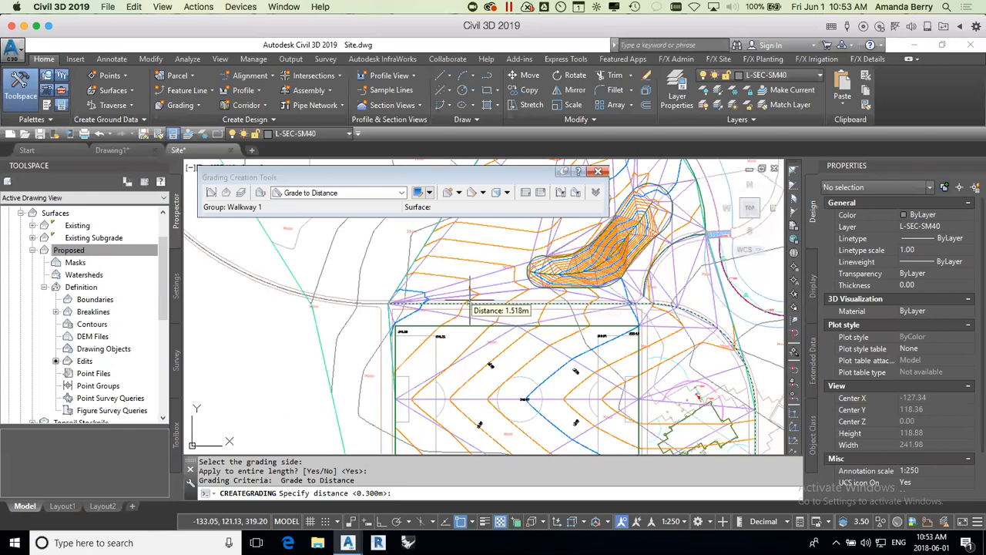
scroll(470, 300, up, 5)
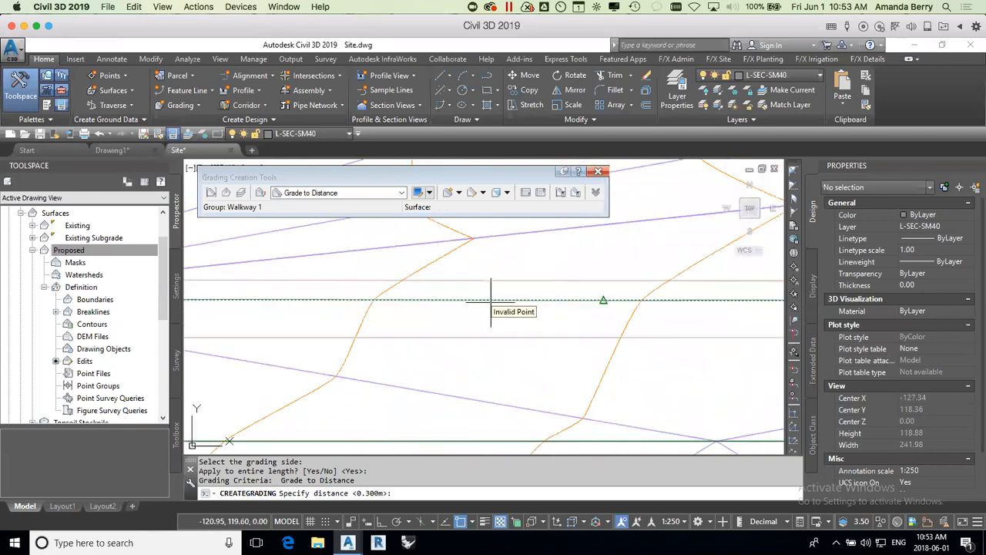
click(601, 280)
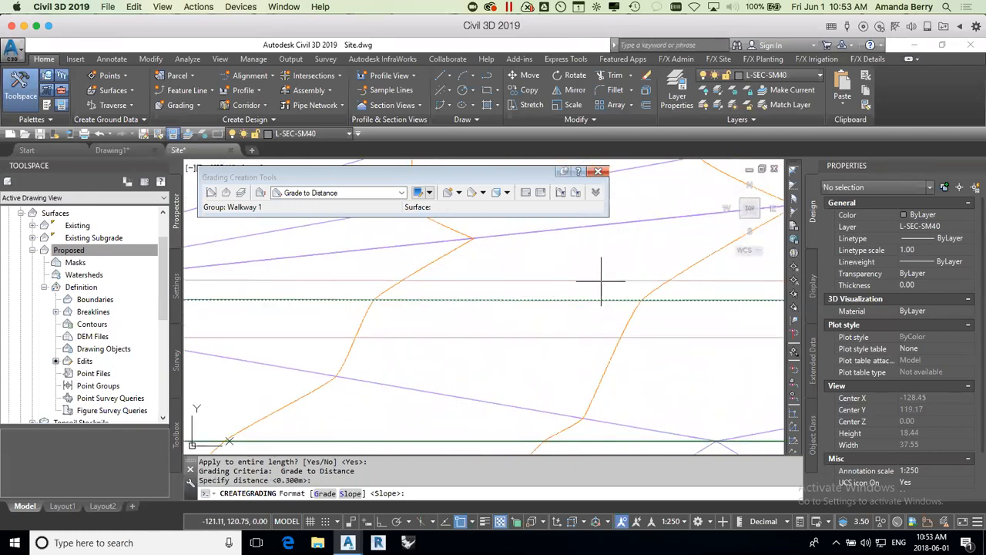
scroll(579, 317, down, 2)
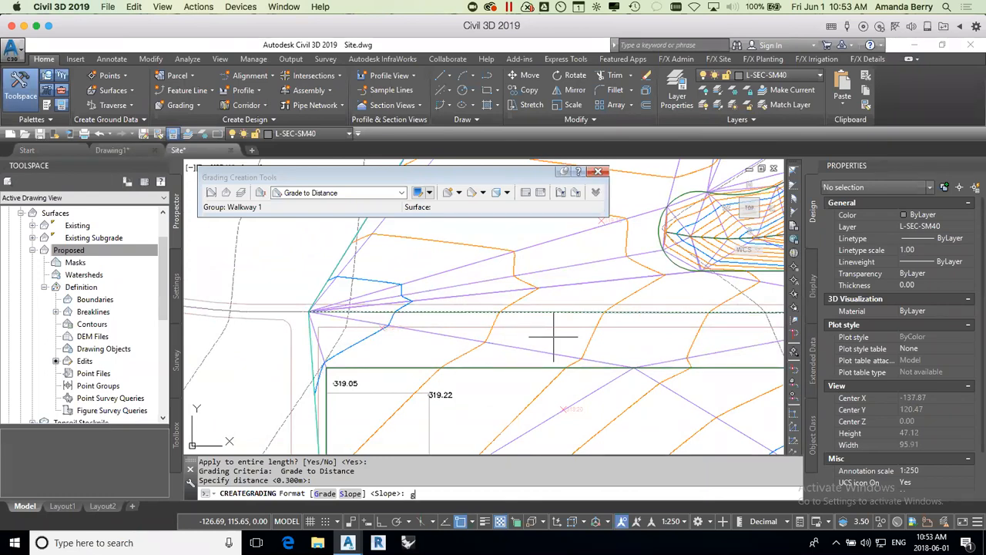
key(Return)
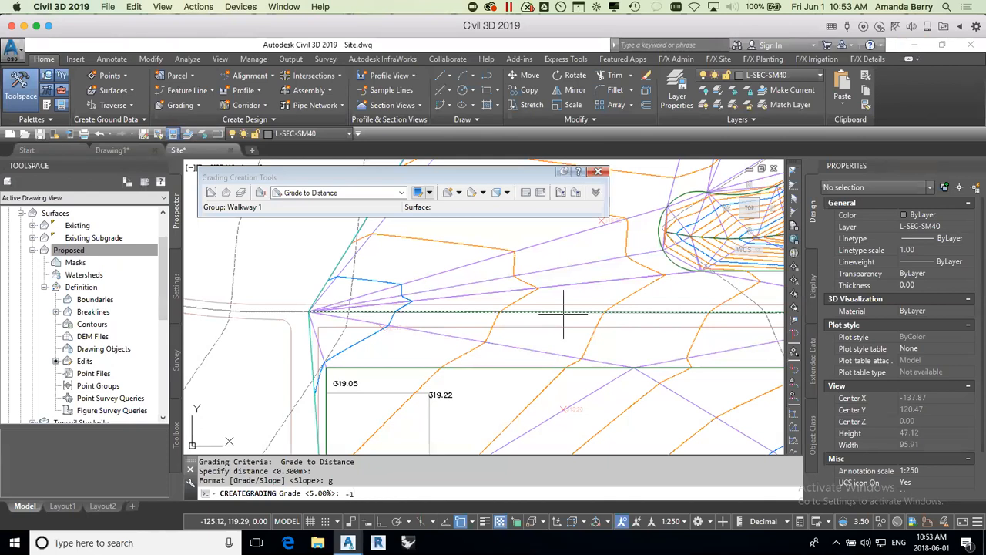
key(Return)
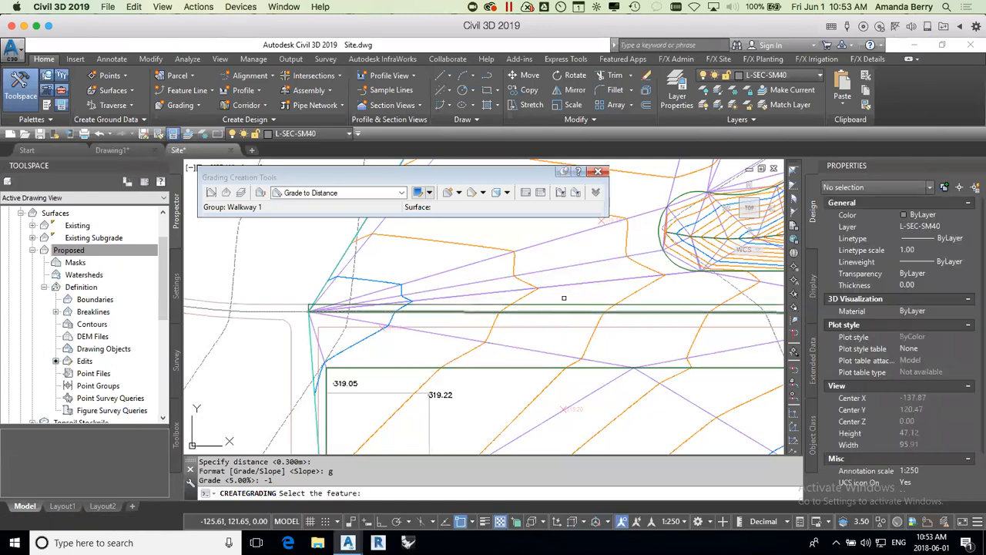
Step: Start grading the south side of the Walkway 1 feature line, choosing not to apply it to the entire length
key(Escape)
middle_drag(637, 329, 559, 318)
click(579, 303)
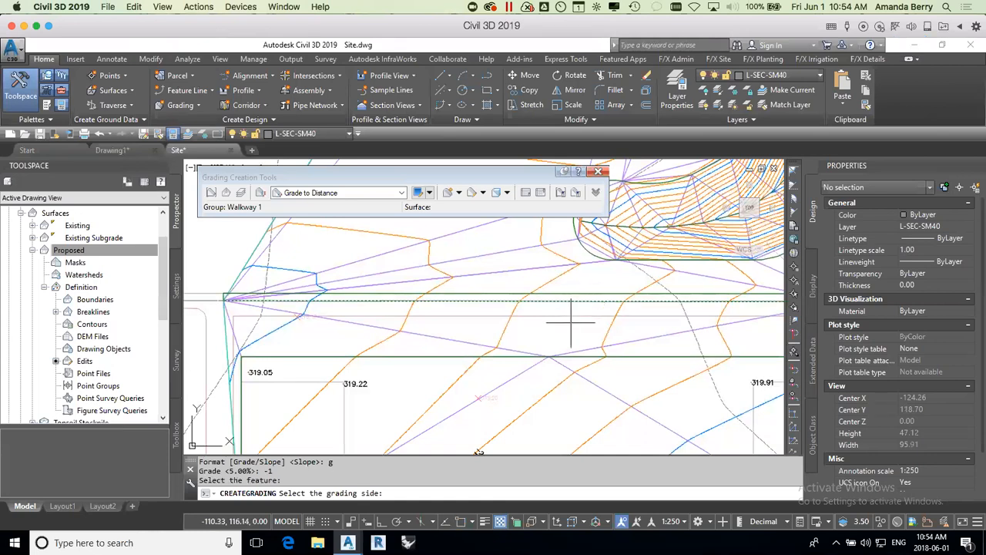
click(575, 324)
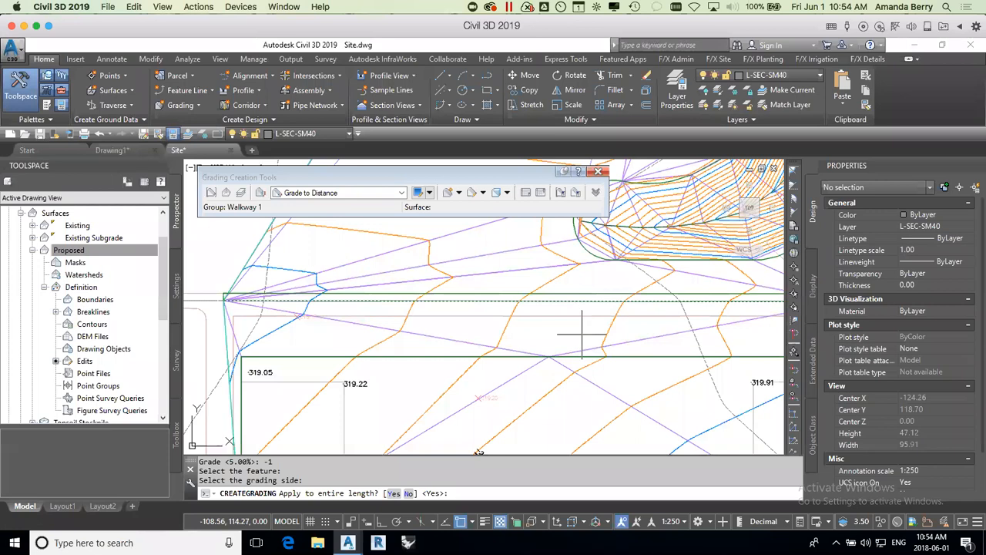
scroll(571, 339, down, 3)
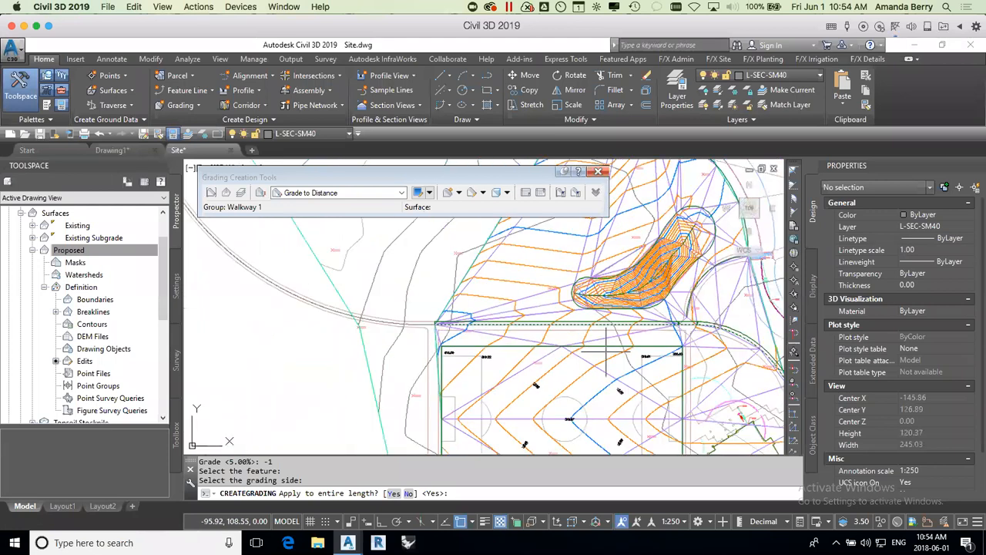
scroll(707, 340, up, 3)
scroll(685, 328, up, 3)
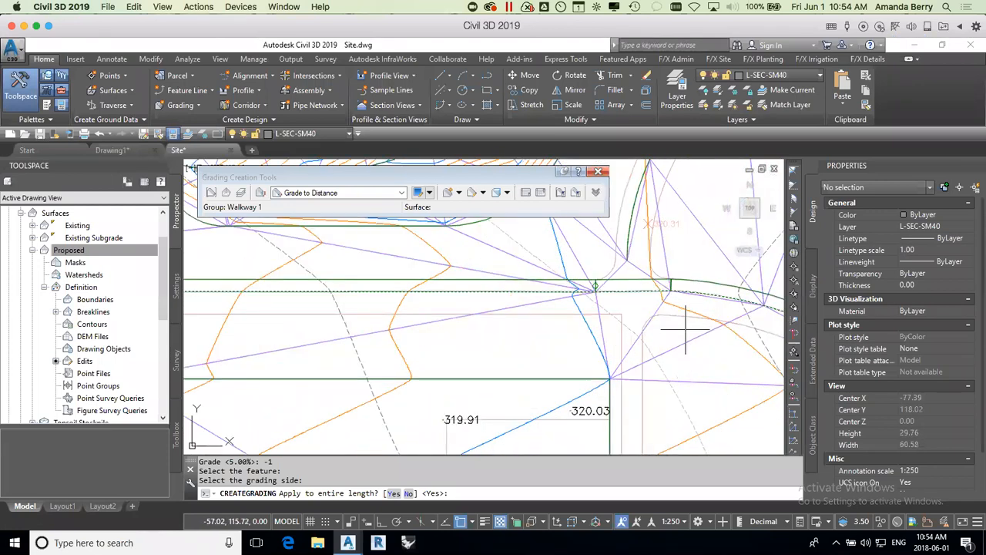
scroll(685, 346, down, 3)
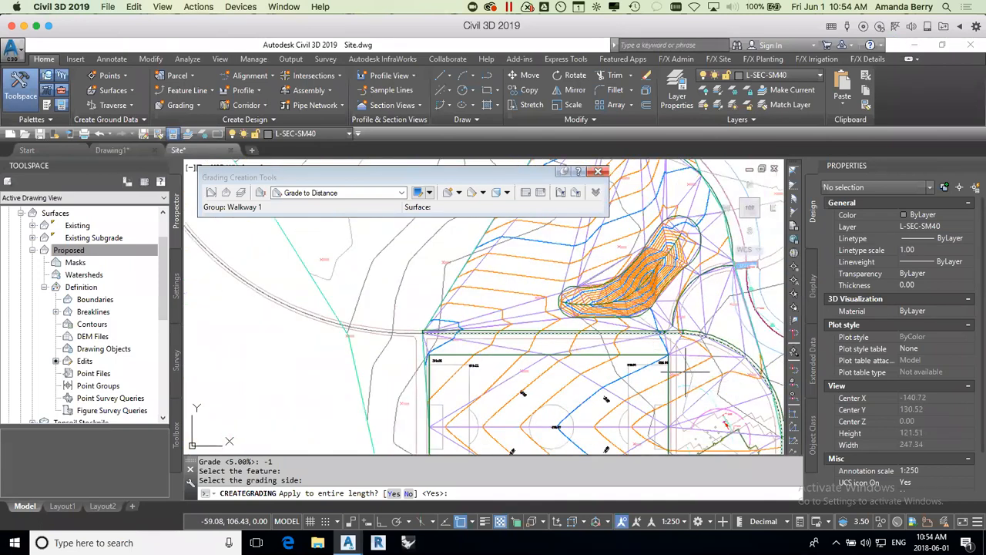
scroll(462, 343, up, 3)
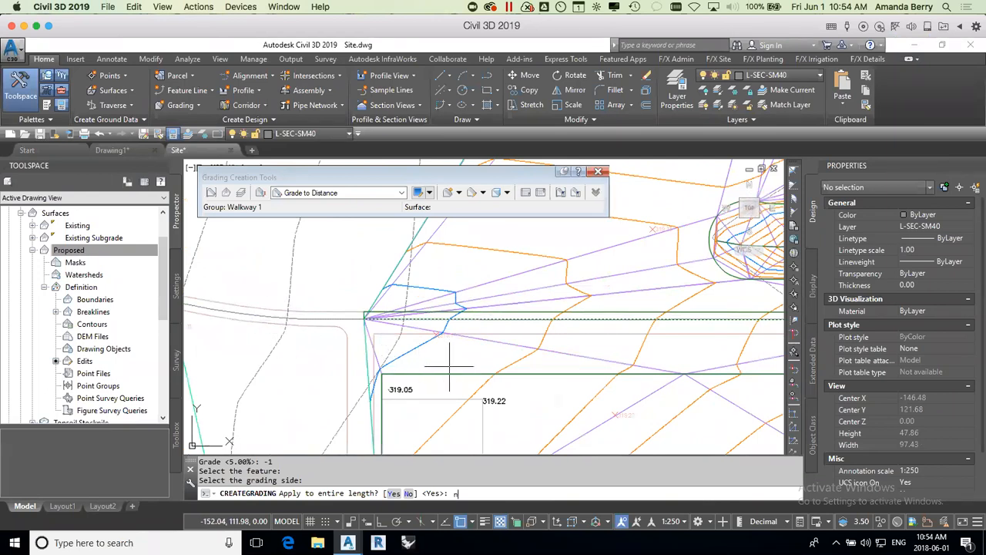
key(Return)
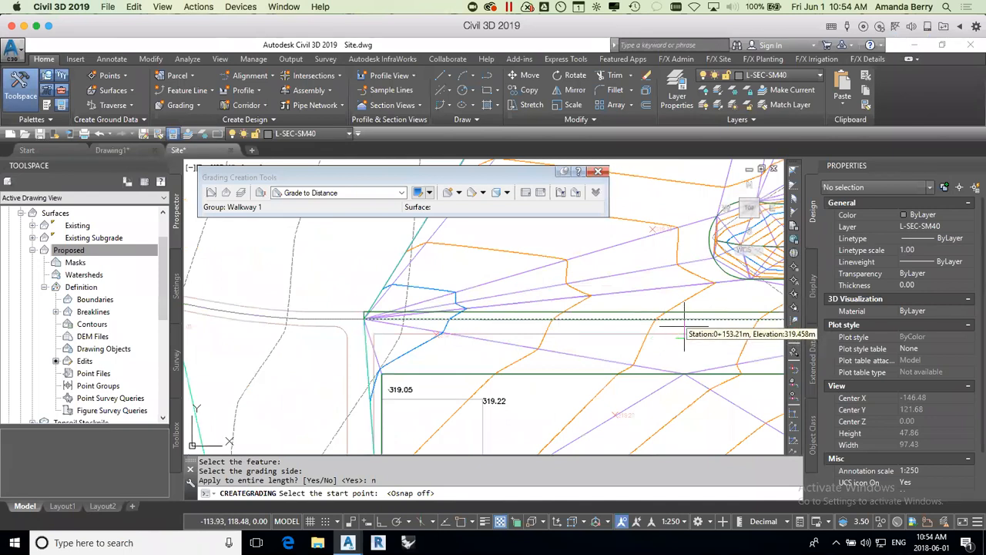
Step: Limit the south-side walkway grading to station 0+102.39 through 0+203.53, from the Walkway 2 junction to the west end
scroll(685, 327, down, 5)
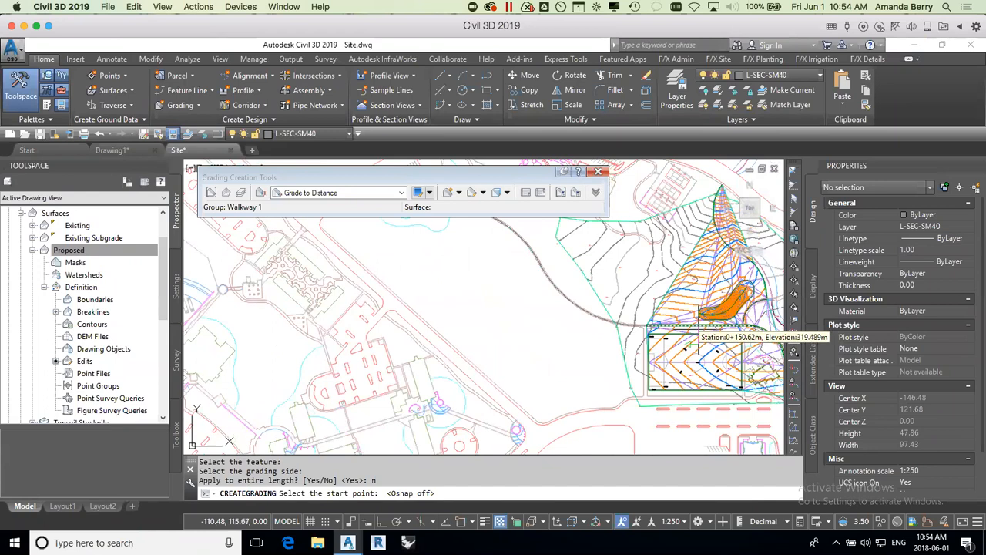
scroll(686, 328, up, 5)
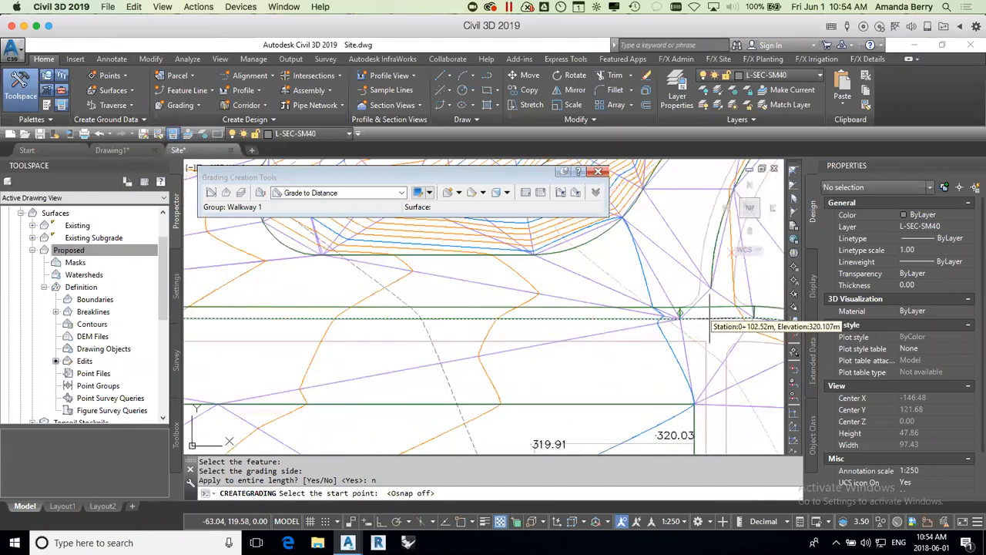
click(675, 317)
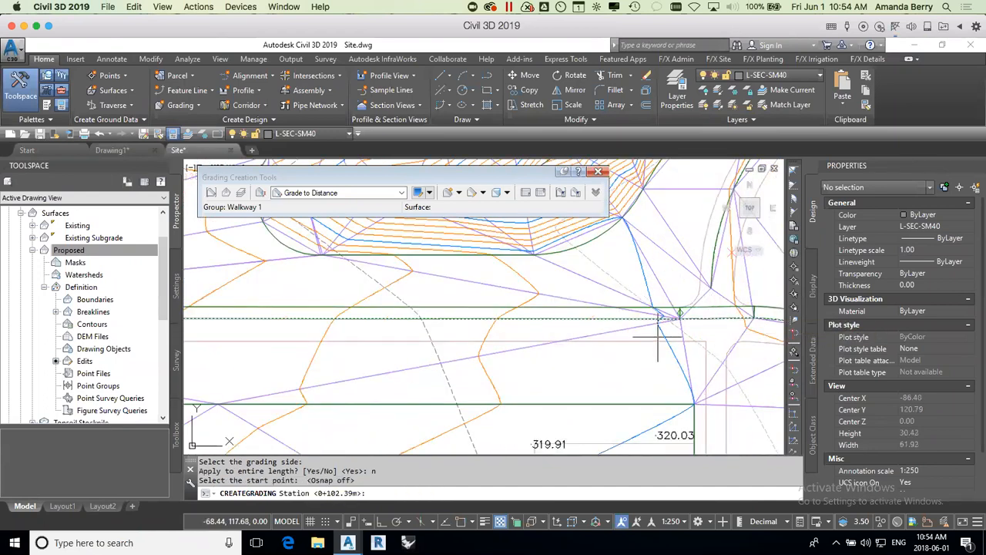
key(Return)
scroll(657, 336, down, 3)
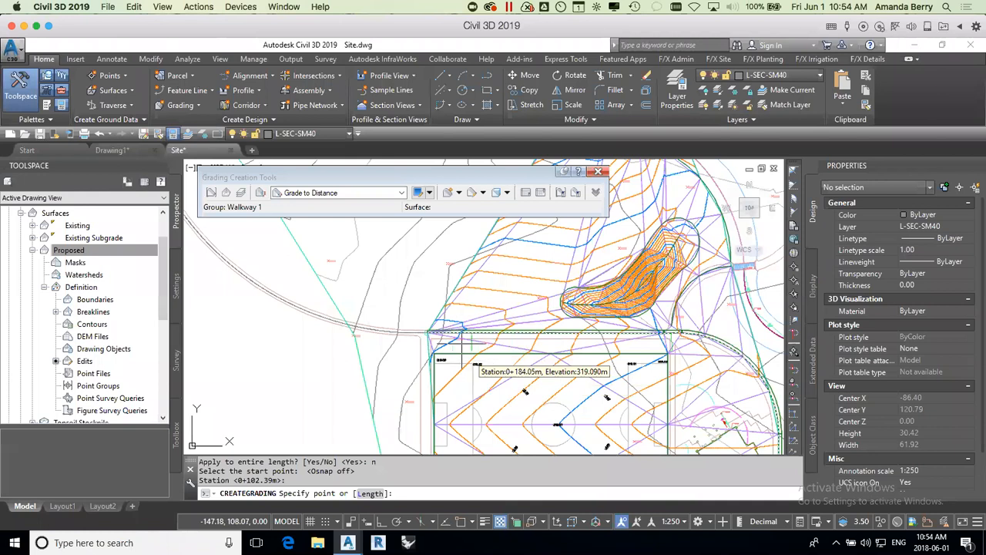
click(436, 333)
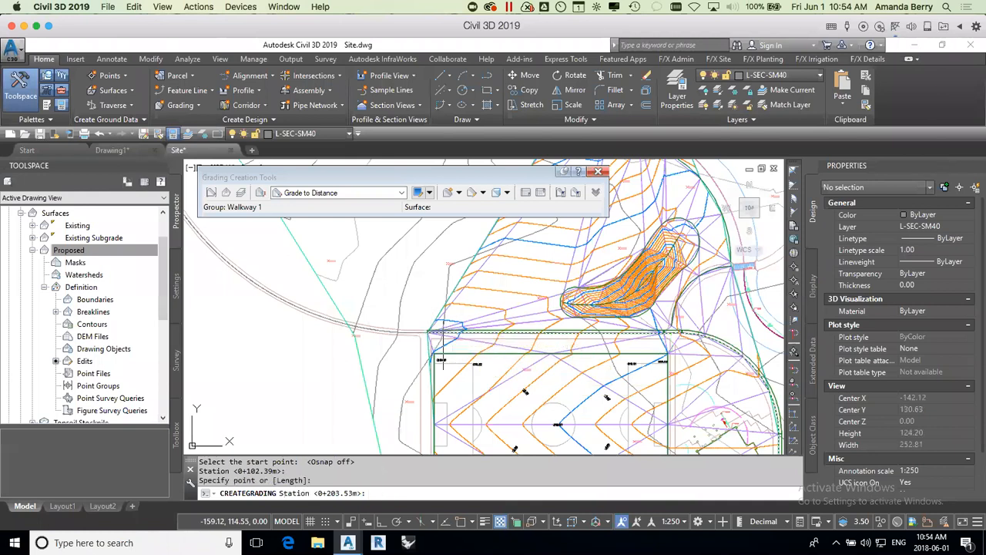
key(Return)
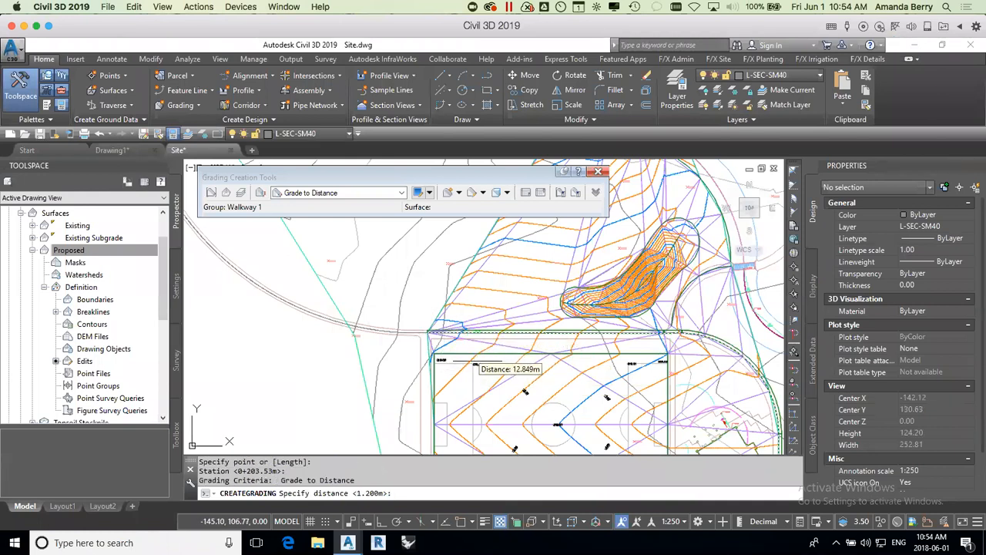
Step: Grade the limited stretch to the walkway's south edge, about 2.3 m away, at a 1% grade and finish grading
scroll(472, 351, up, 3)
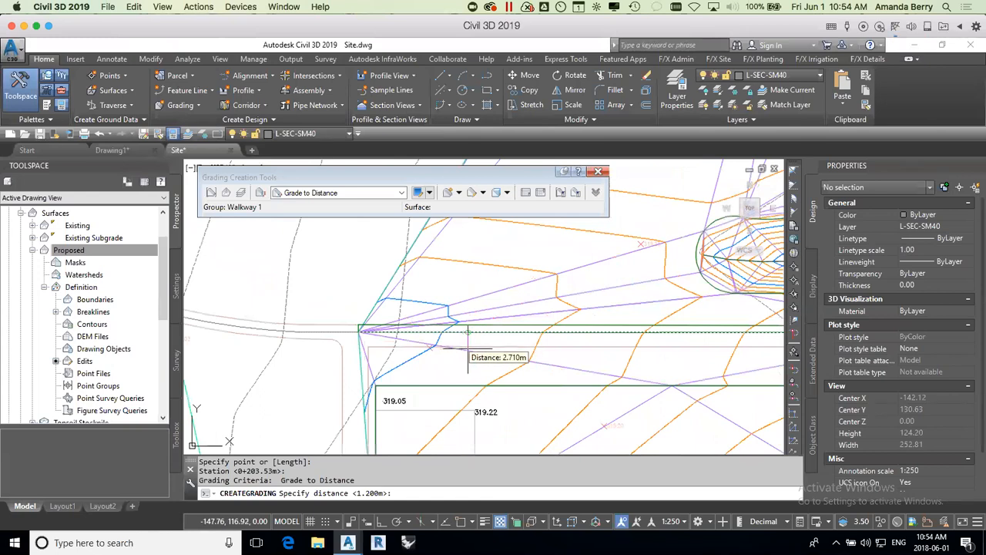
key(F3)
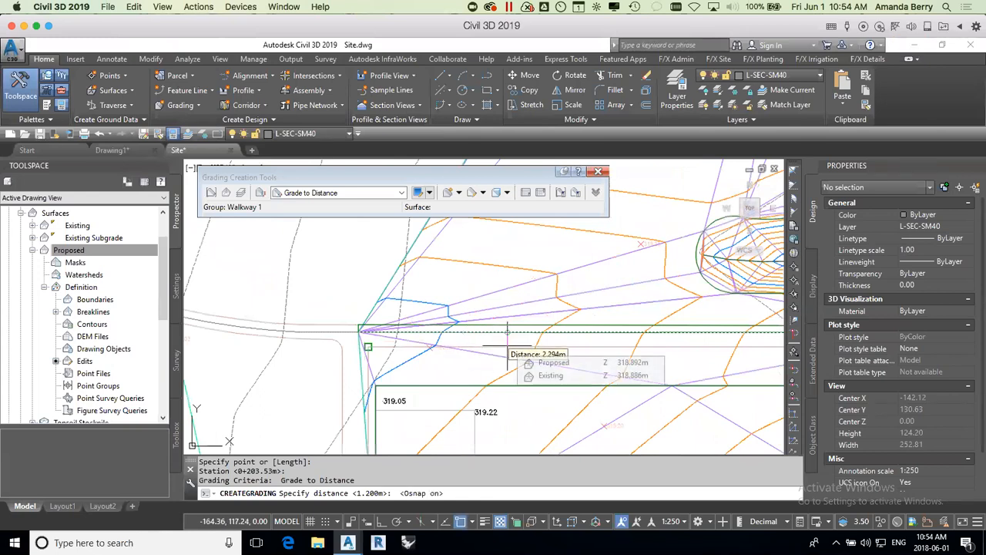
click(510, 348)
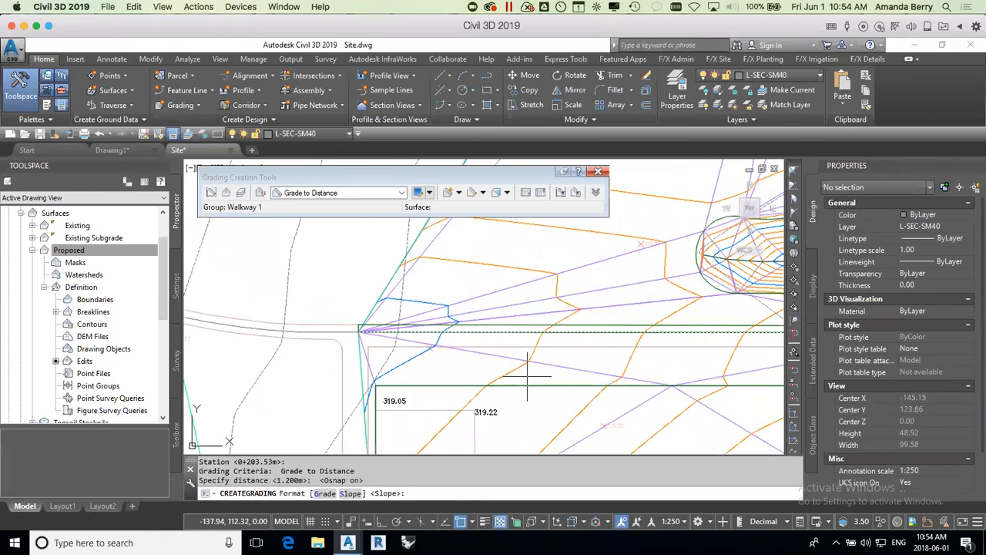
text(g)
key(Return)
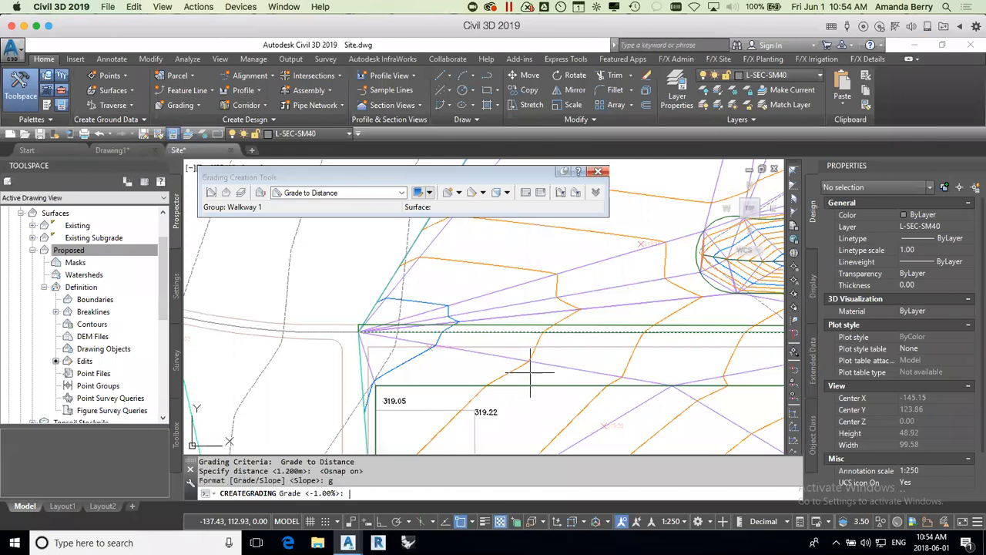
text(1)
key(Return)
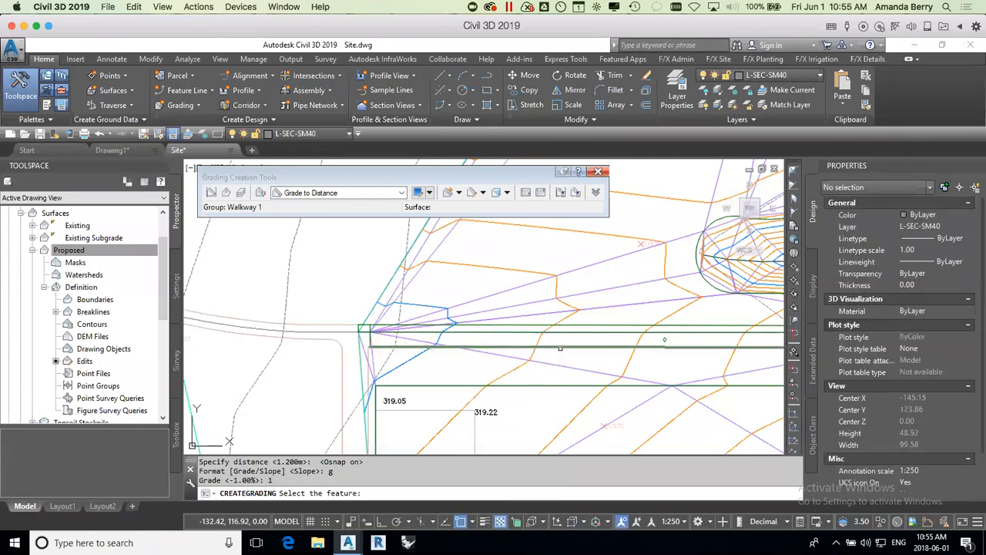
scroll(623, 351, down, 2)
scroll(622, 351, down, 5)
scroll(730, 356, up, 5)
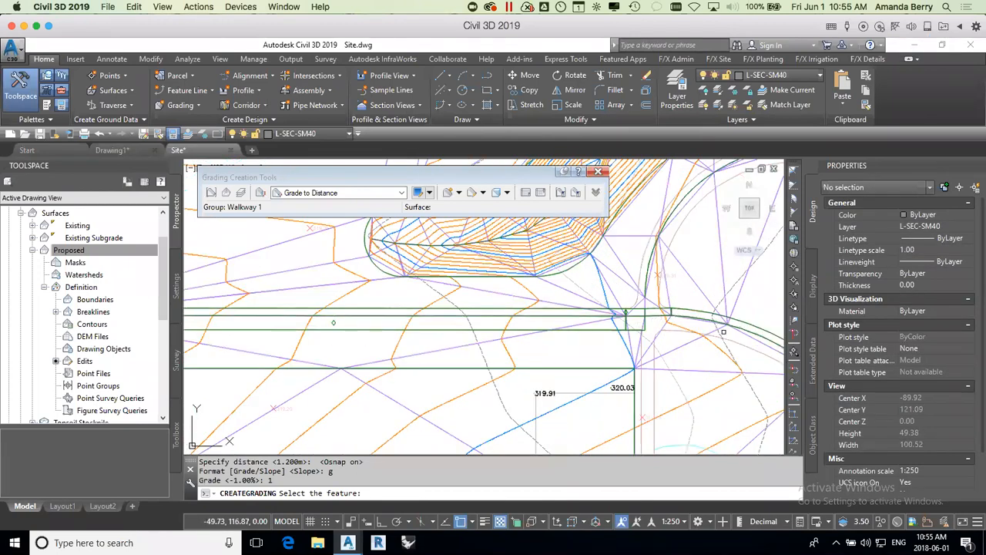
key(Escape)
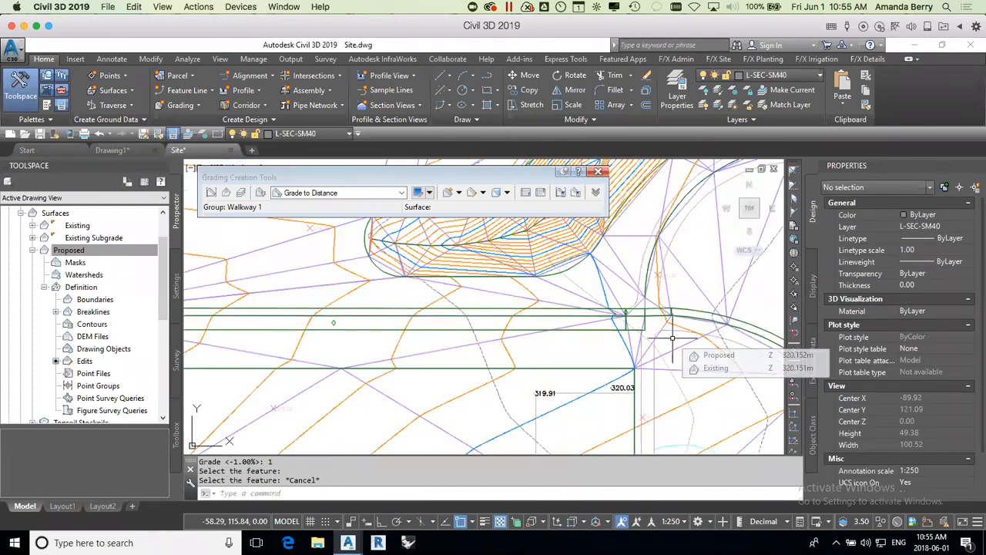
click(644, 289)
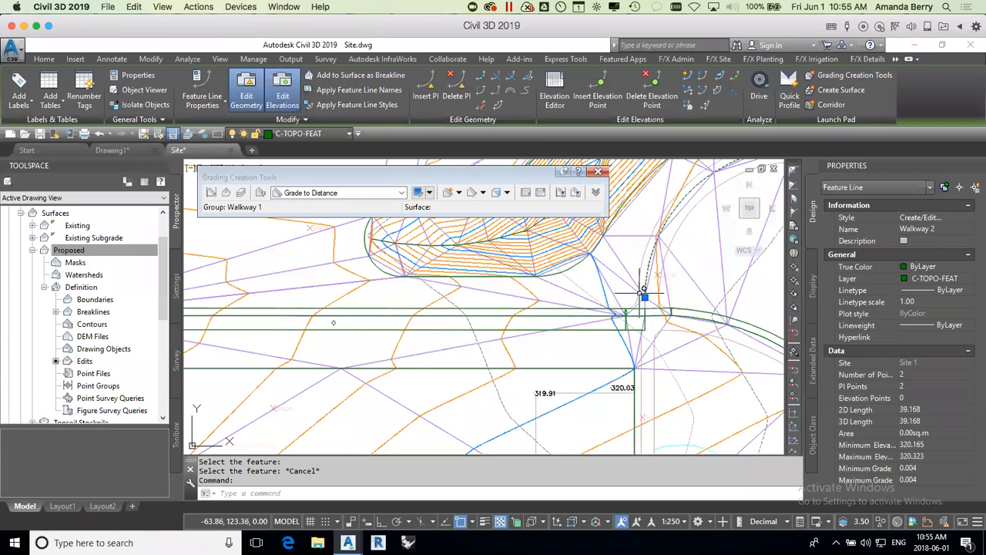
scroll(661, 297, down, 4)
mouse_move(709, 320)
middle_down()
mouse_move(611, 300)
mouse_move(633, 305)
middle_up()
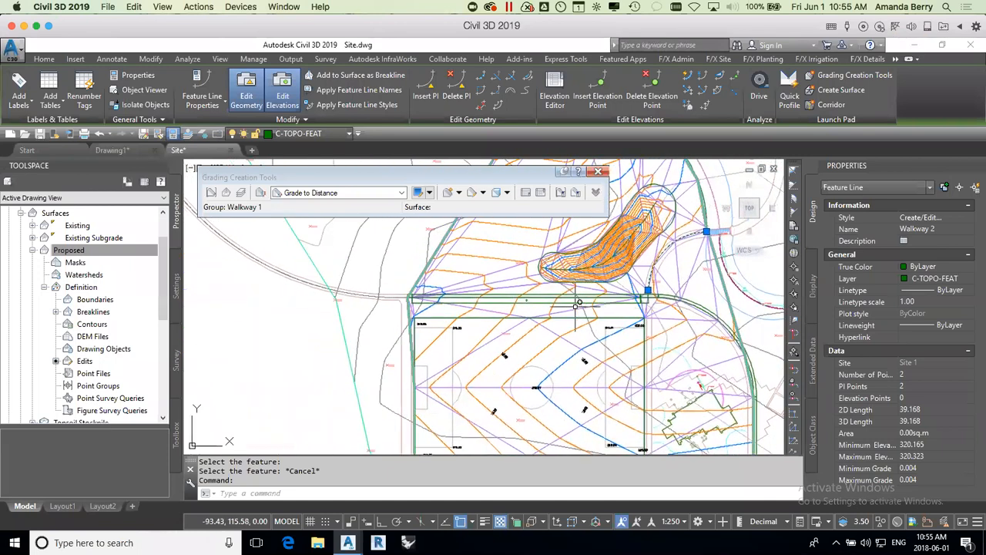
scroll(474, 307, up, 2)
click(494, 302)
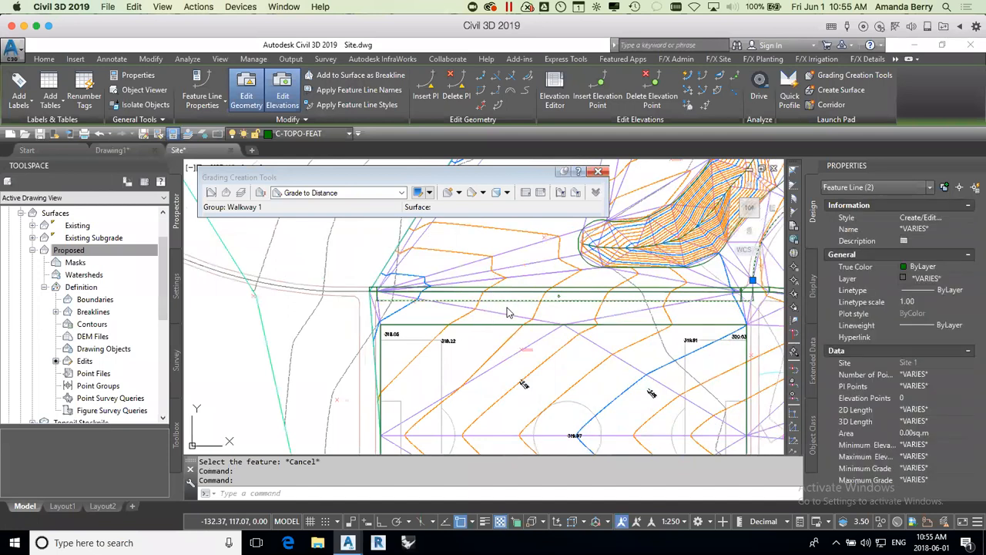
key(Escape)
Step: Add the north and south daylight feature lines of Walkway 1 to the Proposed surface as standard breaklines described as Walkway2
click(610, 300)
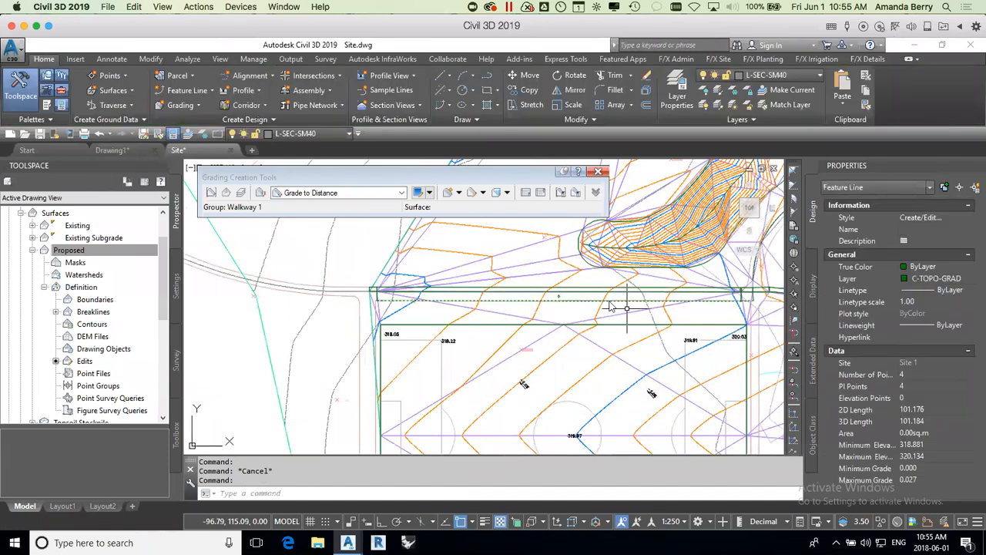
click(628, 287)
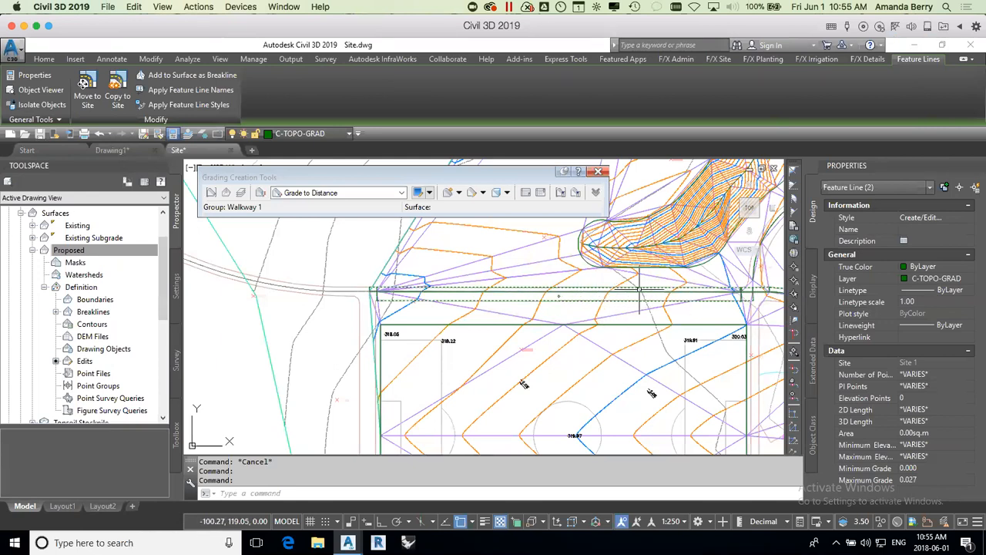
right_click(598, 289)
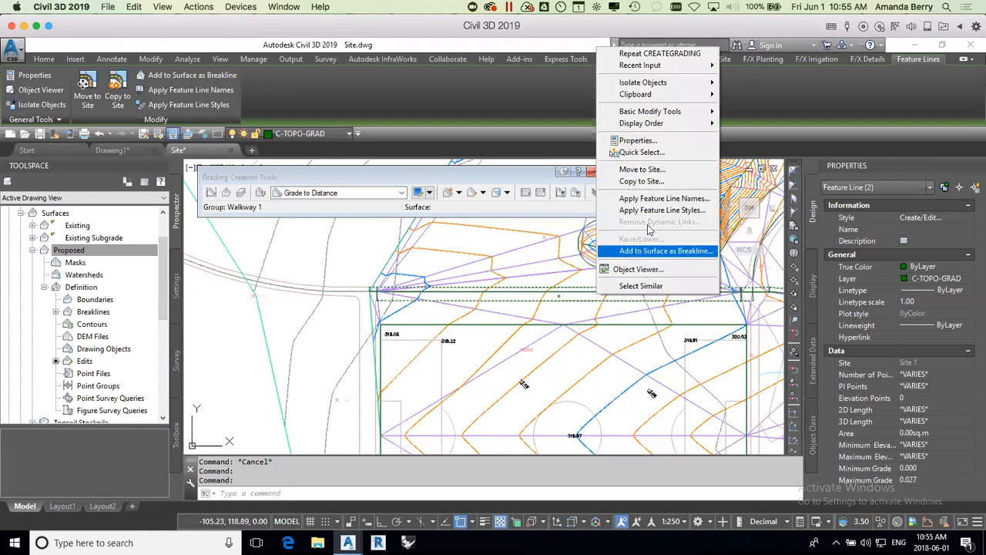
click(639, 249)
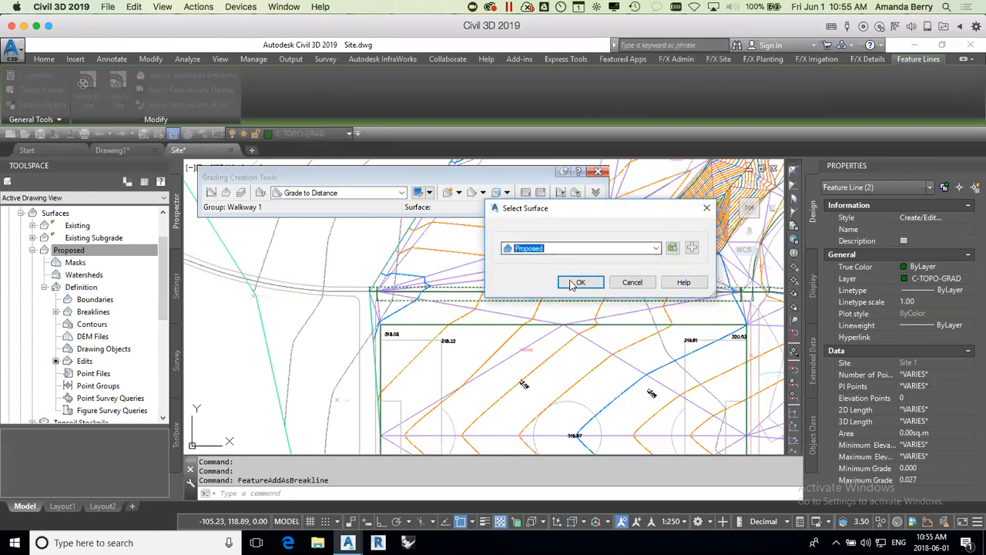
click(579, 282)
text(Walkway2)
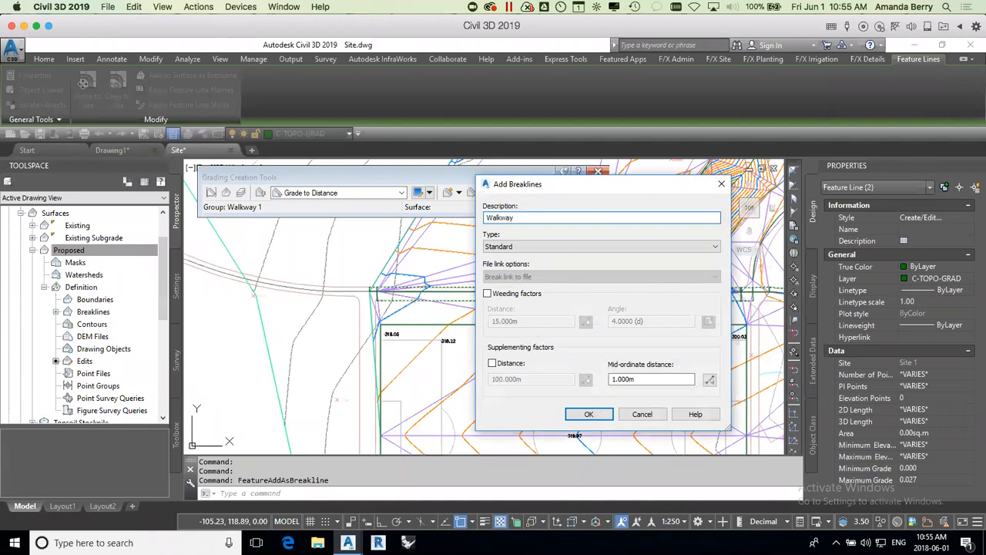
click(578, 416)
Step: Set a -5% grade on Walkway 1 from the vertex near the Walkway 2 junction to its west end, keeping the start elevation
scroll(605, 295, up, 2)
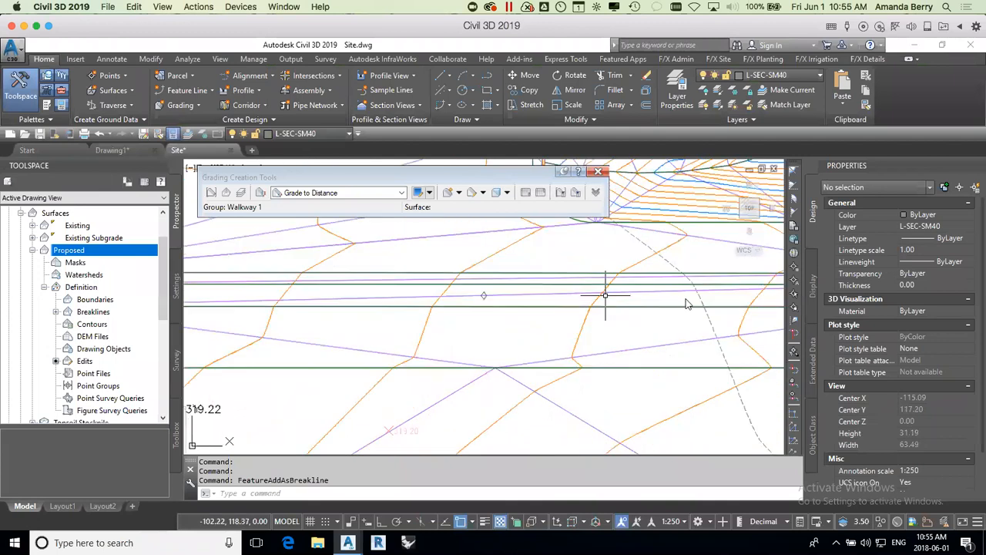
click(346, 282)
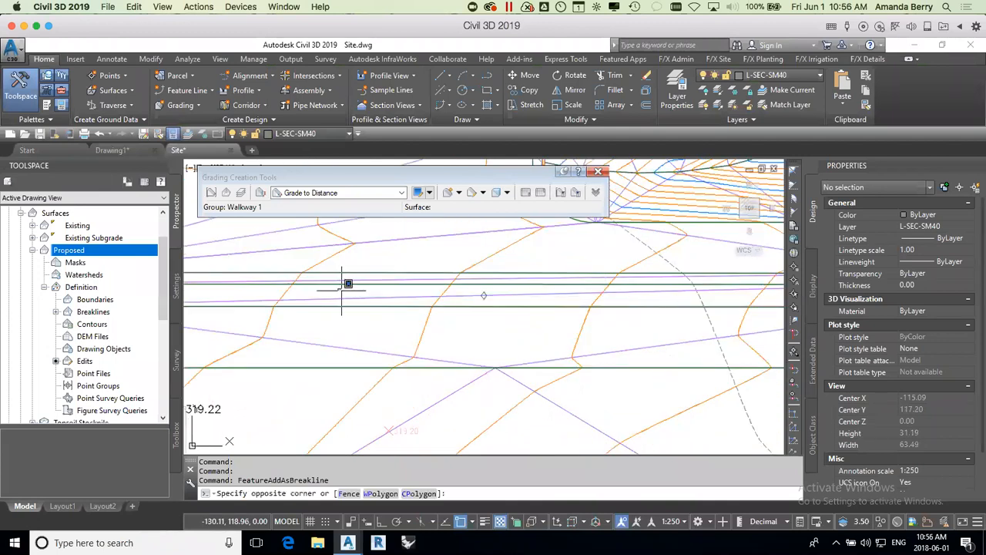
scroll(346, 288, down, 4)
middle_drag(340, 308, 411, 311)
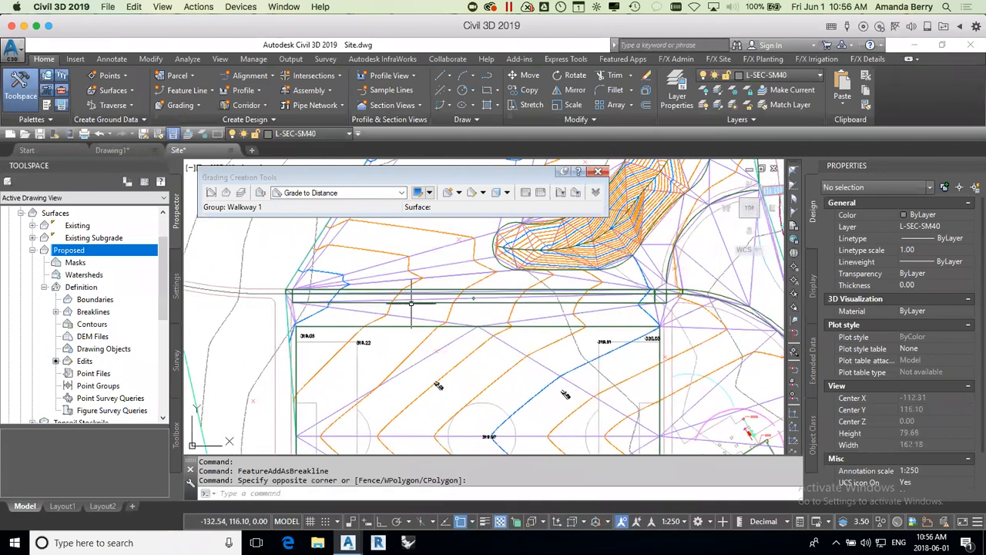
click(406, 294)
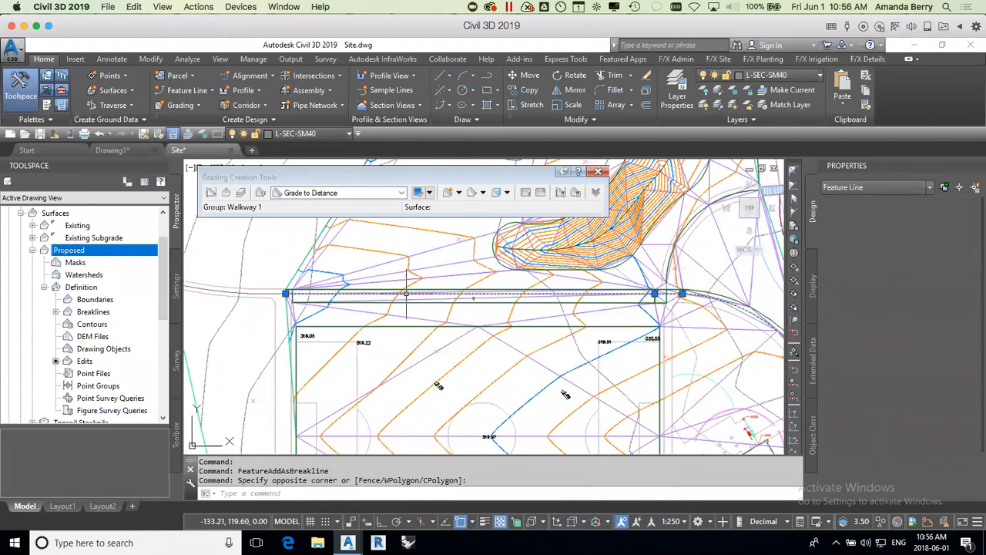
click(720, 77)
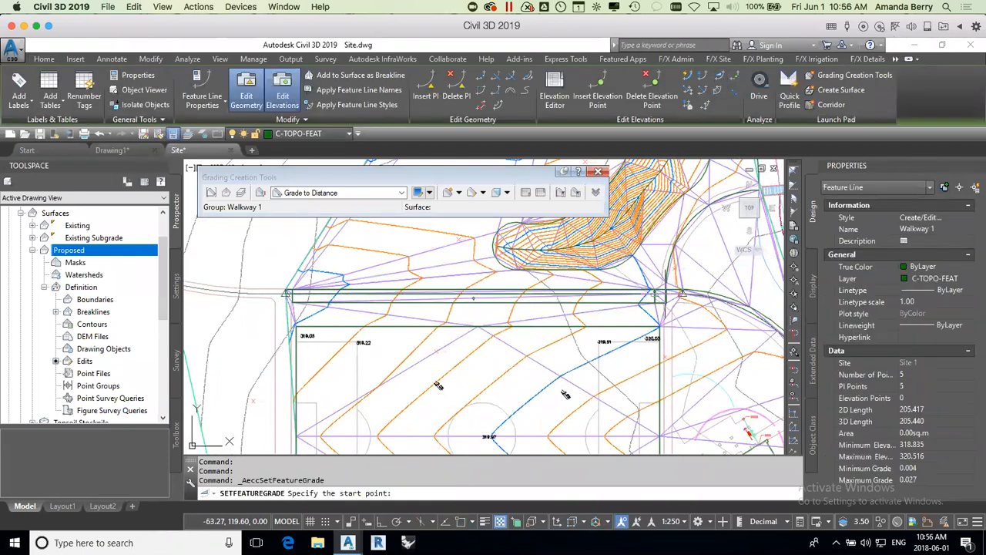
click(652, 295)
key(Return)
click(287, 292)
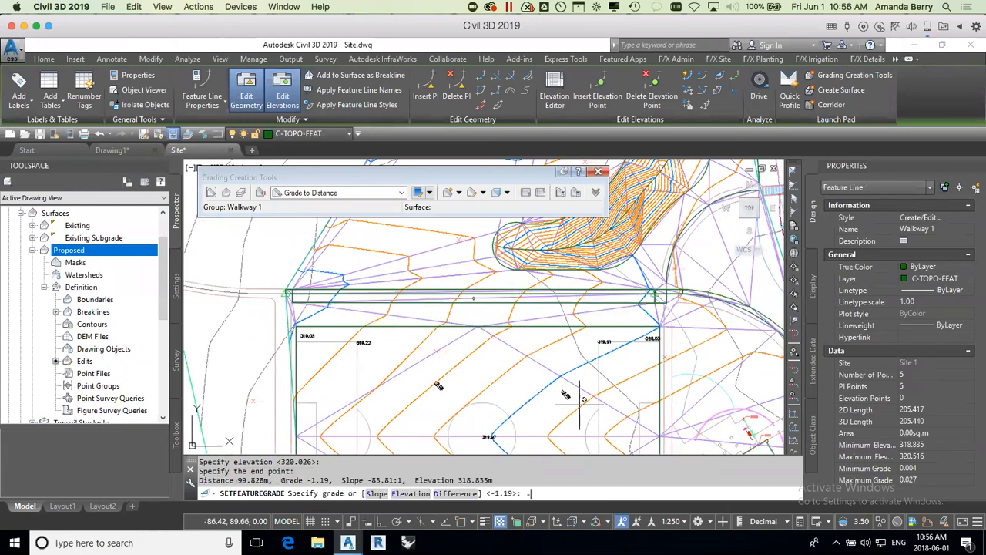
key(Return)
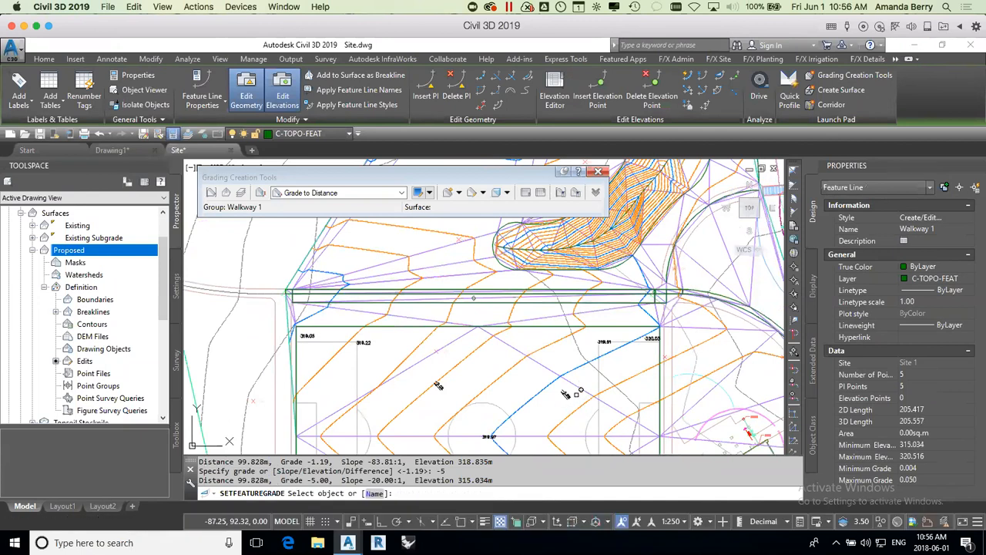
Step: Finish editing the Walkway 1 grade and close the Grading Creation Tools
key(Return)
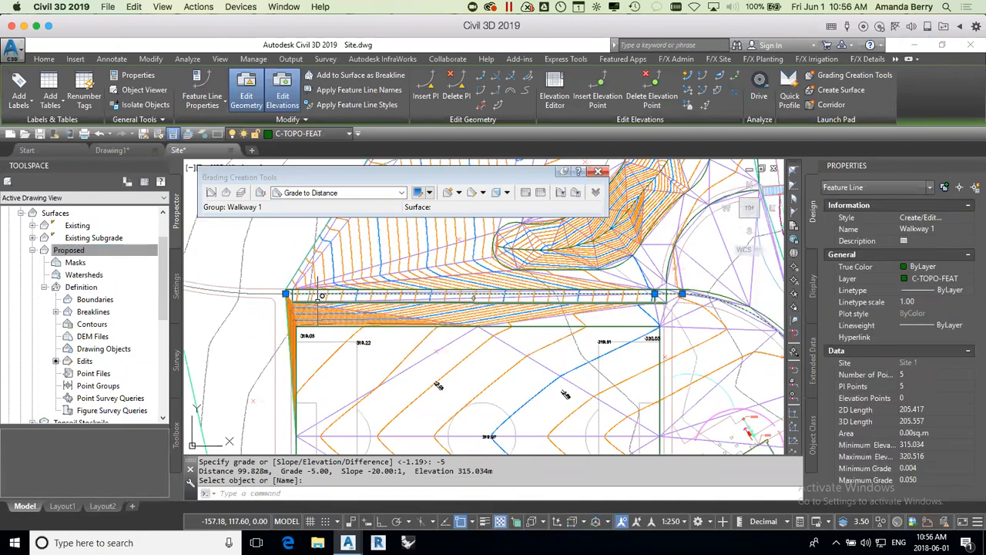
click(600, 173)
scroll(608, 265, down, 2)
middle_drag(621, 265, 532, 307)
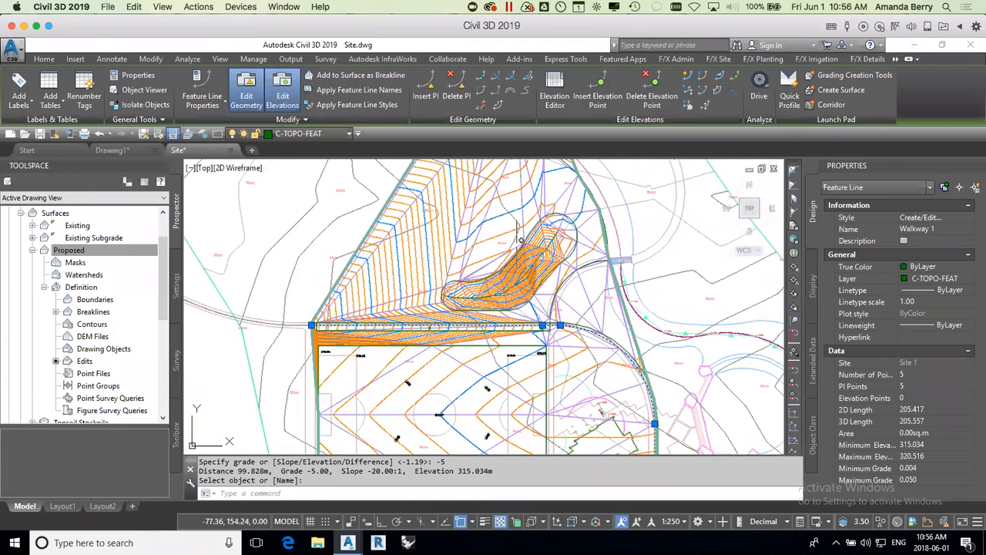
mouse_move(497, 248)
middle_drag(458, 379, 471, 293)
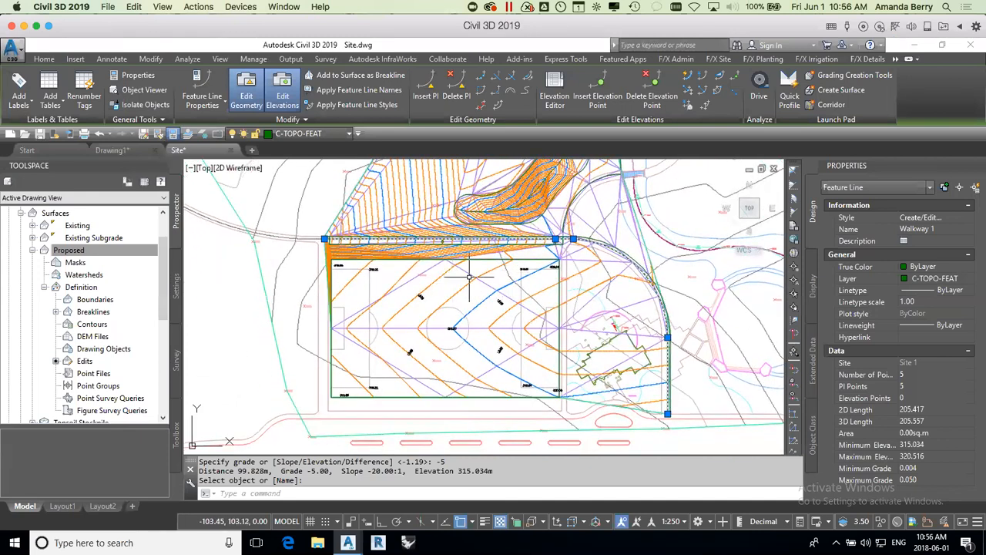
Step: Draw a rectangle over the soccer field, from inside its northwest corner to just beyond its southeast corner
text(REC)
key(Return)
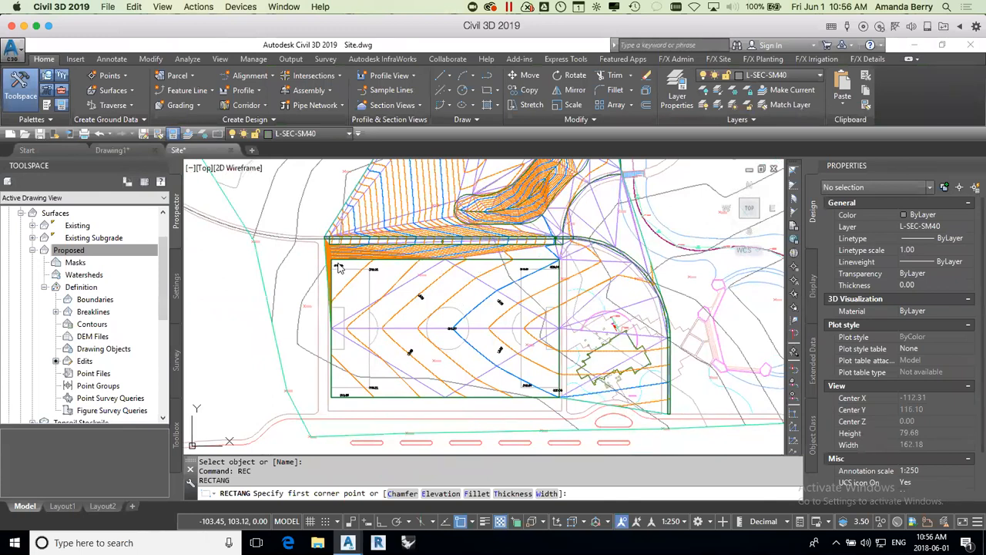
scroll(338, 266, up, 5)
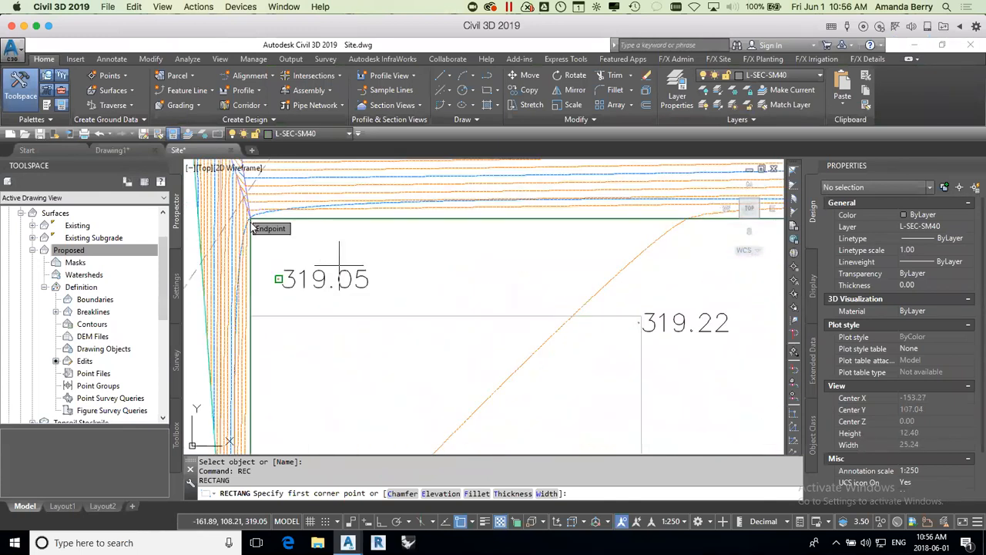
click(339, 266)
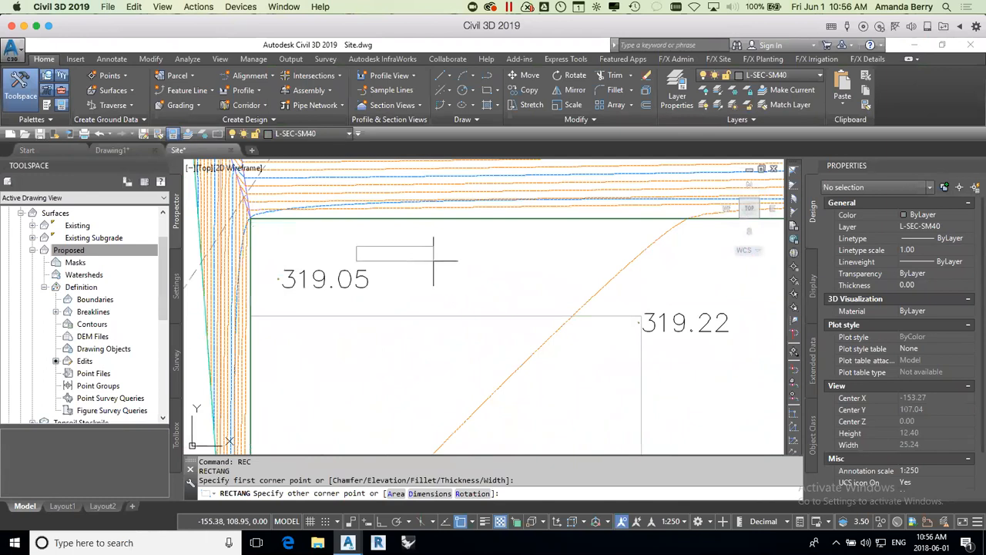
scroll(441, 281, down, 5)
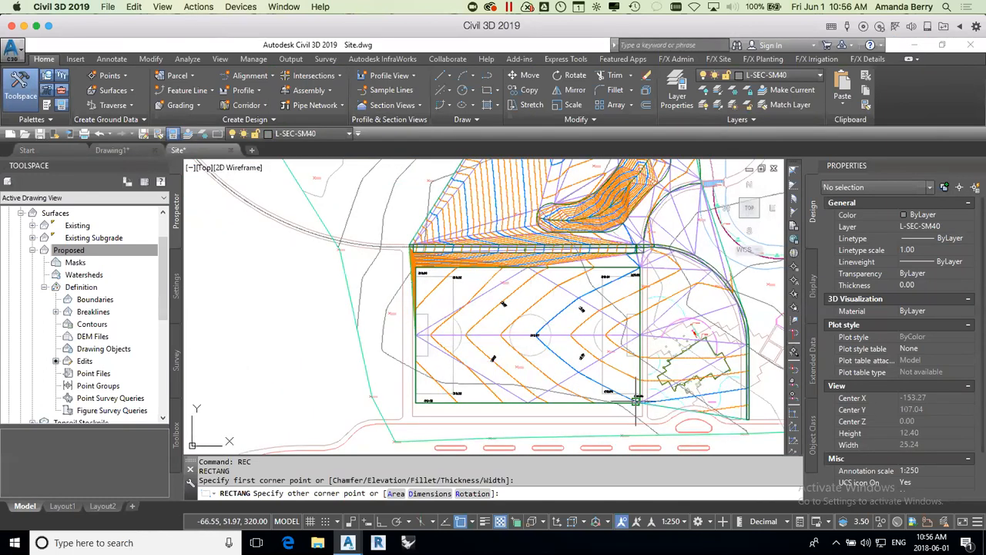
scroll(639, 401, up, 2)
click(644, 422)
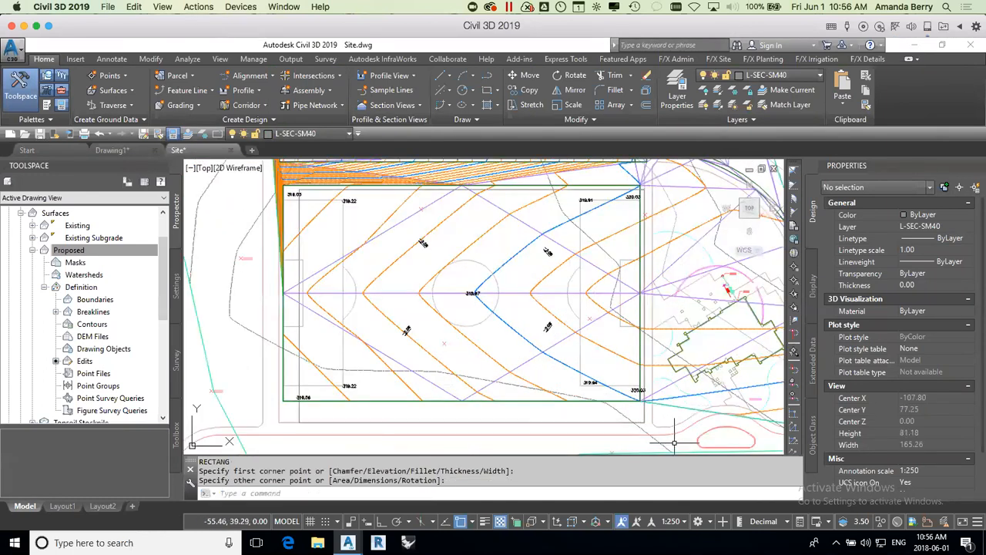
scroll(629, 353, down, 3)
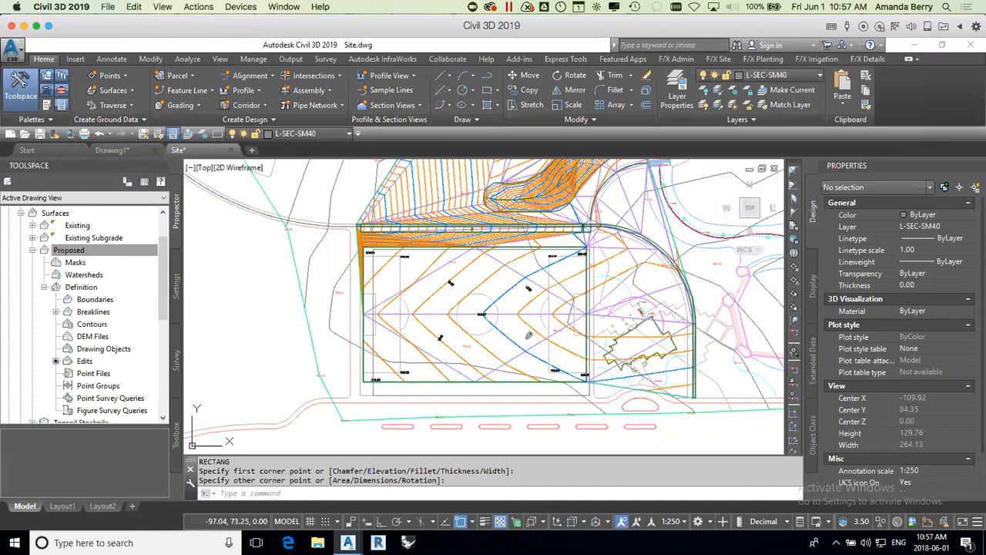
Step: Add the rectangle to the Proposed surface as a non-destructive Hide boundary named boundary, with a 1.000 m mid-ordinate distance
click(44, 287)
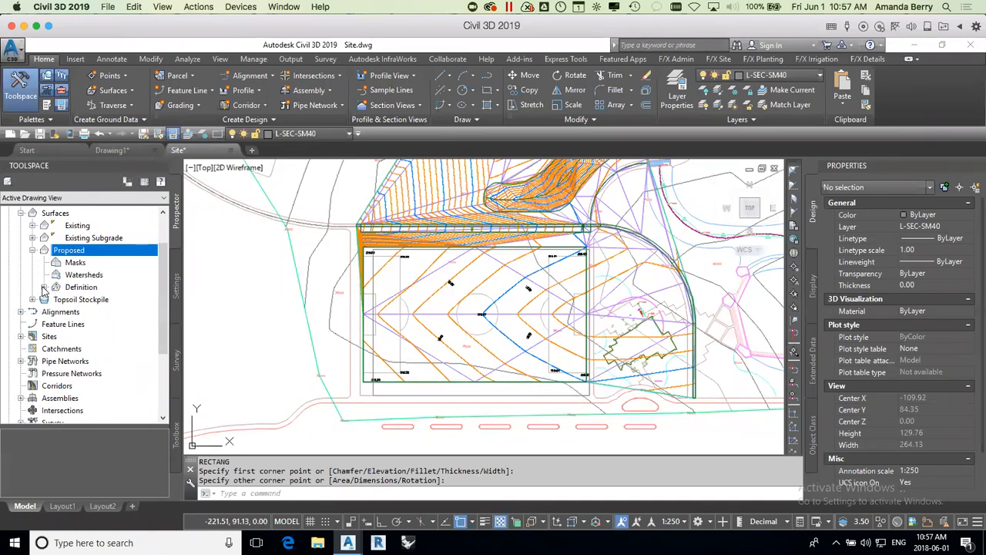
click(44, 286)
right_click(98, 303)
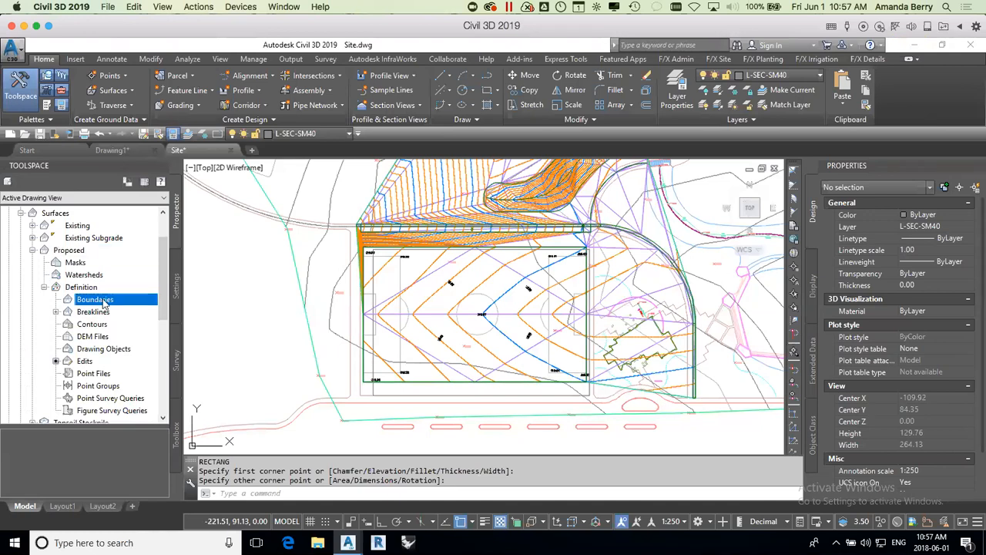
click(137, 307)
mouse_move(769, 392)
mouse_down()
mouse_move(678, 201)
mouse_move(645, 219)
mouse_up()
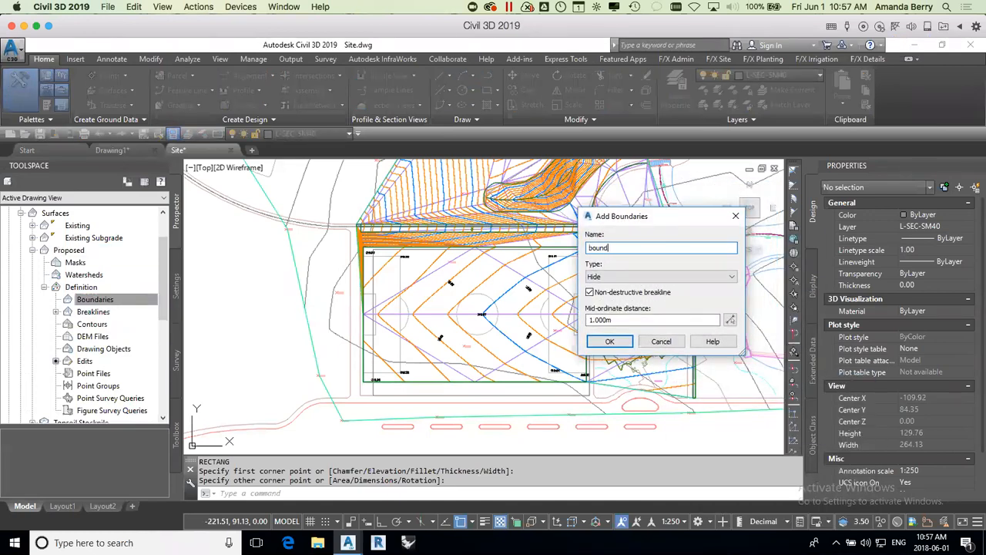
text(boundary)
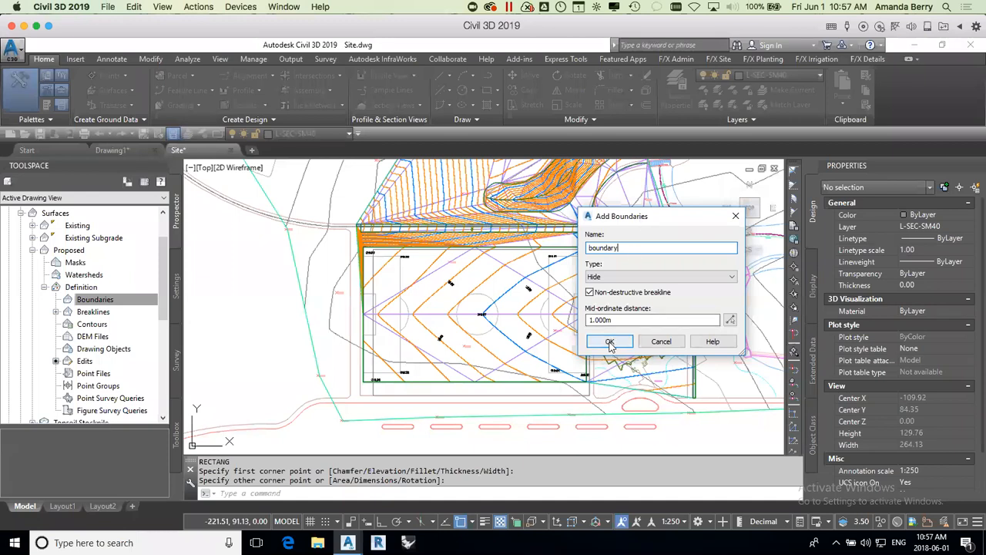
click(609, 341)
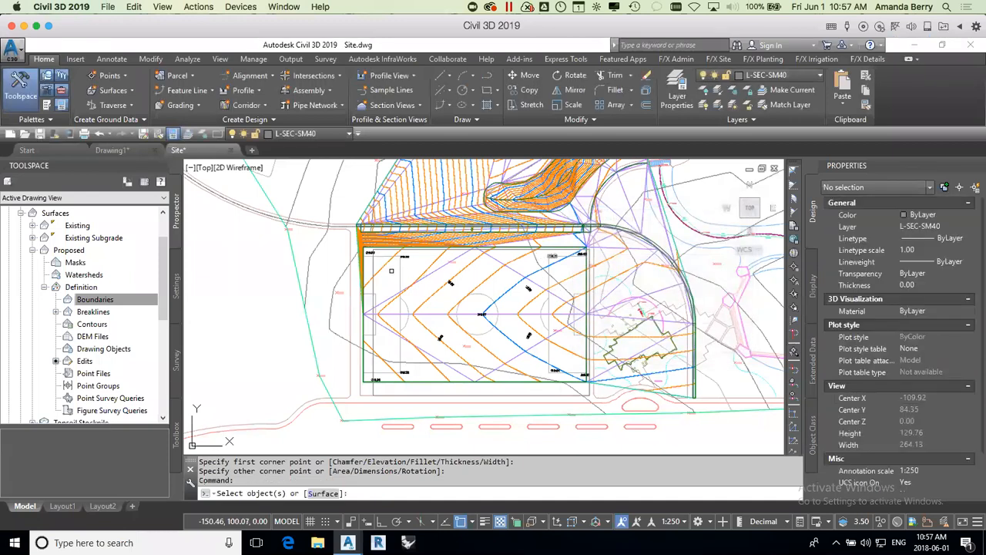
key(Return)
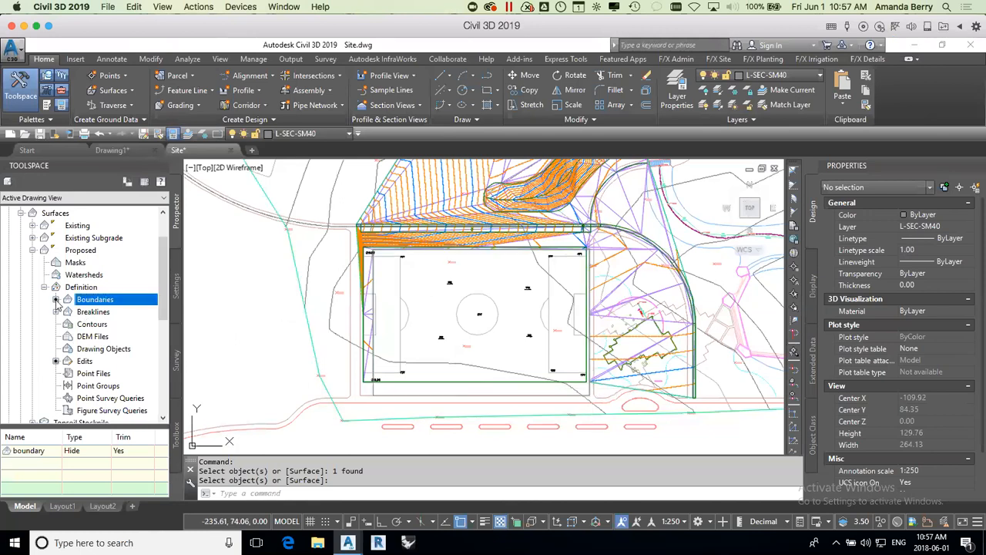
Step: Delete the Hide boundary named boundary from the Proposed surface definition
right_click(63, 454)
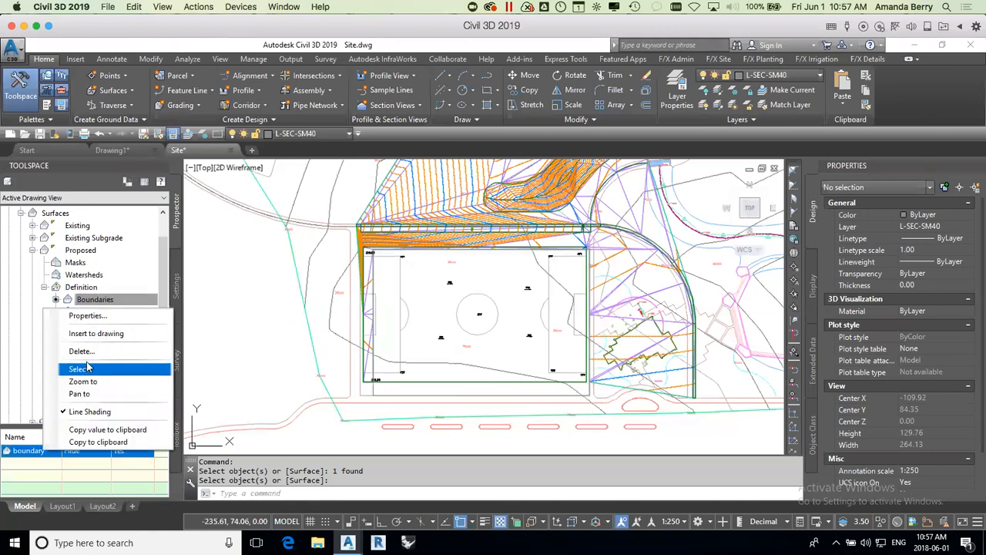
click(81, 352)
click(532, 316)
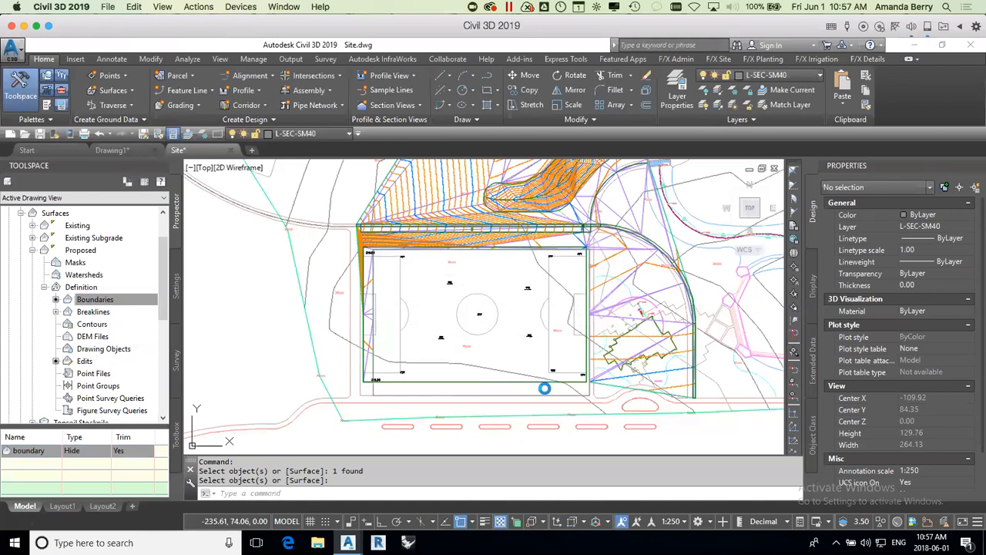
Step: Stretch the rectangle's two south corners inward so the whole outline lies inside the soccer field
click(553, 394)
click(550, 398)
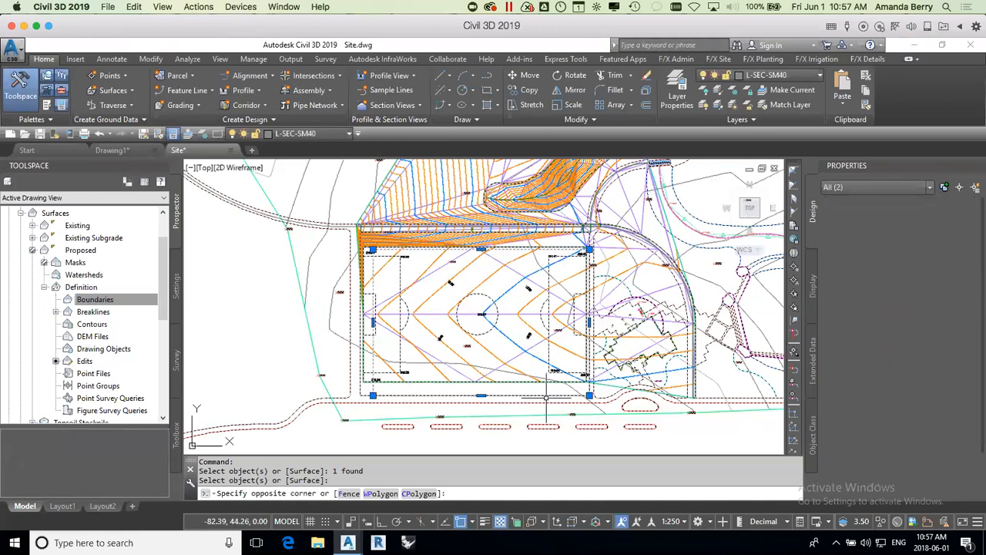
key(Escape)
click(590, 395)
click(589, 396)
click(590, 396)
click(576, 355)
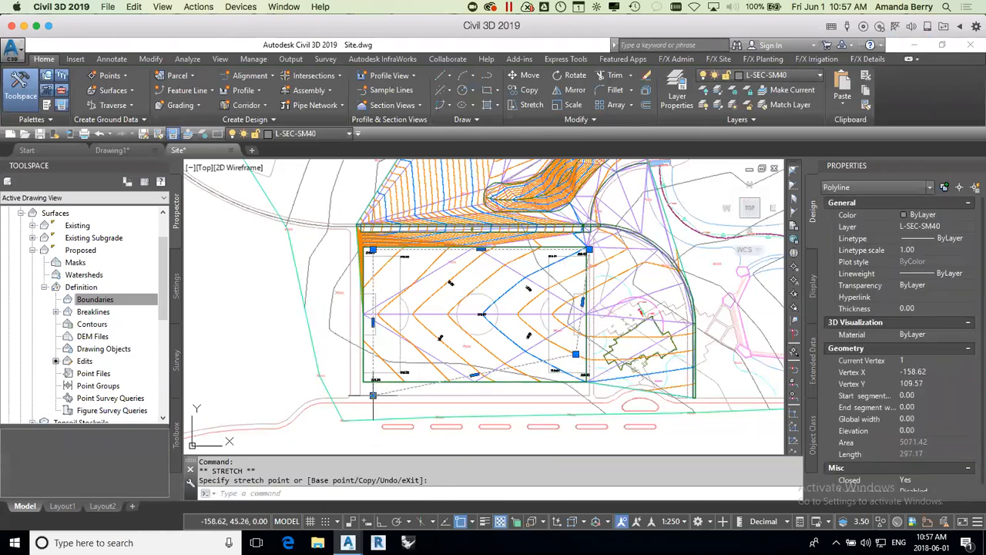
key(Escape)
key(Escape)
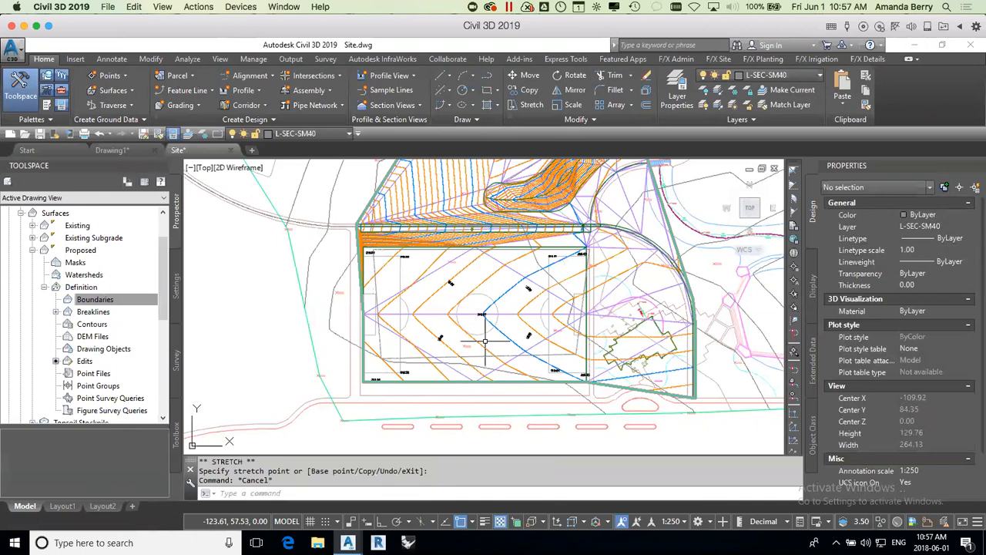
Step: Add the reshaped outline to the Proposed surface as a non-destructive Hide boundary named boundary, with a 1.000 m mid-ordinate distance
right_click(118, 301)
click(137, 305)
text(boundary)
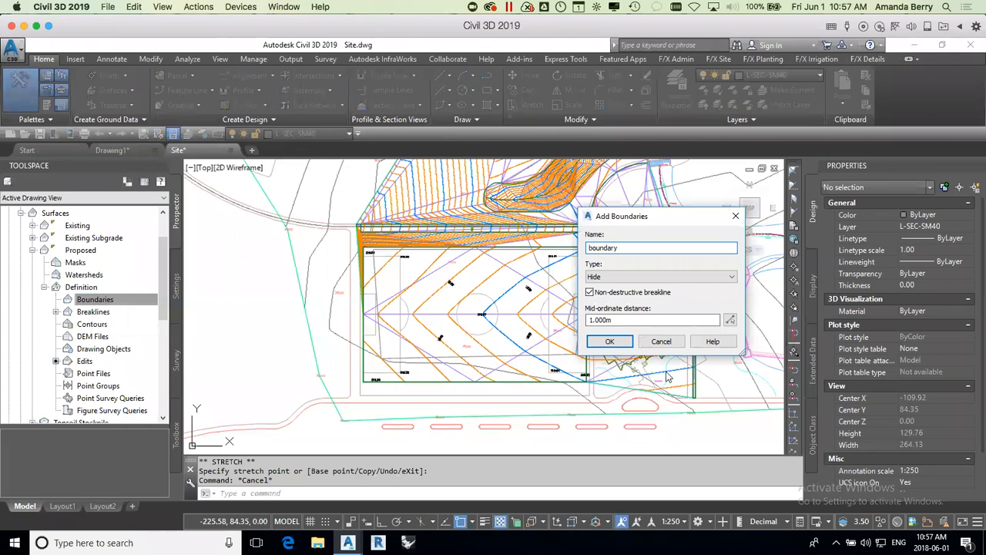
click(609, 341)
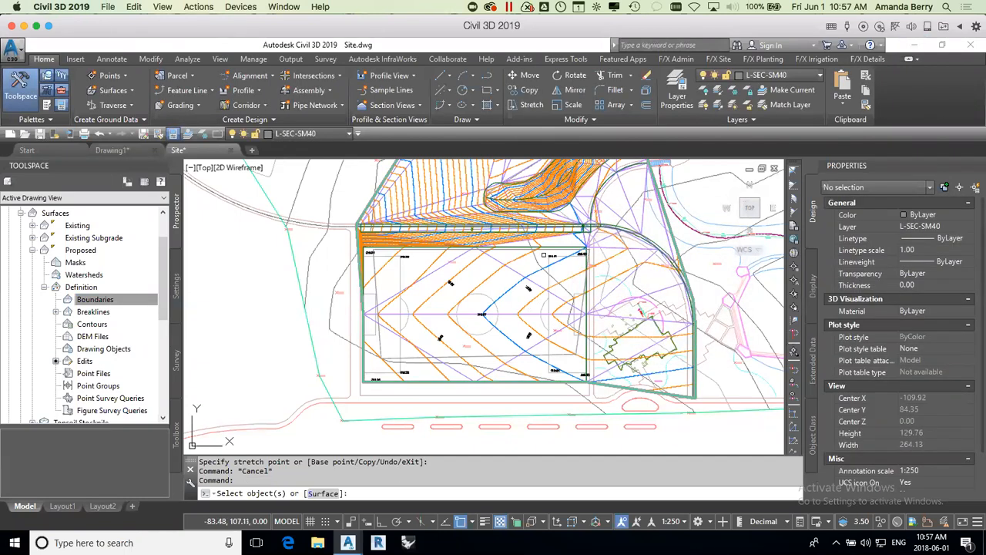
click(568, 349)
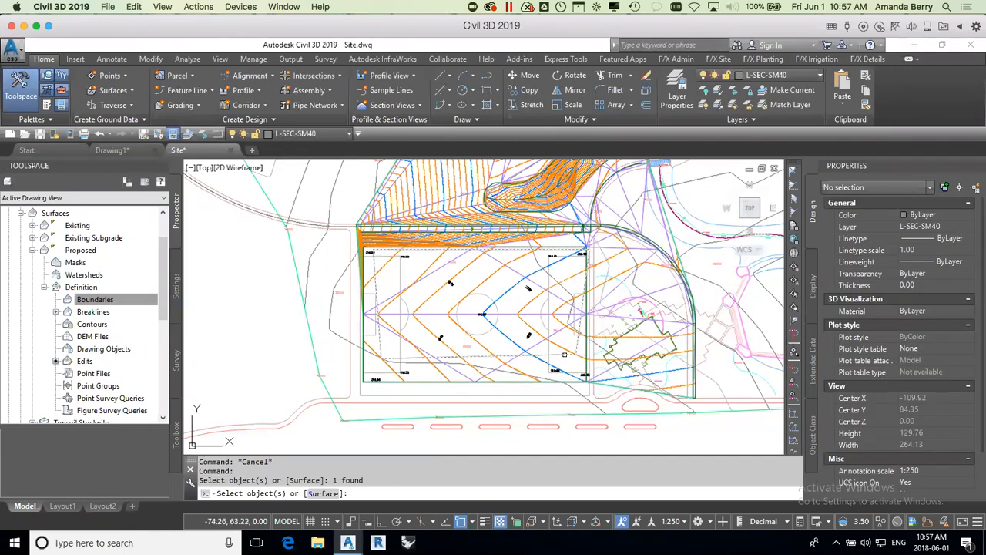
key(Return)
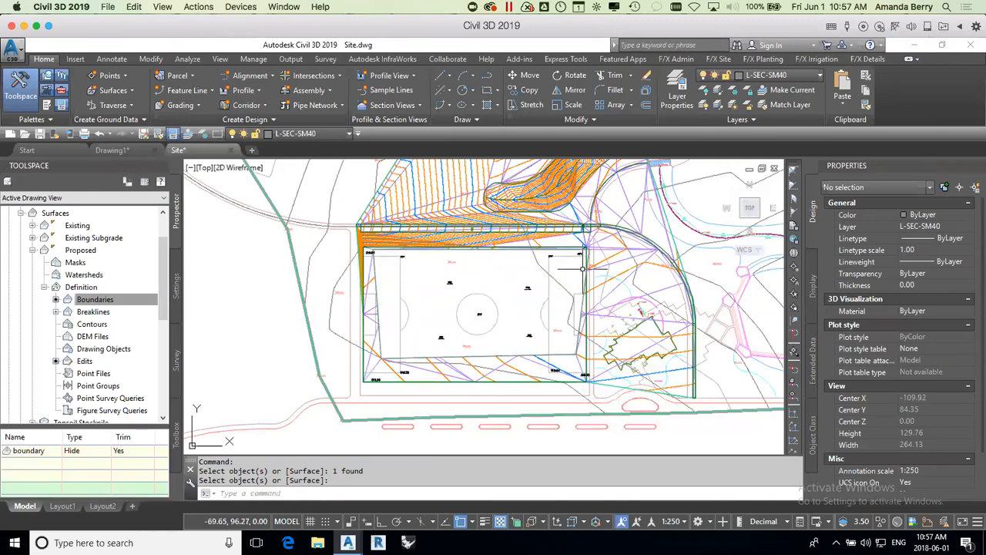
Step: Review the boundary types available for the Proposed surface without adding another boundary
scroll(582, 267, up, 2)
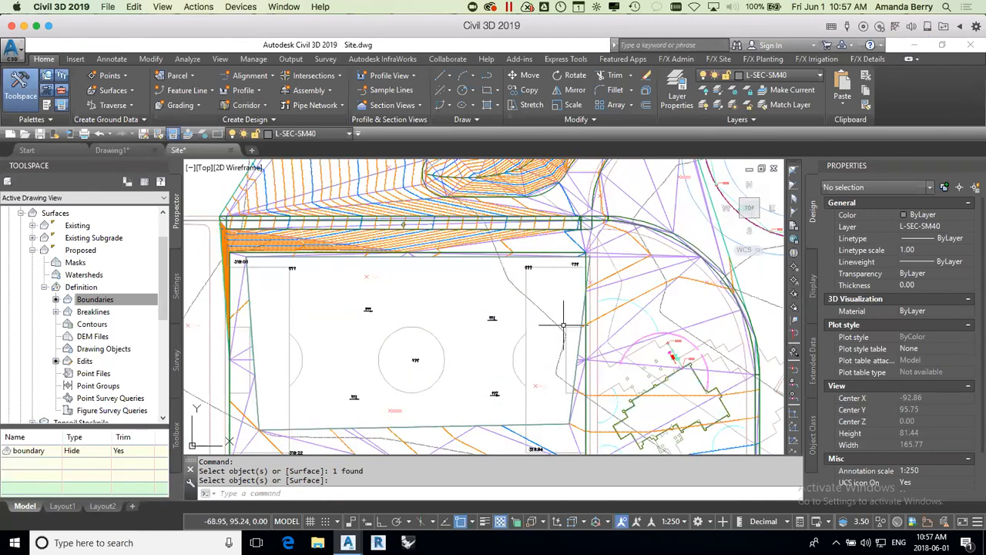
click(91, 299)
right_click(108, 300)
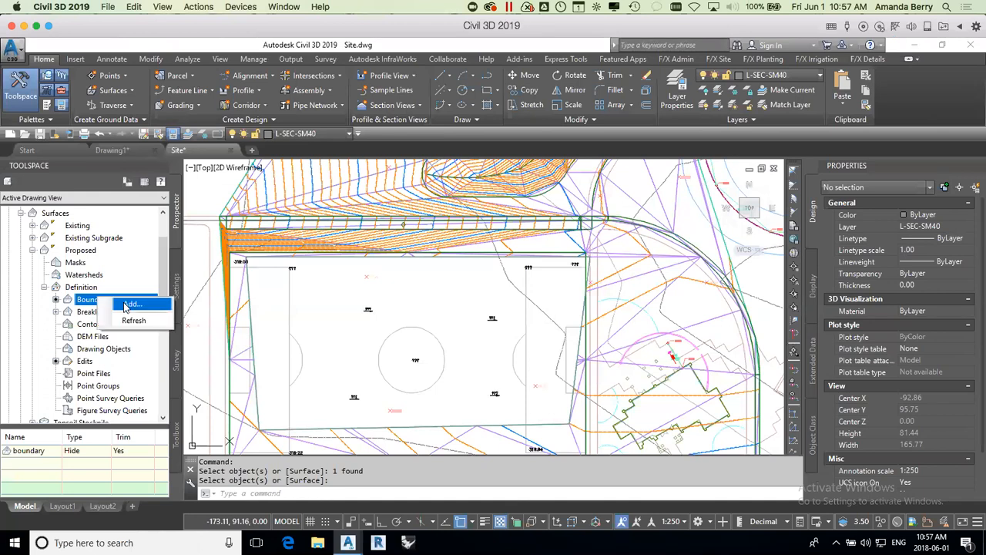
click(128, 305)
click(595, 277)
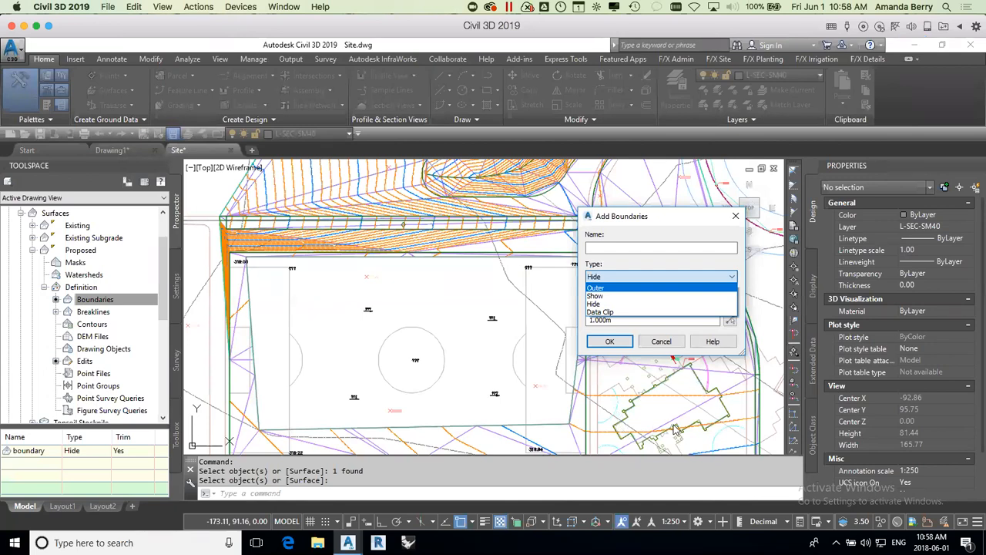
click(664, 343)
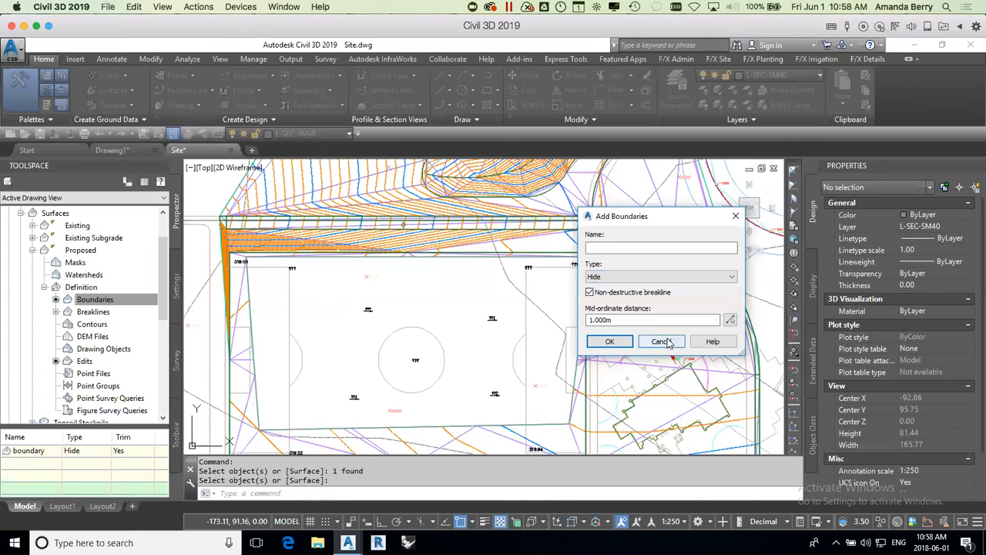
click(665, 343)
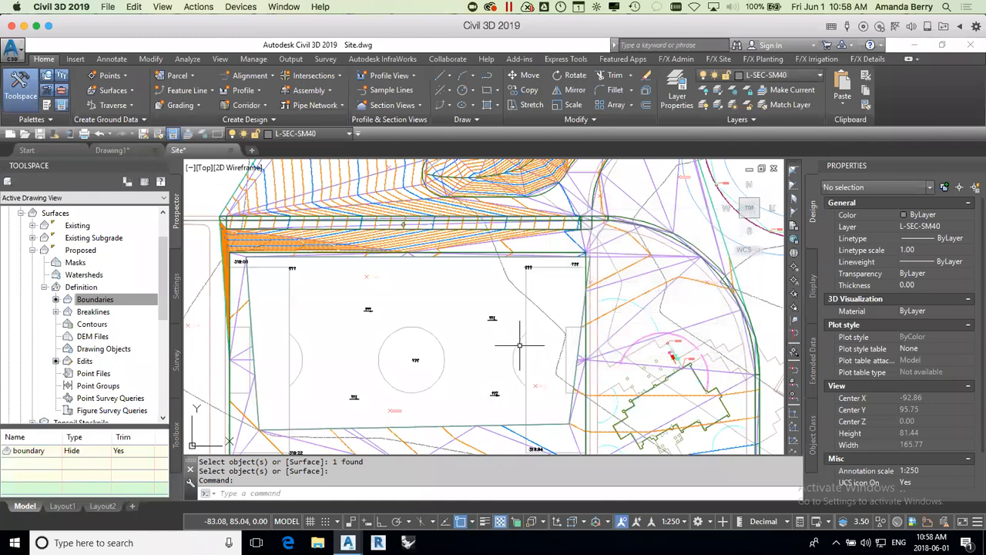
mouse_move(521, 350)
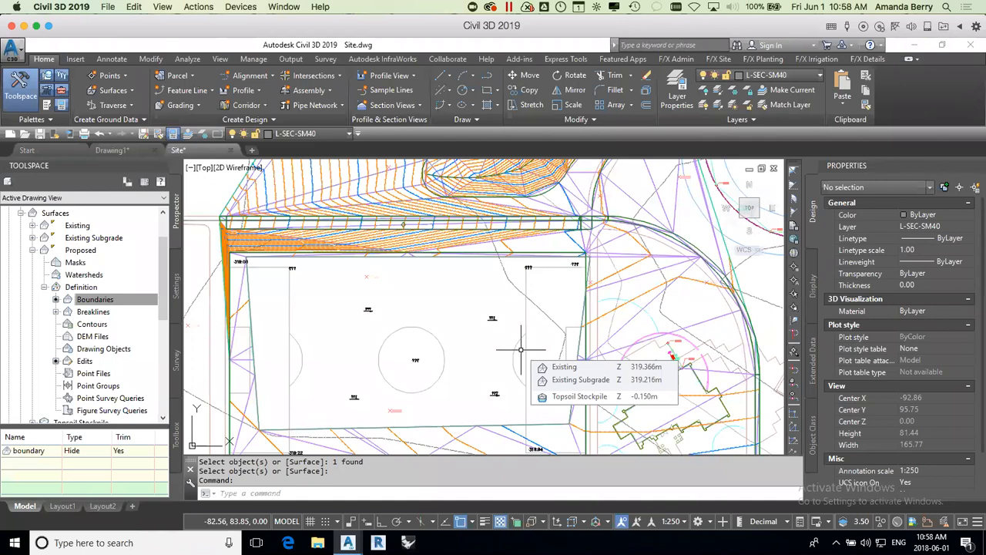
scroll(518, 349, down, 2)
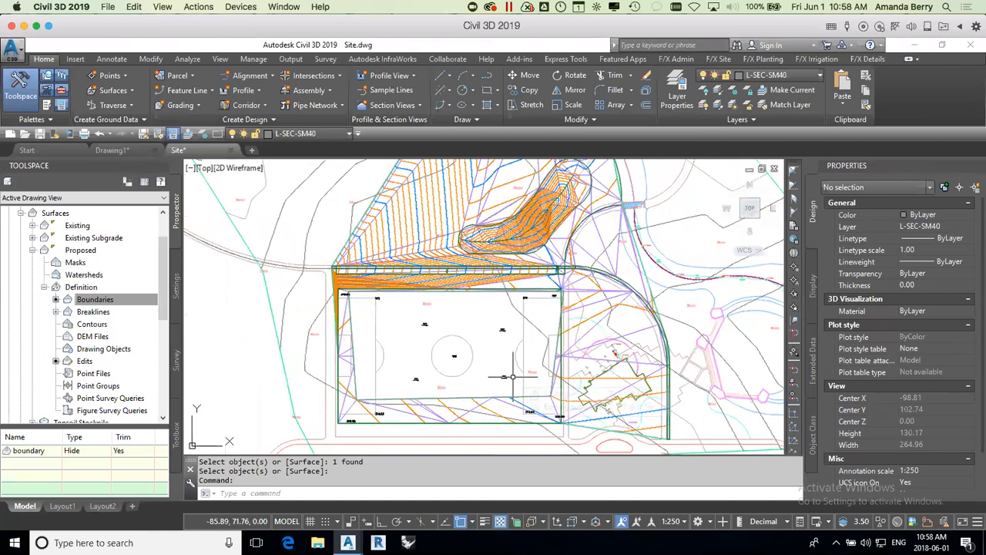
mouse_move(512, 376)
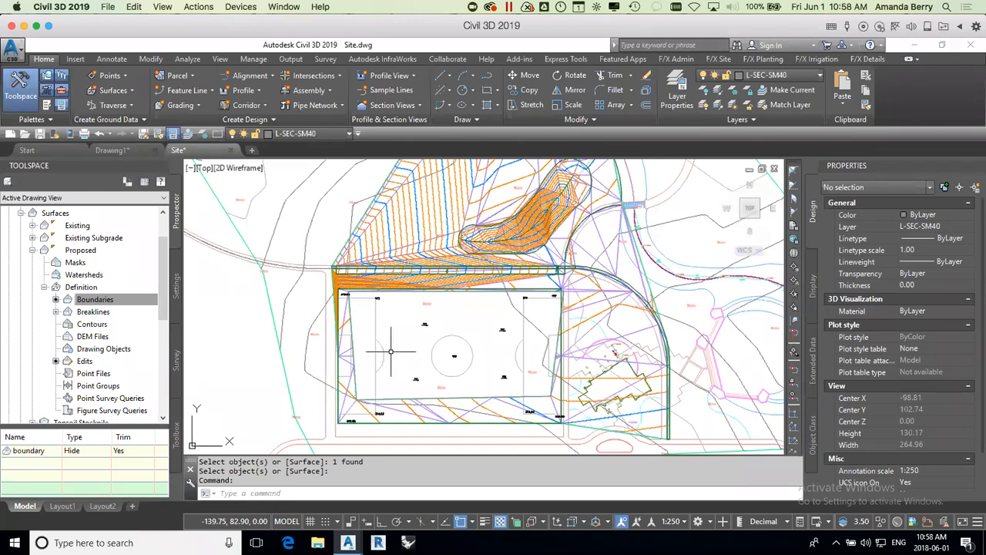
mouse_move(391, 351)
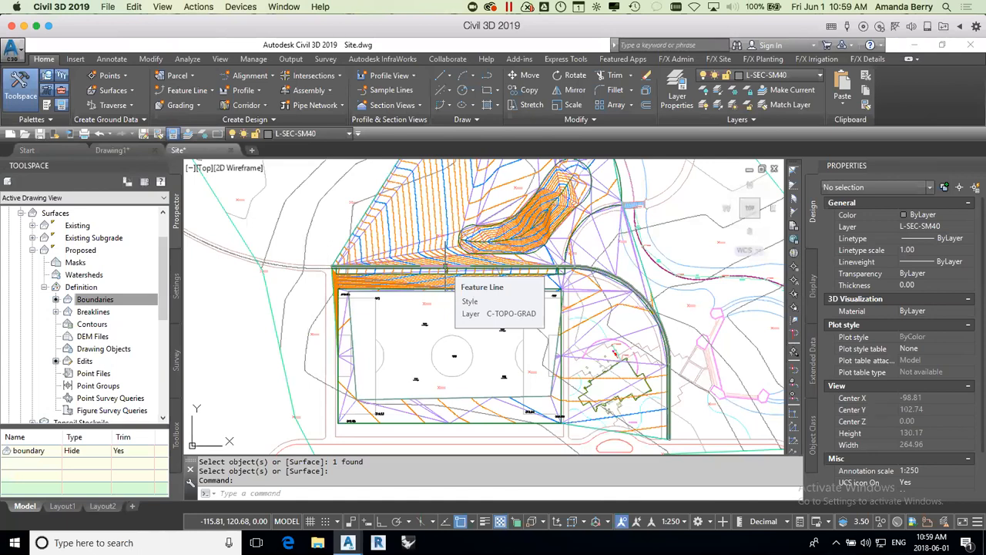
scroll(676, 276, up, 4)
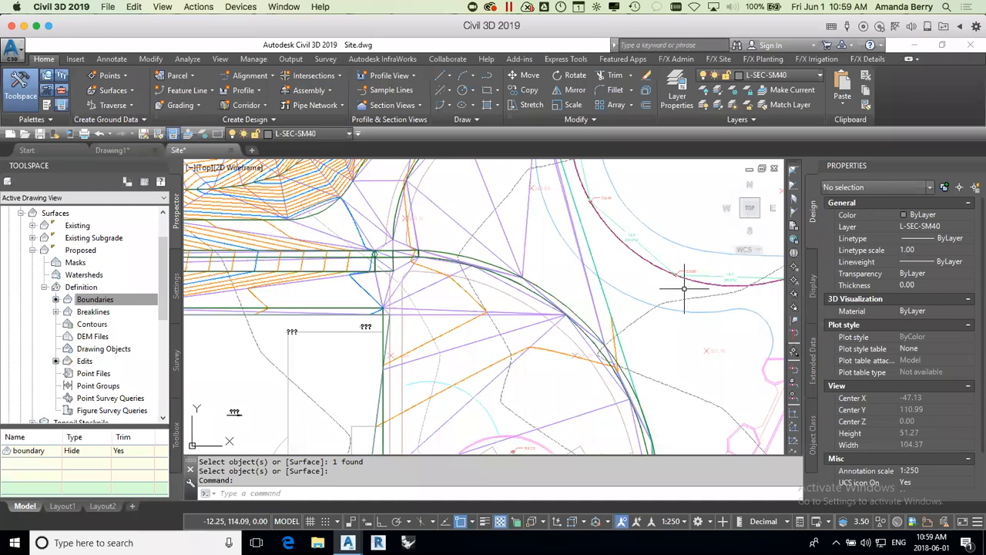
mouse_move(684, 289)
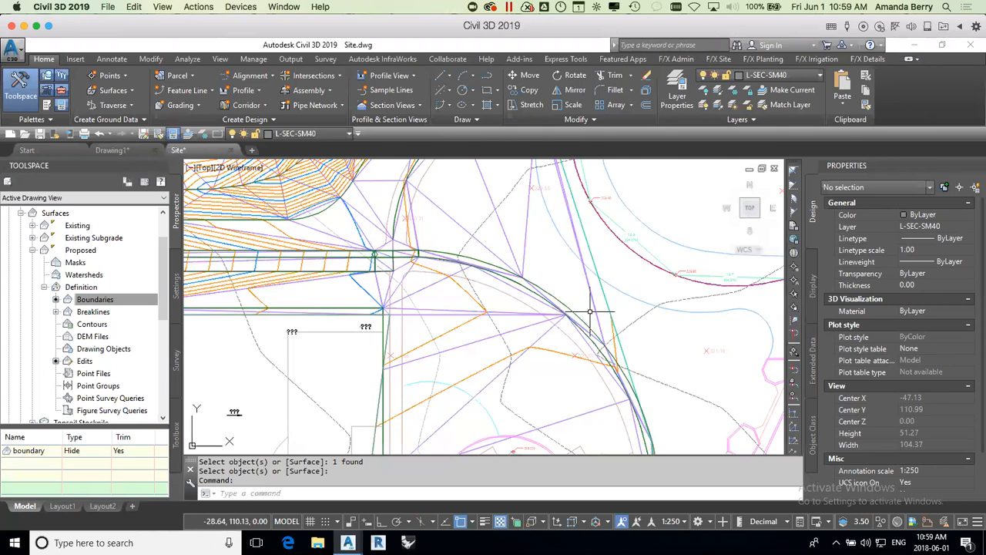
Step: Examine the Proposed surface's triangulation and elevations around the soccer field, berm and curved walkway
scroll(592, 309, down, 2)
scroll(589, 311, down, 1)
scroll(593, 316, down, 2)
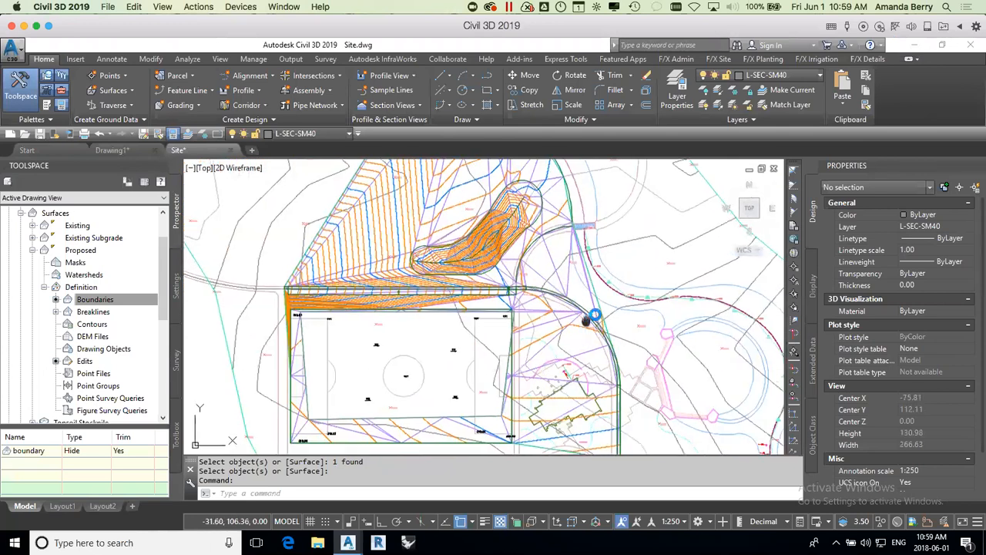
middle_drag(606, 302, 600, 282)
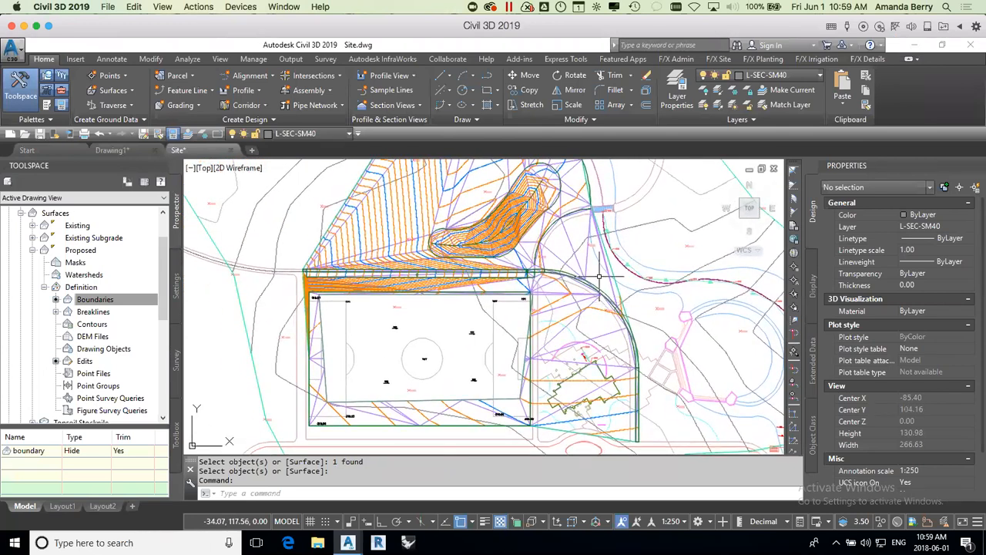
mouse_move(599, 276)
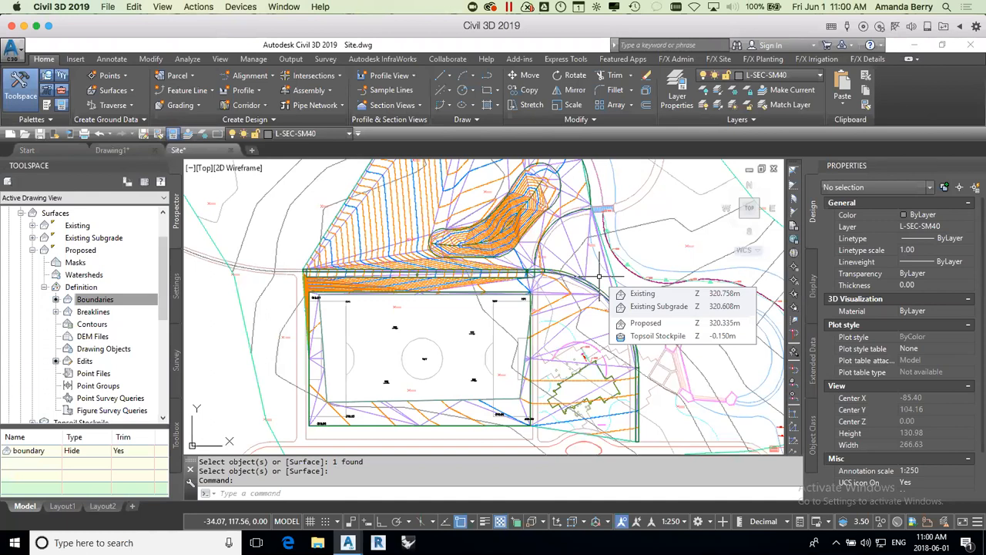
click(546, 245)
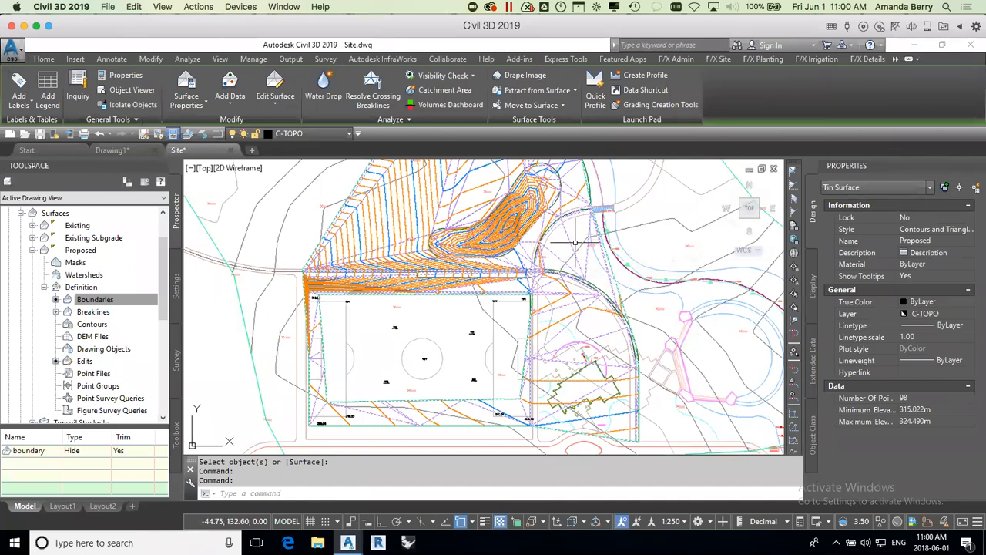
key(Escape)
click(575, 233)
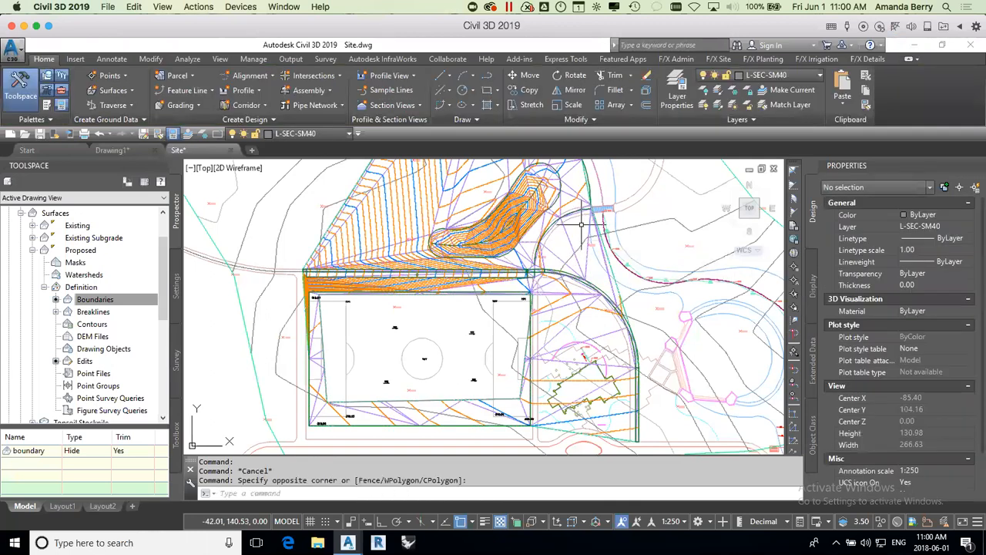
mouse_move(582, 225)
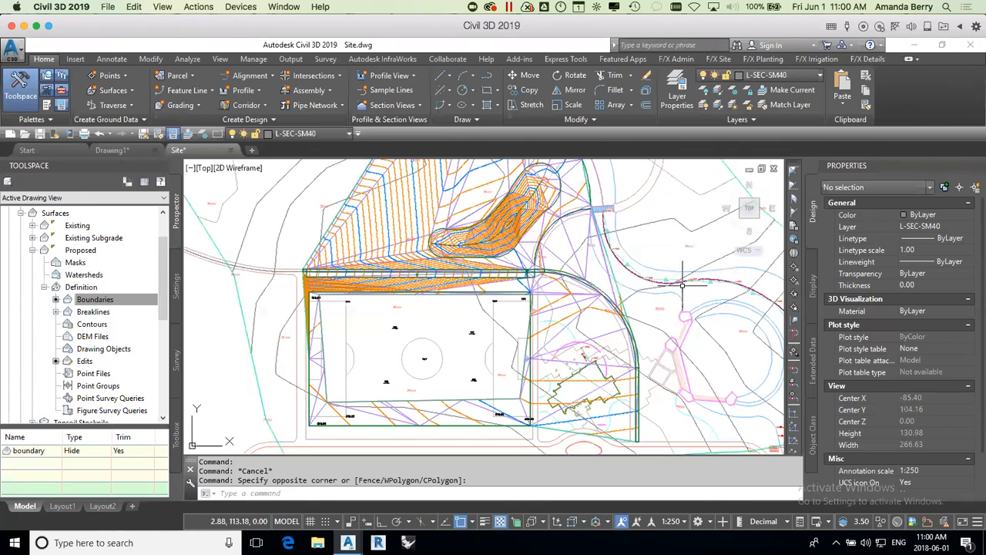
Step: Inspect the properties of the 325.60 spot elevation on the curved path, checking its marker block's Z position and its multileader text
scroll(598, 266, up, 5)
scroll(530, 259, up, 5)
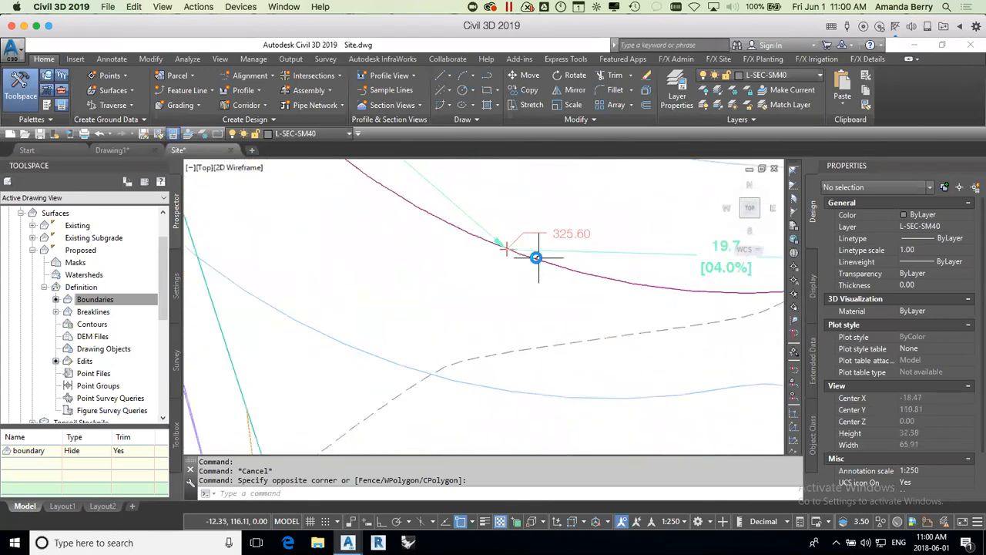
click(487, 244)
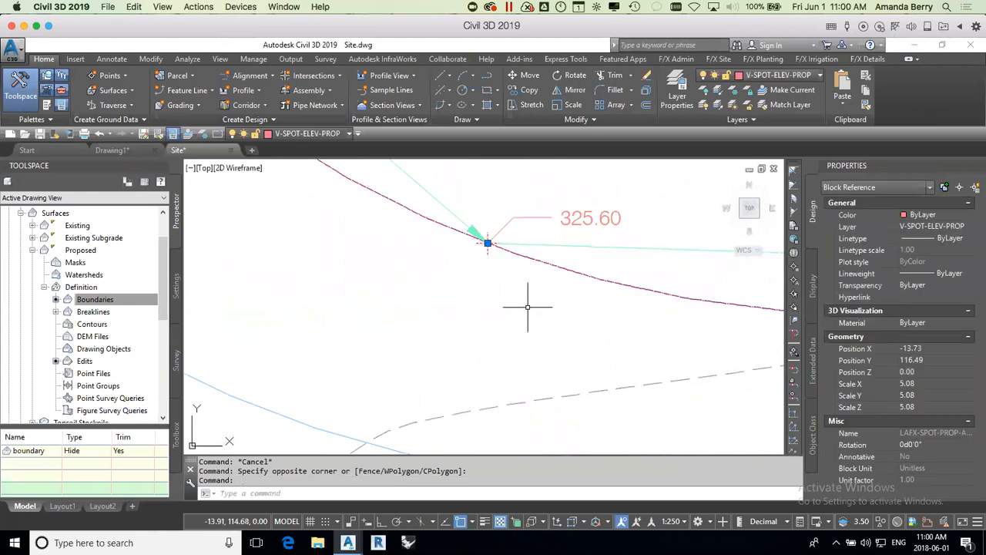
click(921, 374)
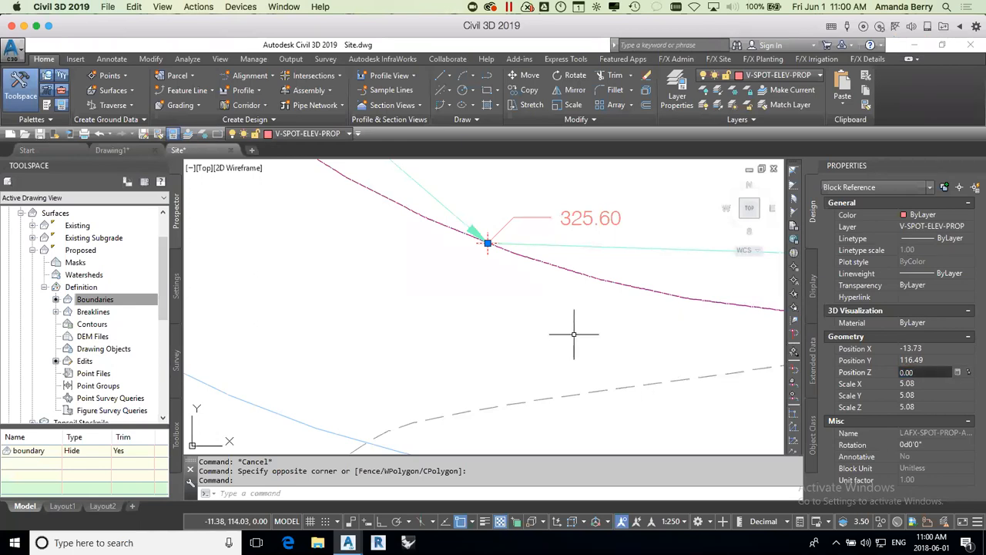
key(Escape)
click(565, 218)
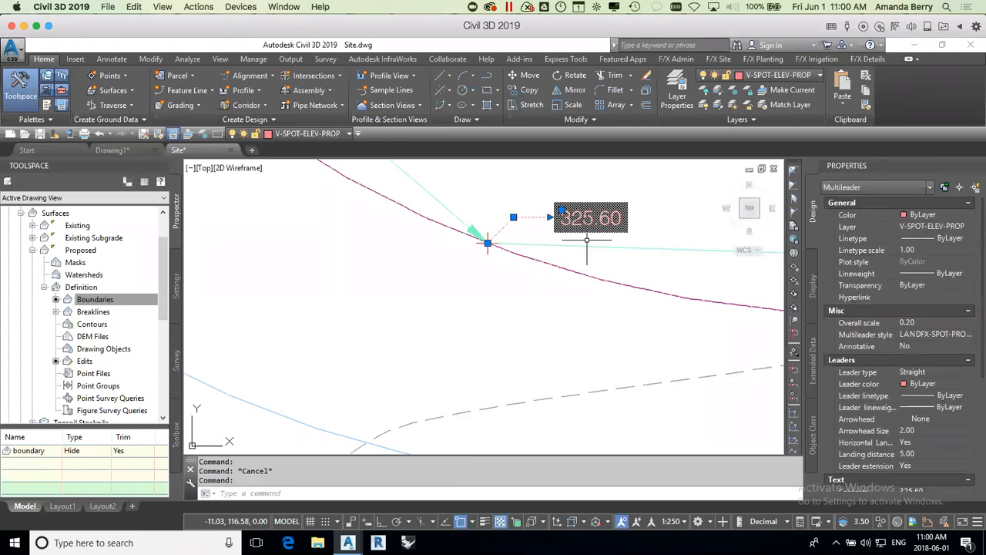
scroll(949, 333, down, 5)
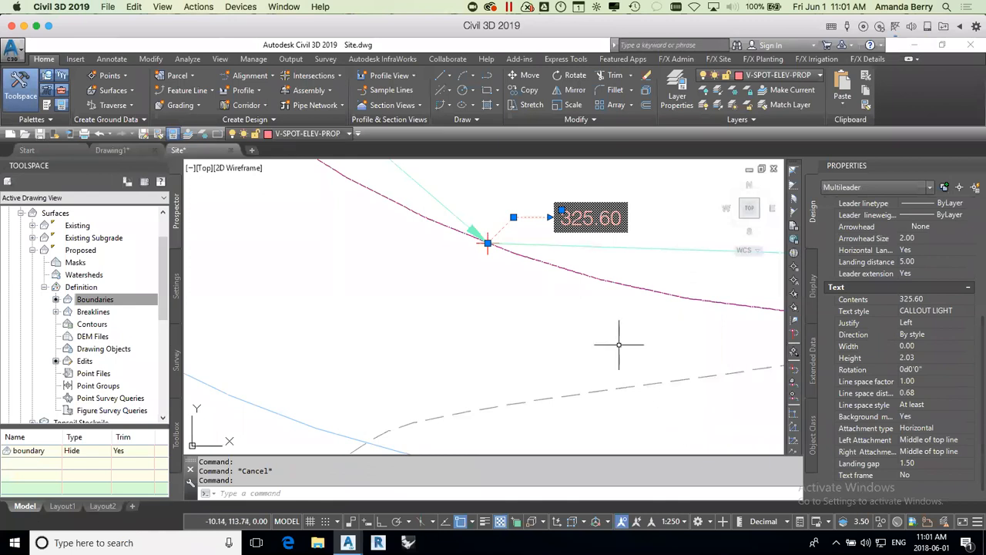
key(Escape)
click(486, 243)
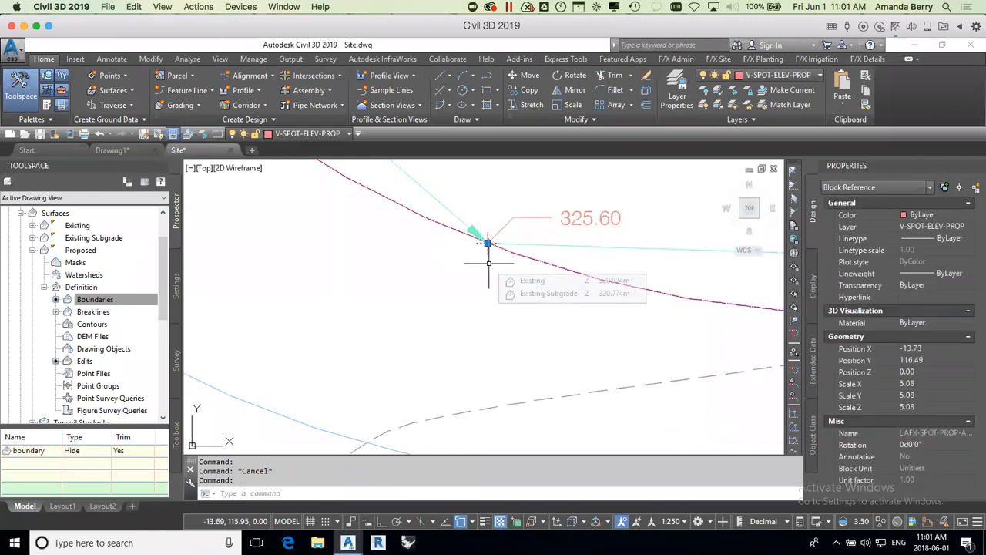
scroll(484, 278, down, 2)
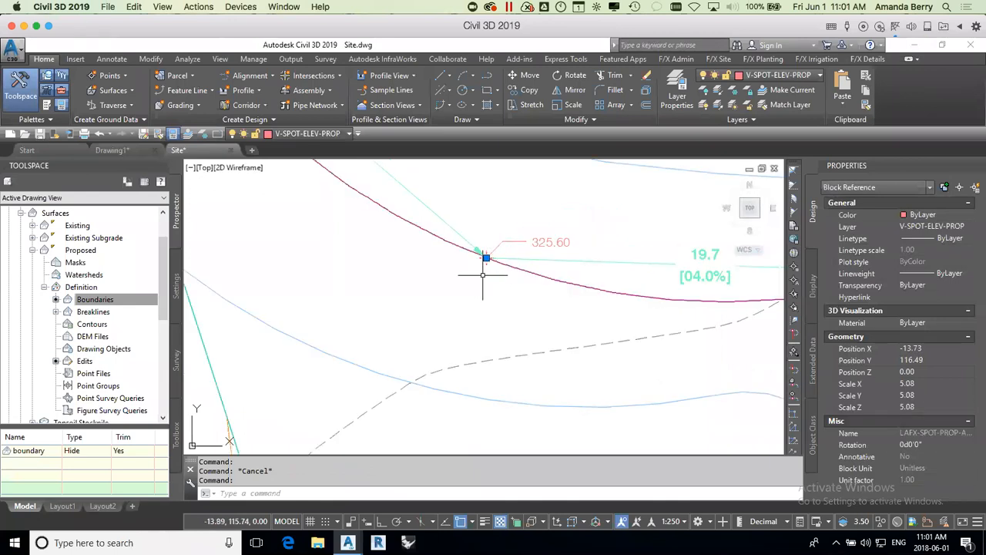
scroll(483, 266, down, 1)
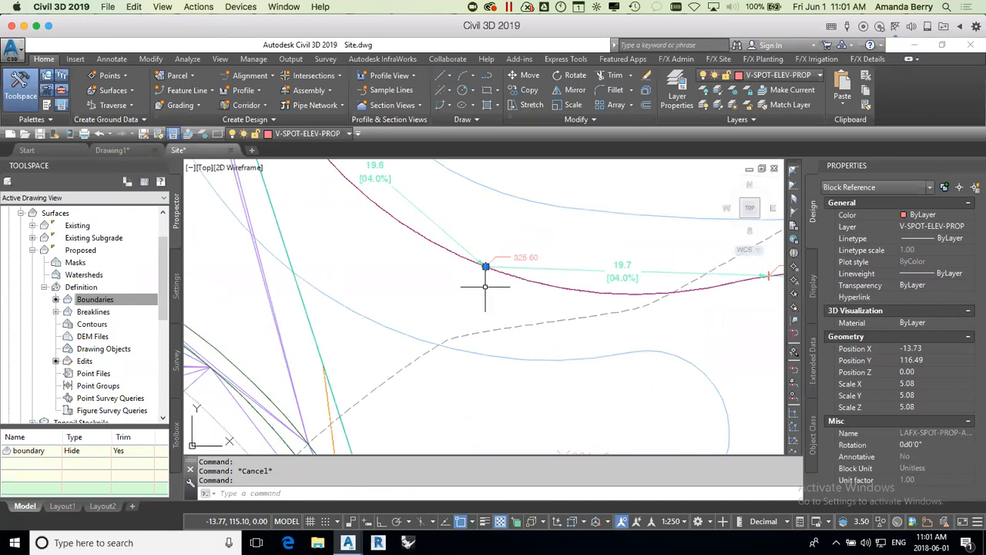
key(Escape)
scroll(492, 280, down, 6)
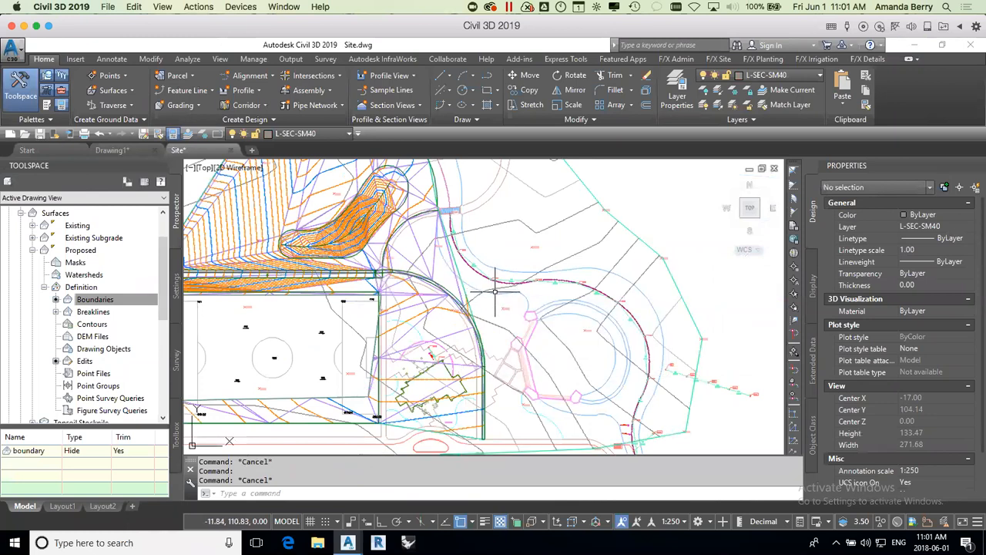
Step: Review the available point creation commands and the Create Points tools without creating any point
click(123, 76)
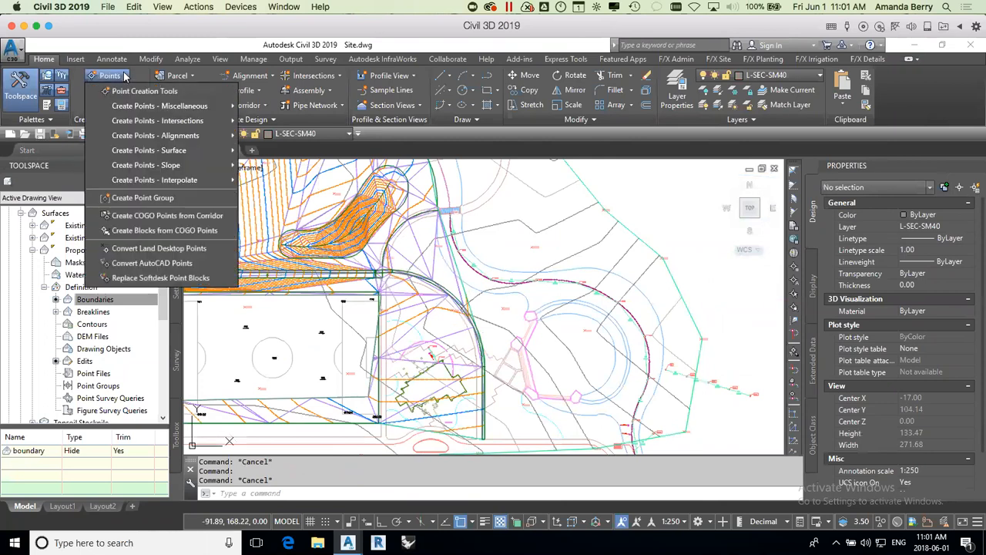
click(135, 91)
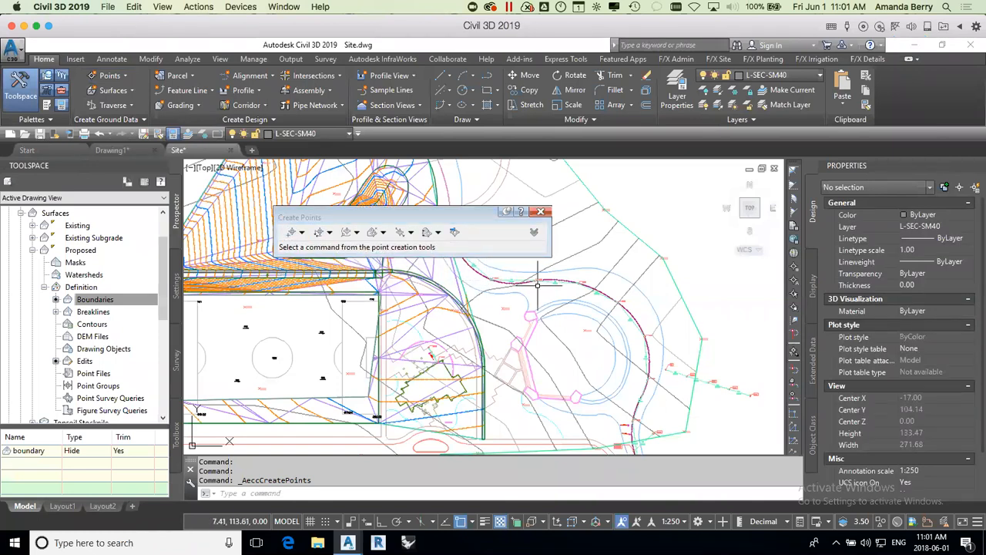
click(541, 211)
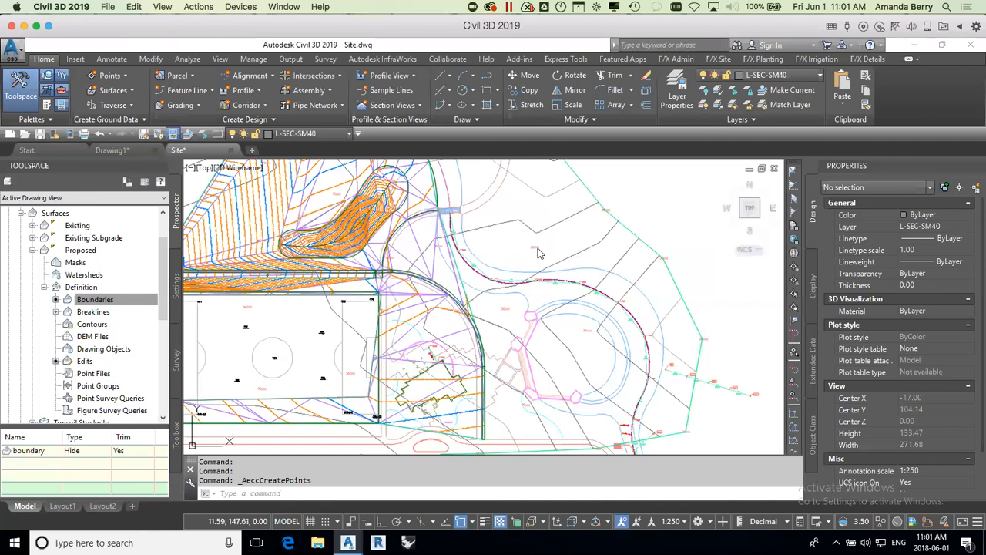
Step: Inspect the base-metric external reference and its spot elevation in the open area north of the curved path
click(555, 239)
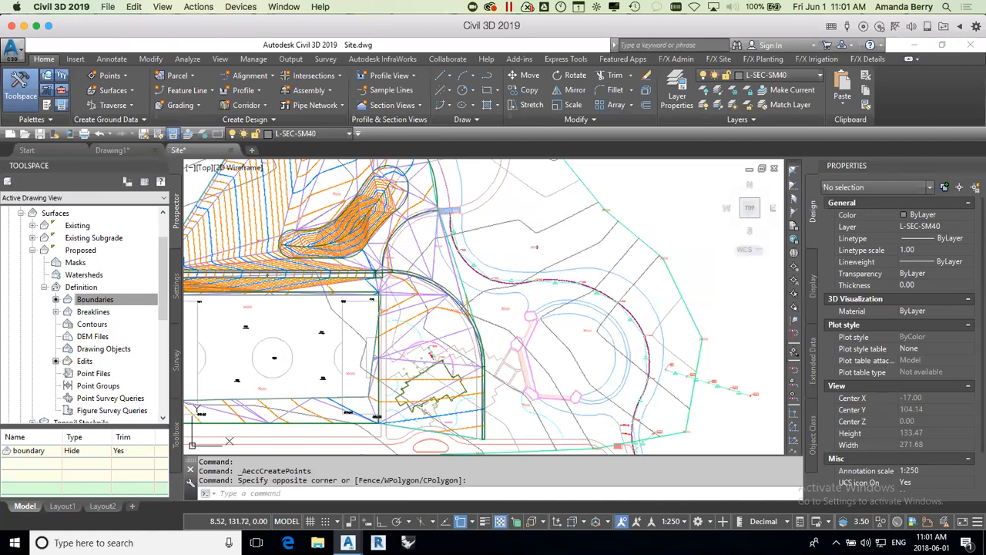
click(539, 245)
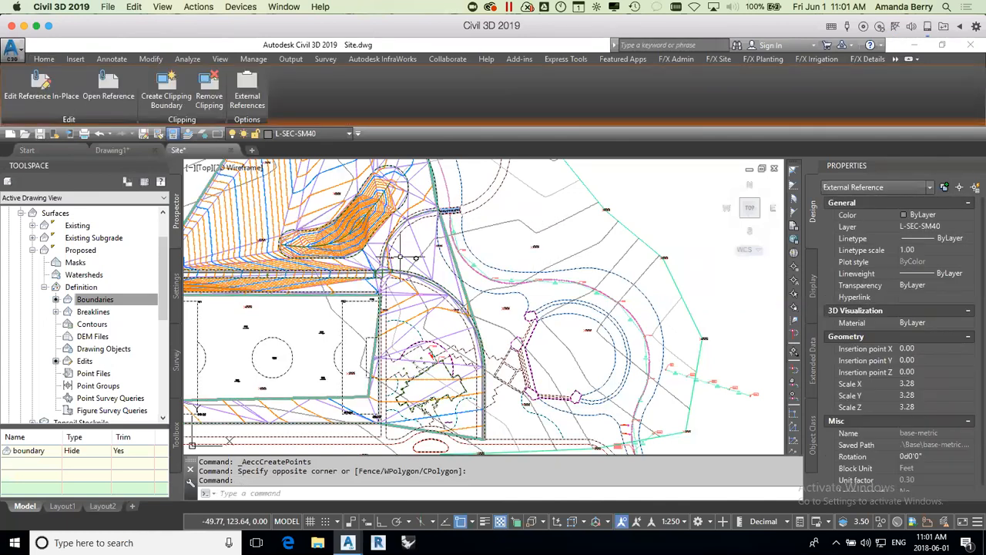
mouse_move(515, 286)
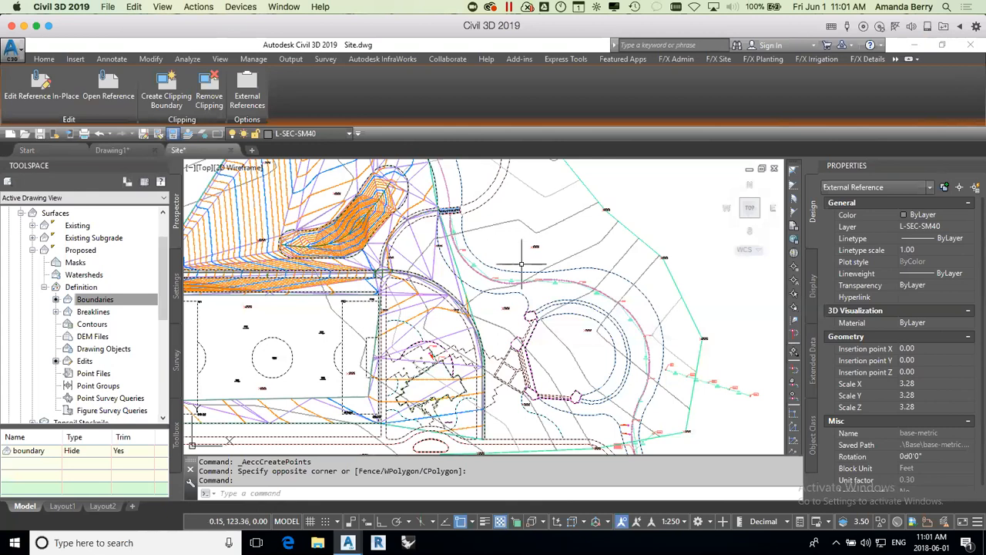
scroll(515, 283, up, 5)
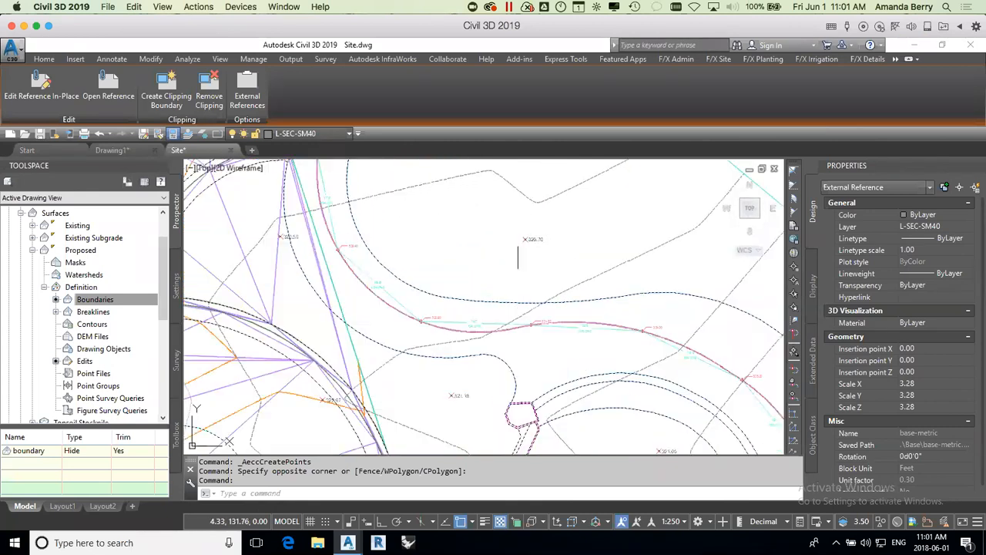
mouse_move(529, 248)
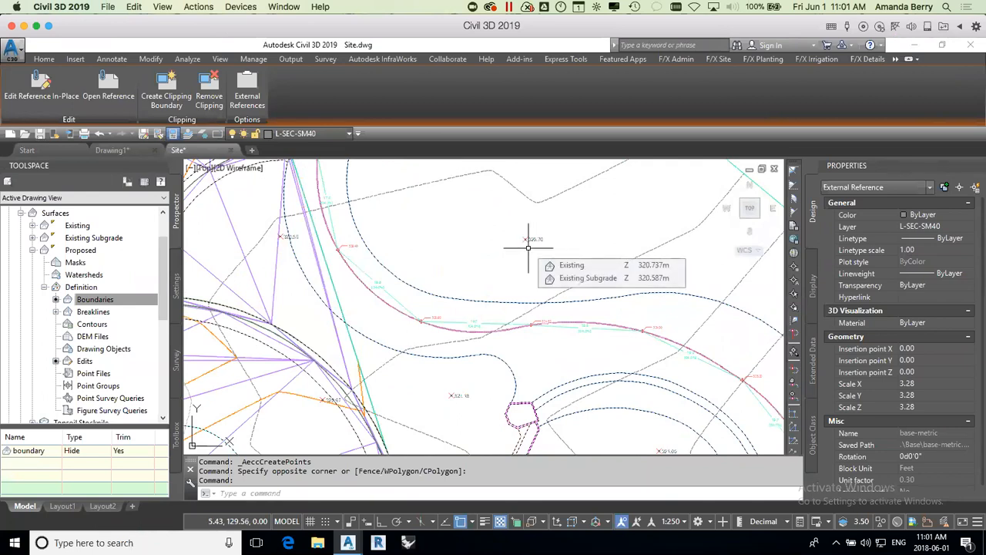
key(Escape)
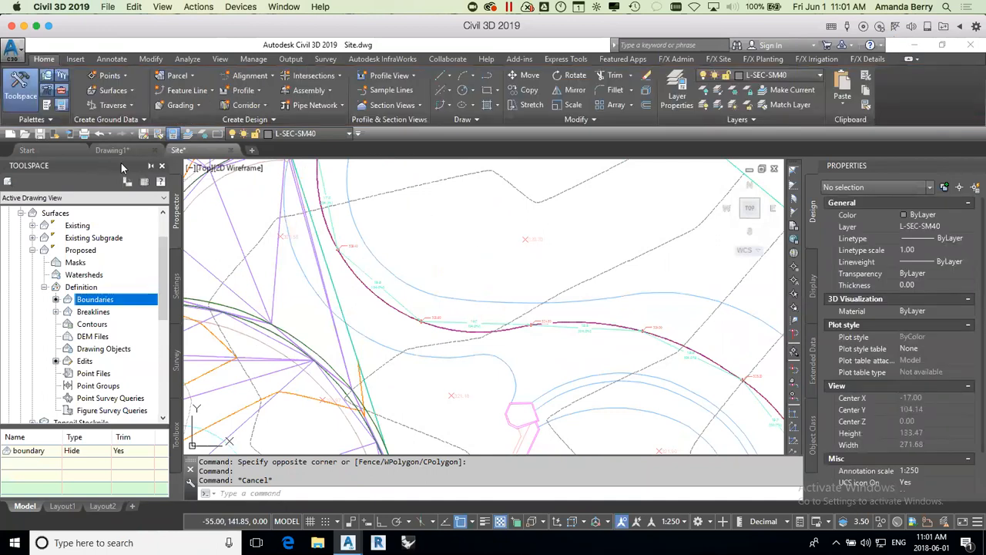
Step: Hide the Toolspace and restore it, leaving nothing selected in the drawing
click(162, 167)
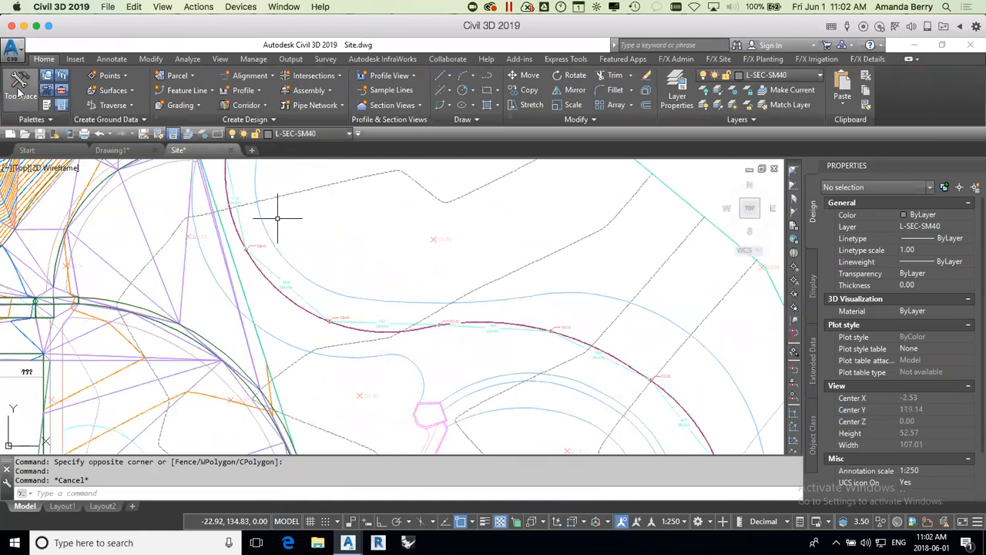
click(22, 93)
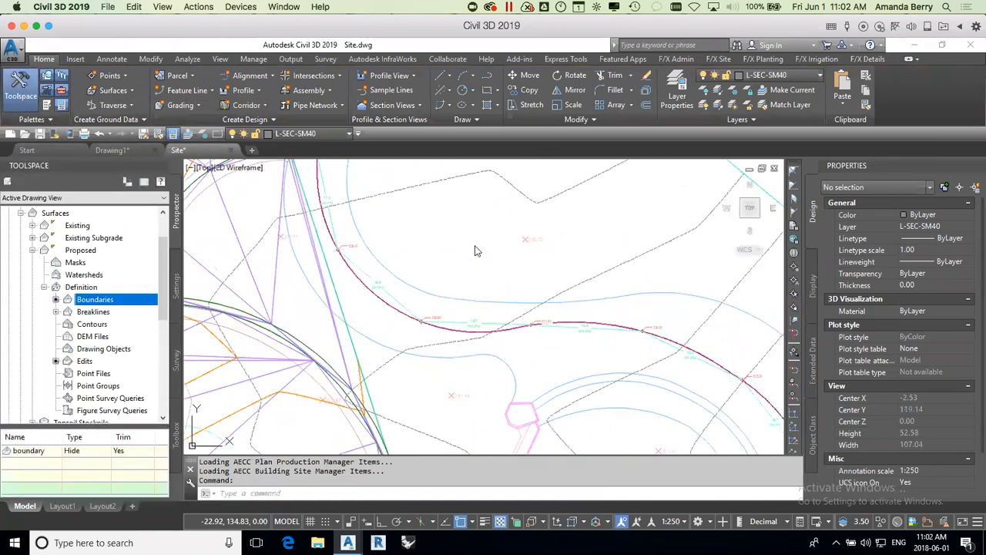
click(475, 249)
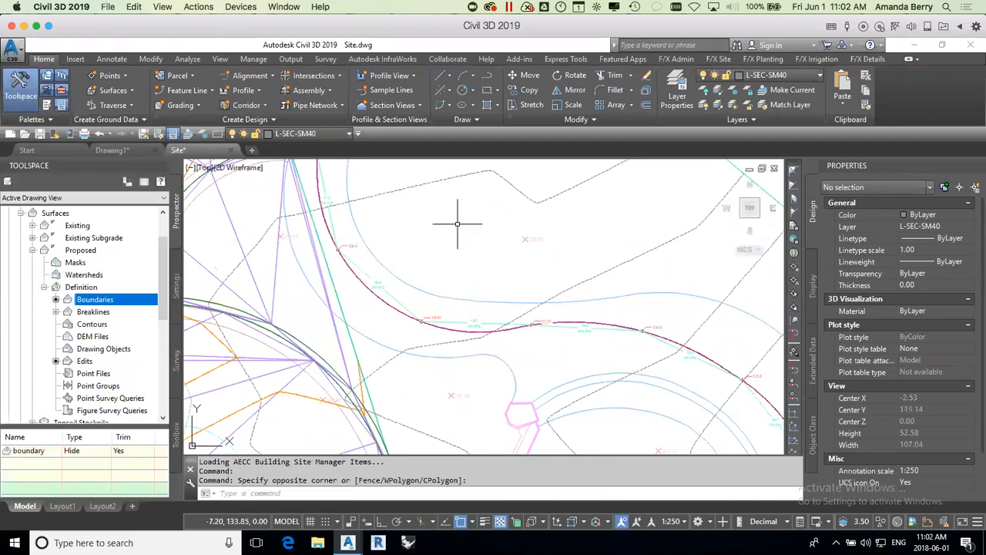
key(Escape)
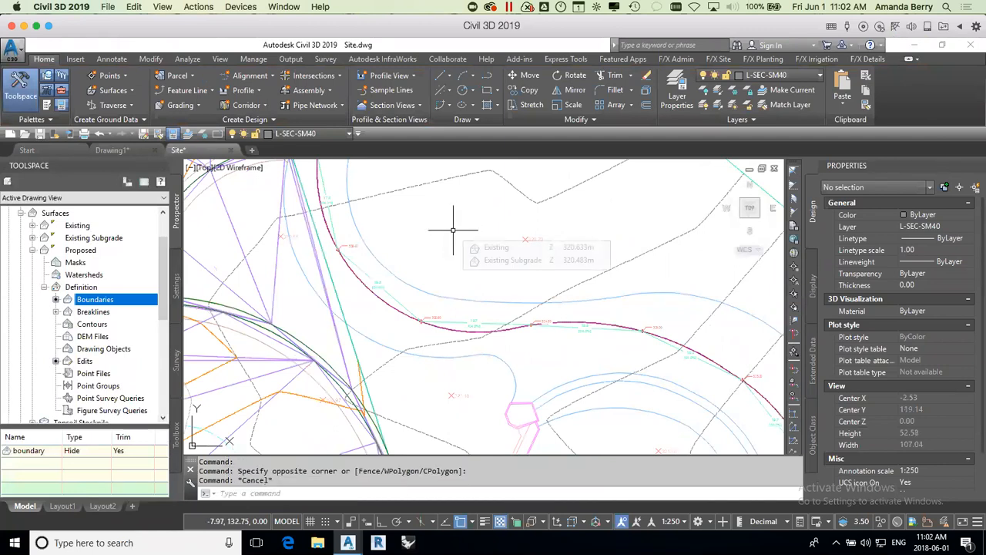